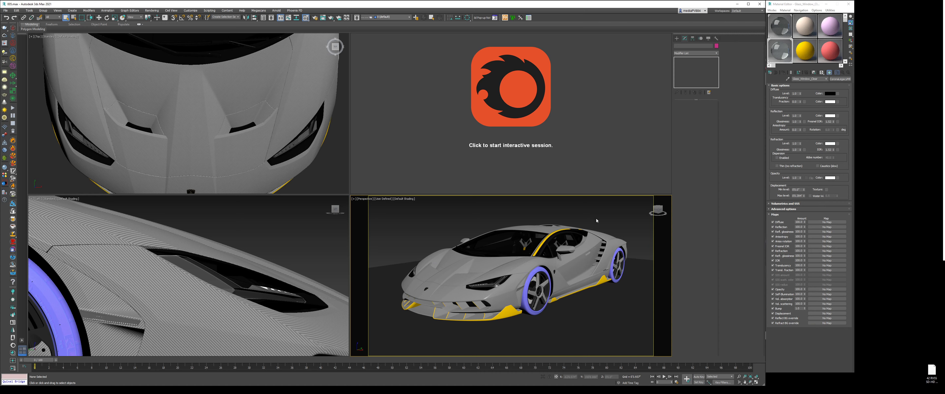
Create a large rectangular plane around the car in the top view to serve as the studio floor
{"action": "middle_click_drag", "start_coordinate": [609, 212], "coordinate": [588, 235]}
{"action": "scroll", "coordinate": [589, 235], "scroll_direction": "down", "scroll_amount": 5}
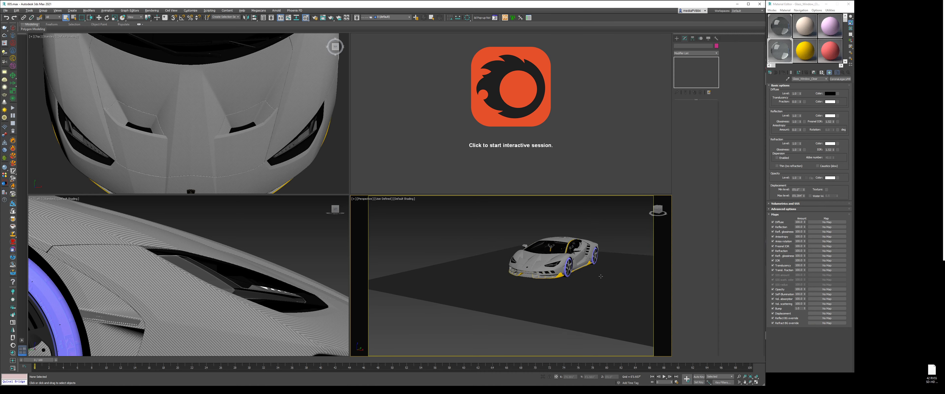
{"action": "middle_click_drag", "start_coordinate": [600, 276], "coordinate": [570, 289]}
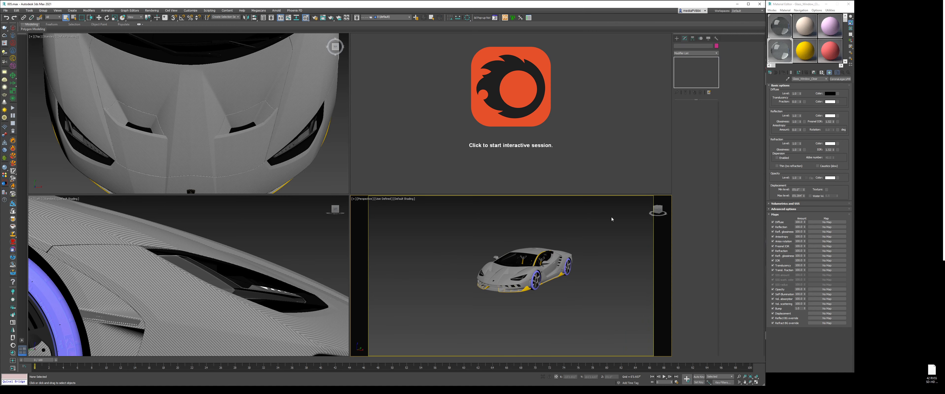
{"action": "left_click", "coordinate": [677, 38]}
{"action": "key", "text": "z"}
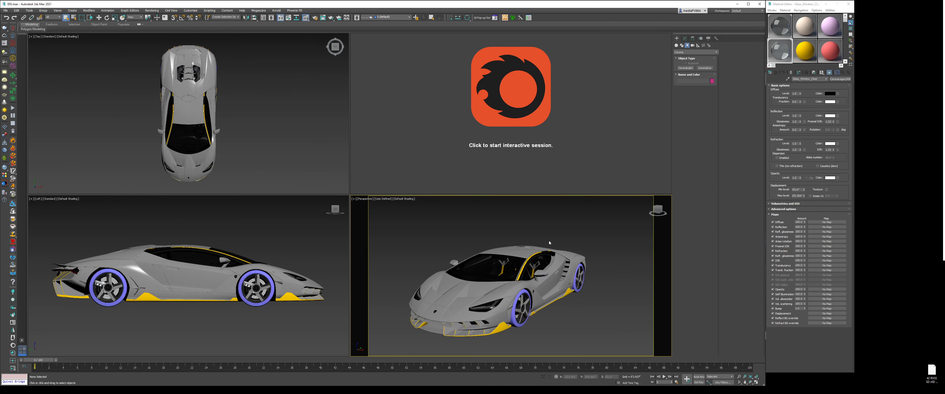
{"action": "left_click", "coordinate": [675, 46]}
{"action": "left_click", "coordinate": [704, 88]}
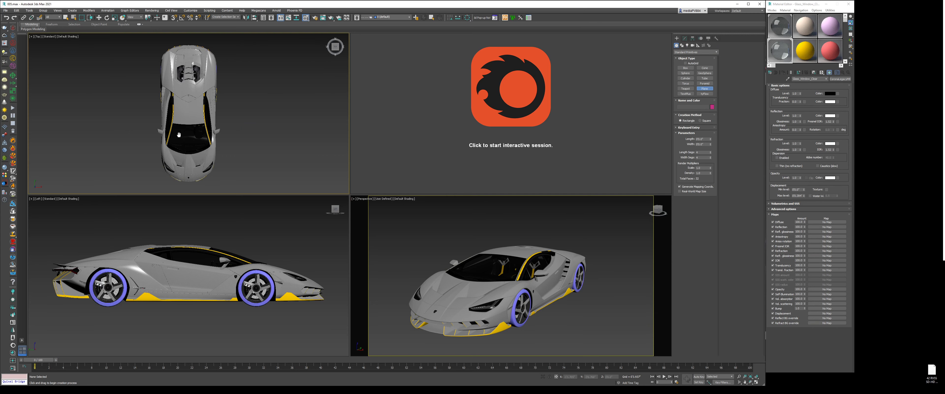
{"action": "scroll", "coordinate": [179, 135], "scroll_direction": "down", "scroll_amount": 5}
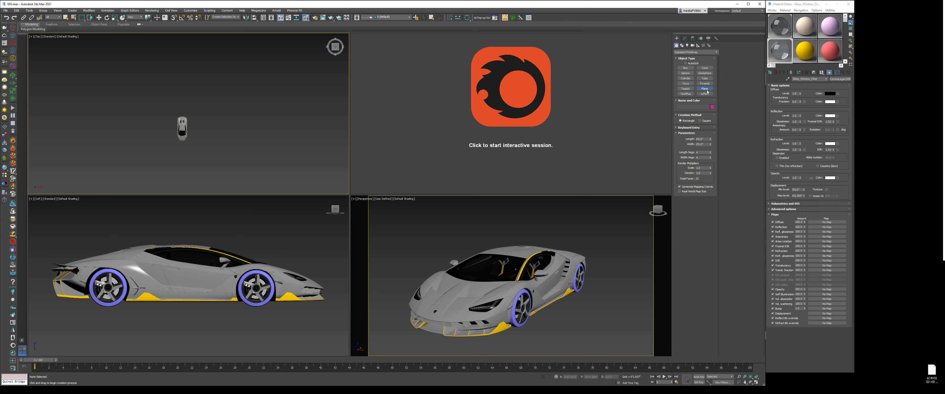
{"action": "left_click_drag", "start_coordinate": [107, 66], "coordinate": [268, 165]}
Move the plane so the car is centred across its width, and show edged faces in the top view
{"action": "right_click", "coordinate": [198, 115]}
{"action": "left_click", "coordinate": [211, 118]}
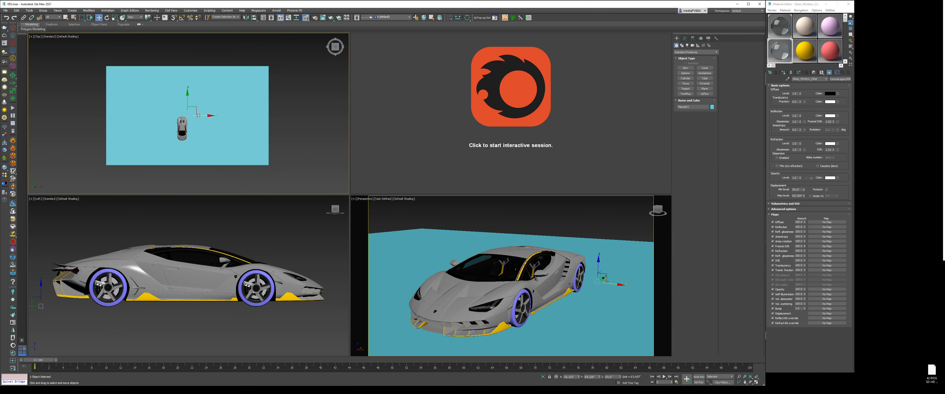
{"action": "left_click_drag", "start_coordinate": [194, 106], "coordinate": [190, 101]}
{"action": "key", "text": "F4"}
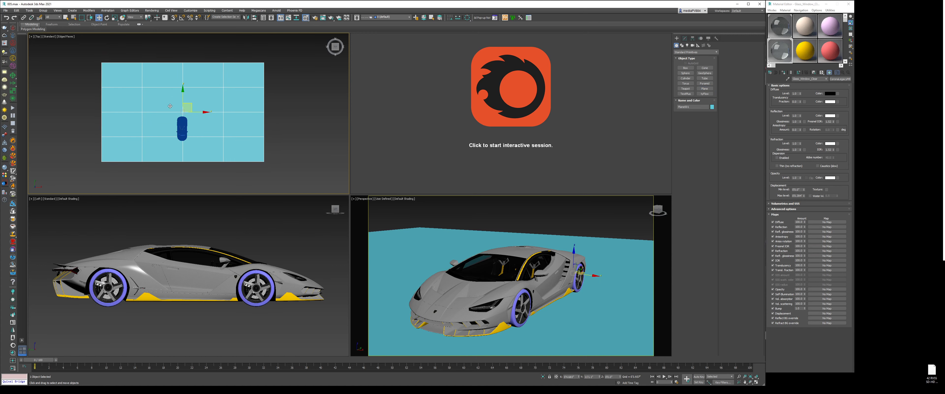
Convert the plane to an editable poly and show edged faces in the perspective view
{"action": "left_click", "coordinate": [685, 38]}
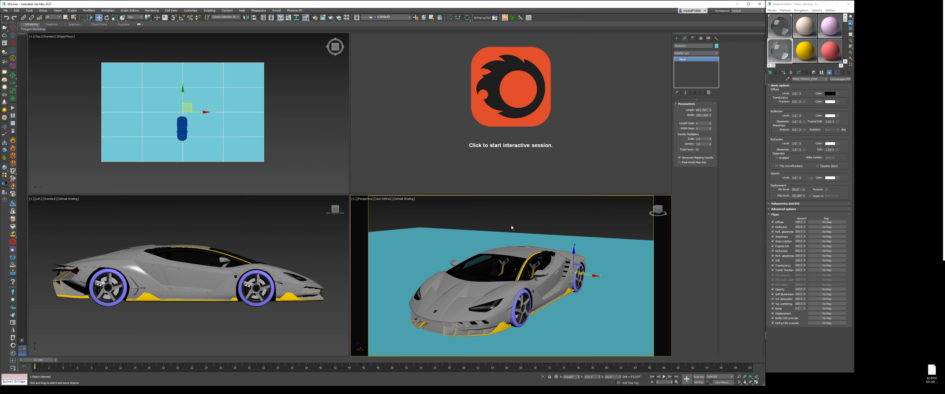
{"action": "right_click", "coordinate": [527, 208]}
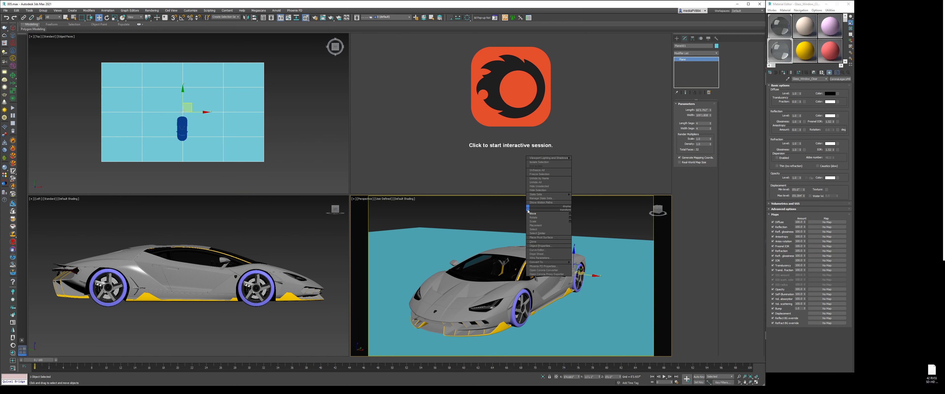
{"action": "mouse_move", "coordinate": [550, 262]}
{"action": "left_click", "coordinate": [592, 266]}
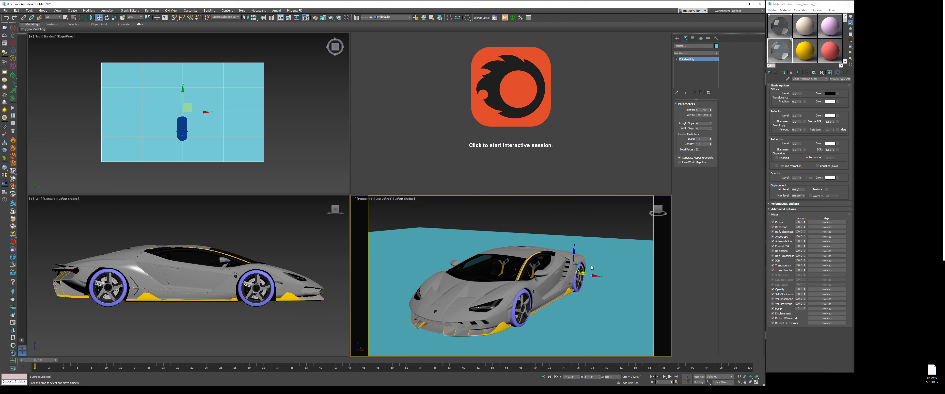
{"action": "key", "text": "z"}
{"action": "middle_click_drag", "start_coordinate": [635, 267], "coordinate": [618, 279]}
{"action": "key", "text": "F4"}
{"action": "scroll", "coordinate": [618, 279], "scroll_direction": "down", "scroll_amount": 3}
Select the plane's border edges behind the car and extend them backwards and upwards in several segments in the side view, forming a curved back wall
{"action": "left_click", "coordinate": [688, 110]}
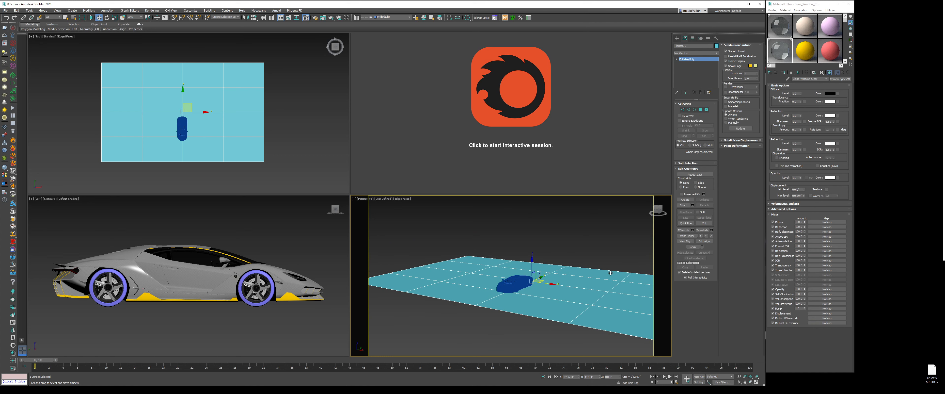
{"action": "double_click", "coordinate": [586, 268]}
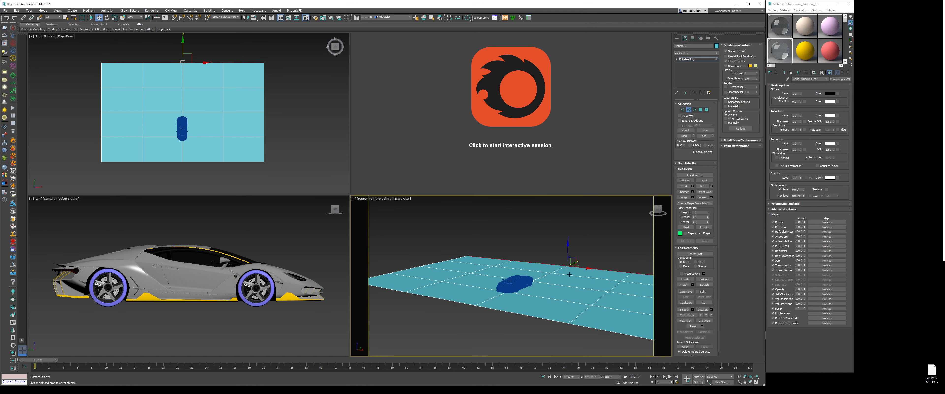
{"action": "scroll", "coordinate": [192, 299], "scroll_direction": "down", "scroll_amount": 10}
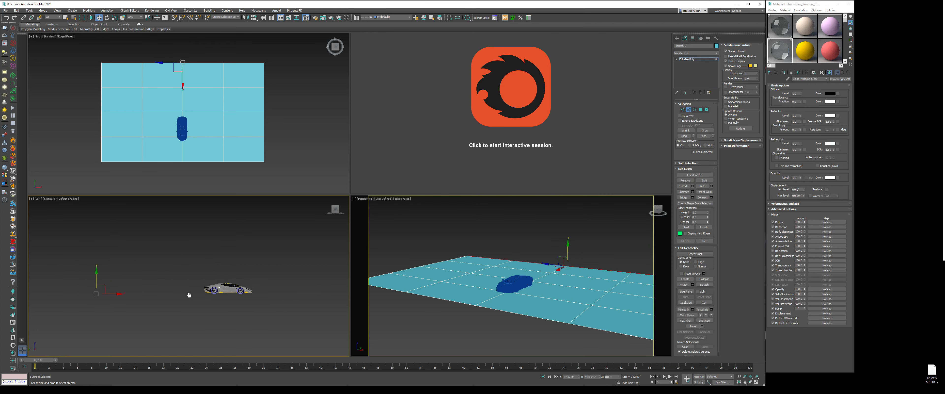
{"action": "key", "text": "F4"}
{"action": "middle_click_drag", "start_coordinate": [140, 299], "coordinate": [148, 307]}
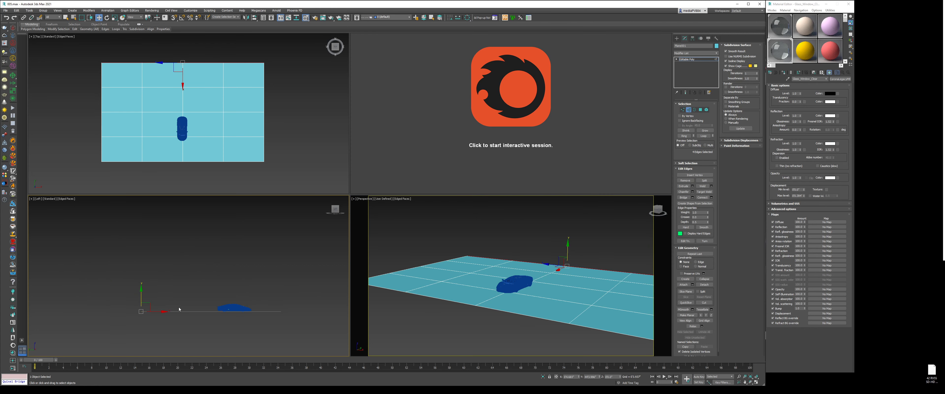
{"action": "left_click_drag", "start_coordinate": [151, 303], "coordinate": [125, 219]}
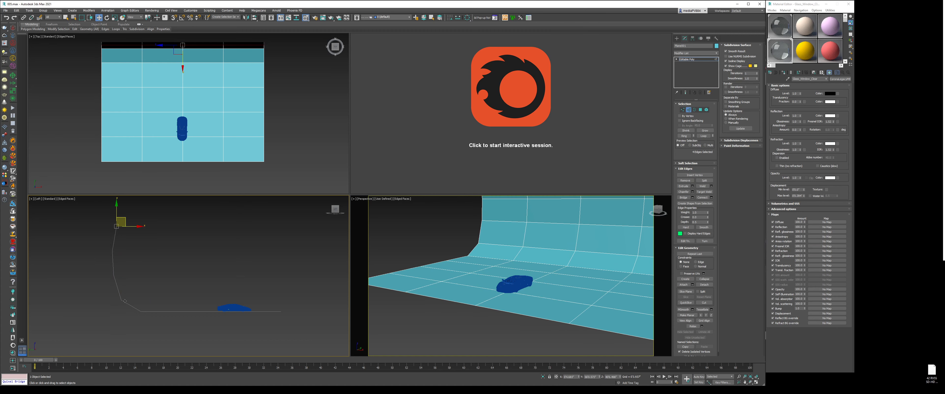
{"action": "middle_click_drag", "start_coordinate": [478, 250], "coordinate": [540, 270], "text": "alt"}
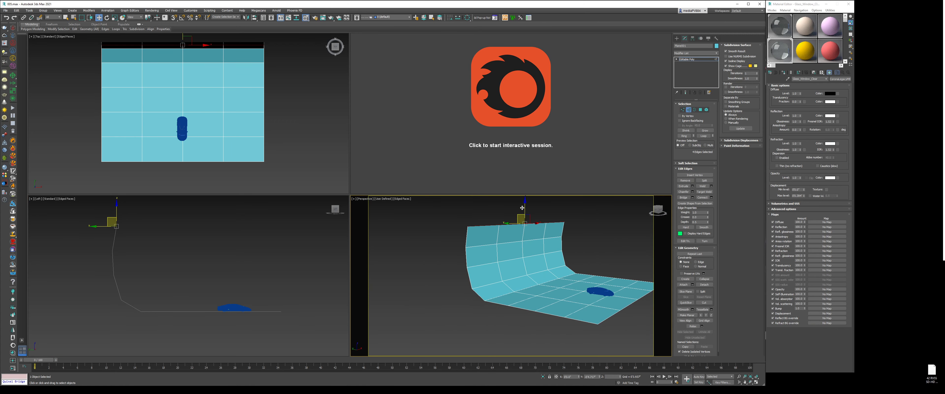
{"action": "left_click_drag", "start_coordinate": [527, 220], "coordinate": [517, 250]}
{"action": "middle_click_drag", "start_coordinate": [533, 254], "coordinate": [523, 255]}
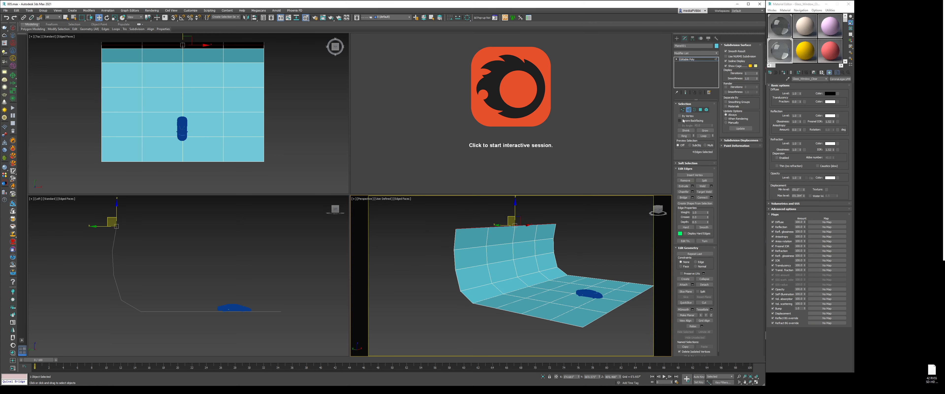
Switch to vertex editing and insert an edge loop across the floor just in front of the wall's curve with Swift Loop
{"action": "left_click", "coordinate": [682, 110]}
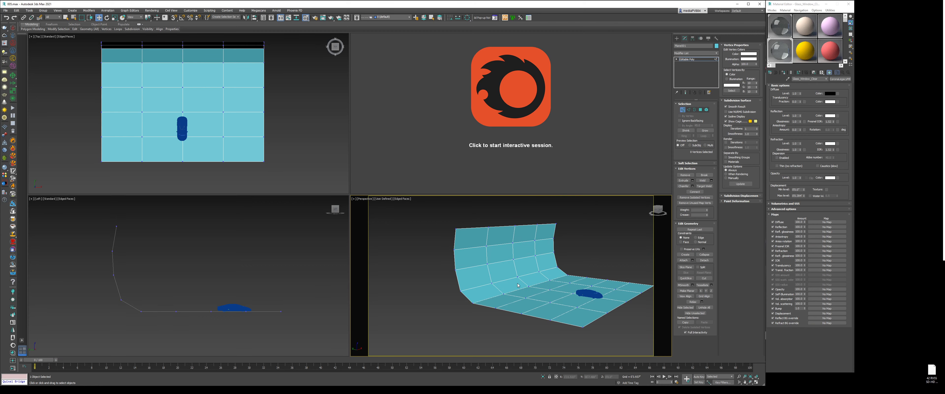
{"action": "scroll", "coordinate": [531, 301], "scroll_direction": "up", "scroll_amount": 2}
{"action": "middle_click_drag", "start_coordinate": [531, 301], "coordinate": [536, 308], "text": "alt"}
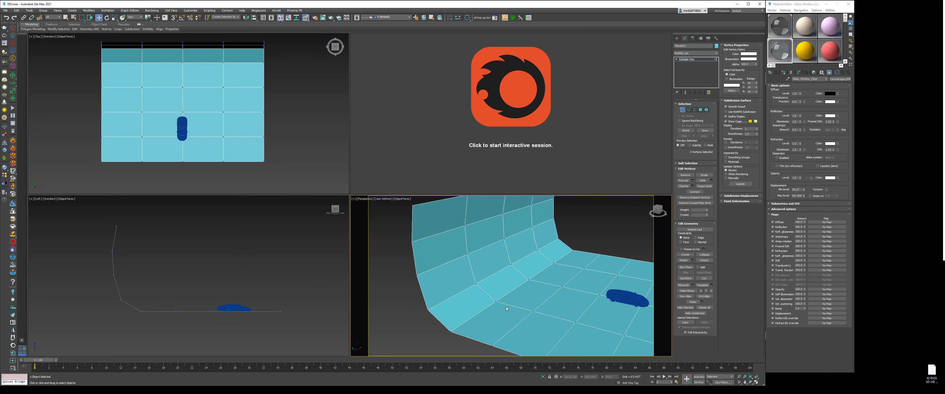
{"action": "key", "text": "alt+1"}
{"action": "key", "text": "Escape"}
{"action": "mouse_move", "coordinate": [118, 31]}
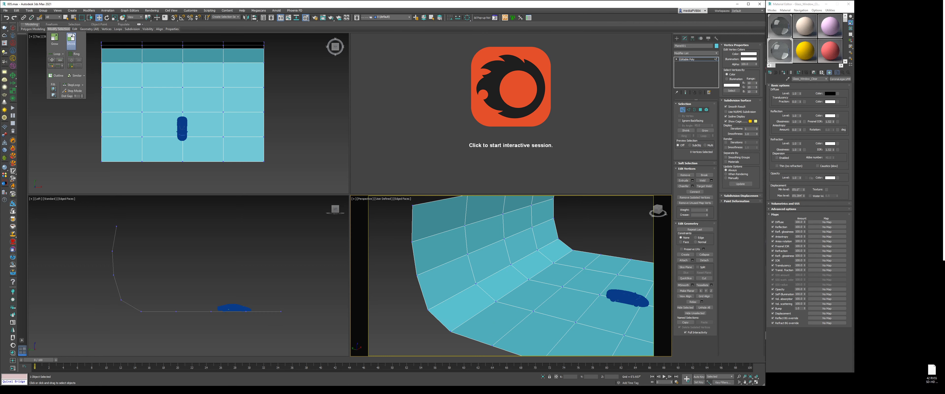
{"action": "mouse_move", "coordinate": [75, 31]}
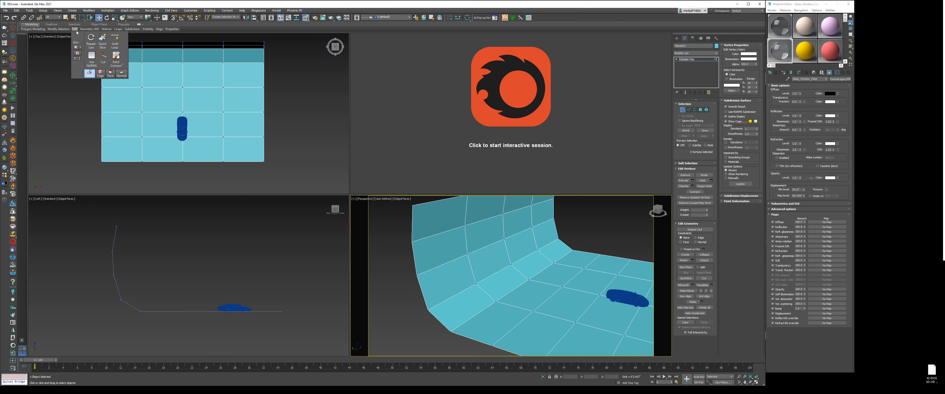
{"action": "left_click", "coordinate": [115, 41]}
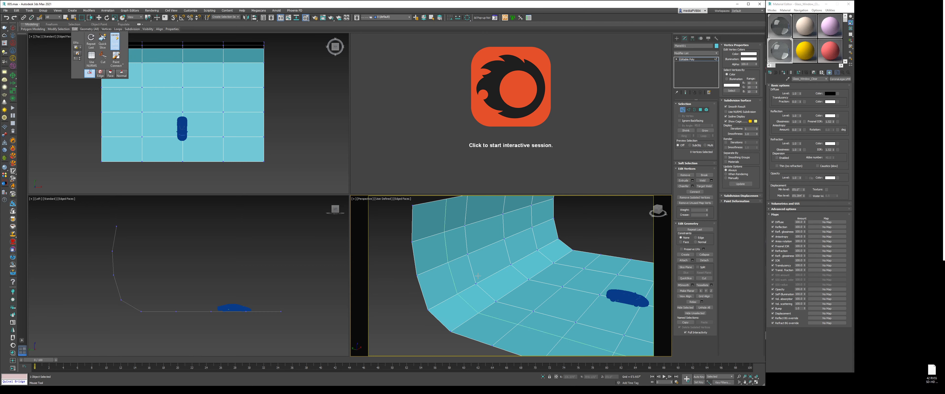
{"action": "right_click", "coordinate": [434, 264]}
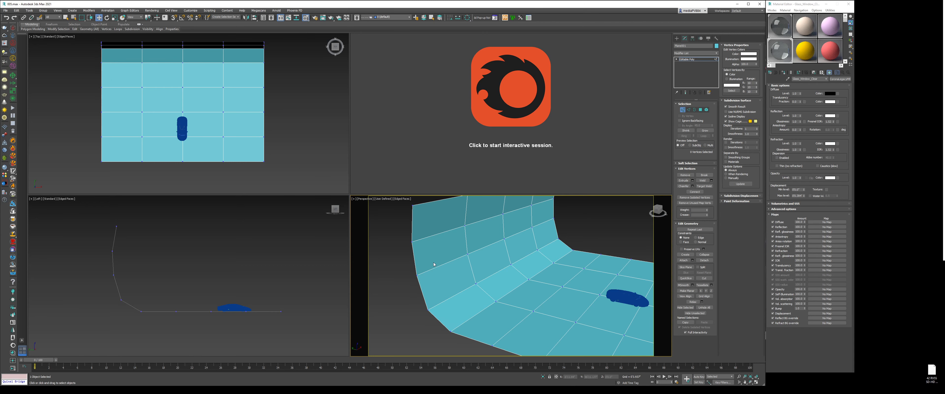
{"action": "mouse_move", "coordinate": [74, 29]}
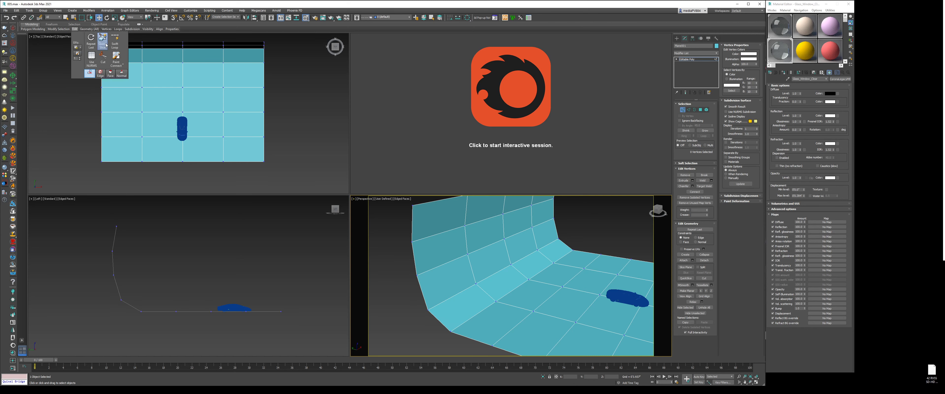
{"action": "left_click", "coordinate": [115, 40]}
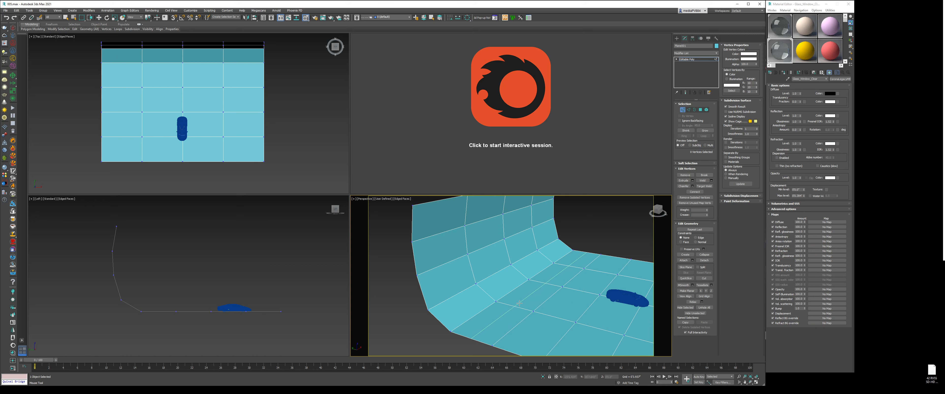
{"action": "left_click", "coordinate": [519, 303]}
{"action": "right_click", "coordinate": [544, 291]}
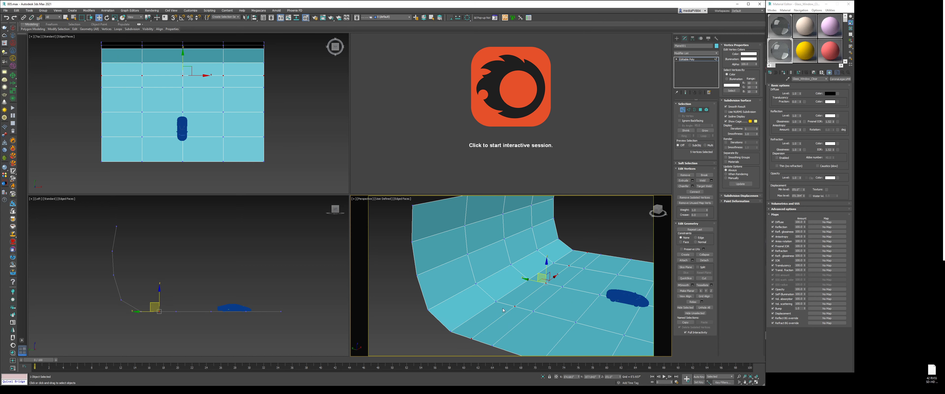
Raise the vertex rows of the lower bend slightly in the side view to soften the transition from floor to wall
{"action": "left_click", "coordinate": [224, 278]}
{"action": "scroll", "coordinate": [145, 313], "scroll_direction": "up", "scroll_amount": 5}
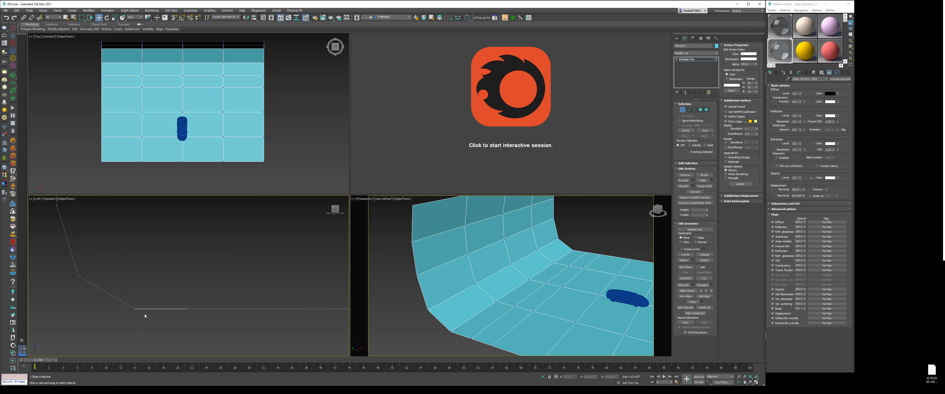
{"action": "left_click_drag", "start_coordinate": [144, 313], "coordinate": [175, 315]}
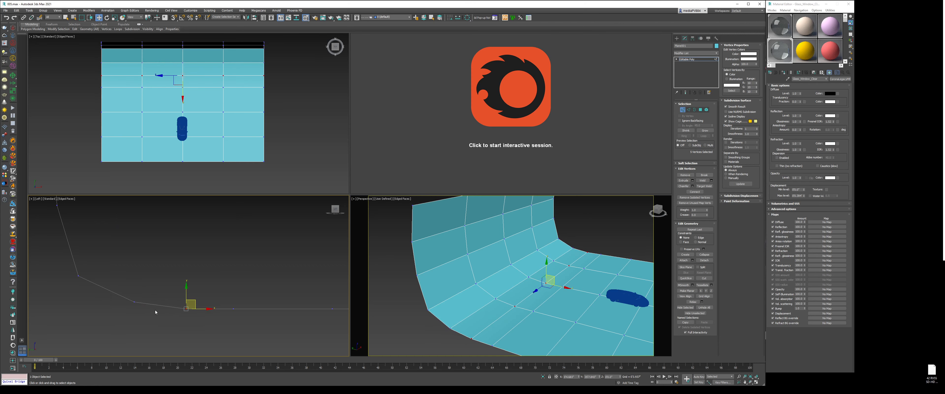
{"action": "left_click_drag", "start_coordinate": [72, 286], "coordinate": [178, 315]}
{"action": "left_click", "coordinate": [195, 294]}
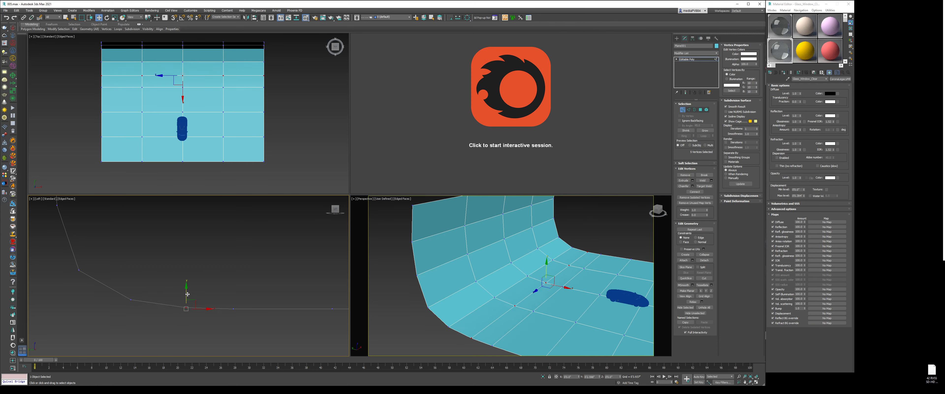
{"action": "left_click", "coordinate": [537, 288]}
{"action": "scroll", "coordinate": [528, 286], "scroll_direction": "down", "scroll_amount": 5}
{"action": "scroll", "coordinate": [528, 286], "scroll_direction": "up", "scroll_amount": 3}
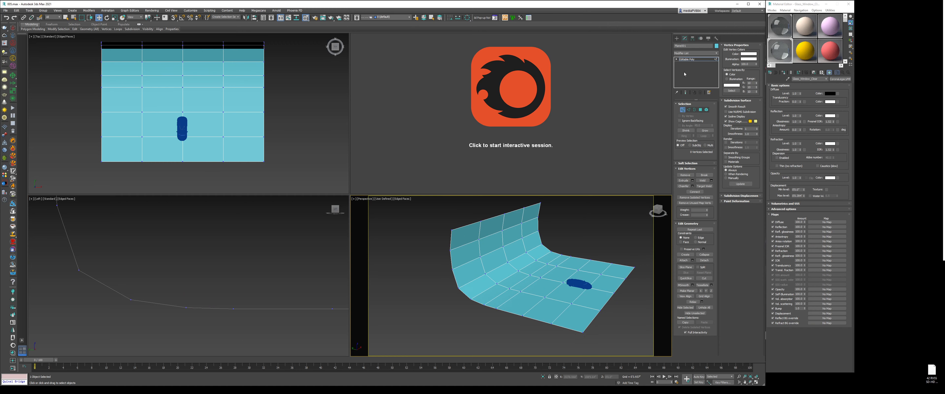
Leave vertex editing, apply a TurboSmooth modifier to the backdrop and raise its iterations by one
{"action": "left_click", "coordinate": [691, 60]}
{"action": "key", "text": "F4"}
{"action": "scroll", "coordinate": [550, 276], "scroll_direction": "up", "scroll_amount": 4}
{"action": "key", "text": "ctrl+t"}
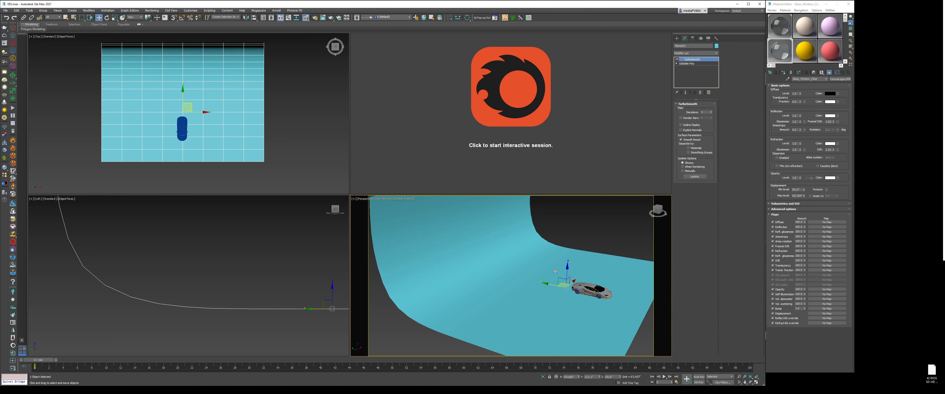
{"action": "left_click", "coordinate": [711, 111]}
{"action": "key", "text": "F4"}
{"action": "scroll", "coordinate": [578, 272], "scroll_direction": "down", "scroll_amount": 5}
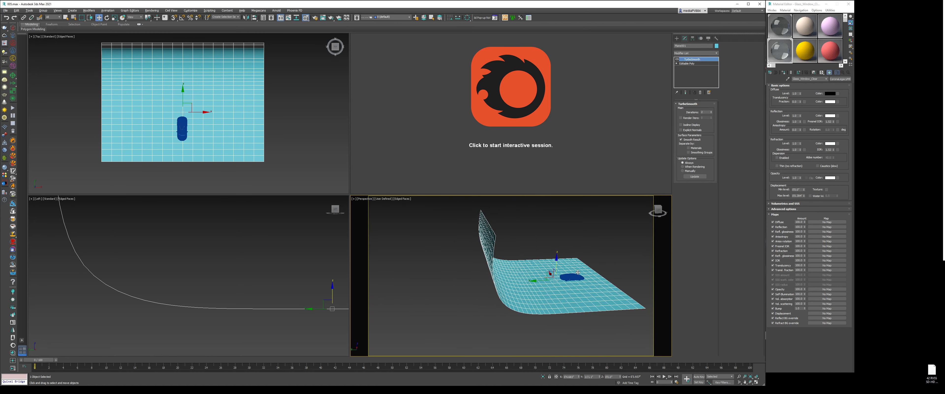
{"action": "mouse_move", "coordinate": [578, 272]}
{"action": "middle_mouse_down", "text": "alt"}
{"action": "mouse_move", "coordinate": [560, 263]}
{"action": "mouse_move", "coordinate": [544, 272]}
{"action": "mouse_move", "coordinate": [554, 283]}
{"action": "mouse_move", "coordinate": [593, 272]}
{"action": "mouse_move", "coordinate": [577, 274]}
{"action": "middle_mouse_up", "text": "alt"}
{"action": "key", "text": "F4"}
{"action": "scroll", "coordinate": [555, 276], "scroll_direction": "up", "scroll_amount": 3}
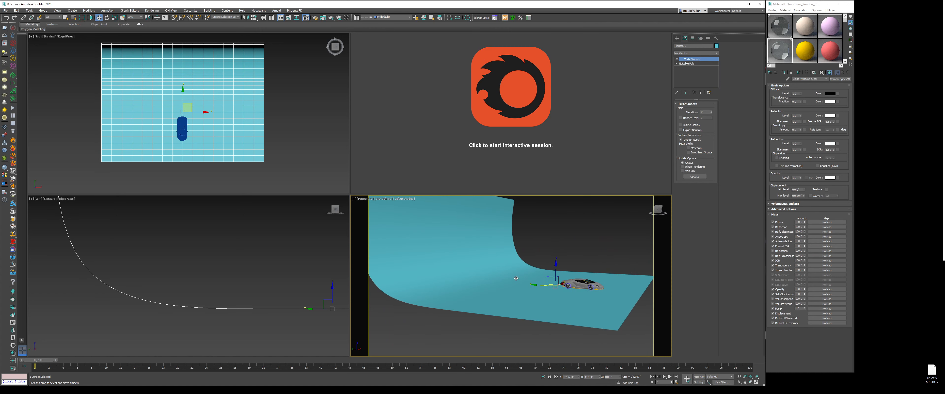
{"action": "middle_click_drag", "start_coordinate": [516, 278], "coordinate": [525, 290], "text": "alt"}
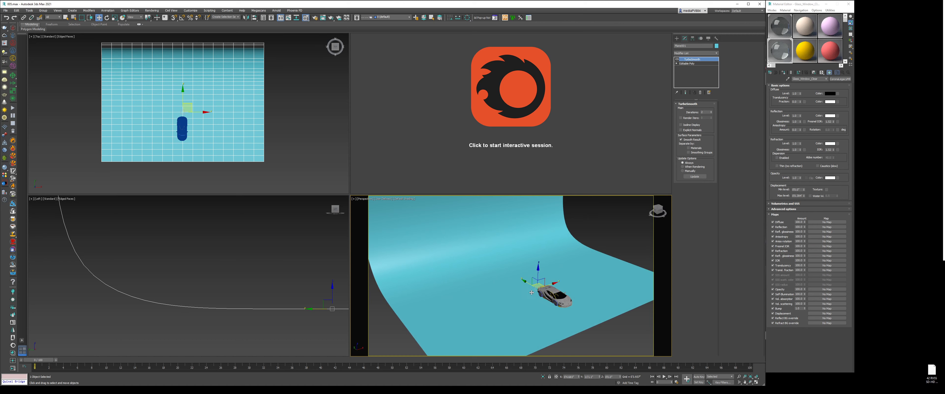
Apply a Bend modifier to the backdrop on the X axis with direction 90 and angle 180
{"action": "left_click", "coordinate": [699, 54]}
{"action": "key", "text": "b"}
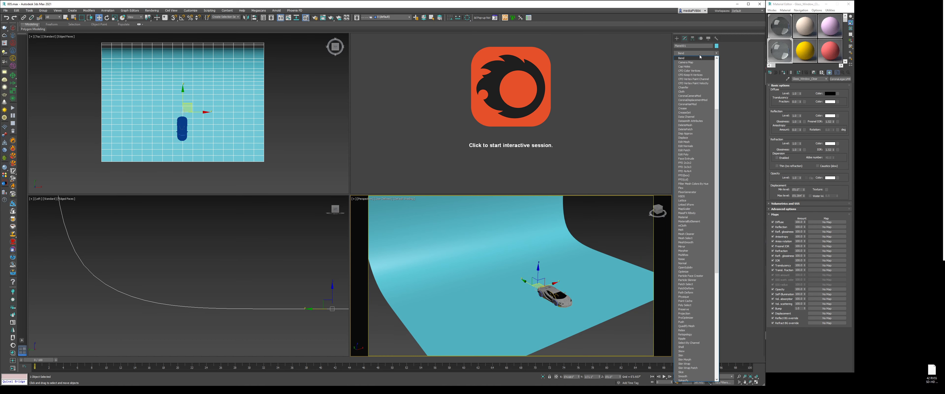
{"action": "key", "text": "Return"}
{"action": "left_click", "coordinate": [685, 131]}
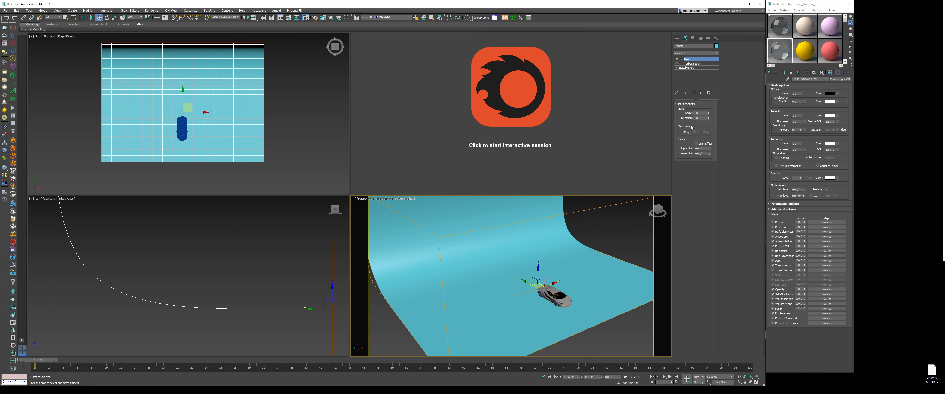
{"action": "double_click", "coordinate": [696, 117]}
{"action": "type", "text": "90"}
{"action": "left_click", "coordinate": [701, 112]}
{"action": "type", "text": "90"}
{"action": "key", "text": "Return"}
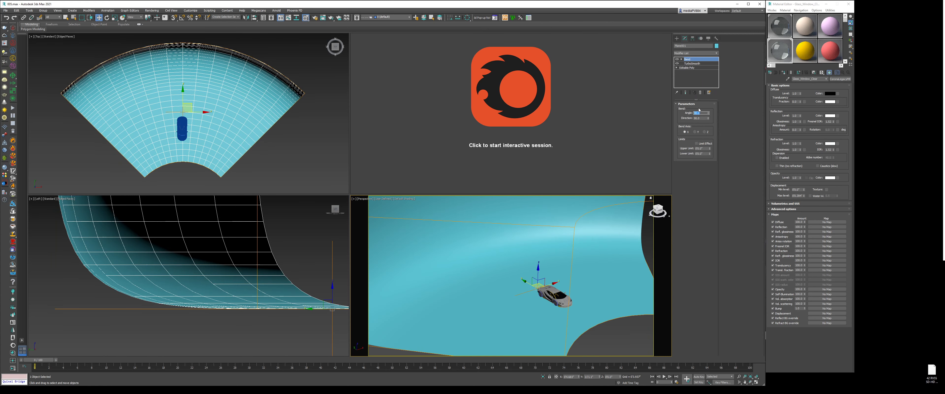
{"action": "type", "text": "180"}
{"action": "key", "text": "Return"}
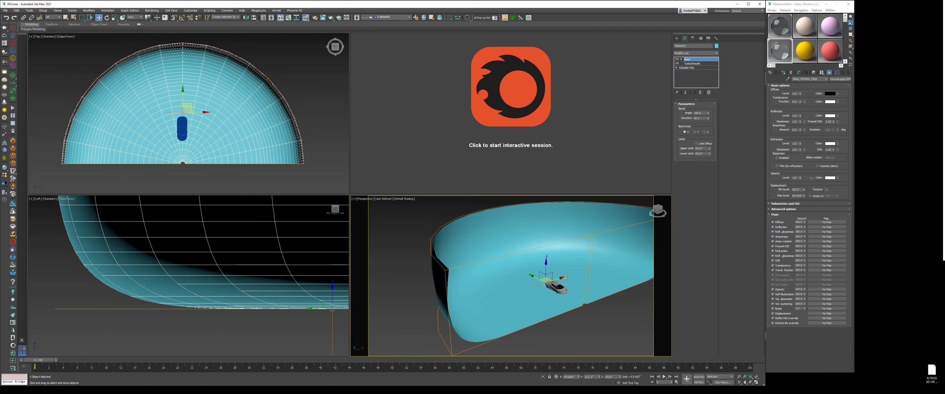
{"action": "middle_click_drag", "start_coordinate": [565, 278], "coordinate": [562, 309], "text": "alt"}
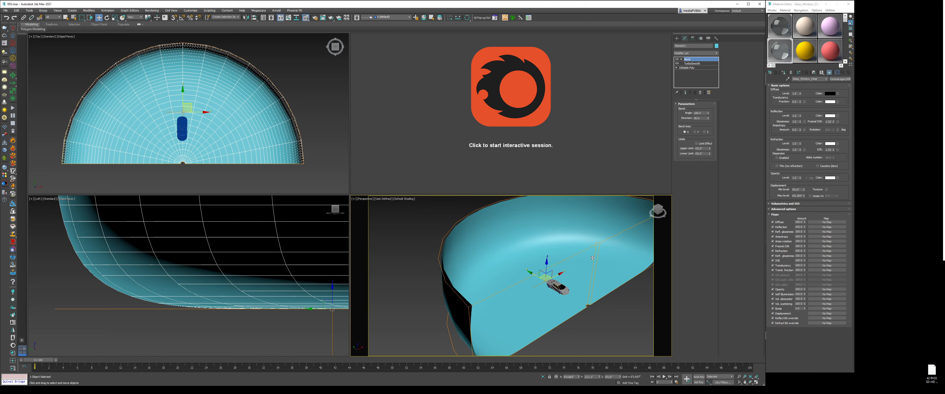
Convert the bent backdrop to an Editable Poly
{"action": "right_click", "coordinate": [581, 243]}
{"action": "mouse_move", "coordinate": [609, 299]}
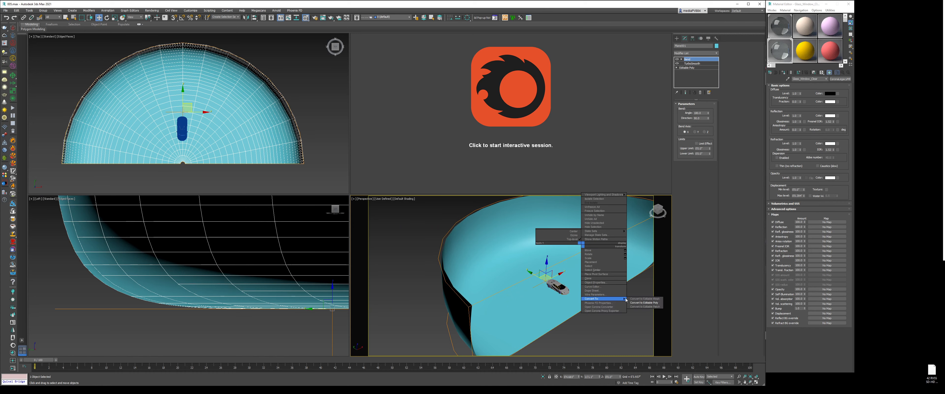
{"action": "left_click", "coordinate": [640, 303]}
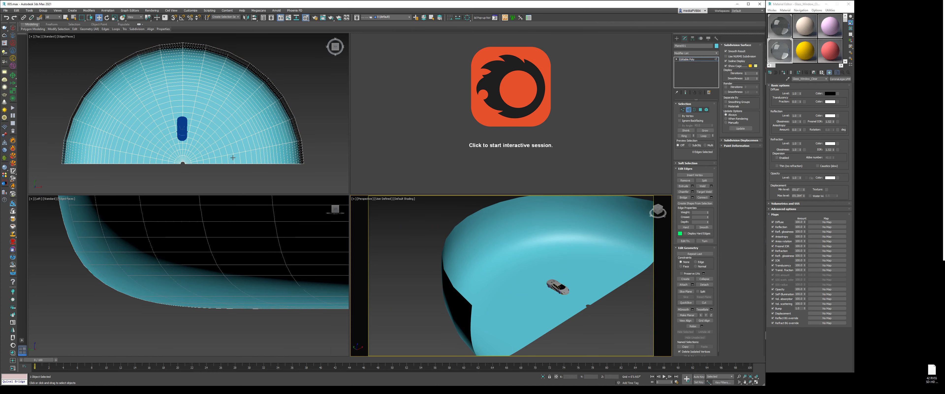
Show the mesh edges and bridge the two outermost edges on either side of the floor's semicircular gap
{"action": "scroll", "coordinate": [233, 157], "scroll_direction": "up", "scroll_amount": 10}
{"action": "scroll", "coordinate": [586, 312], "scroll_direction": "up", "scroll_amount": 5}
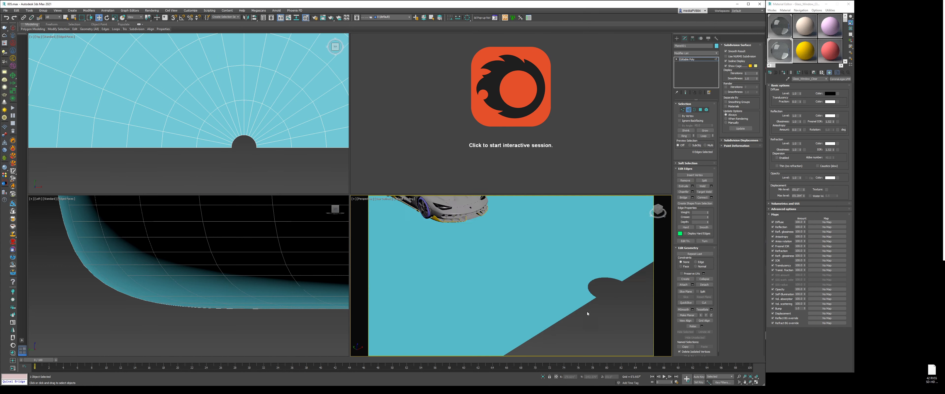
{"action": "key", "text": "F4"}
{"action": "scroll", "coordinate": [587, 312], "scroll_direction": "down", "scroll_amount": 5}
{"action": "scroll", "coordinate": [255, 148], "scroll_direction": "up", "scroll_amount": 4}
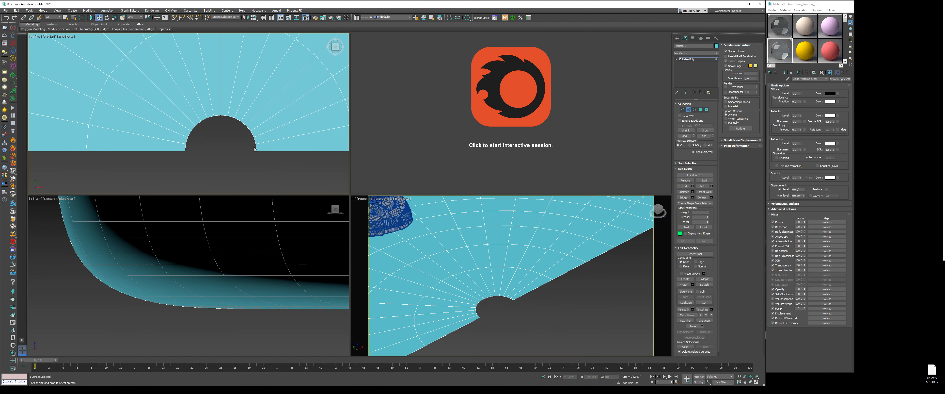
{"action": "left_click", "coordinate": [256, 148]}
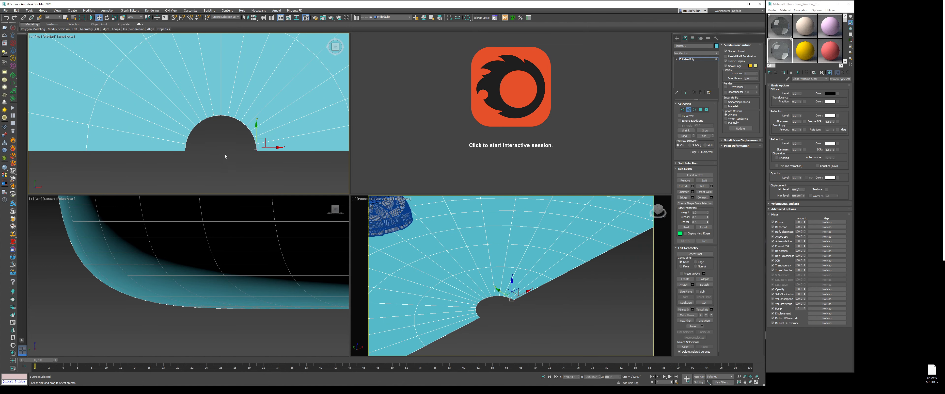
{"action": "left_click", "coordinate": [187, 149], "text": "ctrl"}
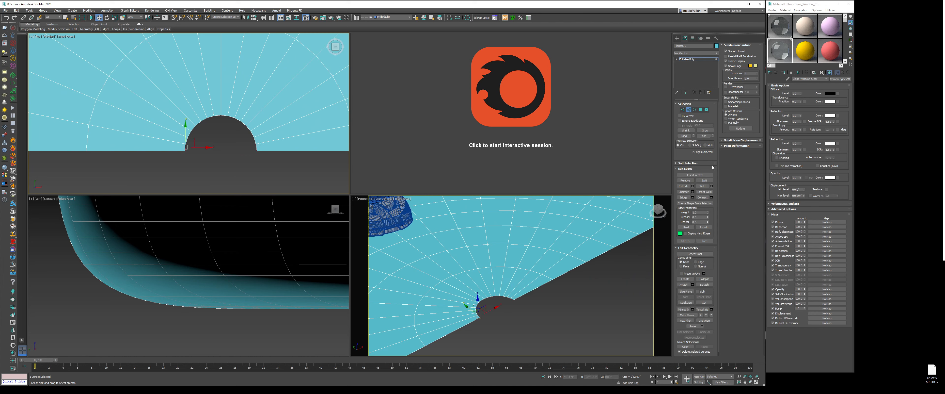
{"action": "left_click", "coordinate": [683, 197]}
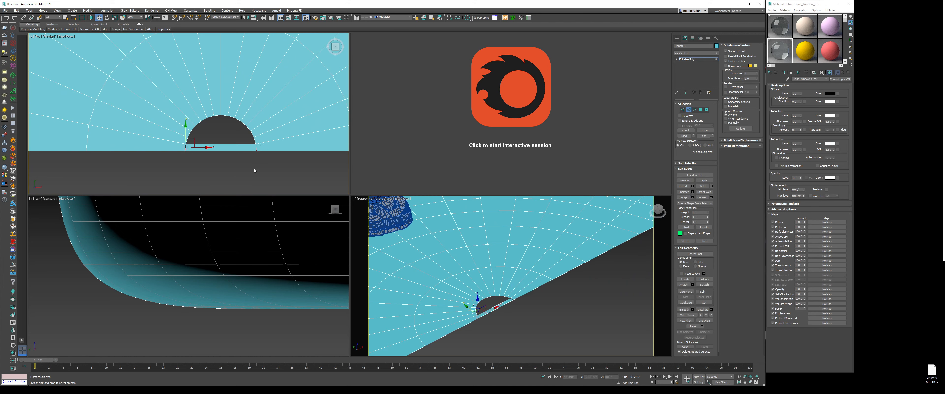
{"action": "scroll", "coordinate": [496, 305], "scroll_direction": "up", "scroll_amount": 2}
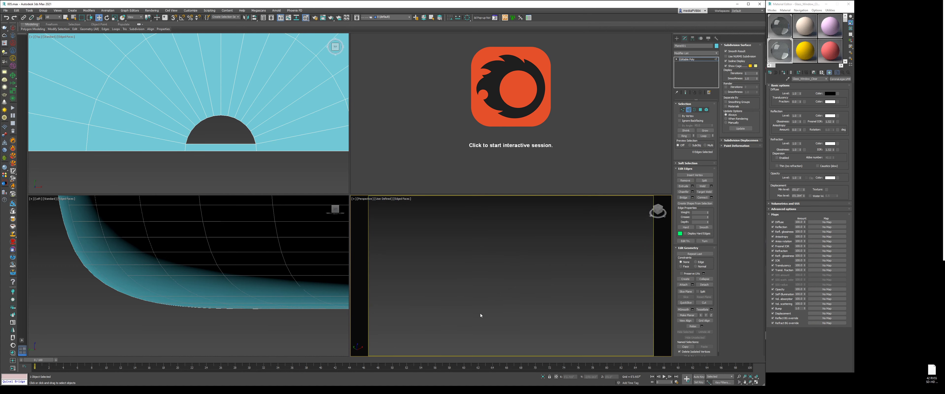
{"action": "scroll", "coordinate": [483, 308], "scroll_direction": "down", "scroll_amount": 2}
{"action": "scroll", "coordinate": [201, 139], "scroll_direction": "up", "scroll_amount": 2}
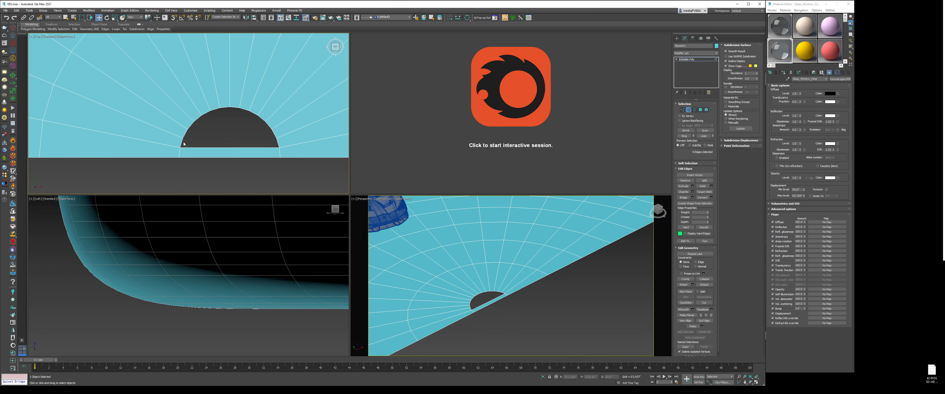
Bridge the next two pairs of opposite edges across the remaining floor gap
{"action": "left_click", "coordinate": [182, 143]}
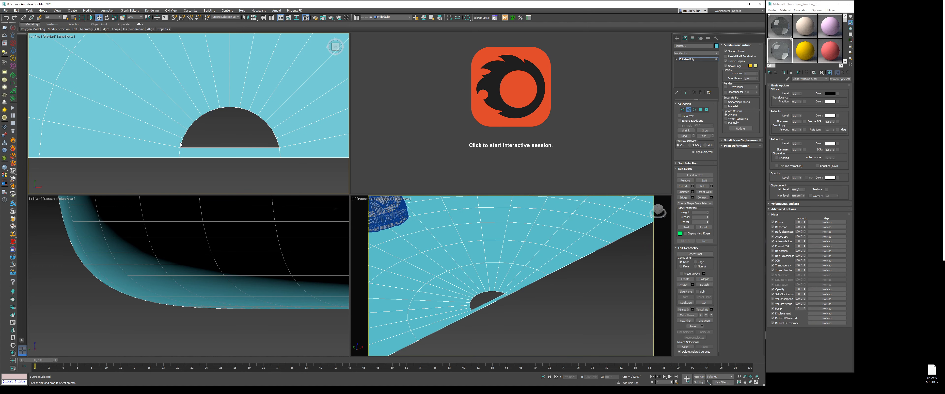
{"action": "left_click", "coordinate": [279, 143], "text": "ctrl"}
{"action": "key", "text": "ctrl+shift+b"}
{"action": "left_click", "coordinate": [256, 131]}
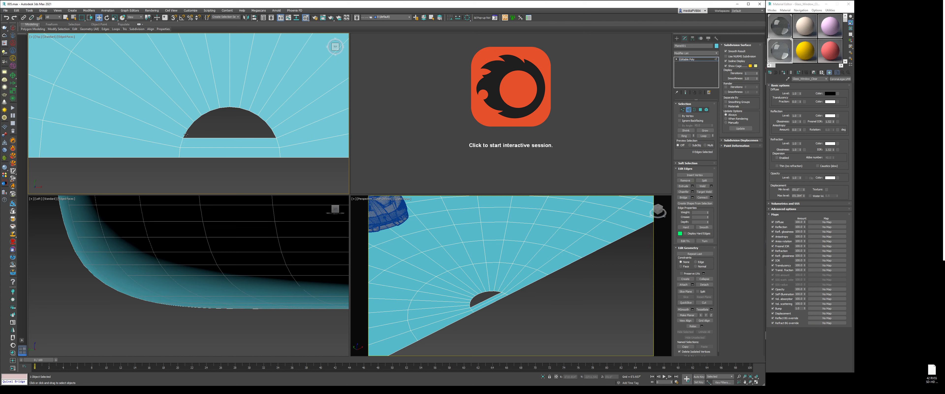
{"action": "left_click", "coordinate": [186, 135]}
{"action": "left_click", "coordinate": [274, 134], "text": "ctrl"}
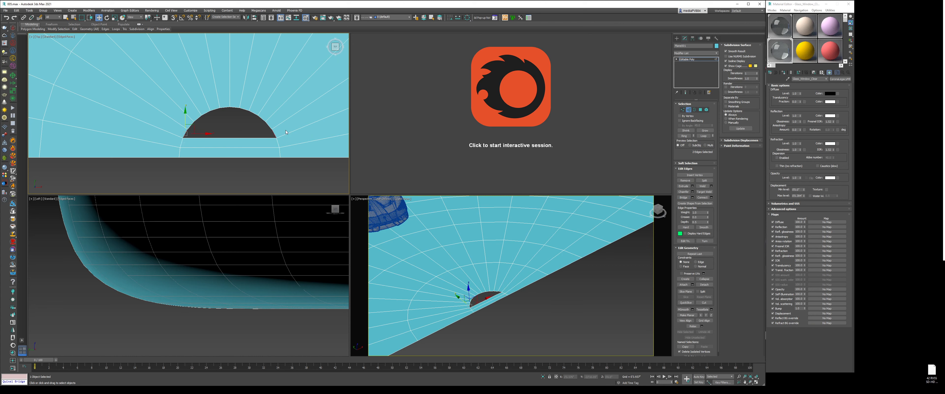
{"action": "key", "text": "ctrl+shift+b"}
{"action": "left_click", "coordinate": [288, 143]}
Select the remaining hole's border in the floor, cap it, and leave border editing
{"action": "key", "text": "3"}
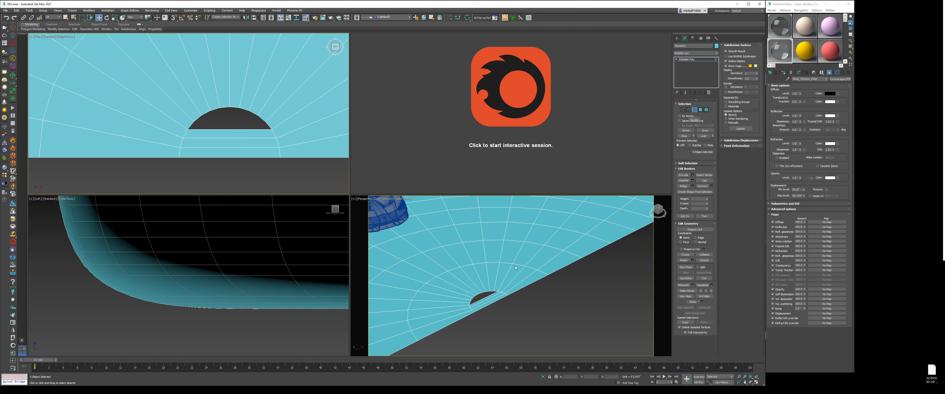
{"action": "left_click", "coordinate": [494, 290]}
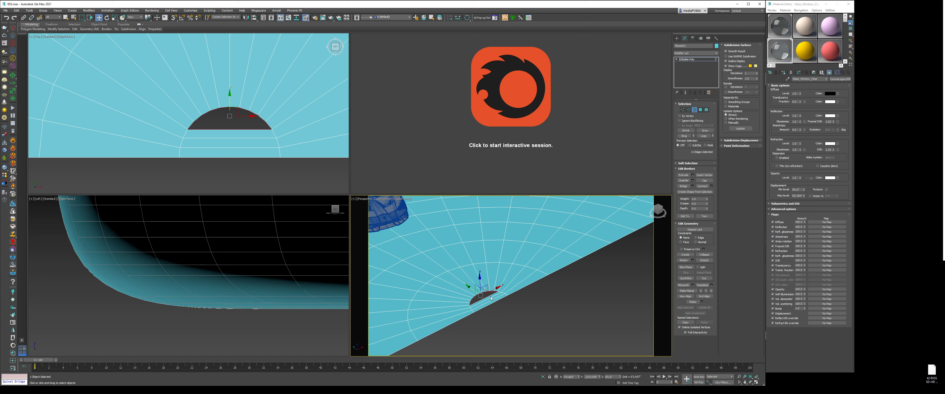
{"action": "left_click", "coordinate": [704, 180]}
{"action": "left_click", "coordinate": [694, 109]}
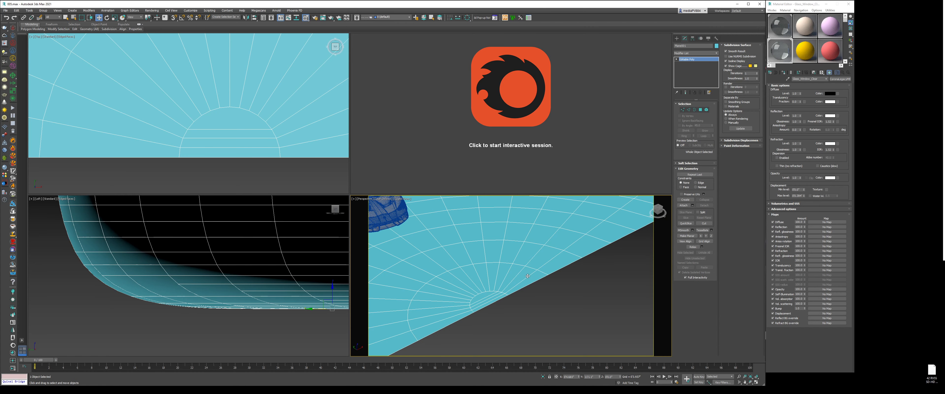
Select the backdrop's straight open front edges and extrude them forwards in the top view to lengthen the floor and side walls
{"action": "scroll", "coordinate": [527, 275], "scroll_direction": "down", "scroll_amount": 5}
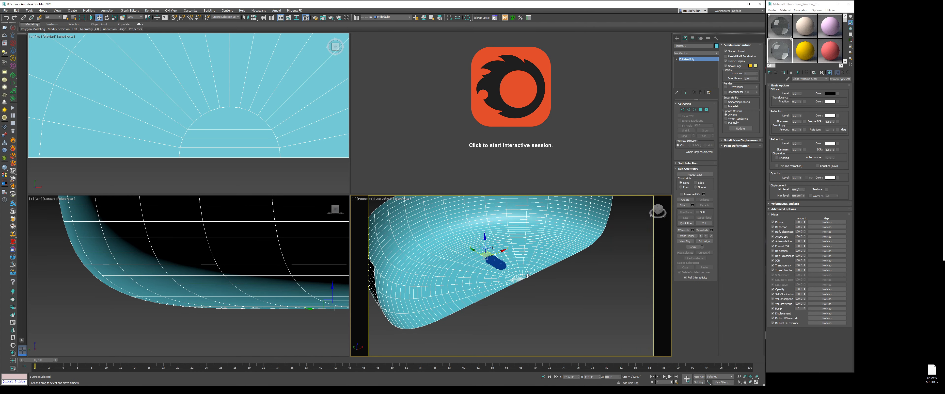
{"action": "key", "text": "2"}
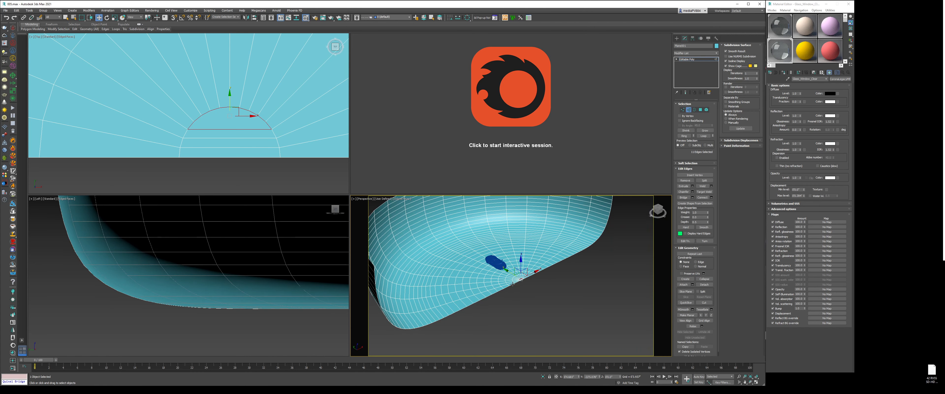
{"action": "double_click", "coordinate": [512, 284]}
{"action": "scroll", "coordinate": [183, 110], "scroll_direction": "down", "scroll_amount": 5}
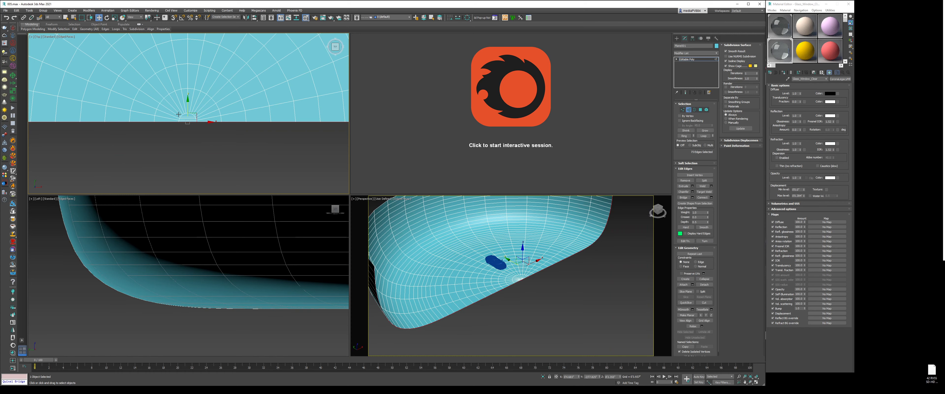
{"action": "middle_click_drag", "start_coordinate": [182, 102], "coordinate": [215, 116]}
{"action": "left_click_drag", "start_coordinate": [213, 114], "coordinate": [645, 159], "text": "shift"}
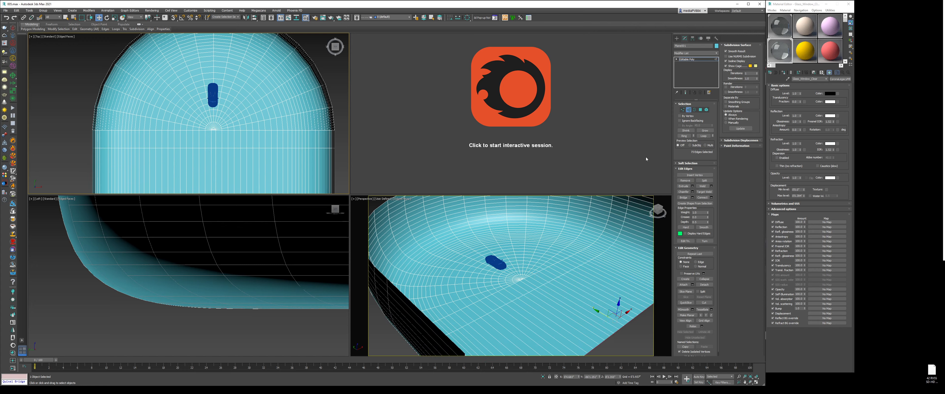
Leave edge editing, apply TurboSmooth to the backdrop, raise its iterations, then deselect it and hide the perspective view's edge display
{"action": "left_click", "coordinate": [689, 110]}
{"action": "scroll", "coordinate": [549, 268], "scroll_direction": "down", "scroll_amount": 3}
{"action": "key", "text": "ctrl+t"}
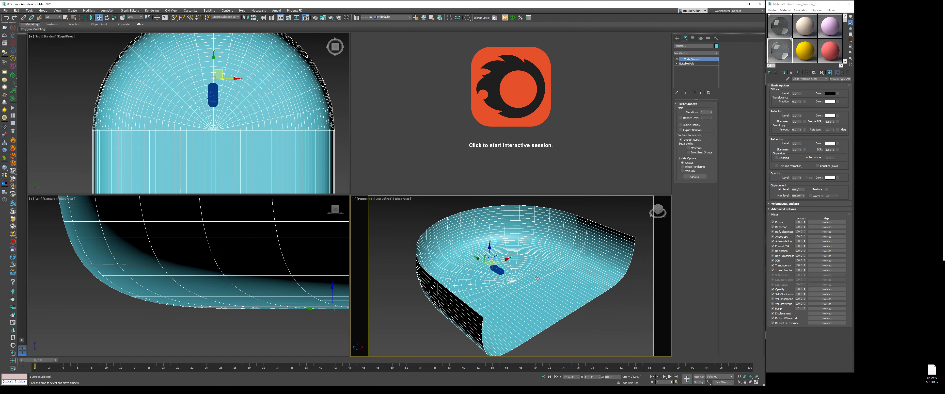
{"action": "middle_click_drag", "start_coordinate": [574, 261], "coordinate": [567, 259]}
{"action": "left_click", "coordinate": [711, 111]}
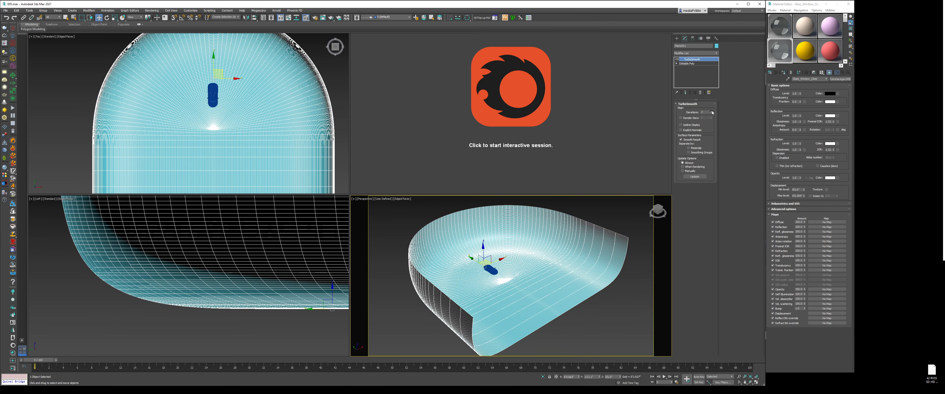
{"action": "left_click", "coordinate": [616, 285]}
{"action": "key", "text": "F4"}
Move the backdrop backwards along the floor so the car stands further from the curved back wall, and deselect it
{"action": "scroll", "coordinate": [495, 273], "scroll_direction": "up", "scroll_amount": 3}
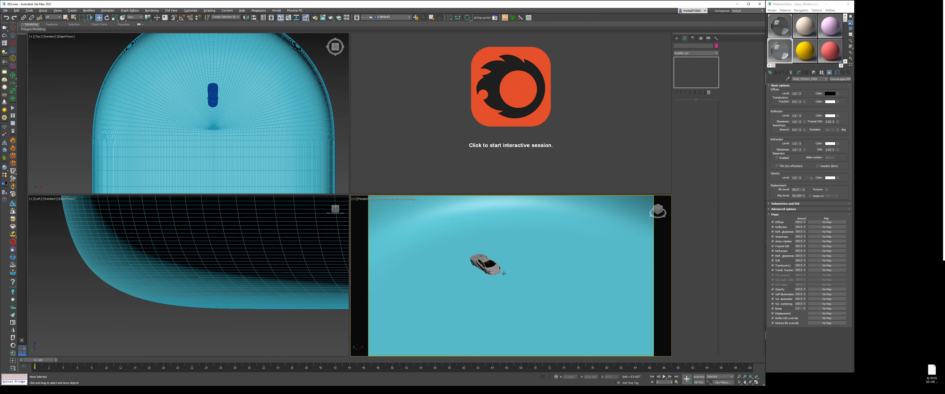
{"action": "middle_click_drag", "start_coordinate": [495, 273], "coordinate": [514, 267], "text": "alt"}
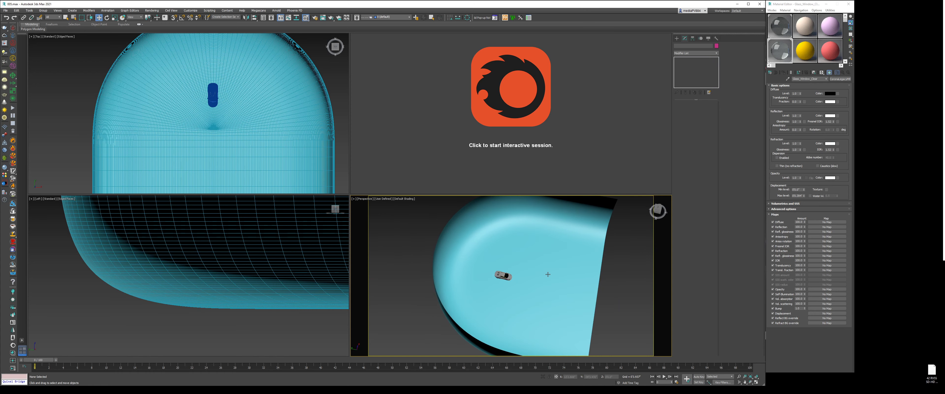
{"action": "left_click", "coordinate": [476, 269]}
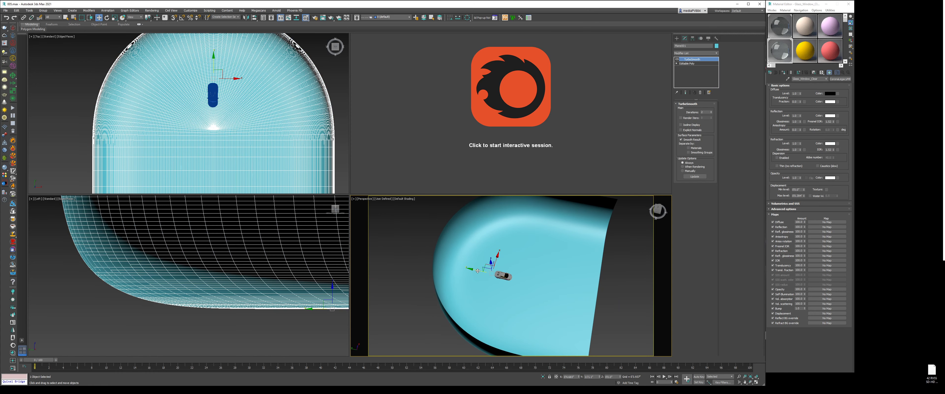
{"action": "mouse_move", "coordinate": [477, 270]}
{"action": "left_mouse_down"}
{"action": "mouse_move", "coordinate": [552, 267]}
{"action": "mouse_move", "coordinate": [507, 273]}
{"action": "mouse_move", "coordinate": [485, 263]}
{"action": "left_mouse_up"}
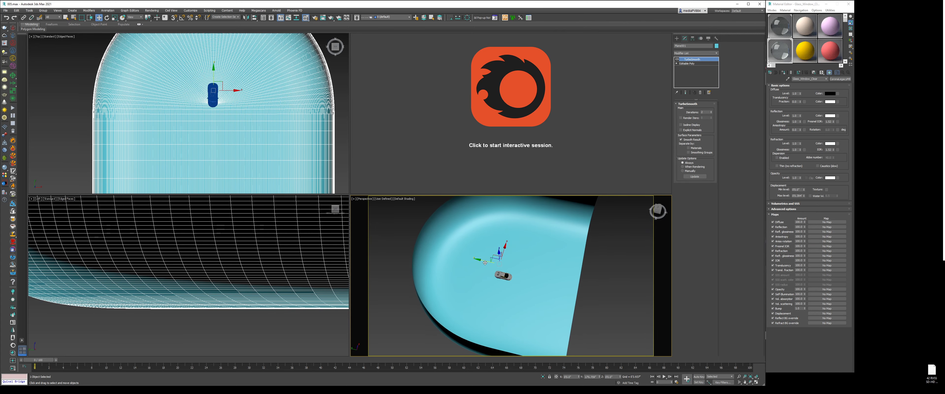
{"action": "left_click", "coordinate": [587, 297]}
{"action": "middle_click_drag", "start_coordinate": [587, 297], "coordinate": [536, 232], "text": "alt"}
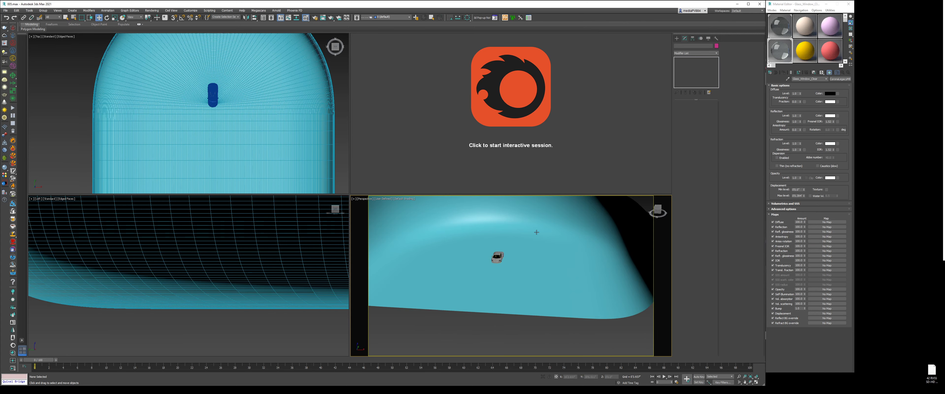
Reset the Material Editor slots to fresh default materials
{"action": "left_click", "coordinate": [831, 11]}
{"action": "left_click", "coordinate": [844, 39]}
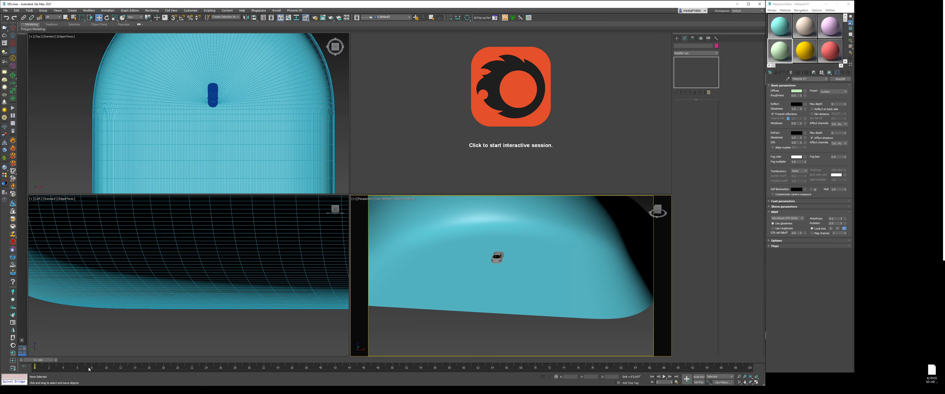
Switch to the browser and examine the lighting in the reference photo of the blue BMW in a dark studio
{"action": "left_click", "coordinate": [88, 389]}
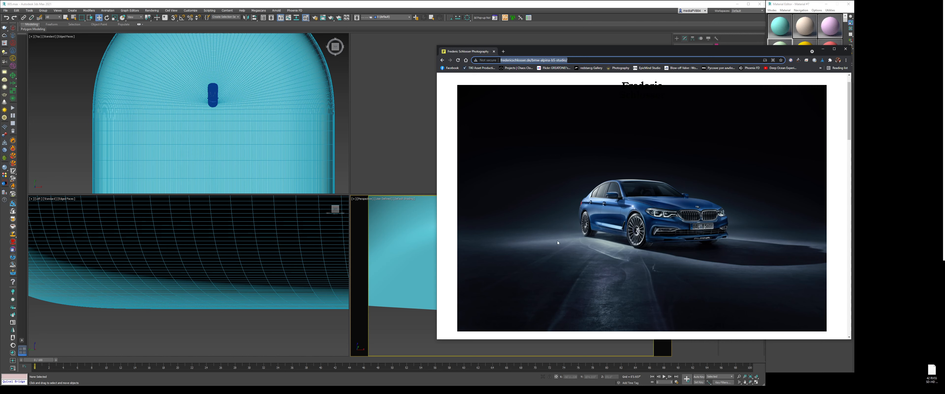
{"action": "left_click", "coordinate": [823, 49]}
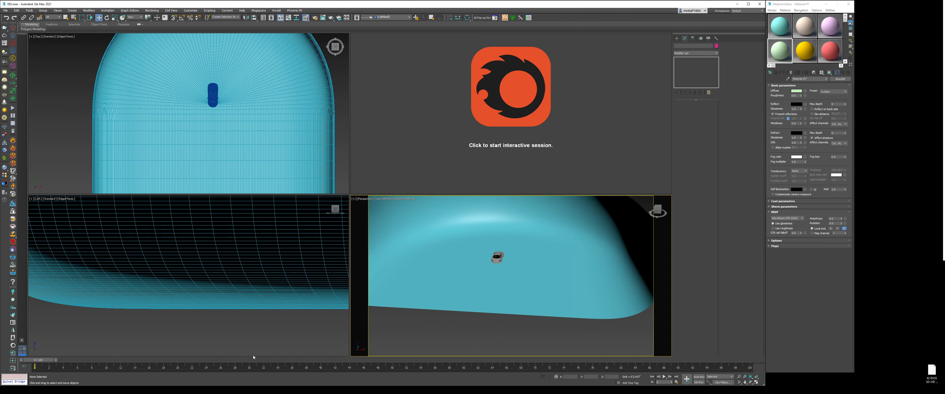
{"action": "left_click", "coordinate": [72, 389]}
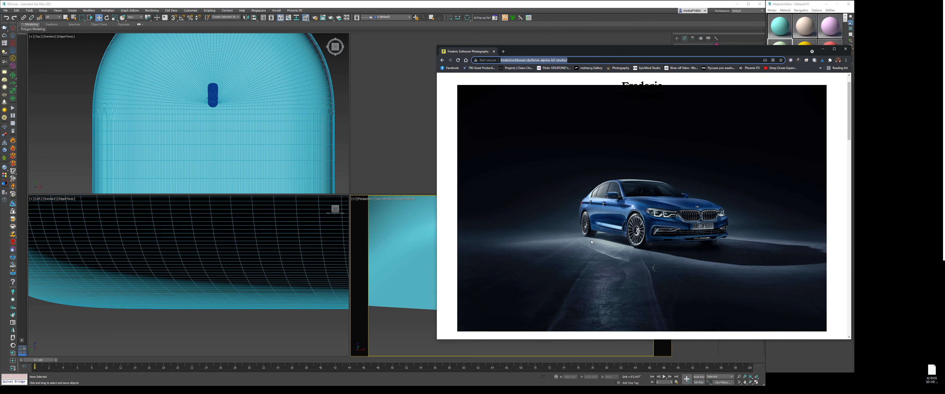
Return to 3ds Max, change the pale green sample's material to a CoronaLegacyMtl, and name it BG
{"action": "left_click", "coordinate": [400, 338]}
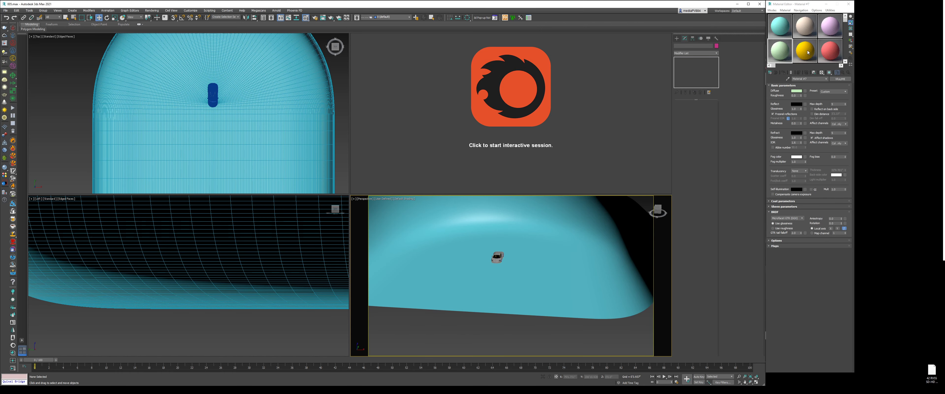
{"action": "left_click", "coordinate": [840, 79]}
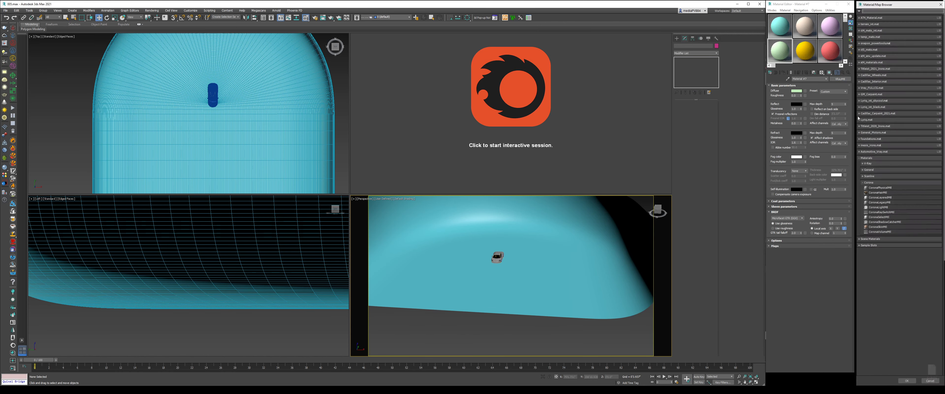
{"action": "double_click", "coordinate": [884, 202]}
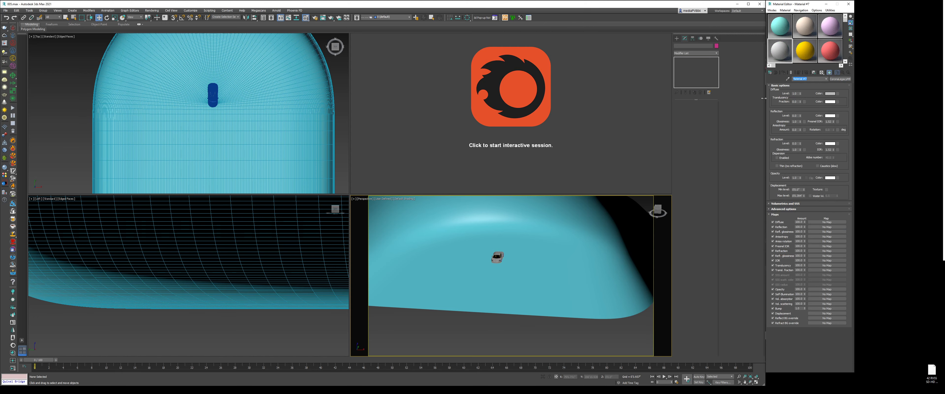
{"action": "type", "text": "BG"}
Rename the curved backdrop object as !_CYC and assign the BG material to it
{"action": "left_click", "coordinate": [647, 249]}
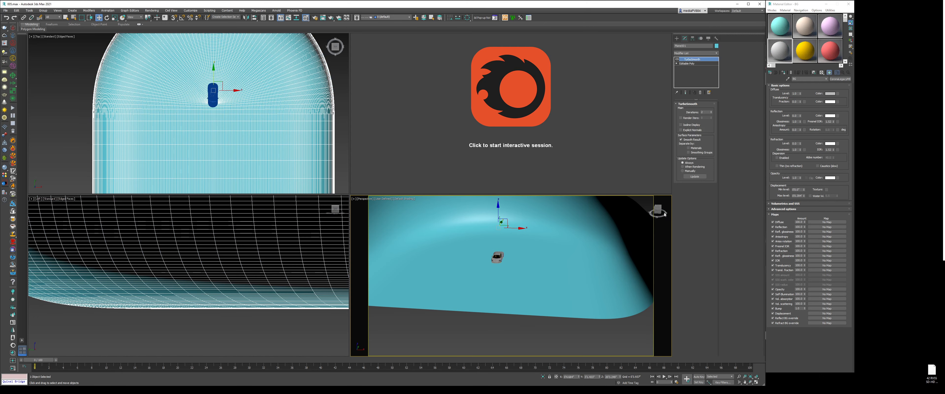
{"action": "type", "text": "!_CYC"}
{"action": "key", "text": "Return"}
{"action": "left_click_drag", "start_coordinate": [778, 51], "coordinate": [609, 205]}
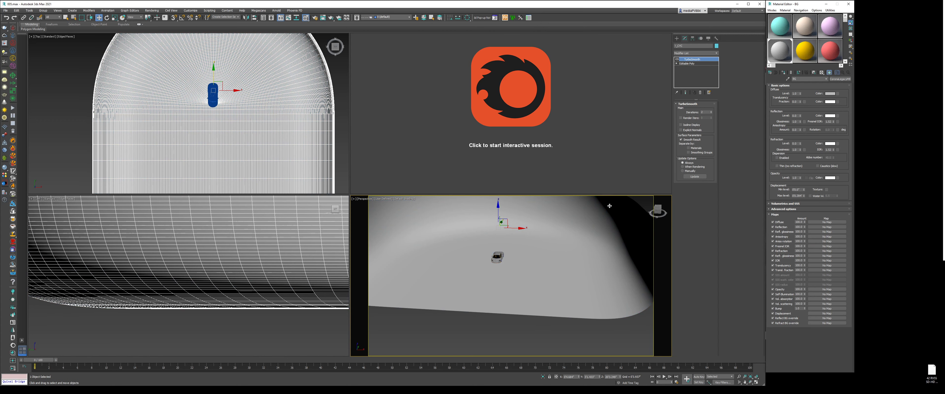
Darken the BG material's diffuse colour to a dark grey and deselect the backdrop
{"action": "left_click", "coordinate": [829, 93]}
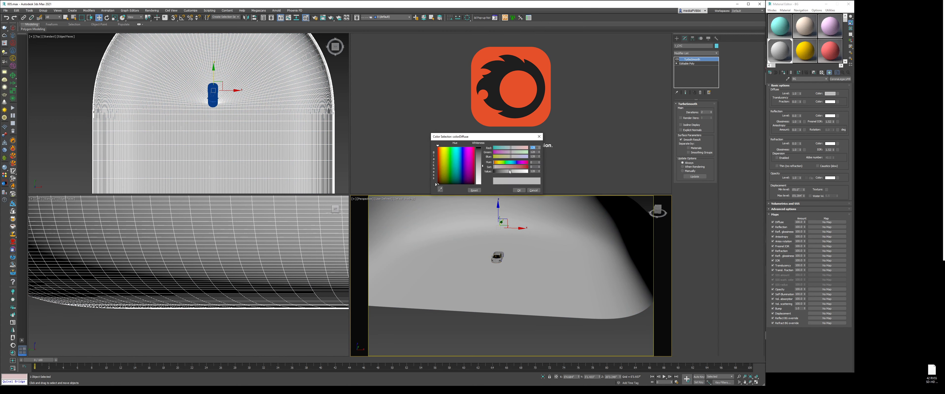
{"action": "left_click_drag", "start_coordinate": [510, 171], "coordinate": [499, 172]}
{"action": "left_click", "coordinate": [519, 190]}
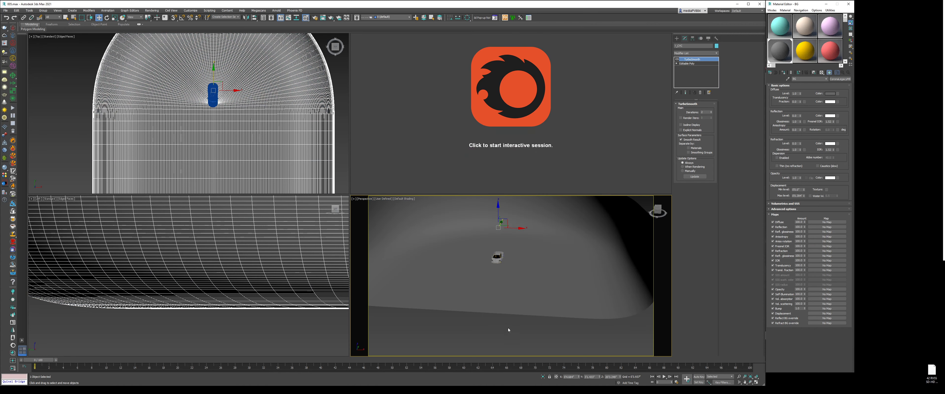
{"action": "left_click", "coordinate": [508, 328]}
Create a Physical camera in the top view, placed diagonally in front of the car with its target at the car's front
{"action": "left_click", "coordinate": [677, 39]}
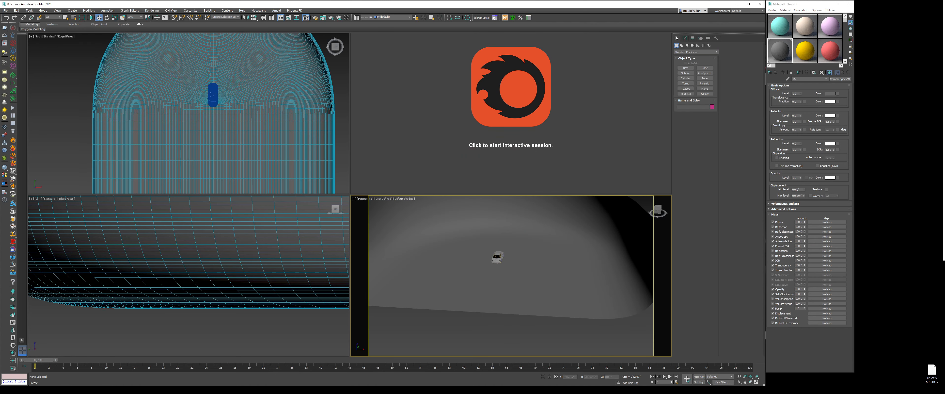
{"action": "left_click", "coordinate": [692, 45]}
{"action": "left_click", "coordinate": [691, 68]}
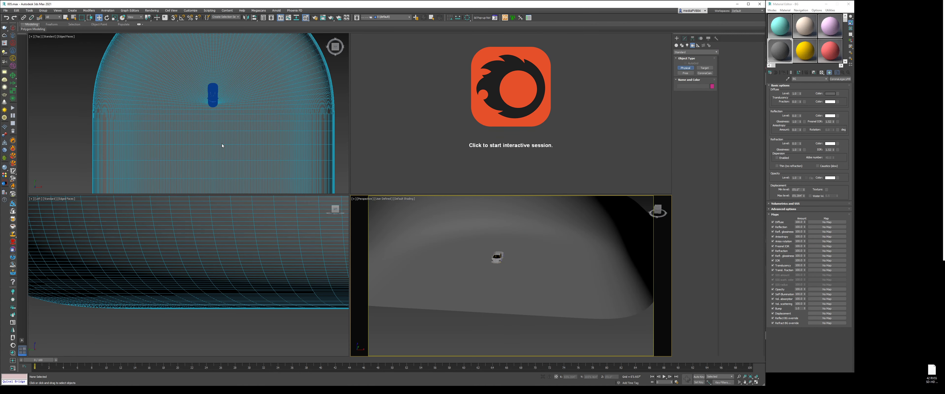
{"action": "left_click_drag", "start_coordinate": [167, 165], "coordinate": [210, 106]}
{"action": "right_click", "coordinate": [210, 106]}
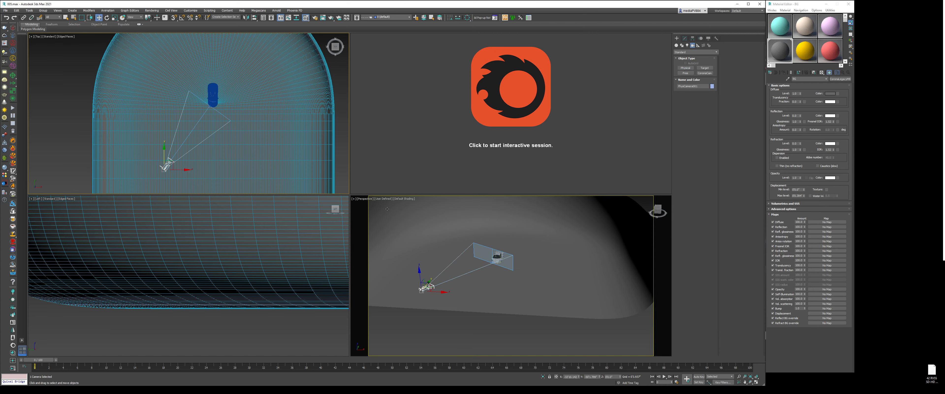
Switch the perspective view to the new physical camera and shift the camera sideways to centre the car in the frame
{"action": "left_click", "coordinate": [364, 198]}
{"action": "mouse_move", "coordinate": [403, 204]}
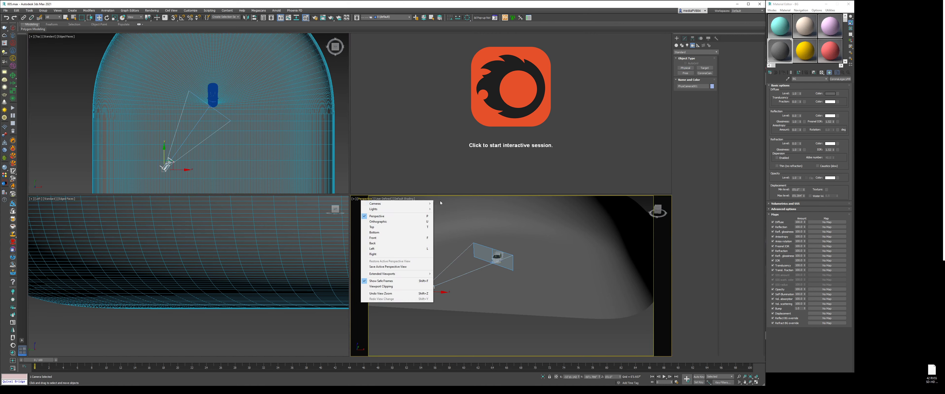
{"action": "left_click", "coordinate": [450, 203]}
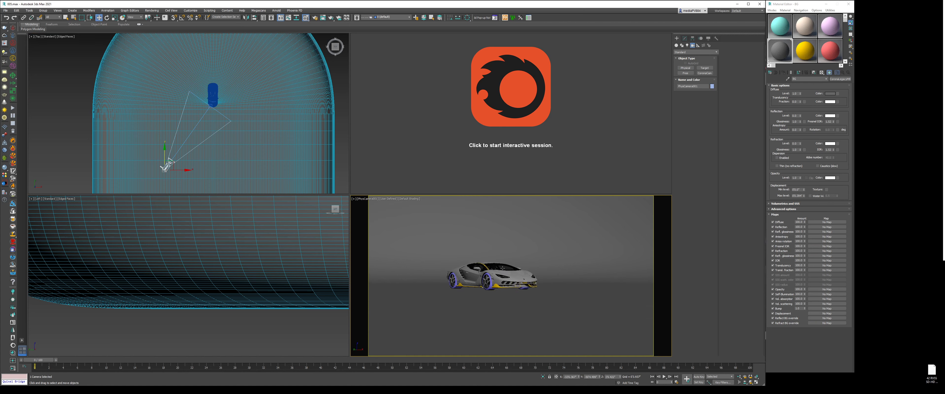
{"action": "left_click", "coordinate": [685, 38]}
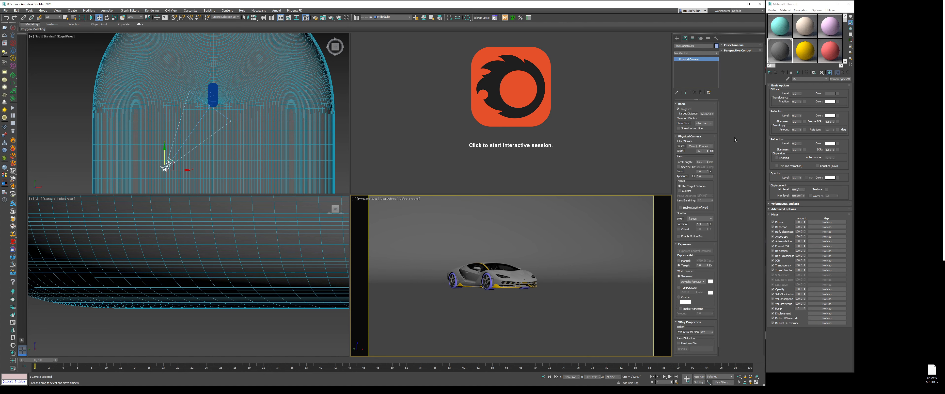
{"action": "left_click", "coordinate": [702, 162]}
{"action": "middle_click_drag", "start_coordinate": [519, 266], "coordinate": [540, 268]}
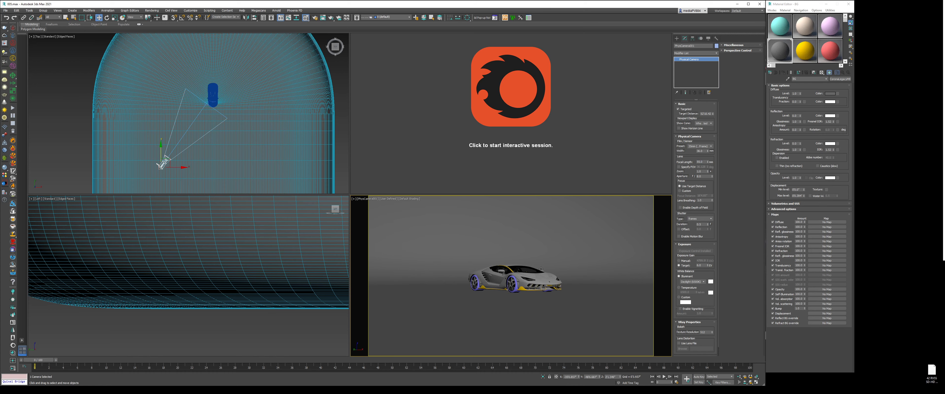
Turn off the scene's exposure control in the environment settings
{"action": "key", "text": "8"}
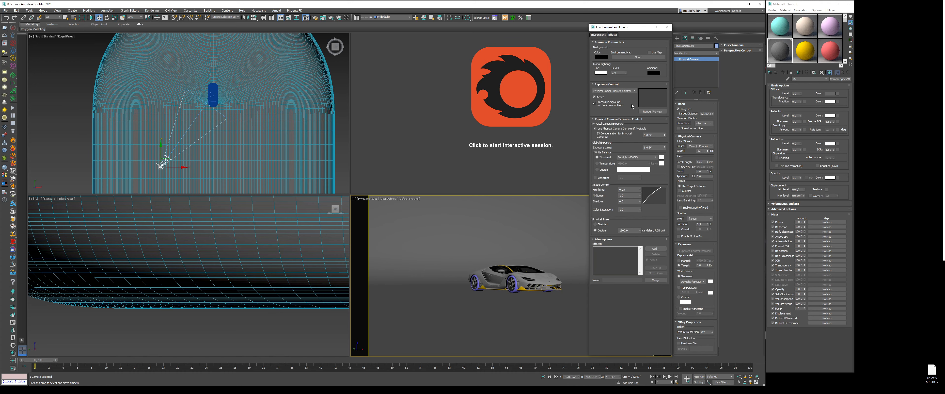
{"action": "left_click", "coordinate": [619, 92]}
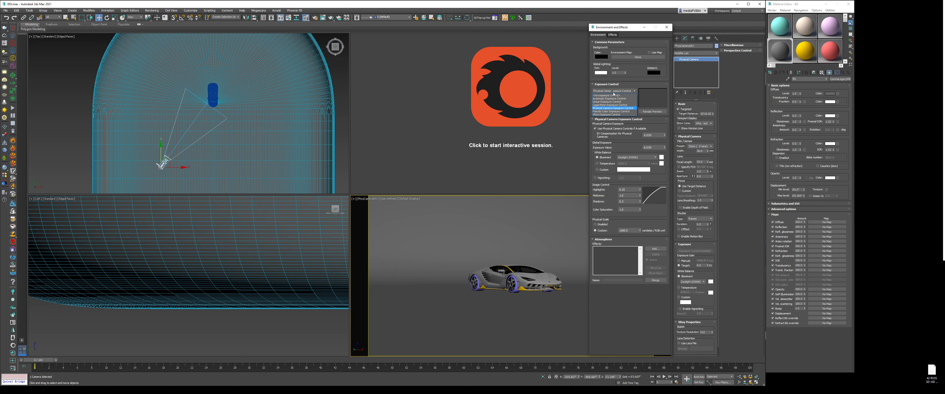
{"action": "left_click", "coordinate": [612, 95]}
{"action": "left_click", "coordinate": [667, 28]}
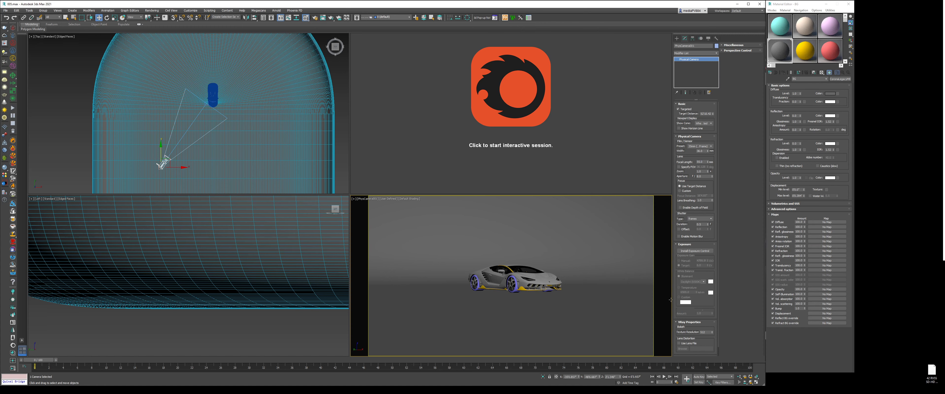
Dolly the physical camera closer so the car fills more of the frame, and adjust its framing
{"action": "left_click", "coordinate": [739, 376]}
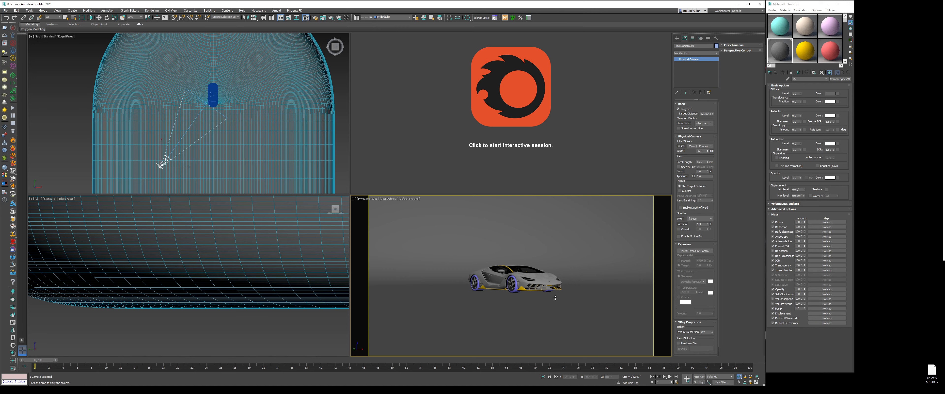
{"action": "left_click_drag", "start_coordinate": [554, 308], "coordinate": [553, 284]}
{"action": "scroll", "coordinate": [334, 106], "scroll_direction": "up", "scroll_amount": 3}
{"action": "middle_click_drag", "start_coordinate": [92, 123], "coordinate": [146, 113]}
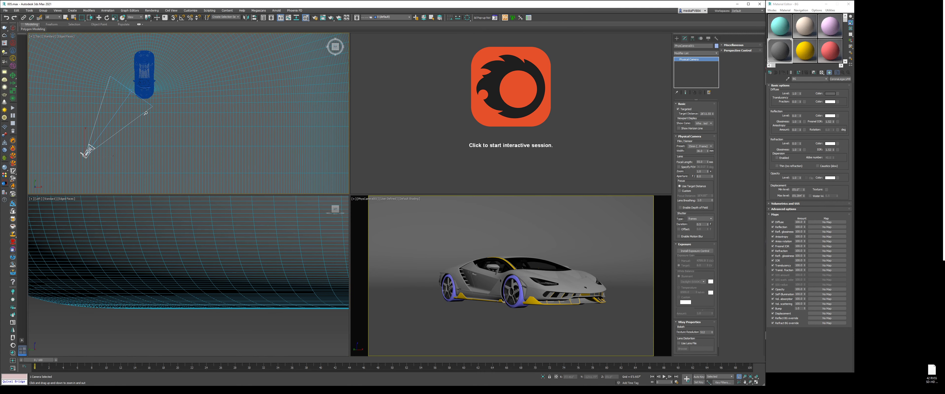
{"action": "left_click", "coordinate": [408, 275]}
{"action": "left_click_drag", "start_coordinate": [543, 280], "coordinate": [548, 279]}
{"action": "right_click", "coordinate": [548, 279]}
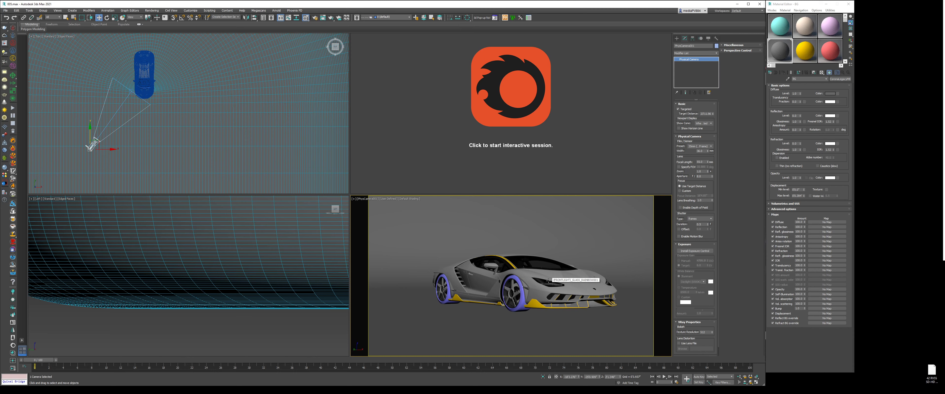
Orbit the camera around the car to show more of its front, and reposition the car in the frame
{"action": "key", "text": "ctrl+r"}
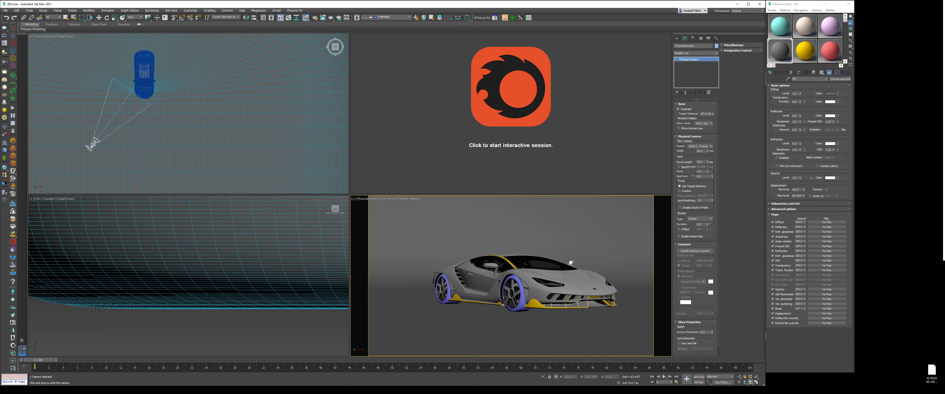
{"action": "left_click_drag", "start_coordinate": [585, 284], "coordinate": [548, 285]}
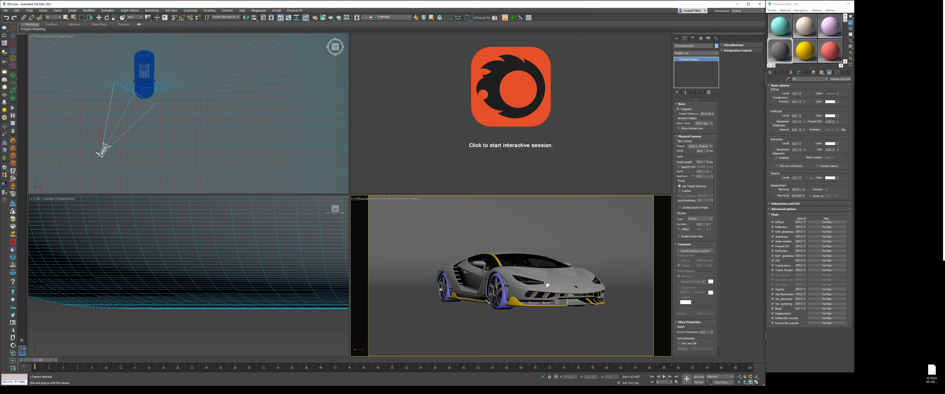
{"action": "middle_click_drag", "start_coordinate": [541, 281], "coordinate": [530, 277]}
{"action": "left_click_drag", "start_coordinate": [518, 277], "coordinate": [552, 289]}
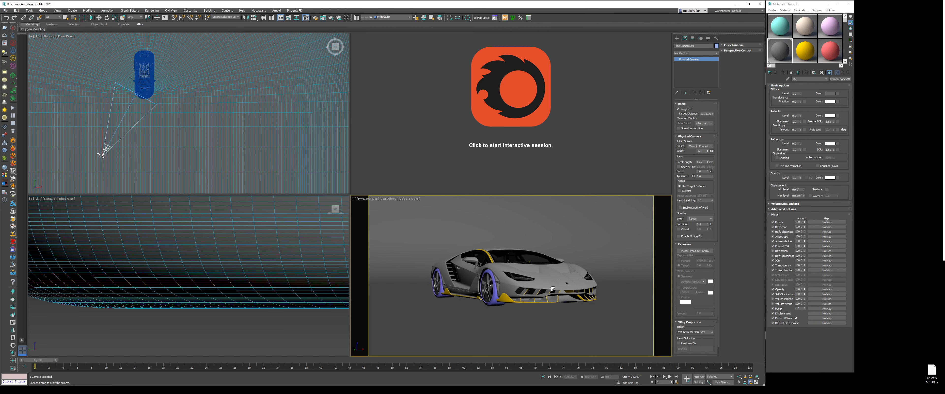
Dolly the camera back slightly, fine-tune the car's position in the frame, and leave camera navigation
{"action": "left_click", "coordinate": [739, 376]}
{"action": "left_click_drag", "start_coordinate": [603, 329], "coordinate": [601, 325]}
{"action": "middle_click_drag", "start_coordinate": [588, 312], "coordinate": [586, 313]}
{"action": "right_click", "coordinate": [586, 312]}
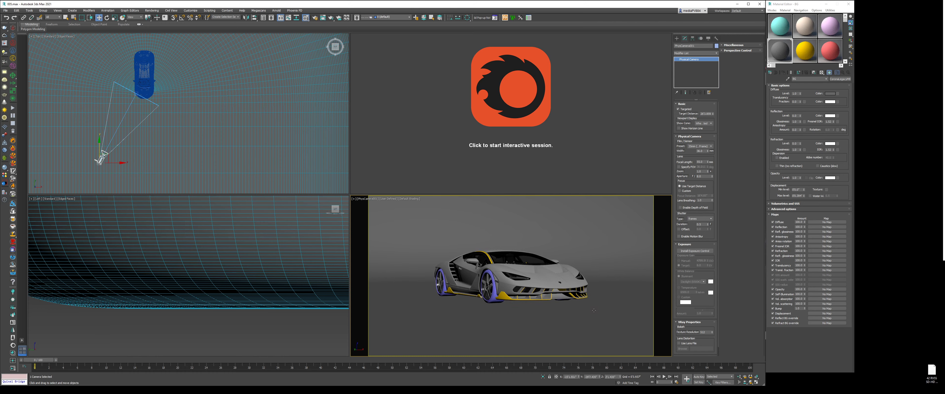
{"action": "right_click", "coordinate": [590, 273]}
{"action": "left_click", "coordinate": [595, 279]}
Set the render output size to Custom, lock the image aspect ratio, and enter a width of 4000
{"action": "key", "text": "F10"}
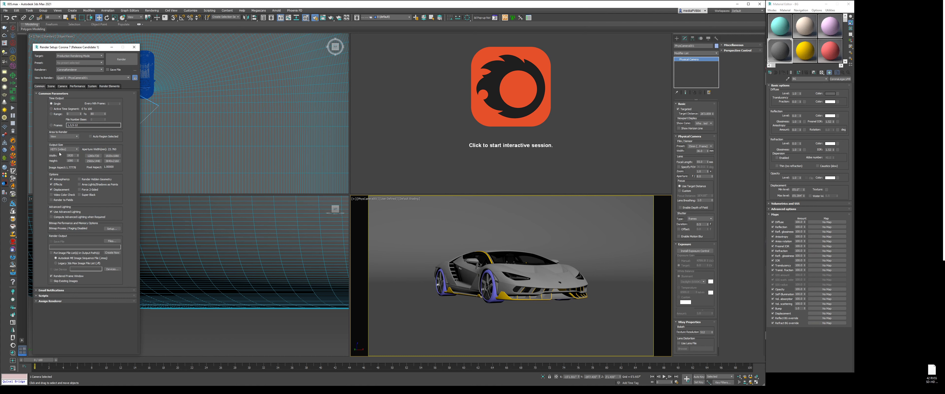
{"action": "left_click", "coordinate": [65, 148]}
{"action": "left_click", "coordinate": [59, 154]}
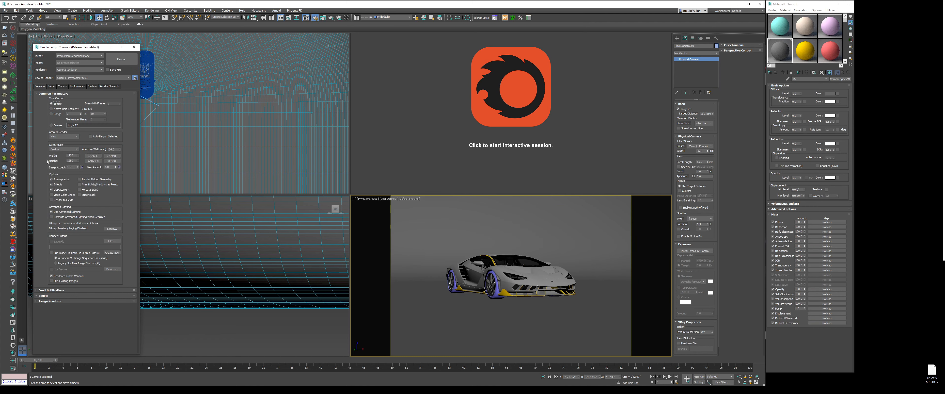
{"action": "left_click", "coordinate": [82, 167]}
{"action": "double_click", "coordinate": [70, 155]}
{"action": "type", "text": "4000"}
Set Corona's scene environment to use the 3ds Max environment settings and close the render setup
{"action": "left_click", "coordinate": [53, 86]}
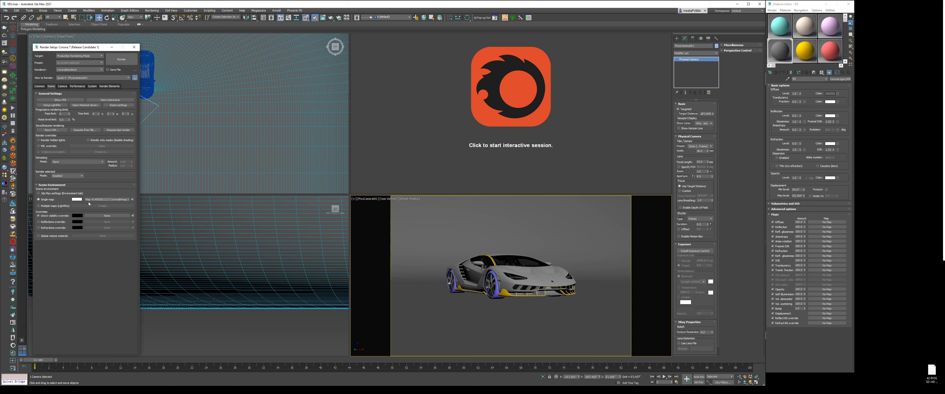
{"action": "left_click", "coordinate": [68, 193]}
{"action": "left_click", "coordinate": [134, 47]}
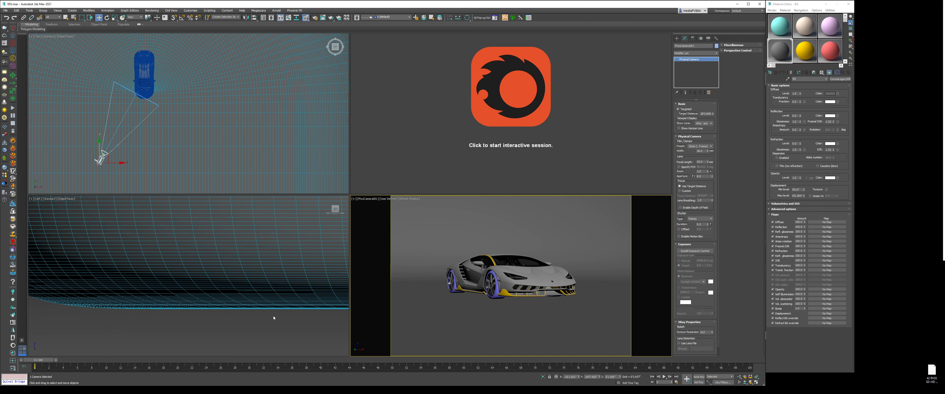
Deselect the camera and make small pan and orbit adjustments to the car's framing in the camera view
{"action": "left_click", "coordinate": [276, 325]}
{"action": "middle_click_drag", "start_coordinate": [444, 267], "coordinate": [448, 269]}
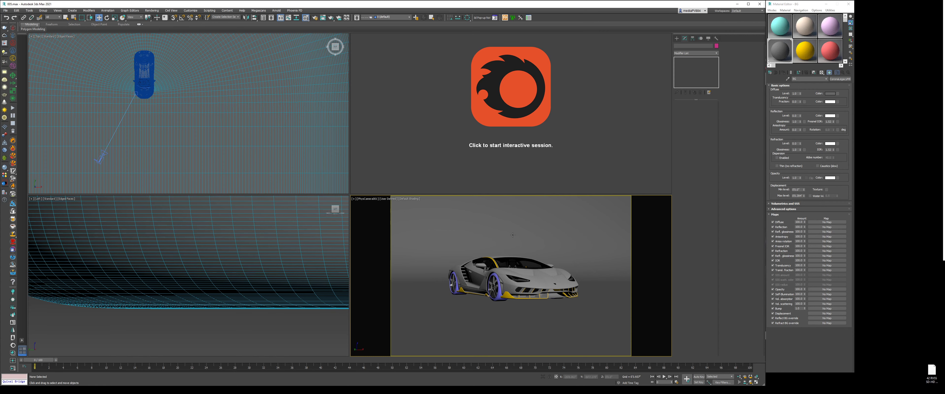
{"action": "key", "text": "ctrl+r"}
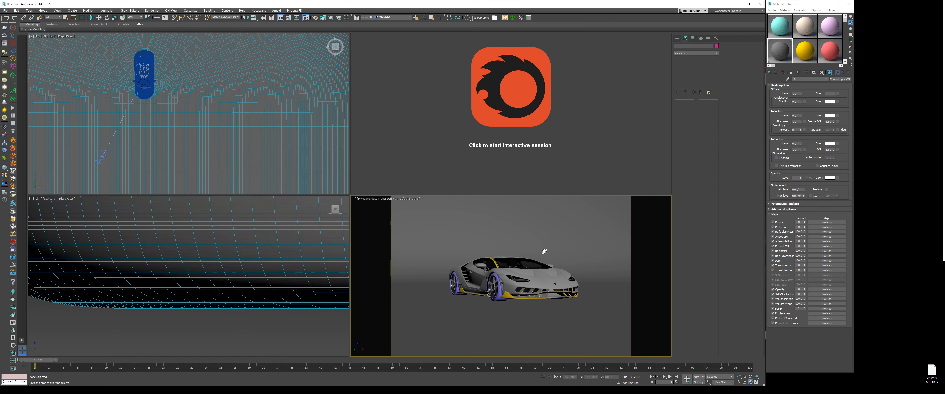
{"action": "left_click_drag", "start_coordinate": [545, 251], "coordinate": [536, 251]}
{"action": "key", "text": "w"}
Check the blue BMW reference photo in the browser, return to 3ds Max, and start the Corona interactive render
{"action": "left_click", "coordinate": [161, 390]}
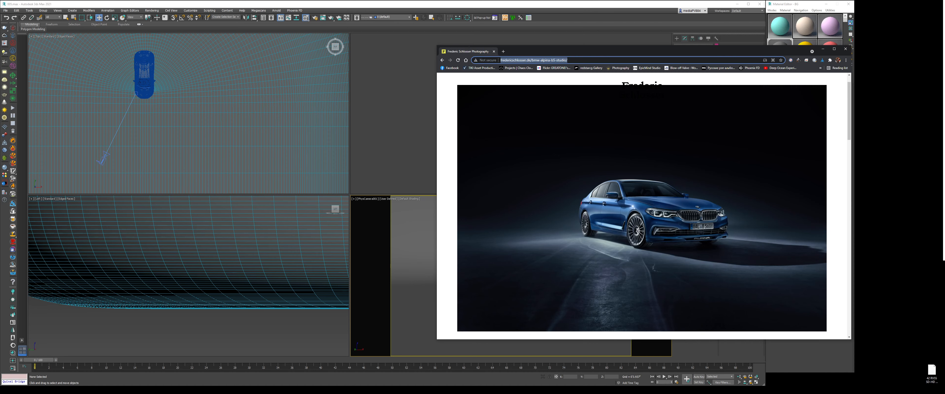
{"action": "left_click", "coordinate": [172, 356]}
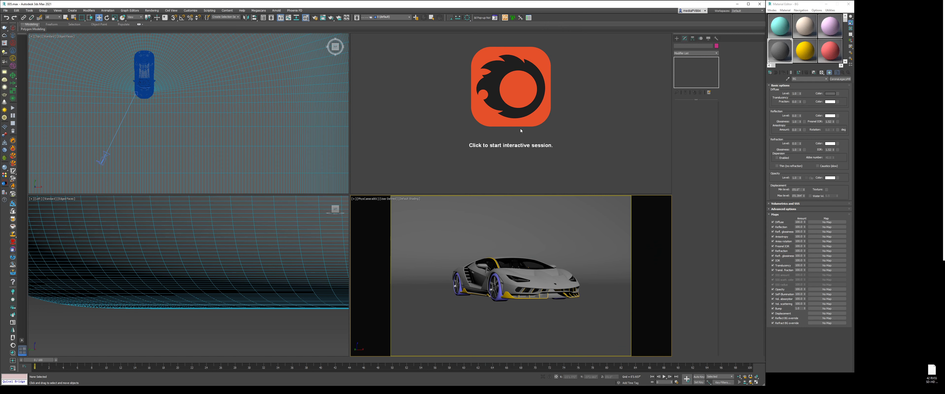
{"action": "left_click", "coordinate": [509, 119]}
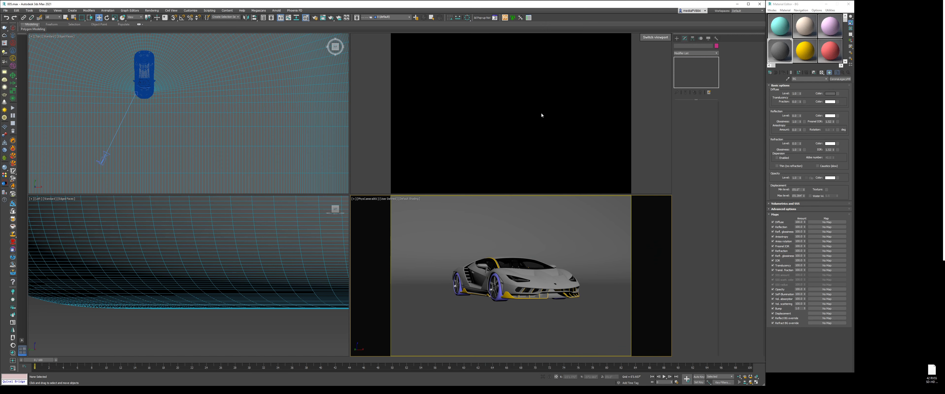
Create a disk-shaped Corona light on the floor behind the car, offset to one side of it
{"action": "left_click", "coordinate": [676, 38]}
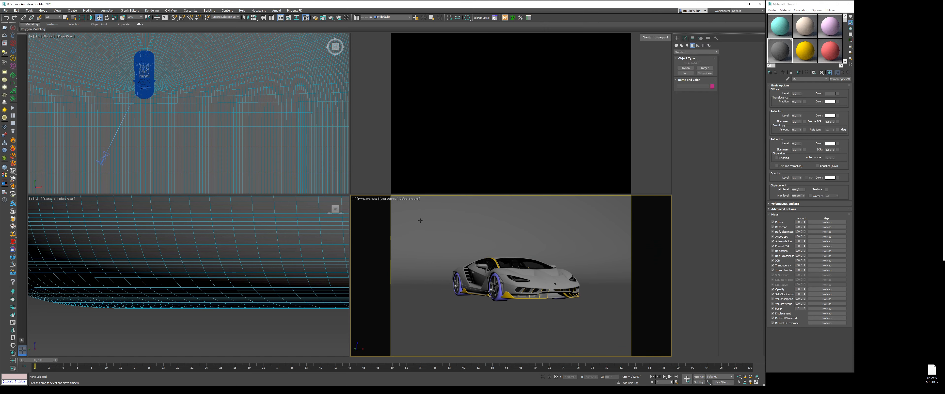
{"action": "left_click", "coordinate": [687, 45]}
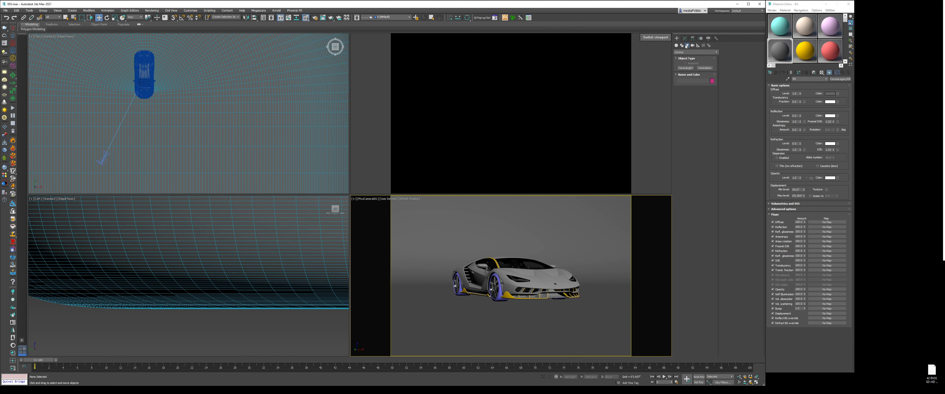
{"action": "left_click", "coordinate": [686, 68]}
{"action": "left_click", "coordinate": [695, 136]}
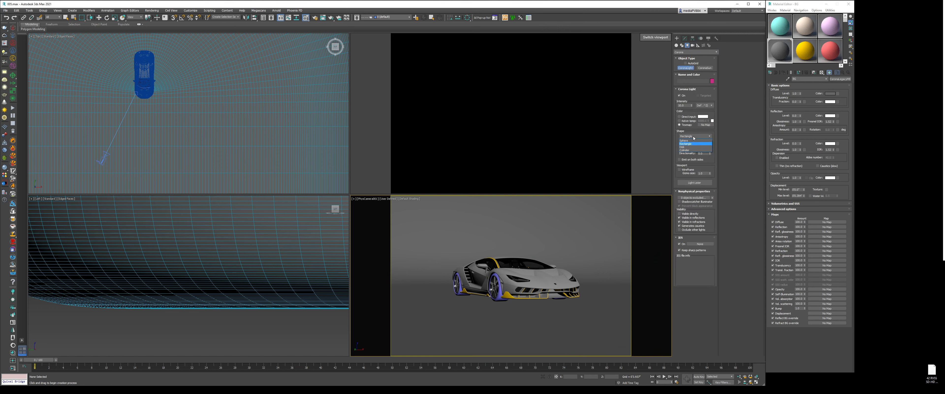
{"action": "left_click", "coordinate": [690, 144]}
{"action": "middle_click_drag", "start_coordinate": [174, 87], "coordinate": [165, 121]}
{"action": "left_click_drag", "start_coordinate": [147, 107], "coordinate": [149, 108]}
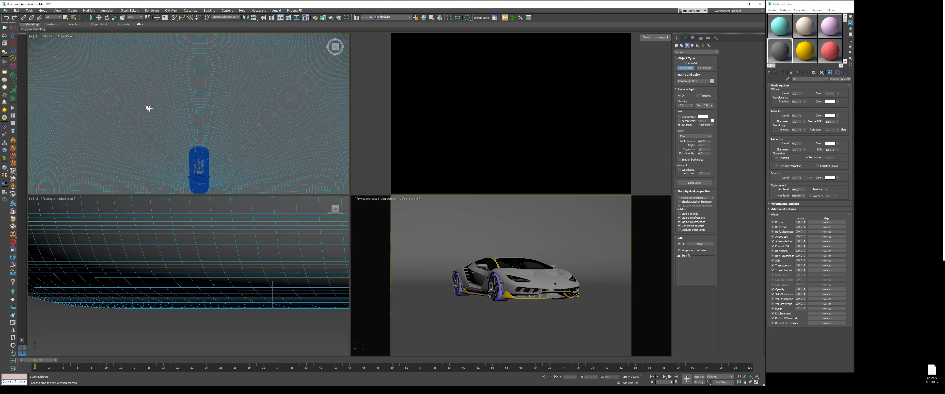
Show the side view as wireframe and raise the disk light above the studio floor
{"action": "key", "text": "w"}
{"action": "middle_click_drag", "start_coordinate": [181, 254], "coordinate": [181, 276]}
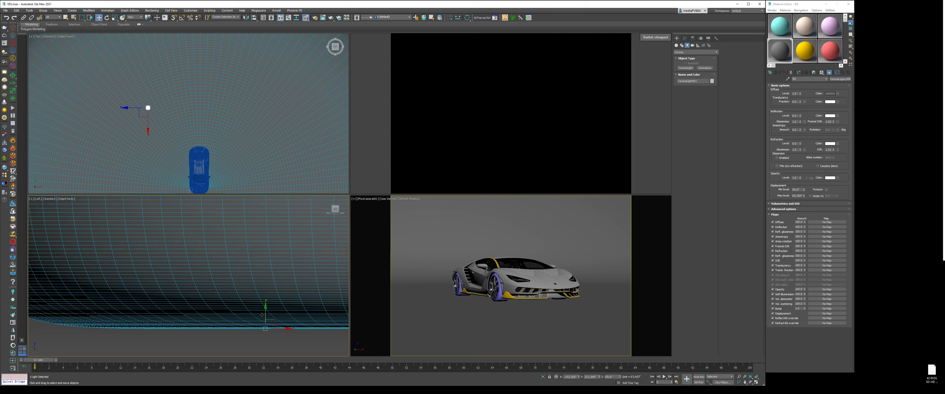
{"action": "key", "text": "F3"}
{"action": "left_click_drag", "start_coordinate": [261, 314], "coordinate": [289, 275]}
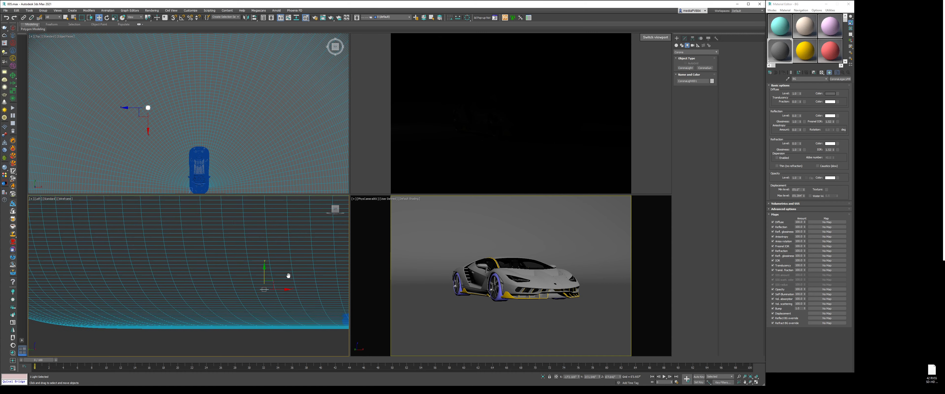
{"action": "middle_click_drag", "start_coordinate": [288, 275], "coordinate": [211, 267]}
Set the disk light's radius to 1.5 and make the light targeted
{"action": "left_click", "coordinate": [684, 38]}
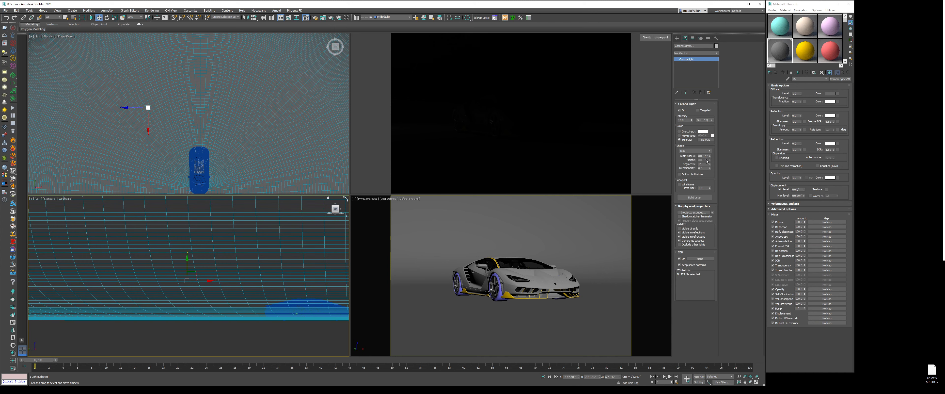
{"action": "double_click", "coordinate": [704, 156]}
{"action": "type", "text": "1.5"}
{"action": "key", "text": "Return"}
{"action": "left_click", "coordinate": [699, 110]}
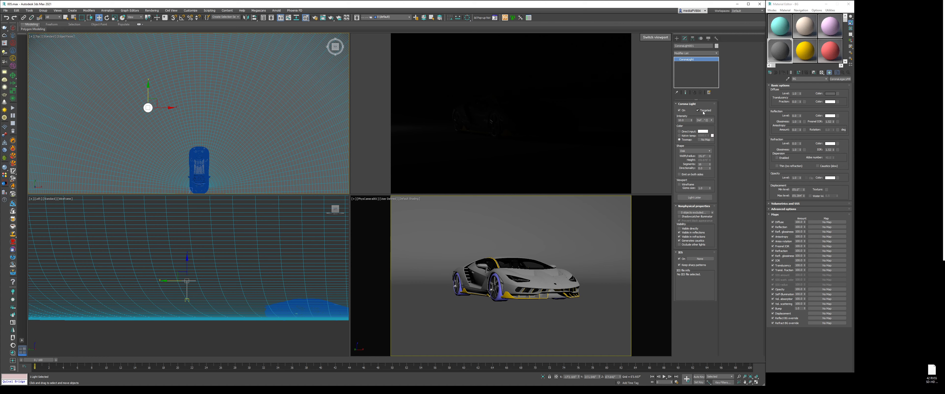
Select the light's target, move it onto the car and lower it slightly, and reselect the light
{"action": "right_click", "coordinate": [222, 132]}
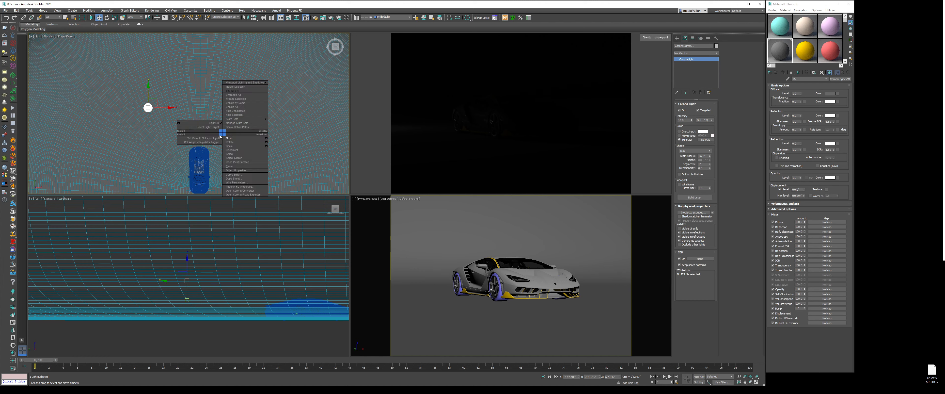
{"action": "left_click", "coordinate": [206, 127]}
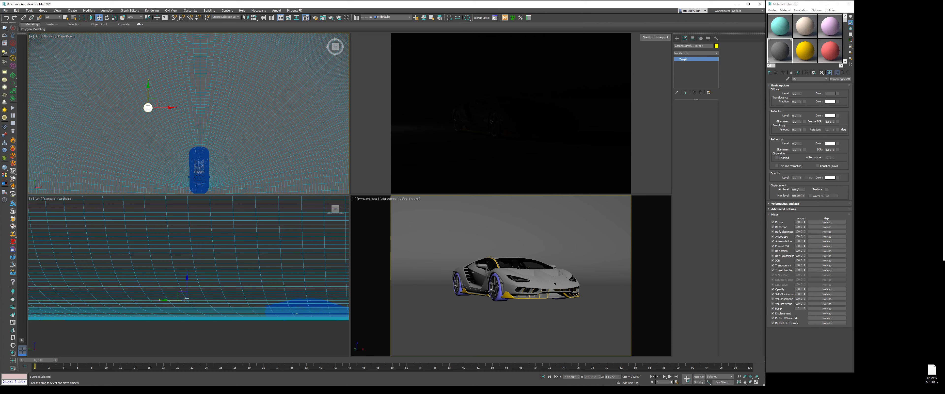
{"action": "left_click_drag", "start_coordinate": [157, 102], "coordinate": [205, 166]}
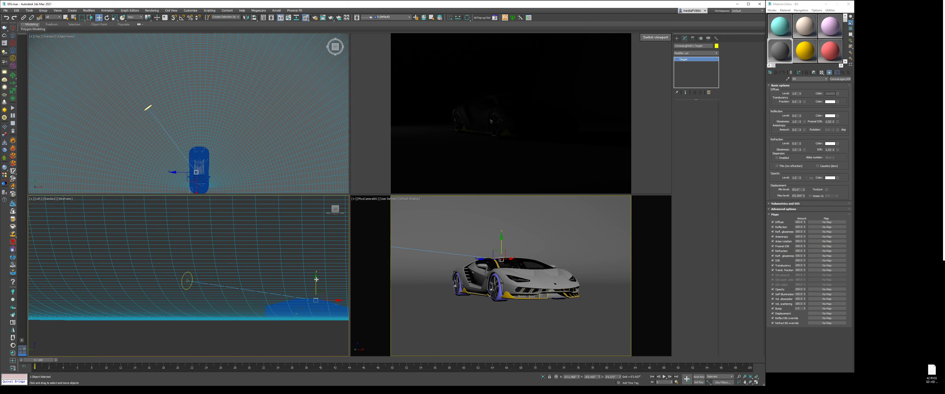
{"action": "left_click_drag", "start_coordinate": [316, 279], "coordinate": [316, 286]}
{"action": "right_click", "coordinate": [205, 144]}
{"action": "left_click", "coordinate": [234, 137]}
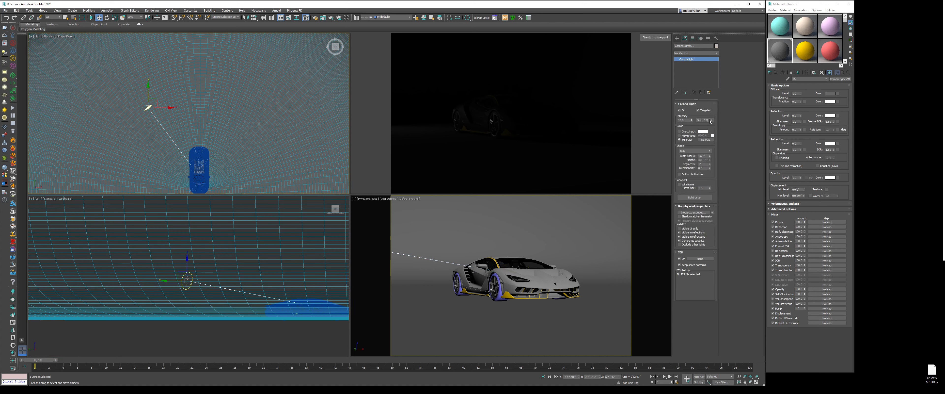
Try intensities of 50 and 200 on the disk light
{"action": "left_click", "coordinate": [710, 121]}
{"action": "left_click", "coordinate": [709, 123]}
{"action": "double_click", "coordinate": [682, 121]}
{"action": "type", "text": "50"}
{"action": "key", "text": "Return"}
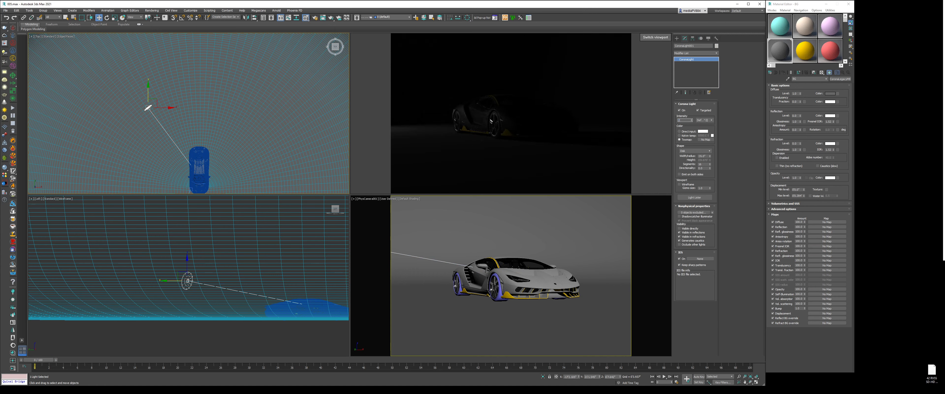
{"action": "type", "text": "200"}
{"action": "key", "text": "Return"}
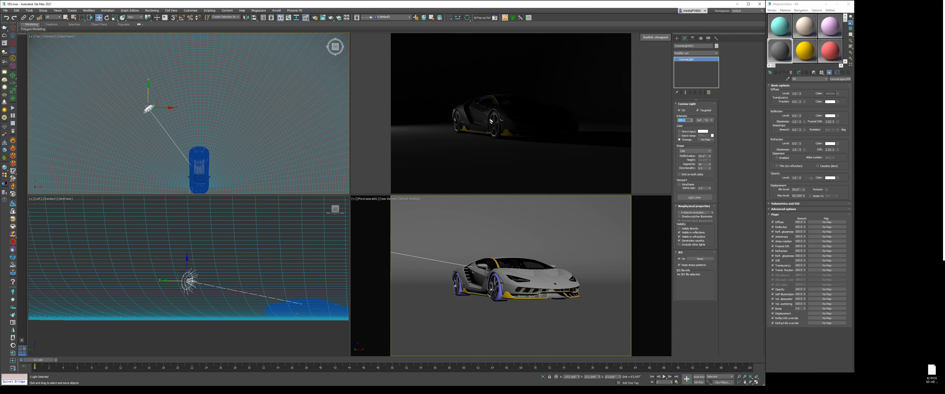
Compare with the BMW reference photo, and move the disk light farther behind the car and higher up
{"action": "key", "text": "alt+Tab"}
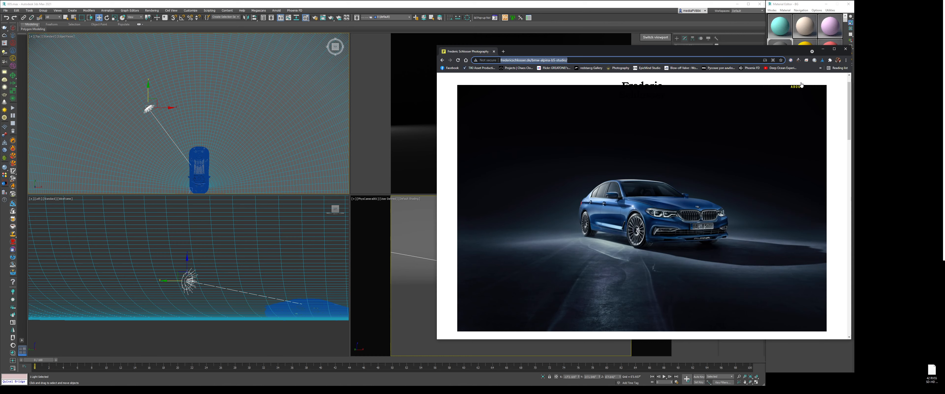
{"action": "key", "text": "alt+Tab"}
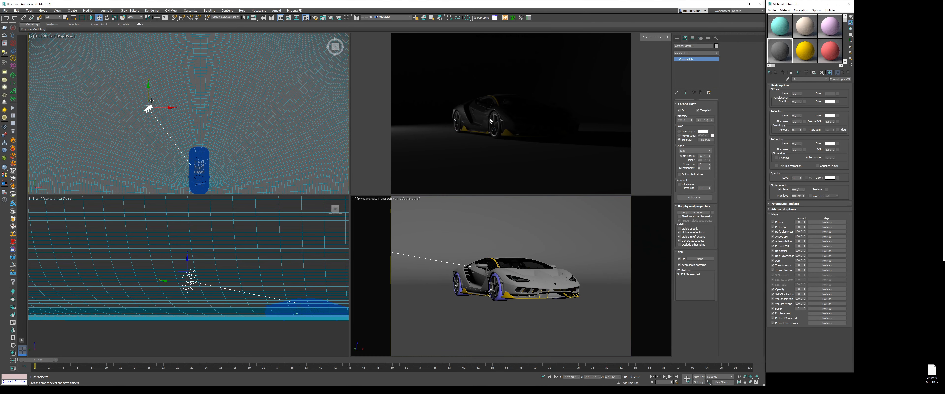
{"action": "left_click_drag", "start_coordinate": [153, 102], "coordinate": [158, 93]}
{"action": "left_click", "coordinate": [167, 283]}
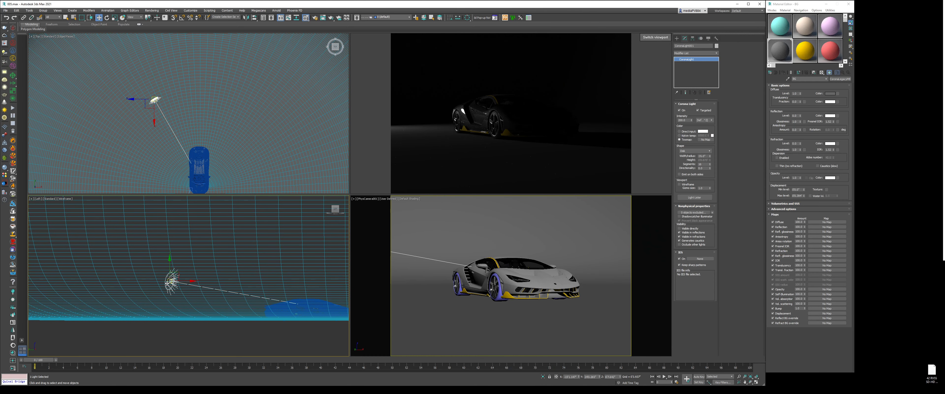
{"action": "left_click_drag", "start_coordinate": [167, 283], "coordinate": [181, 229]}
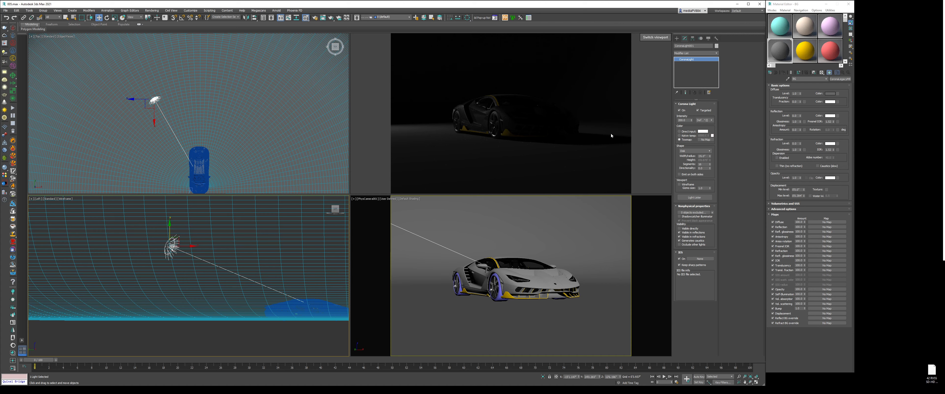
Set the disk light's directionality to 0.6 and adjust its intensity to 100 and finally 50
{"action": "double_click", "coordinate": [701, 168]}
{"action": "type", "text": ".6"}
{"action": "key", "text": "Return"}
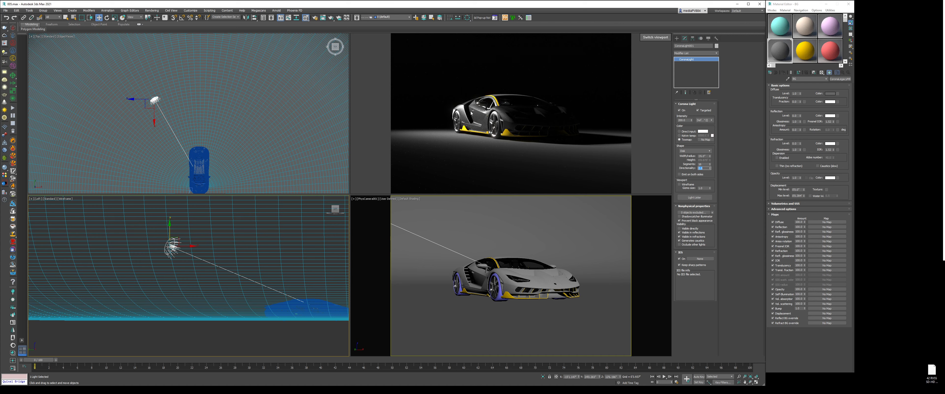
{"action": "left_click", "coordinate": [686, 119]}
{"action": "double_click", "coordinate": [683, 119]}
{"action": "type", "text": "100"}
{"action": "key", "text": "Return"}
{"action": "type", "text": "50"}
{"action": "key", "text": "Return"}
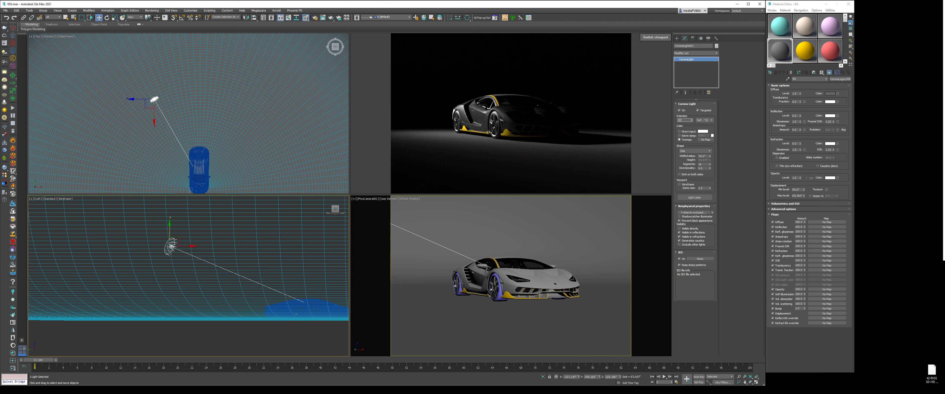
Reposition the disk light in the top view, bringing it closer to the rear side of the car
{"action": "middle_click", "coordinate": [167, 85]}
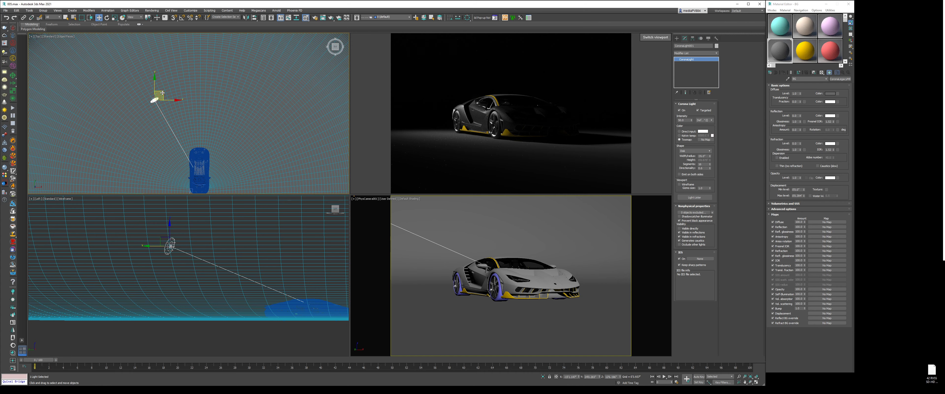
{"action": "left_click_drag", "start_coordinate": [162, 93], "coordinate": [151, 110]}
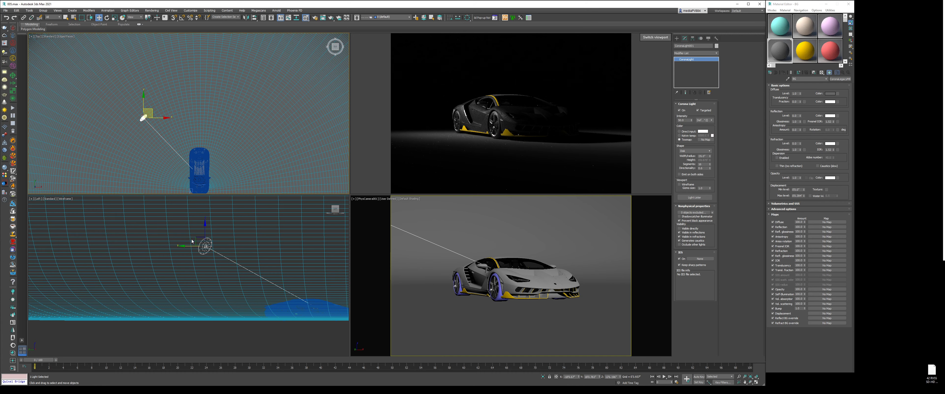
{"action": "right_click", "coordinate": [211, 232]}
{"action": "right_click", "coordinate": [152, 109]}
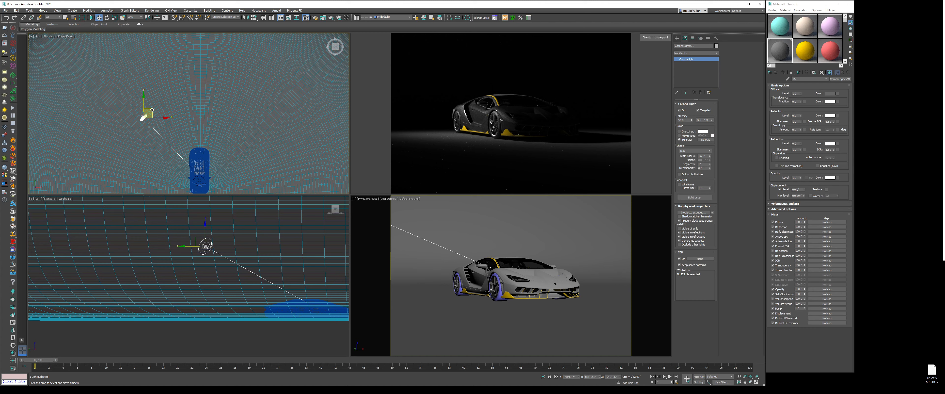
{"action": "left_click_drag", "start_coordinate": [152, 109], "coordinate": [173, 124]}
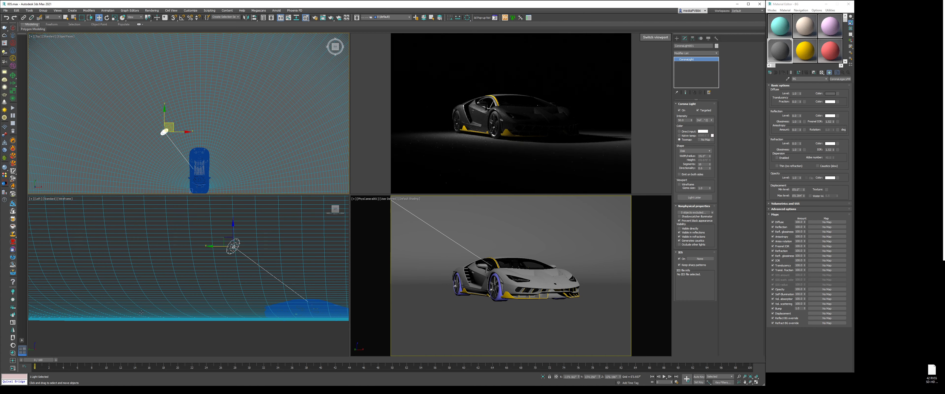
{"action": "right_click", "coordinate": [203, 245]}
Check the BMW reference photo again, then lower the disk light slightly and shift it a little farther behind the car
{"action": "key", "text": "alt+Tab"}
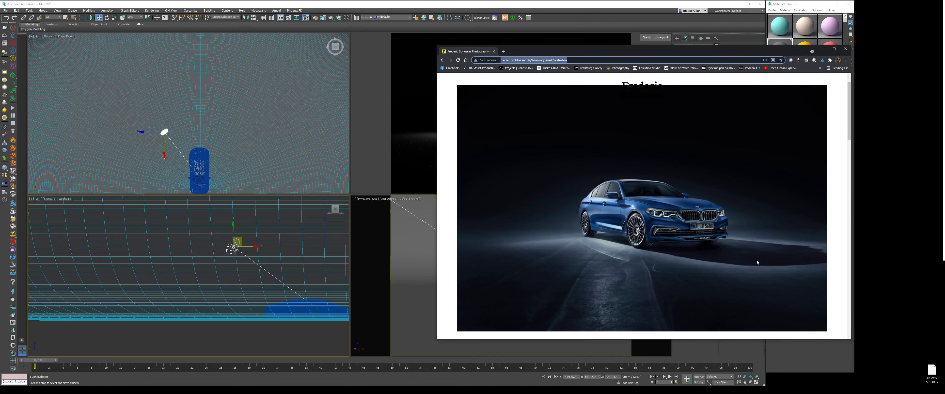
{"action": "left_click", "coordinate": [823, 48]}
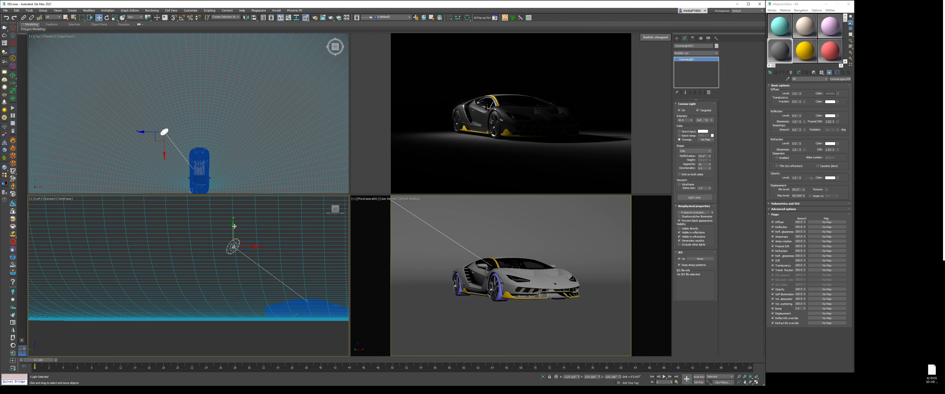
{"action": "left_click_drag", "start_coordinate": [235, 225], "coordinate": [235, 230]}
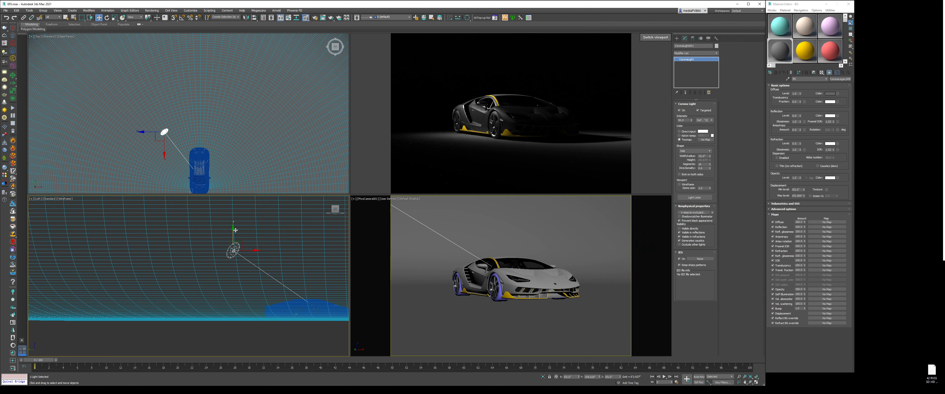
{"action": "right_click", "coordinate": [169, 125]}
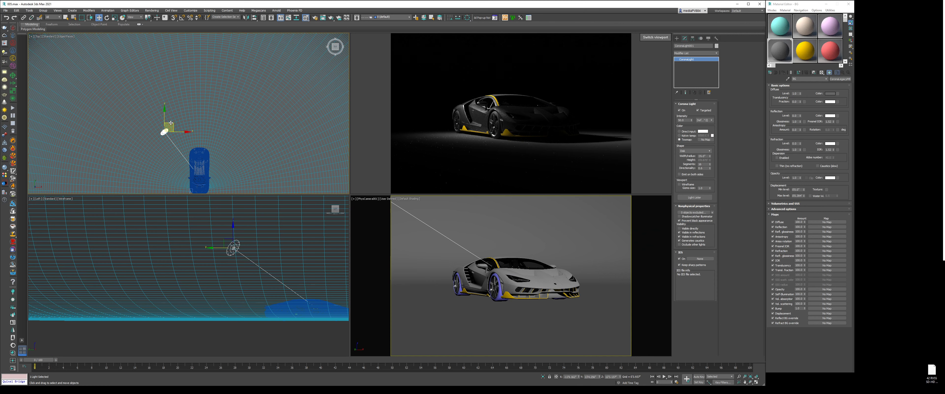
{"action": "left_click_drag", "start_coordinate": [170, 123], "coordinate": [172, 118]}
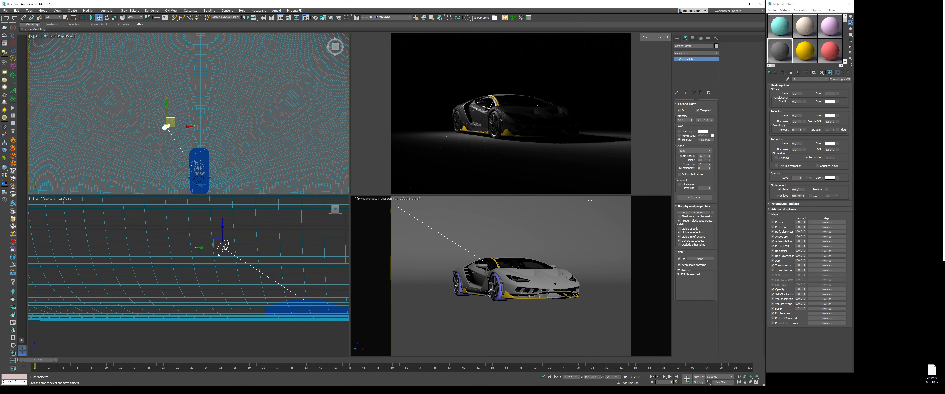
Set the disk light's intensity to 20
{"action": "double_click", "coordinate": [682, 119]}
{"action": "type", "text": "20"}
{"action": "key", "text": "Return"}
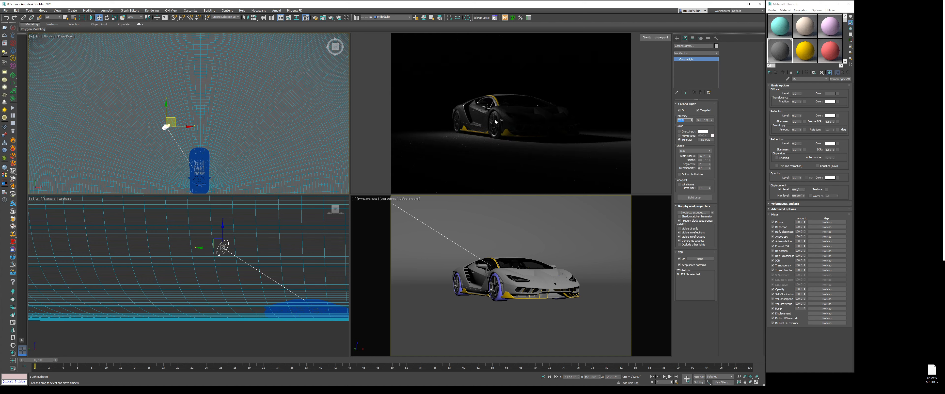
Deselect the light and unhide the car's Rig layer in the Layer Explorer
{"action": "left_click", "coordinate": [285, 334]}
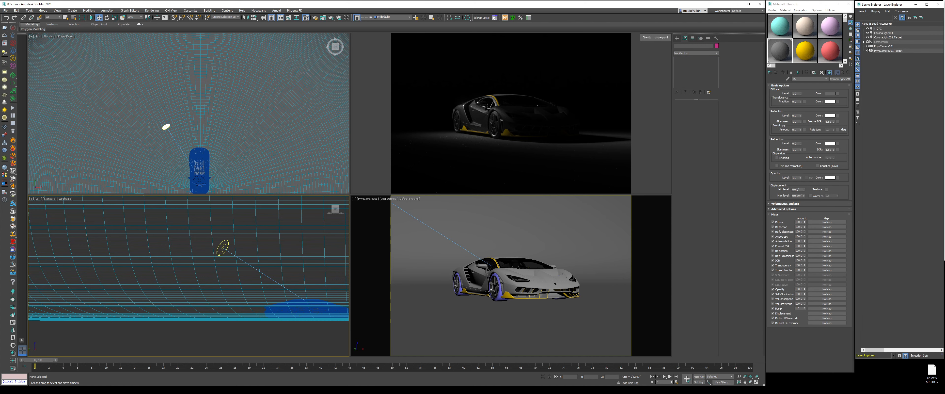
{"action": "left_click", "coordinate": [899, 355]}
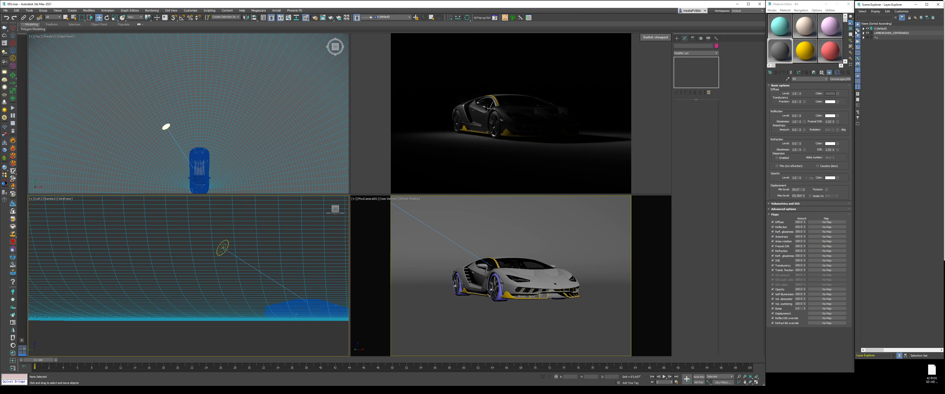
{"action": "left_click", "coordinate": [867, 37]}
{"action": "middle_click_drag", "start_coordinate": [192, 178], "coordinate": [201, 123]}
{"action": "scroll", "coordinate": [201, 123], "scroll_direction": "up", "scroll_amount": 10}
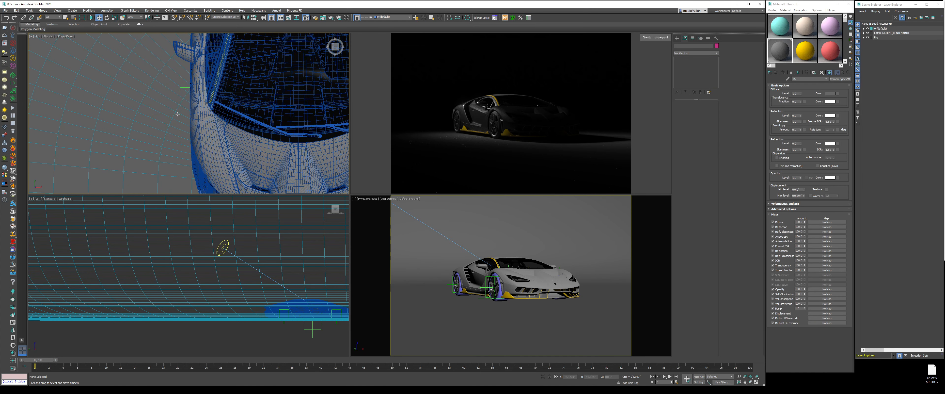
Steer the front wheel nearest the camera by rotating its rig helper slightly in the top view
{"action": "left_click", "coordinate": [177, 114]}
{"action": "right_click", "coordinate": [179, 108]}
{"action": "left_click", "coordinate": [192, 114]}
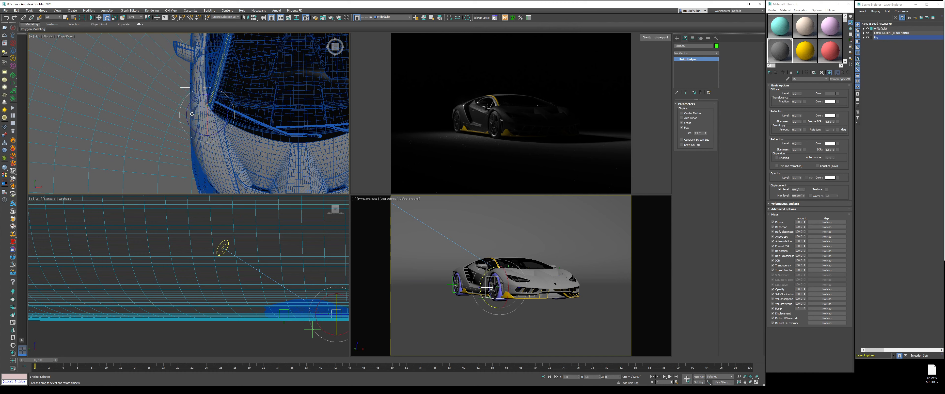
{"action": "key", "text": "a"}
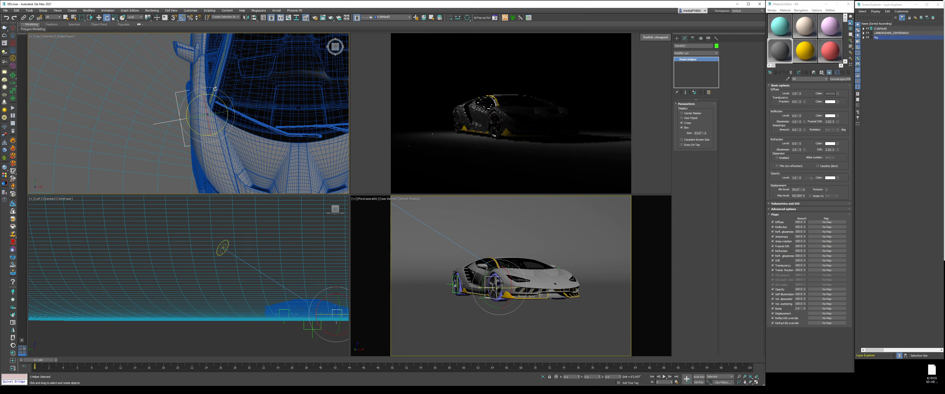
Select the opposite front wheel's rig helper and rotate it slightly in the top view to match
{"action": "scroll", "coordinate": [216, 115], "scroll_direction": "down", "scroll_amount": 5}
{"action": "left_click", "coordinate": [216, 115]}
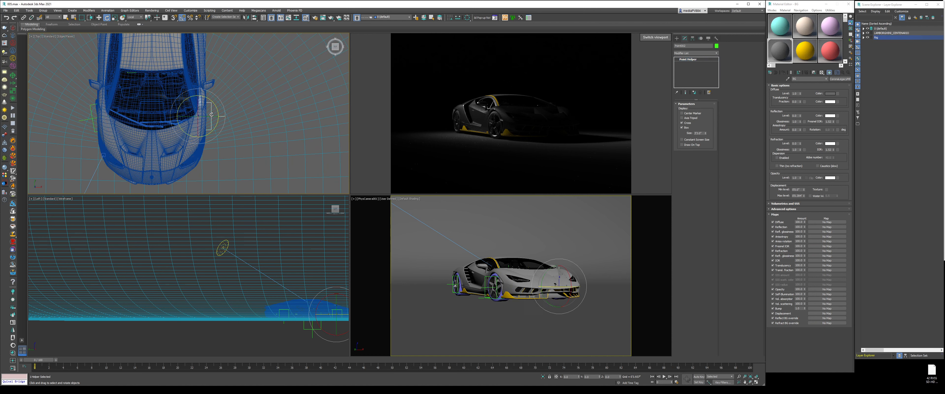
{"action": "scroll", "coordinate": [217, 123], "scroll_direction": "up", "scroll_amount": 3}
{"action": "left_click_drag", "start_coordinate": [202, 120], "coordinate": [203, 119]}
{"action": "scroll", "coordinate": [202, 119], "scroll_direction": "down", "scroll_amount": 5}
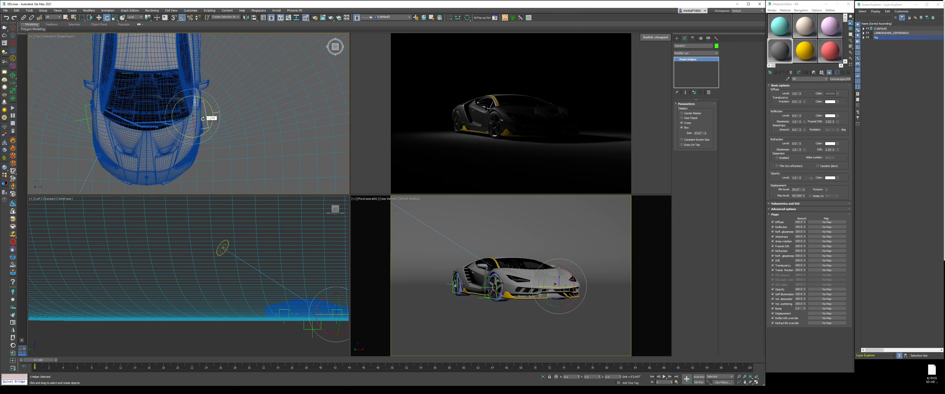
Select the rear wheel helper on the camera side and inspect that wheel in a shaded perspective view without edged faces
{"action": "scroll", "coordinate": [213, 147], "scroll_direction": "up", "scroll_amount": 5}
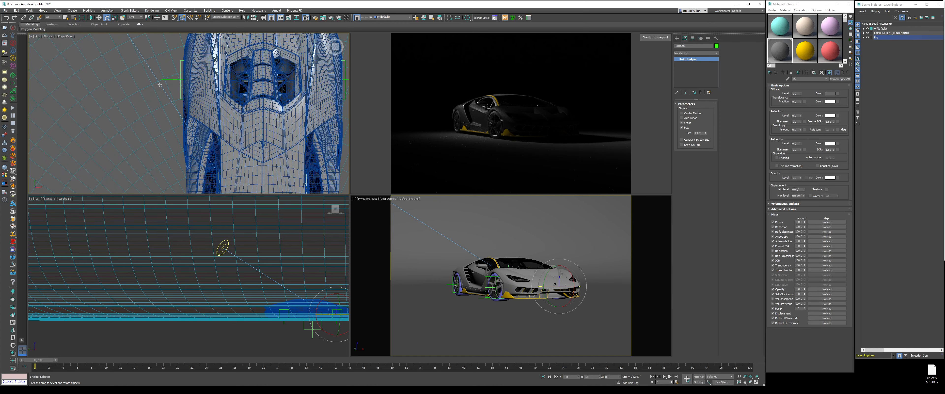
{"action": "left_click", "coordinate": [180, 80]}
{"action": "mouse_move", "coordinate": [258, 283]}
{"action": "middle_mouse_down"}
{"action": "mouse_move", "coordinate": [224, 279]}
{"action": "mouse_move", "coordinate": [256, 316]}
{"action": "middle_mouse_up"}
{"action": "key", "text": "p"}
{"action": "scroll", "coordinate": [256, 317], "scroll_direction": "up", "scroll_amount": 5}
{"action": "key", "text": "F3"}
{"action": "scroll", "coordinate": [301, 317], "scroll_direction": "up", "scroll_amount": 6}
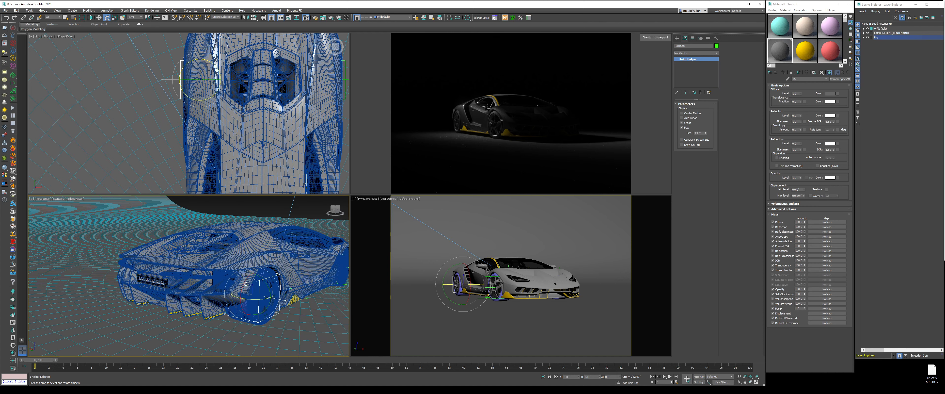
{"action": "key", "text": "F4"}
{"action": "scroll", "coordinate": [249, 295], "scroll_direction": "down", "scroll_amount": 4}
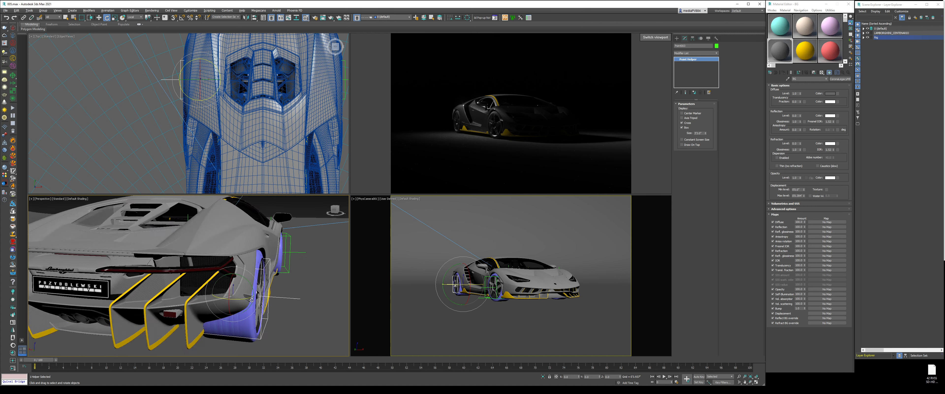
{"action": "middle_click_drag", "start_coordinate": [269, 297], "coordinate": [259, 315], "text": "alt"}
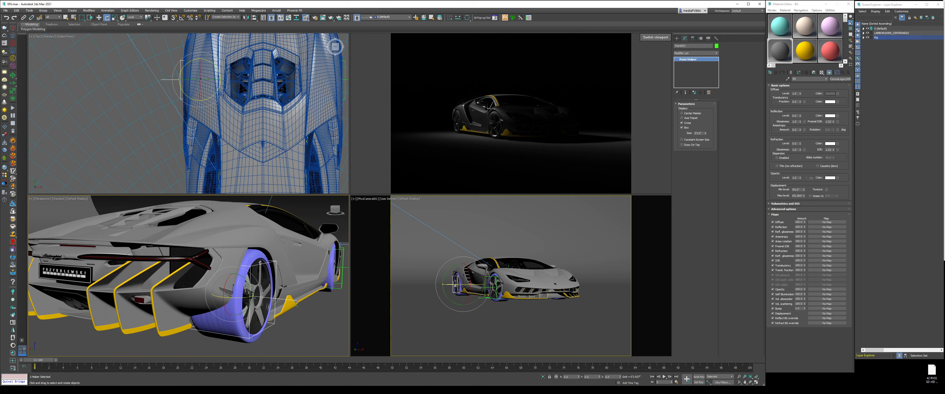
Try rotating the rear wheel helper with a local offset in the Rotate Transform Type-In, and undo it
{"action": "right_click", "coordinate": [107, 18]}
{"action": "left_click_drag", "start_coordinate": [256, 64], "coordinate": [293, 214]}
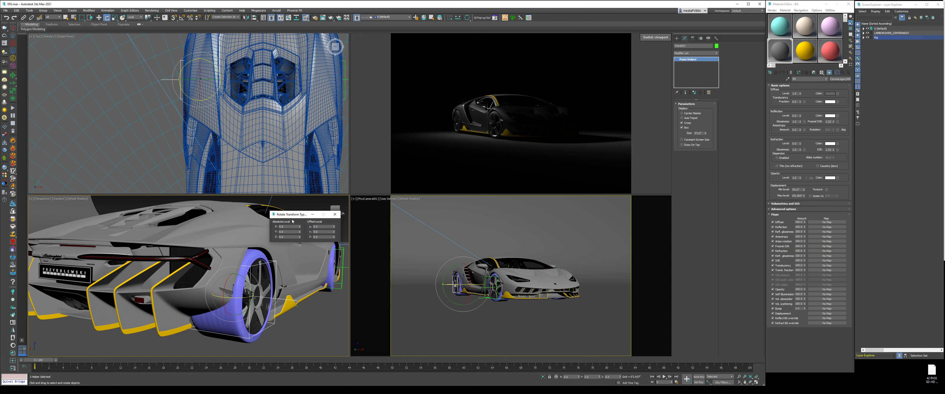
{"action": "left_click_drag", "start_coordinate": [334, 232], "coordinate": [334, 220]}
{"action": "key", "text": "ctrl+z"}
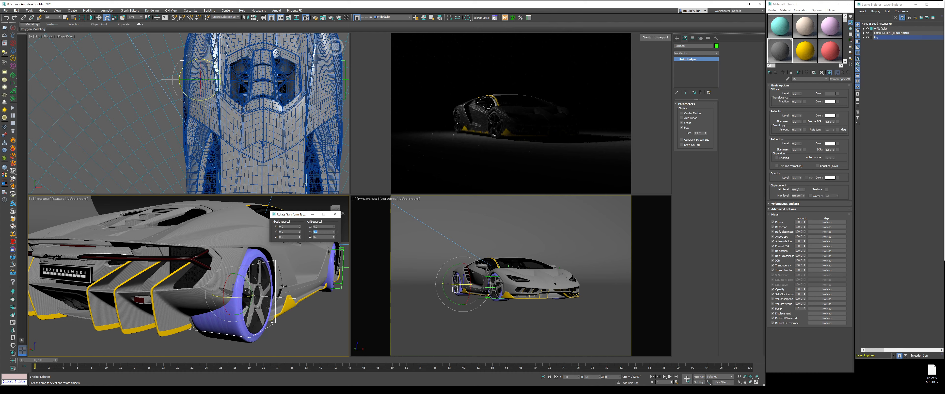
Select the helper of the opposite rear wheel and switch to the Move tool
{"action": "middle_click_drag", "start_coordinate": [137, 288], "coordinate": [185, 287], "text": "alt"}
{"action": "scroll", "coordinate": [159, 287], "scroll_direction": "down", "scroll_amount": 3}
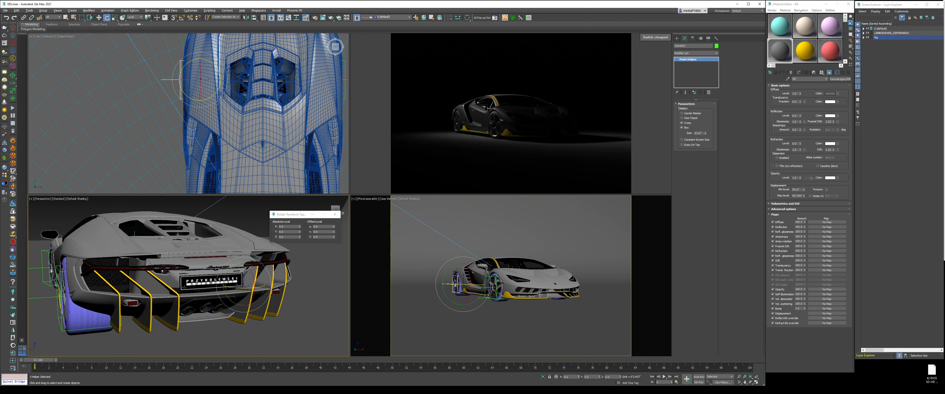
{"action": "left_click", "coordinate": [72, 293]}
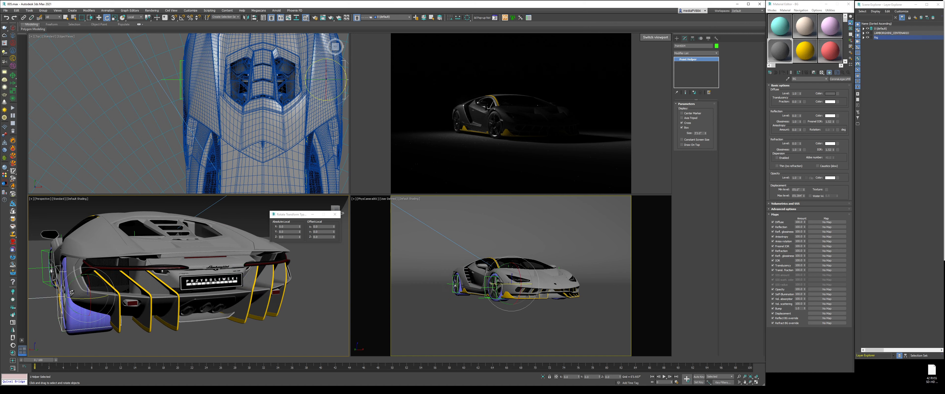
{"action": "left_click", "coordinate": [306, 234]}
{"action": "key", "text": "Return"}
{"action": "mouse_move", "coordinate": [243, 276]}
{"action": "middle_mouse_down", "text": "alt"}
{"action": "mouse_move", "coordinate": [205, 283]}
{"action": "mouse_move", "coordinate": [251, 287]}
{"action": "mouse_move", "coordinate": [261, 275]}
{"action": "middle_mouse_up", "text": "alt"}
{"action": "right_click", "coordinate": [234, 288]}
{"action": "left_click", "coordinate": [247, 293]}
{"action": "scroll", "coordinate": [248, 293], "scroll_direction": "down", "scroll_amount": 1}
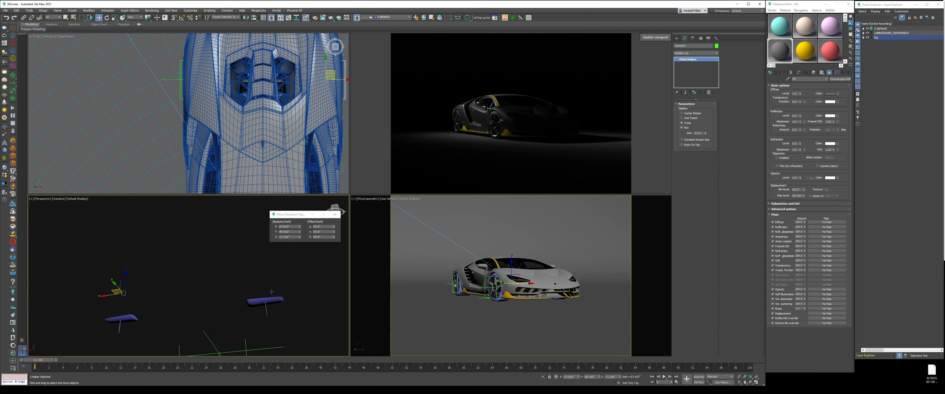
{"action": "middle_click_drag", "start_coordinate": [274, 300], "coordinate": [268, 260], "text": "alt"}
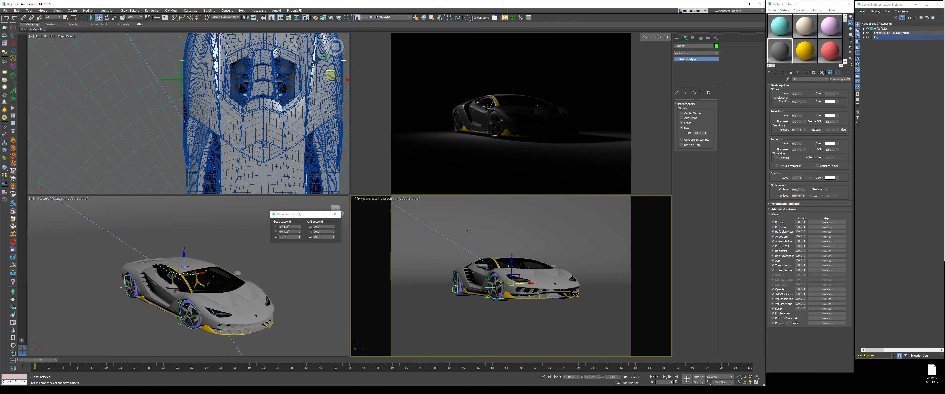
Save the scene as a new file named lambo_studio and close the transform type-in window
{"action": "left_click", "coordinate": [6, 10]}
{"action": "left_click", "coordinate": [14, 53]}
{"action": "type", "text": "lambo_studio"}
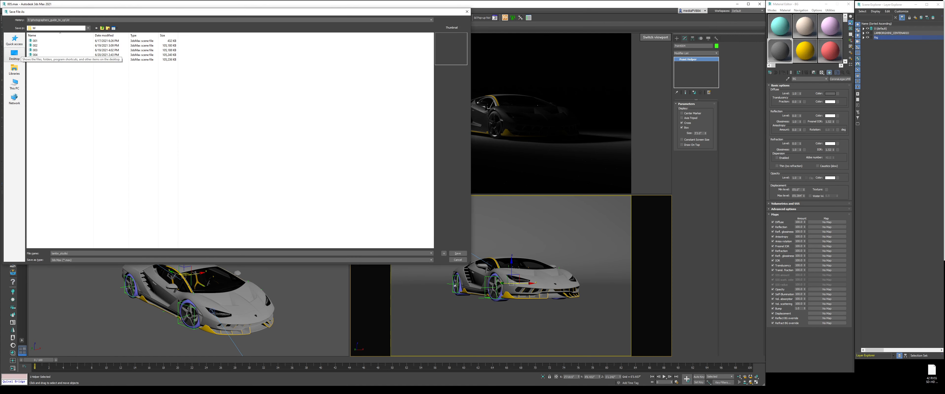
{"action": "key", "text": "Return"}
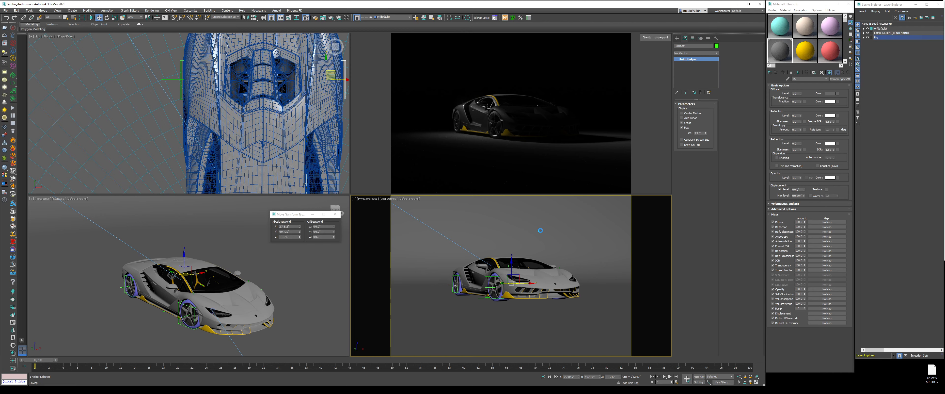
{"action": "left_click", "coordinate": [335, 214]}
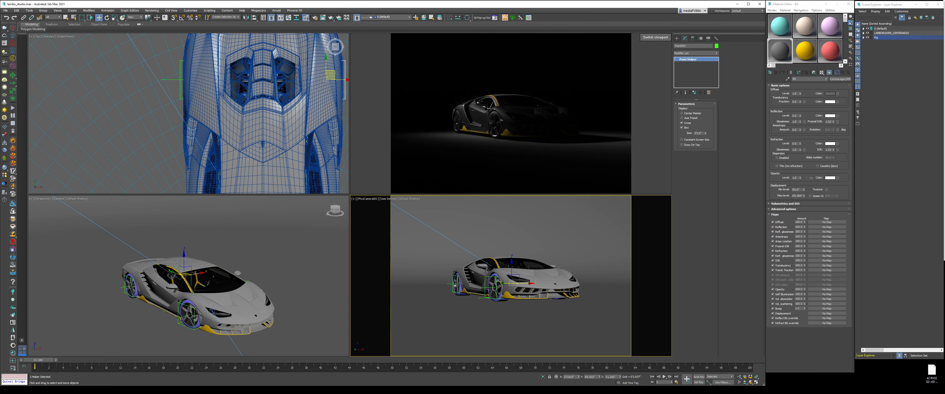
Look through the HDRI EXR files in File Explorer's custom_studio folder, then examine the BMW reference photo in the browser
{"action": "key", "text": "alt+Tab"}
{"action": "left_click", "coordinate": [299, 41]}
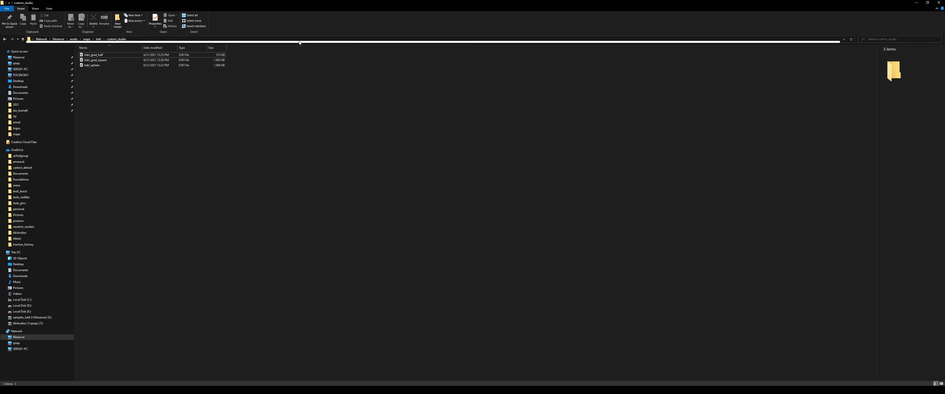
{"action": "left_click", "coordinate": [293, 137]}
{"action": "left_click", "coordinate": [129, 66]}
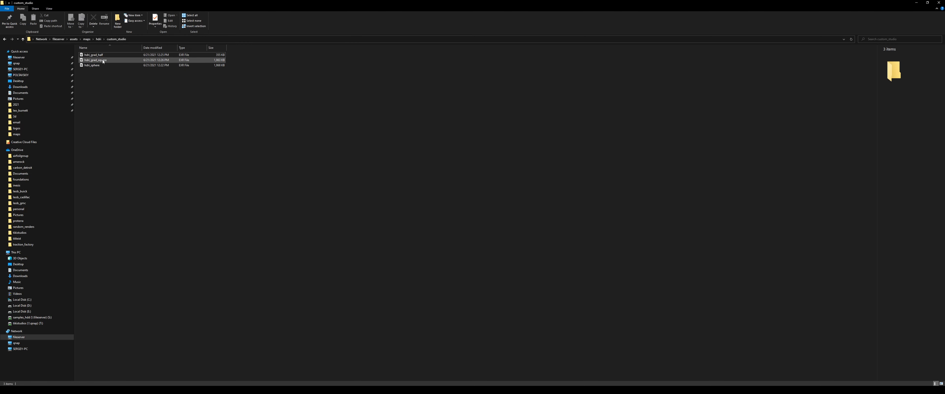
{"action": "left_click", "coordinate": [92, 65]}
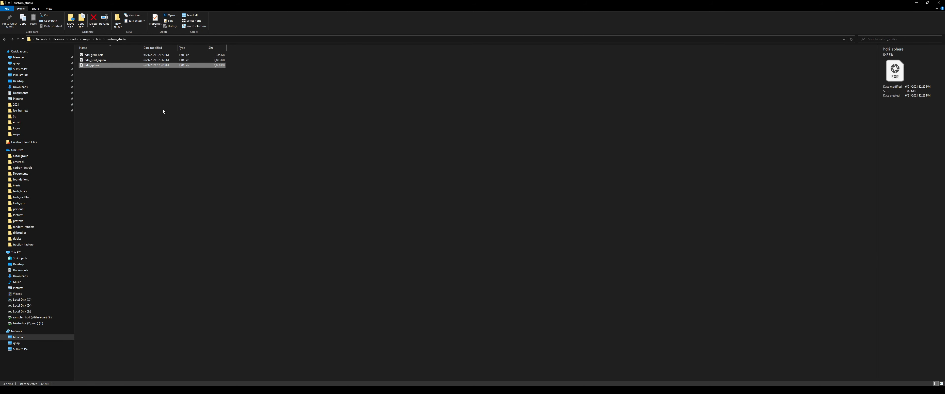
{"action": "left_click", "coordinate": [99, 60]}
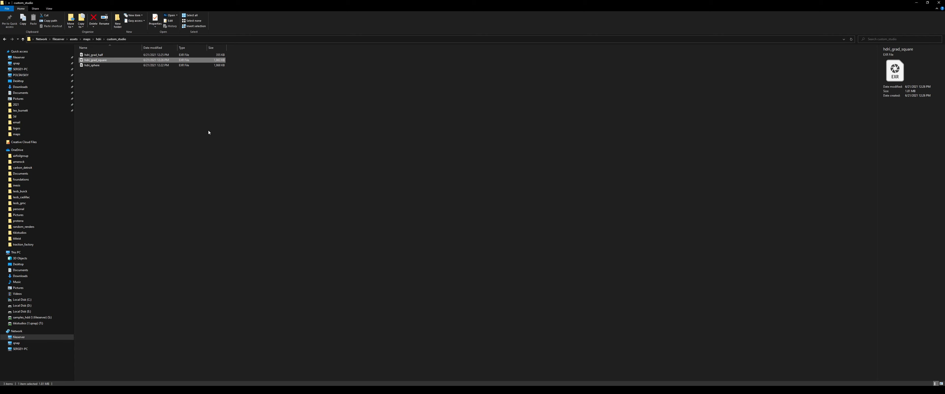
{"action": "key", "text": "alt+d"}
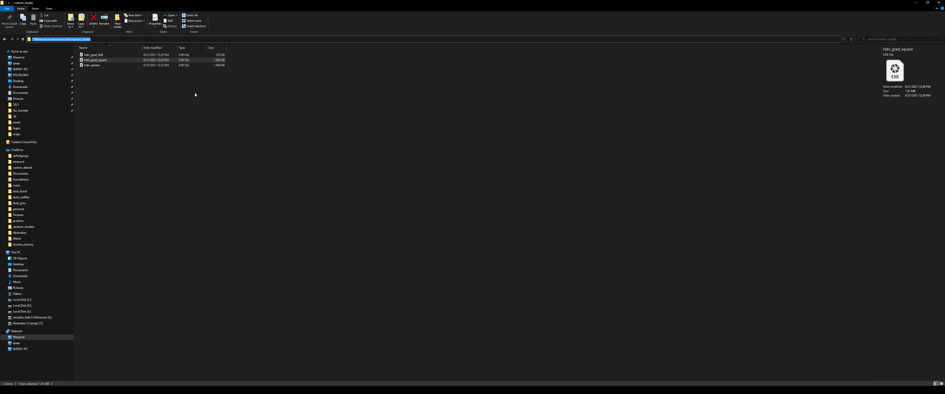
{"action": "key", "text": "alt+Tab"}
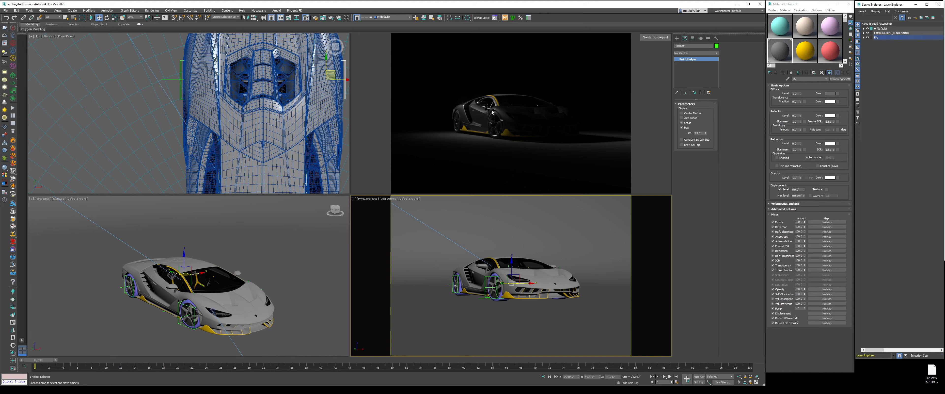
{"action": "key", "text": "alt+Tab"}
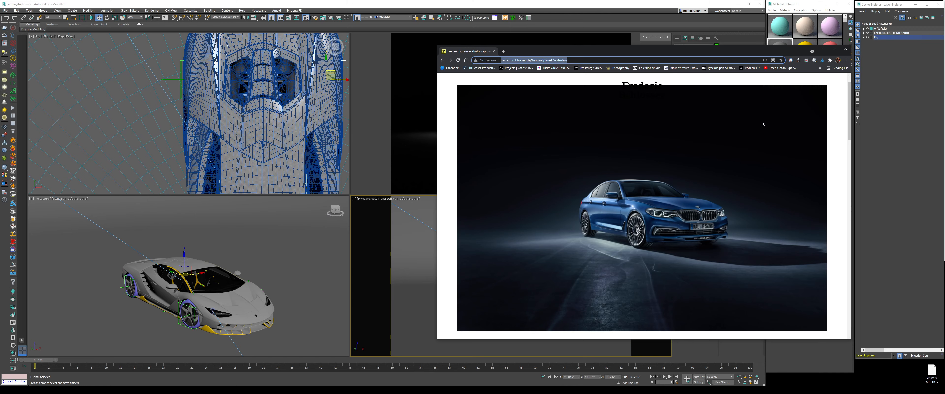
{"action": "left_click", "coordinate": [823, 49]}
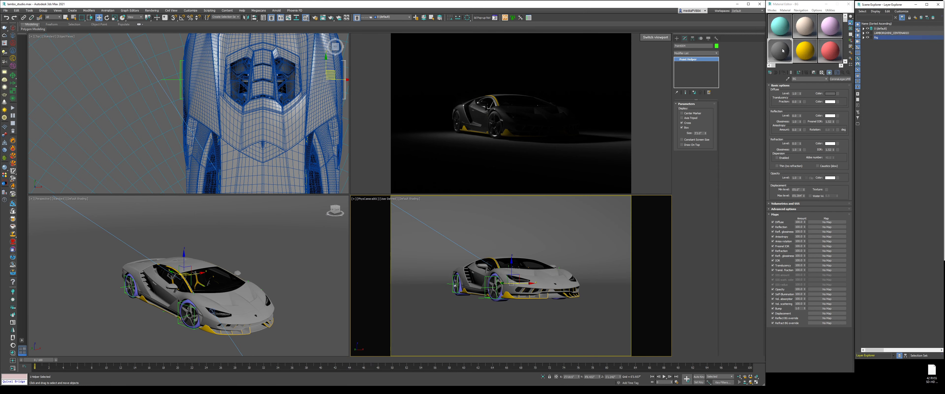
Load the LED_DRL_Headlight scene material into the yellow sample slot and swap its base material with the layer 1 LED material
{"action": "left_click", "coordinate": [804, 54]}
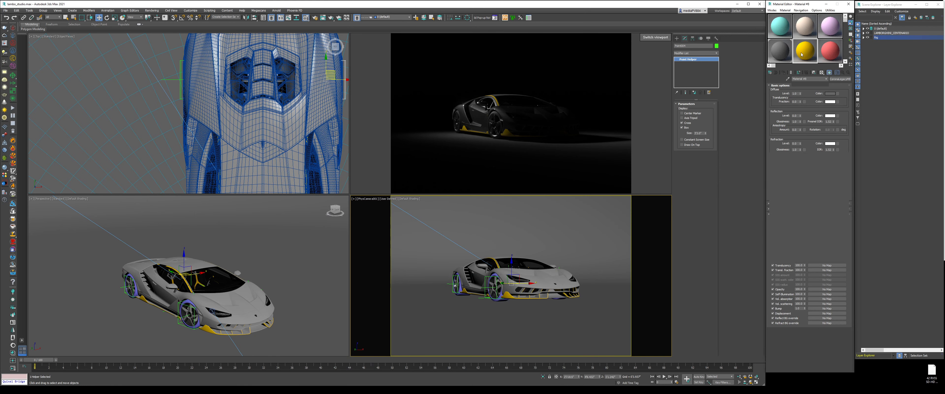
{"action": "left_click", "coordinate": [770, 73]}
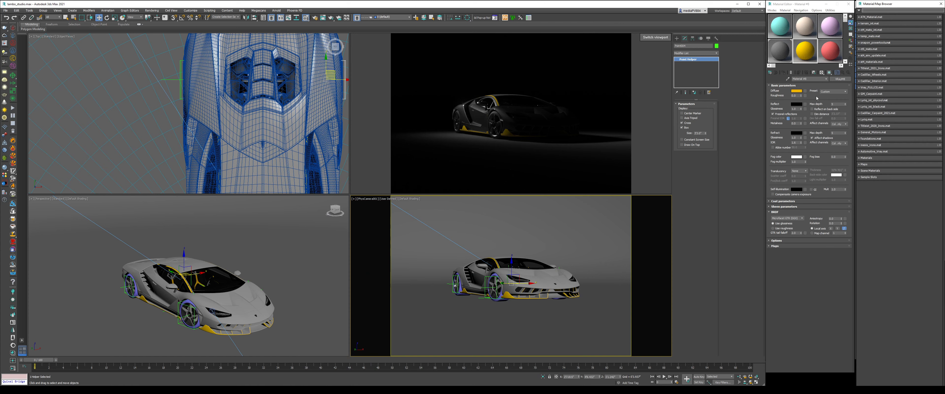
{"action": "left_click", "coordinate": [877, 171]}
{"action": "double_click", "coordinate": [880, 176]}
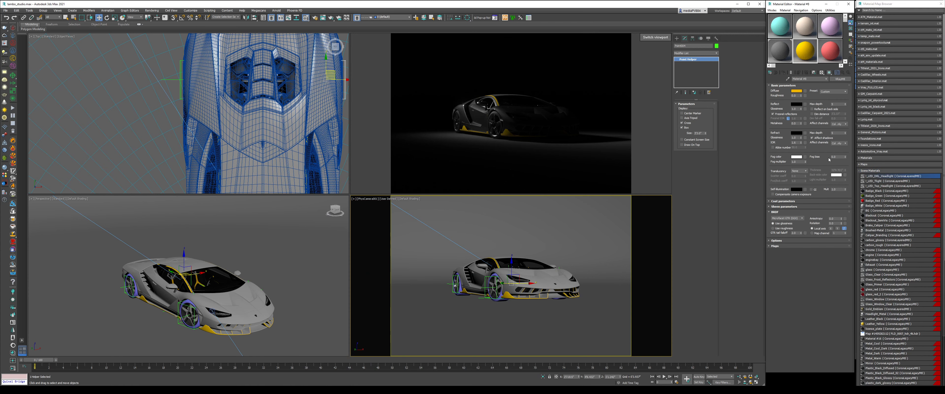
{"action": "left_click_drag", "start_coordinate": [817, 99], "coordinate": [815, 101]}
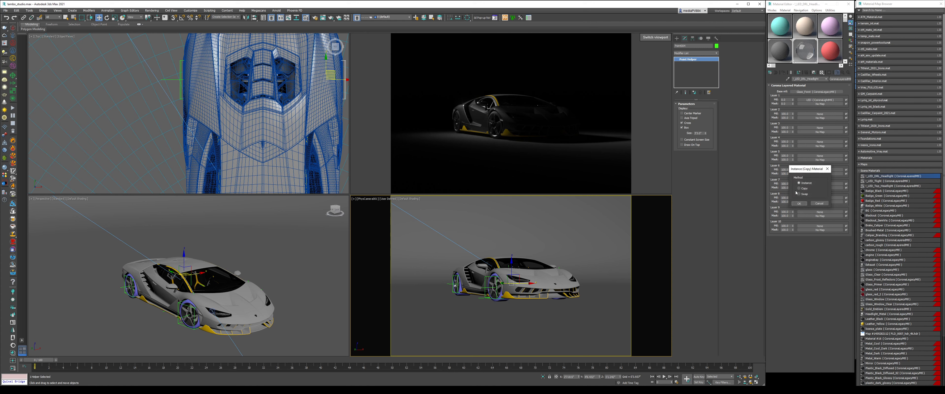
{"action": "left_click", "coordinate": [799, 194]}
{"action": "left_click", "coordinate": [799, 203]}
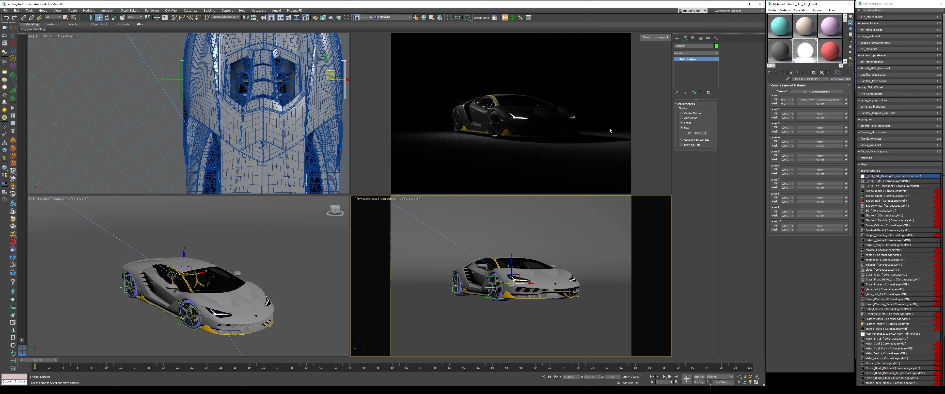
Set the intensity of the DRL headlight's LED light material to 2 and return to the parent layered material
{"action": "left_click", "coordinate": [822, 92]}
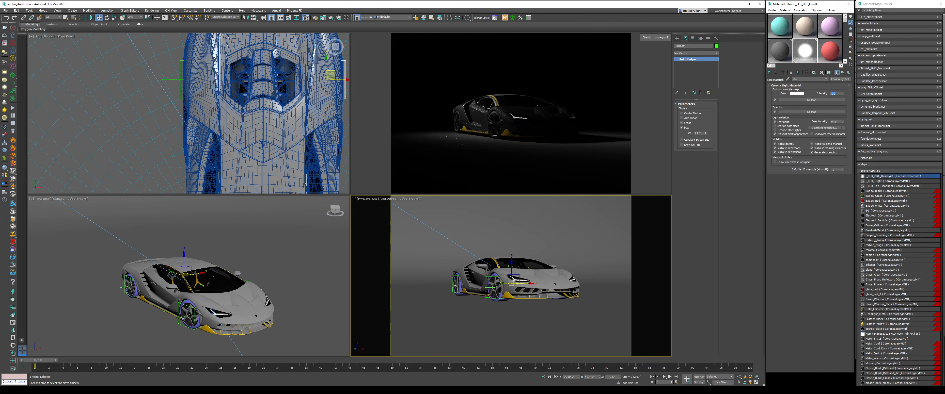
{"action": "type", "text": "2"}
{"action": "key", "text": "Return"}
{"action": "left_click", "coordinate": [843, 73]}
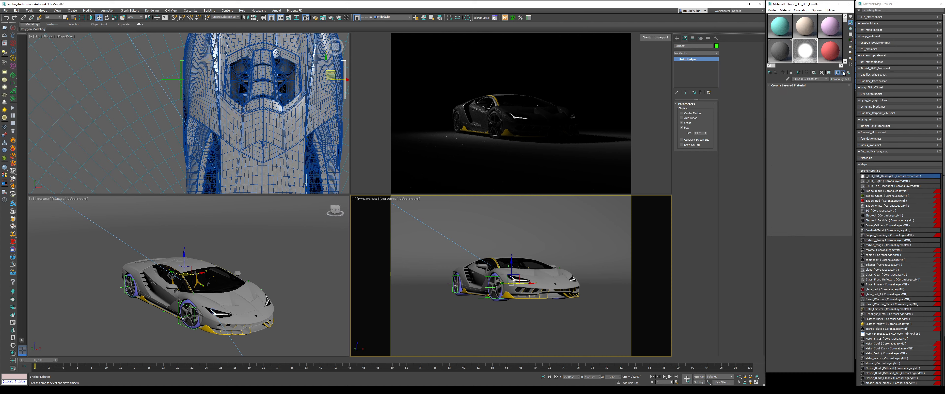
Load the LED_Top_Headlight scene material and swap its layer 1 LED material with the base material
{"action": "double_click", "coordinate": [891, 186]}
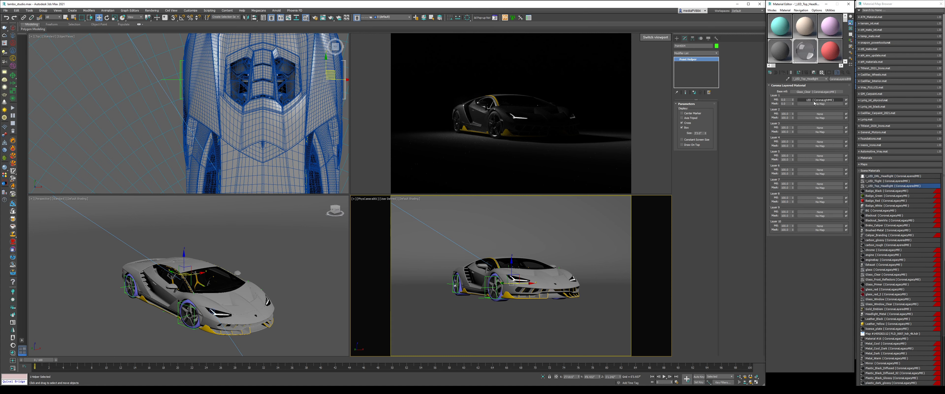
{"action": "left_click_drag", "start_coordinate": [818, 100], "coordinate": [817, 92]}
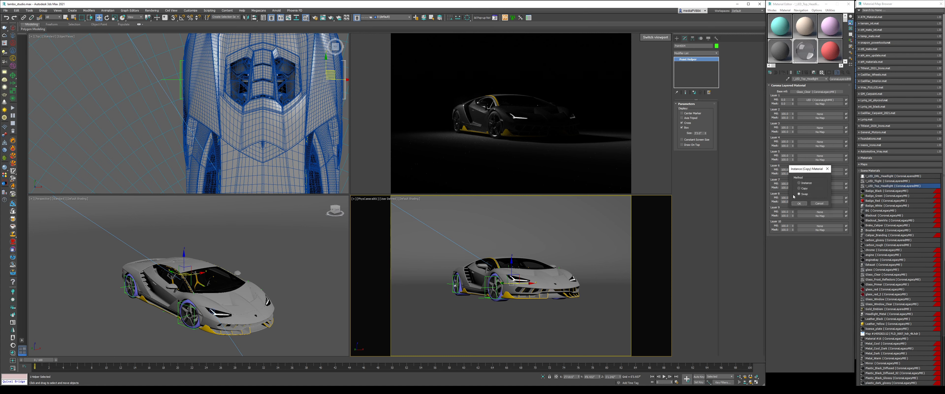
{"action": "left_click", "coordinate": [800, 202]}
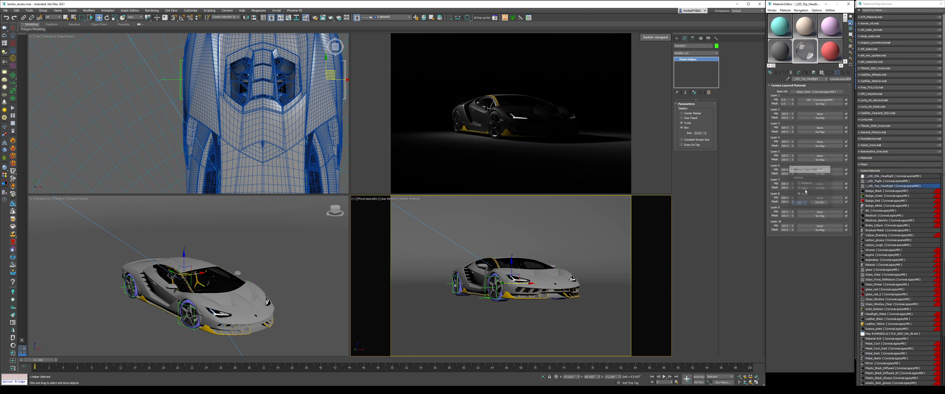
Open the LED light material in the top headlight's base slot and set its intensity to 8
{"action": "left_click", "coordinate": [818, 92]}
{"action": "left_click", "coordinate": [838, 94]}
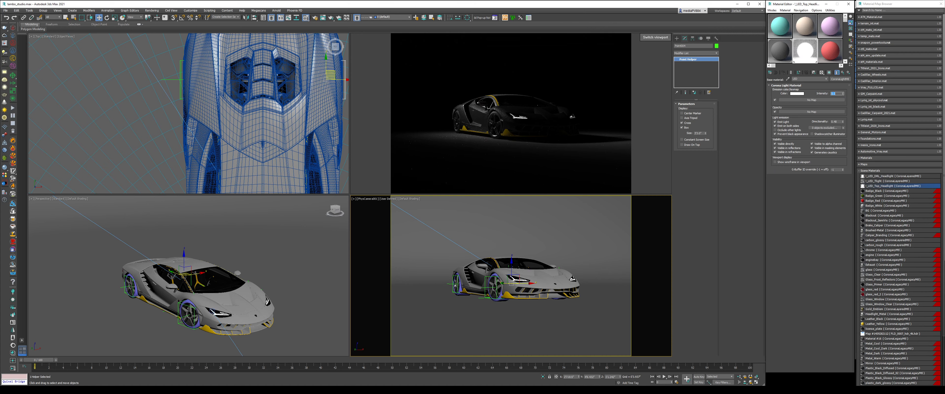
{"action": "type", "text": "8"}
{"action": "key", "text": "Return"}
Load the LED_Tlight scene material, swap its base material with the layer 1 LED material, and close the material browser
{"action": "left_click", "coordinate": [885, 181]}
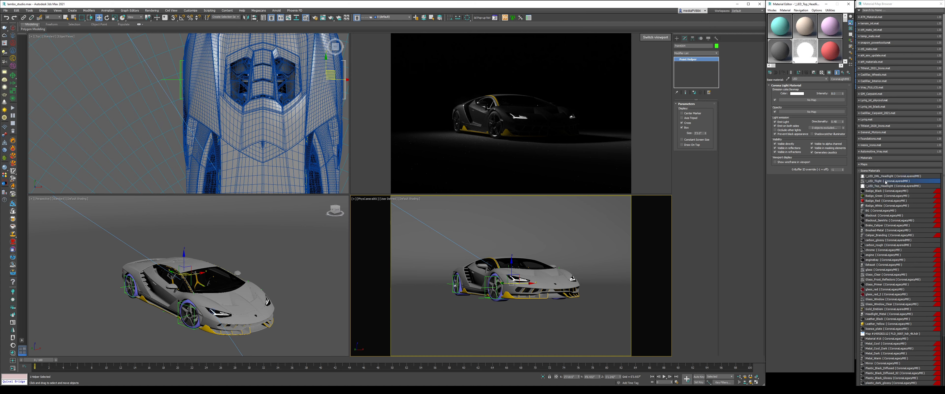
{"action": "double_click", "coordinate": [885, 181]}
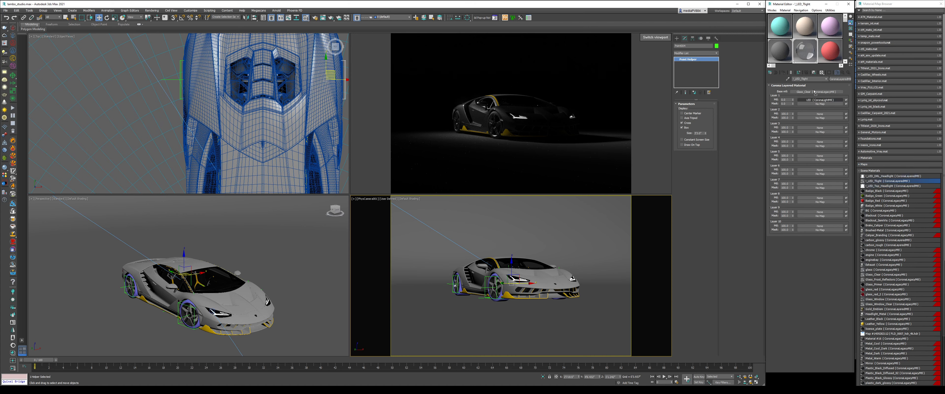
{"action": "left_click_drag", "start_coordinate": [814, 92], "coordinate": [814, 92]}
{"action": "left_click", "coordinate": [800, 204]}
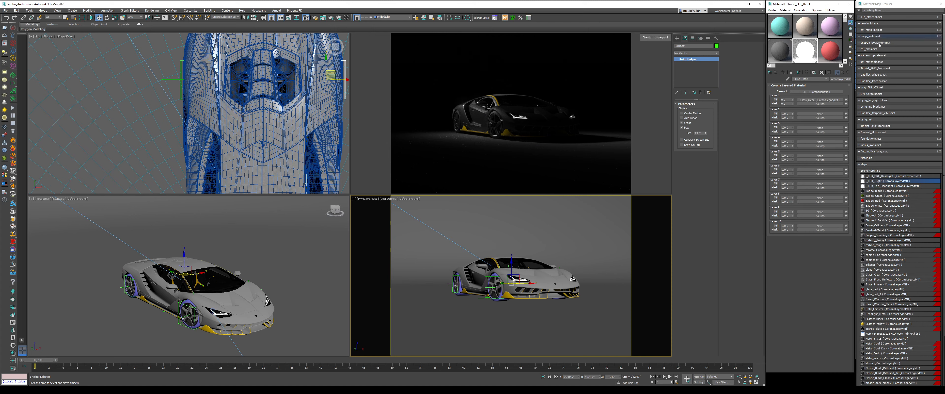
{"action": "left_click", "coordinate": [888, 171]}
{"action": "left_click", "coordinate": [941, 3]}
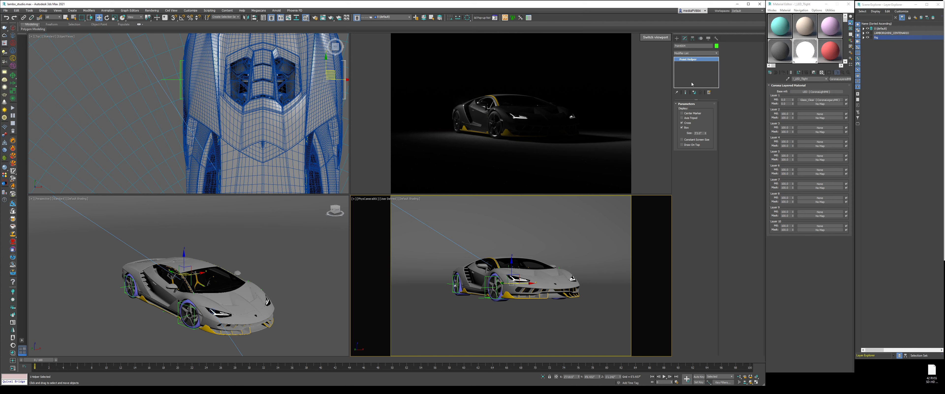
Create a rectangle-shaped Corona light in the left view, drawn slightly longer than the car and rising above its roof
{"action": "left_click", "coordinate": [677, 38]}
{"action": "left_click", "coordinate": [685, 67]}
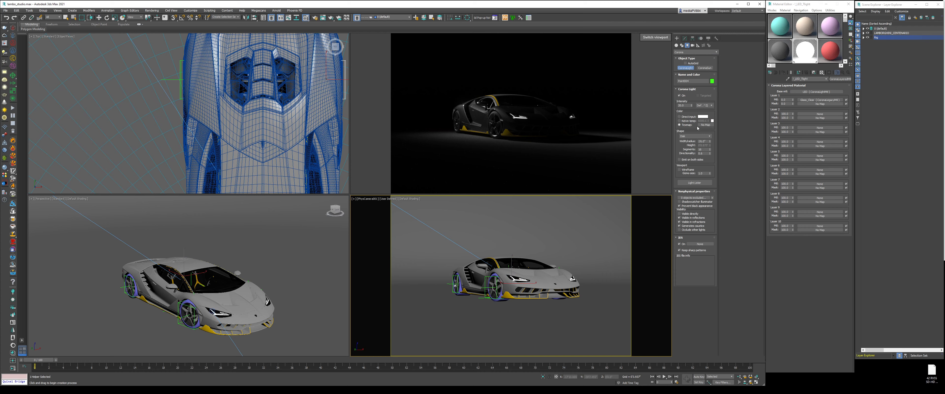
{"action": "left_click", "coordinate": [695, 136]}
{"action": "left_click", "coordinate": [686, 144]}
{"action": "scroll", "coordinate": [209, 292], "scroll_direction": "up", "scroll_amount": 3}
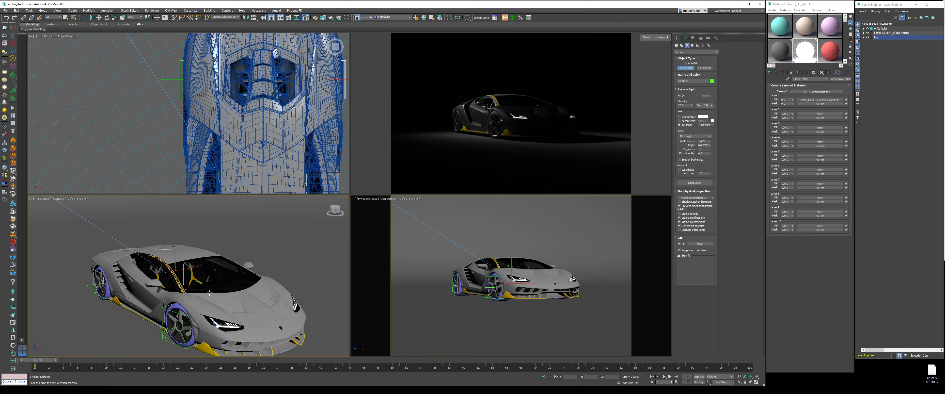
{"action": "key", "text": "l"}
{"action": "key", "text": "F3"}
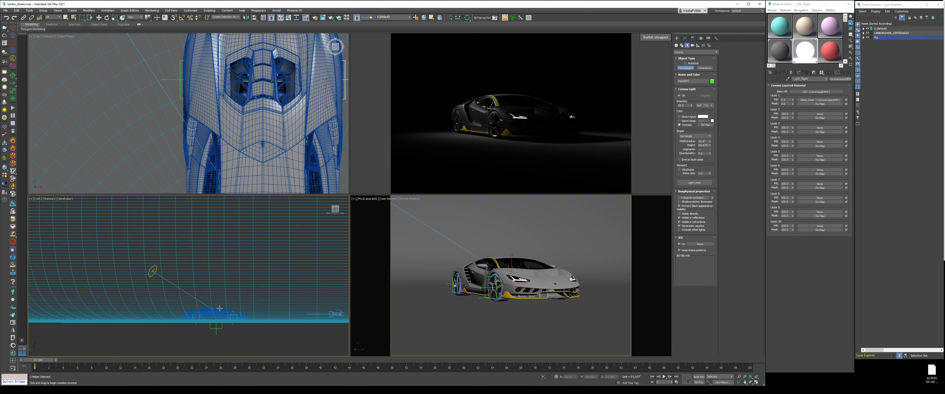
{"action": "scroll", "coordinate": [220, 308], "scroll_direction": "up", "scroll_amount": 2}
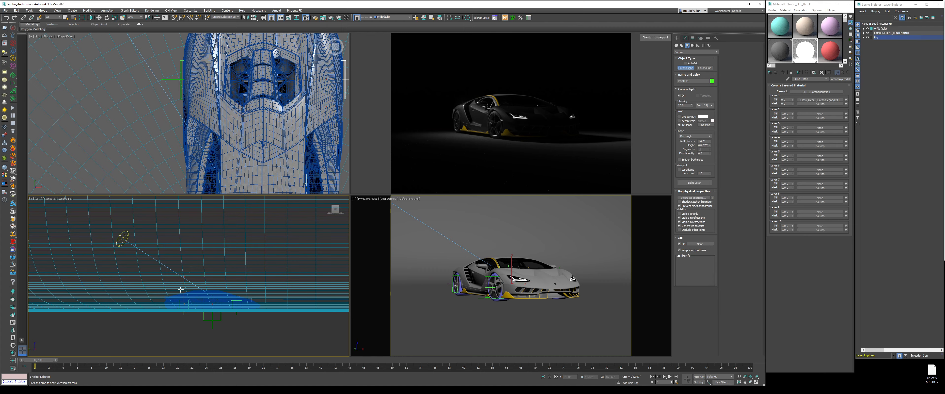
{"action": "left_click_drag", "start_coordinate": [134, 267], "coordinate": [285, 301]}
{"action": "key", "text": "w"}
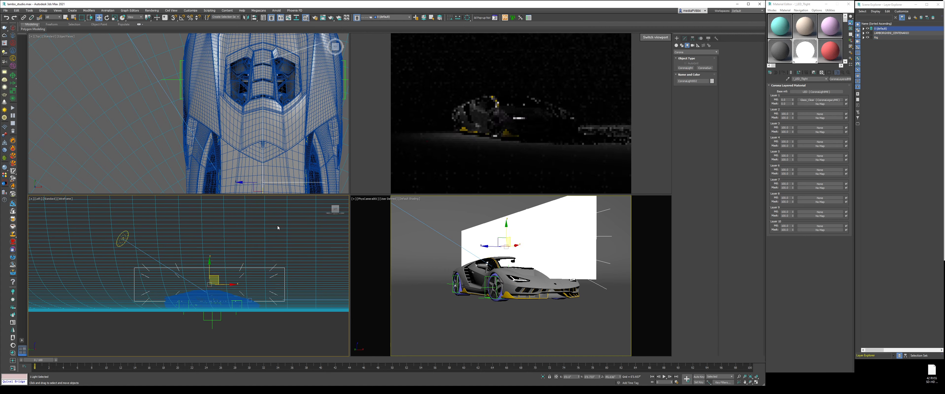
Move the rectangle light beside the disk light in the top view, rotate it to face the car, and set its directionality to 0
{"action": "scroll", "coordinate": [260, 126], "scroll_direction": "down", "scroll_amount": 10}
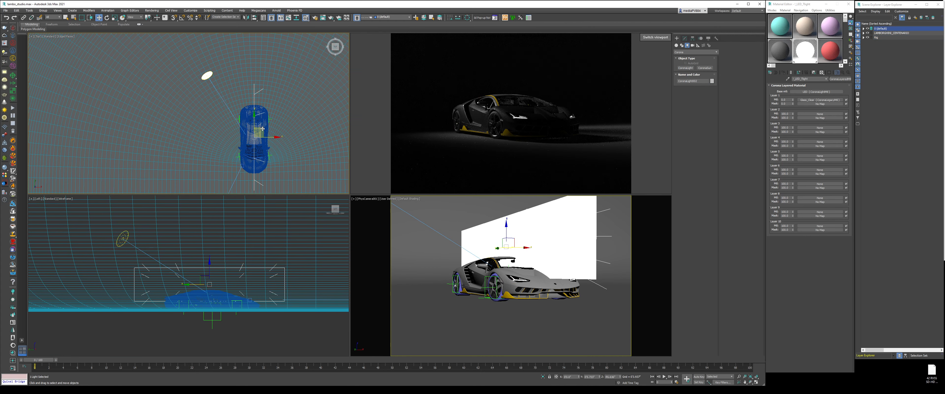
{"action": "left_click_drag", "start_coordinate": [263, 128], "coordinate": [230, 93]}
{"action": "right_click", "coordinate": [210, 77]}
{"action": "left_click", "coordinate": [220, 83]}
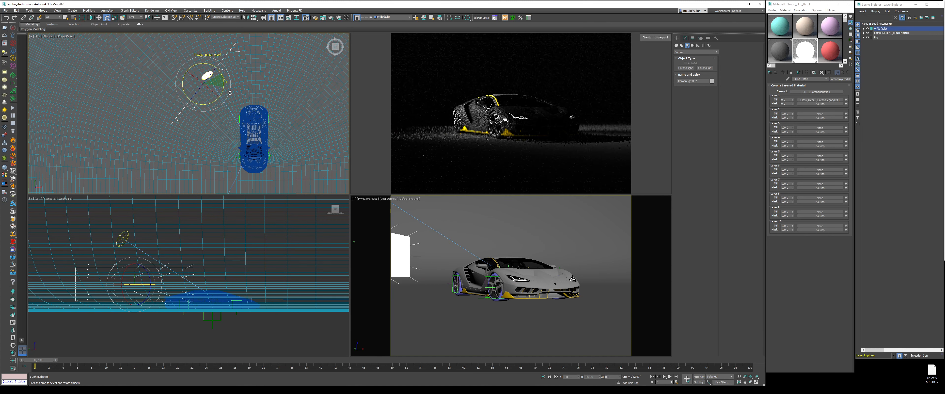
{"action": "right_click", "coordinate": [220, 85]}
{"action": "left_click", "coordinate": [229, 88]}
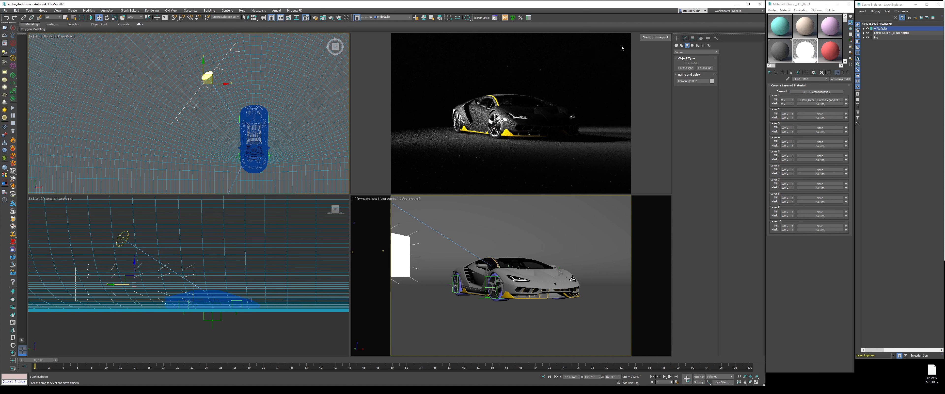
{"action": "left_click", "coordinate": [684, 38]}
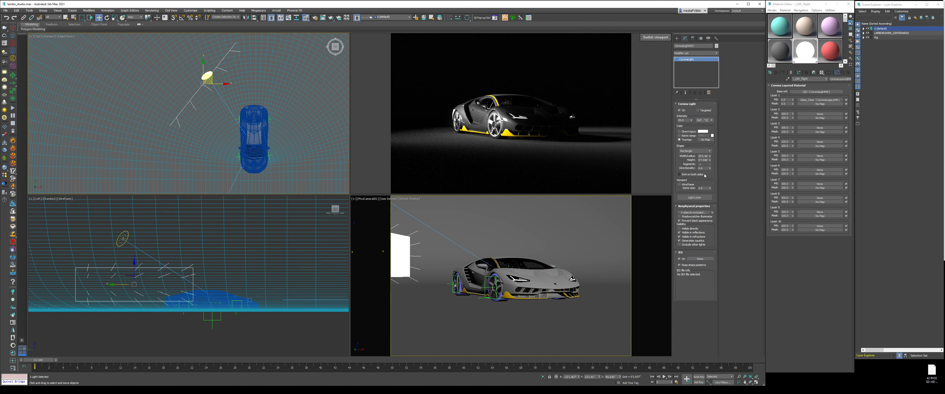
{"action": "right_click", "coordinate": [710, 168]}
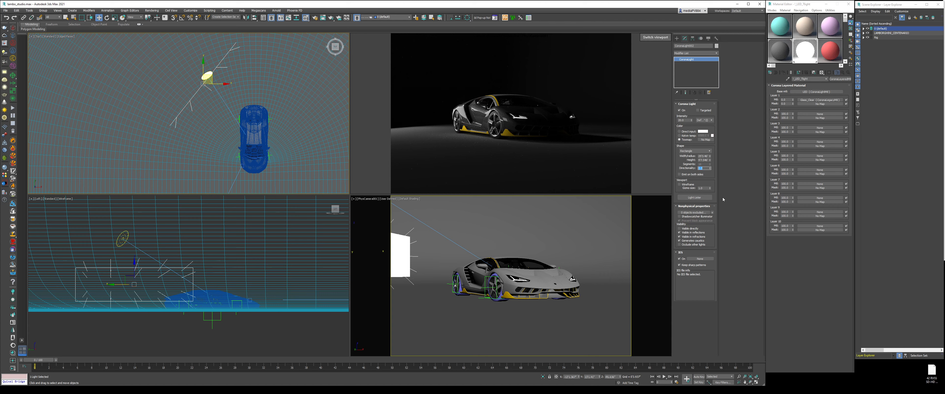
Turn off the disk-shaped light in the Corona light lister and close the lister
{"action": "left_click", "coordinate": [697, 198]}
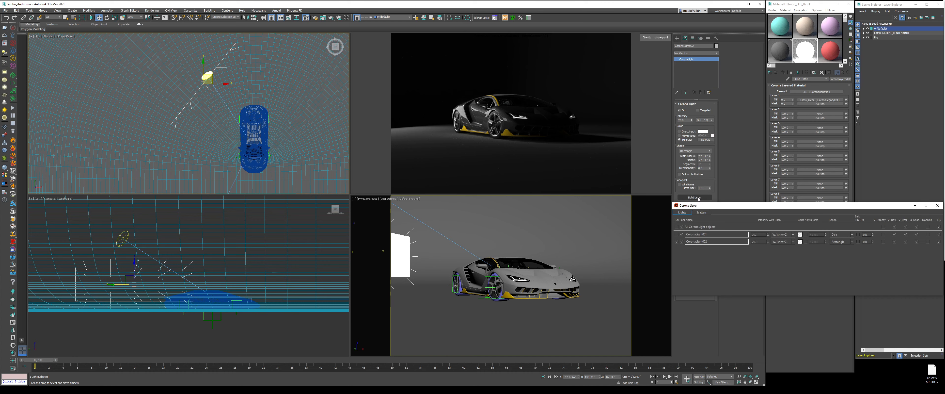
{"action": "left_click_drag", "start_coordinate": [749, 208], "coordinate": [369, 137]}
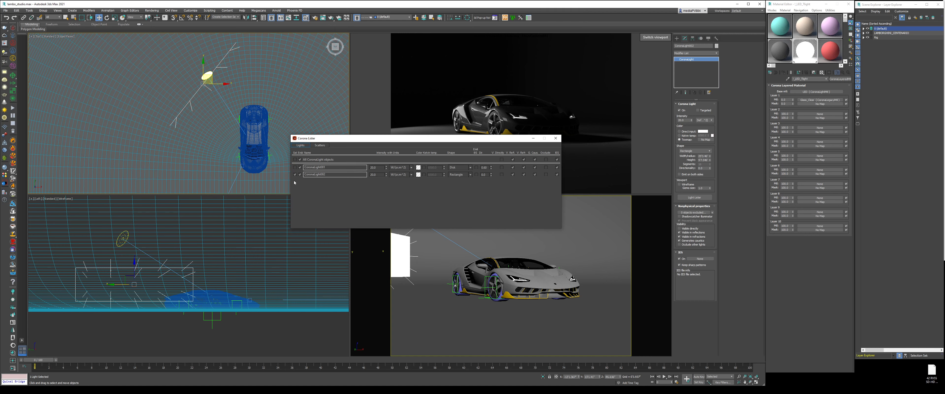
{"action": "left_click", "coordinate": [300, 167]}
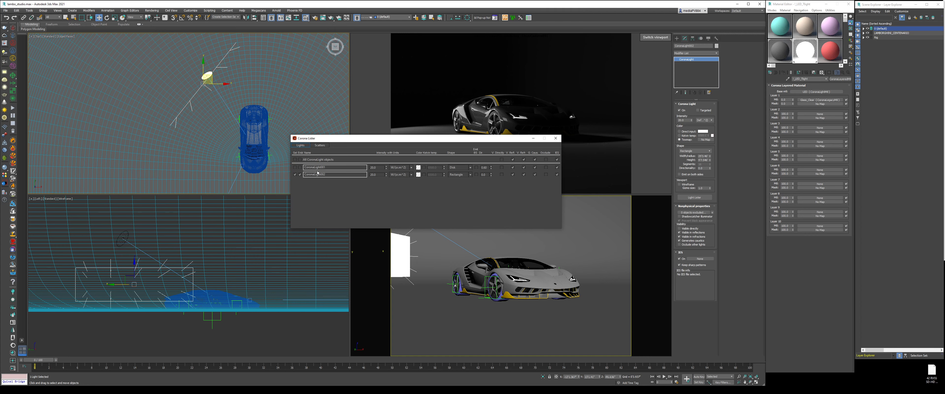
{"action": "type", "text": "H"}
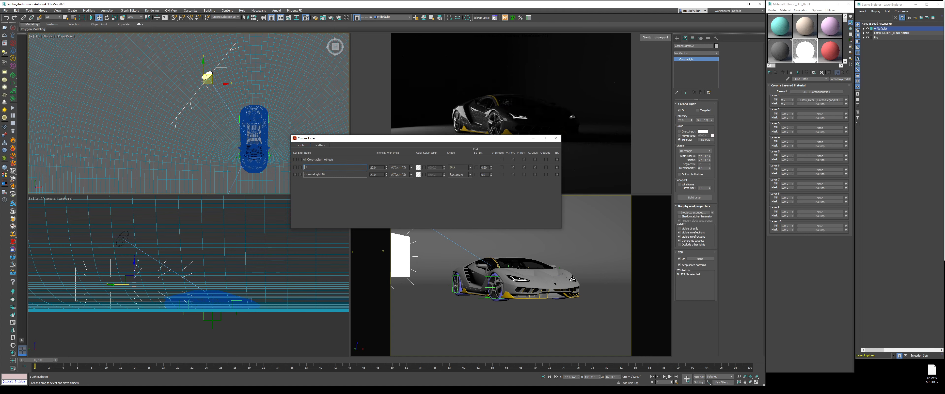
{"action": "key", "text": "BackSpace"}
{"action": "key", "text": "BackSpace"}
{"action": "key", "text": "BackSpace"}
{"action": "left_click", "coordinate": [556, 138]}
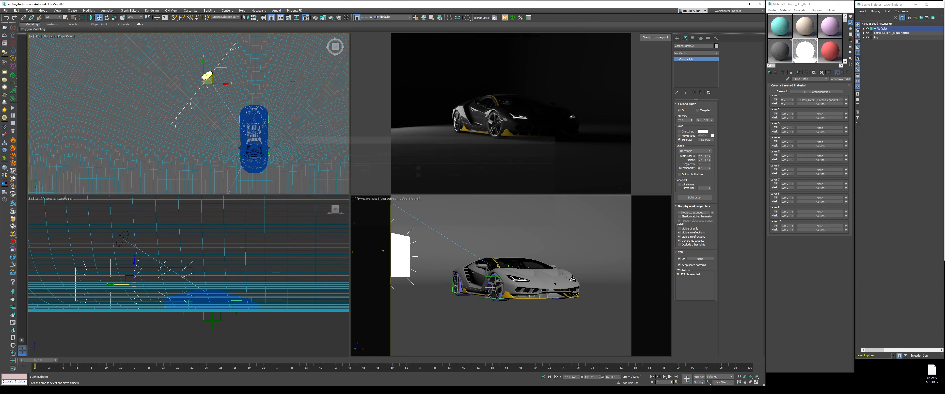
Rename the disk light as Hero_Light and the rectangle light as Side_Wet_Light
{"action": "left_click", "coordinate": [209, 73]}
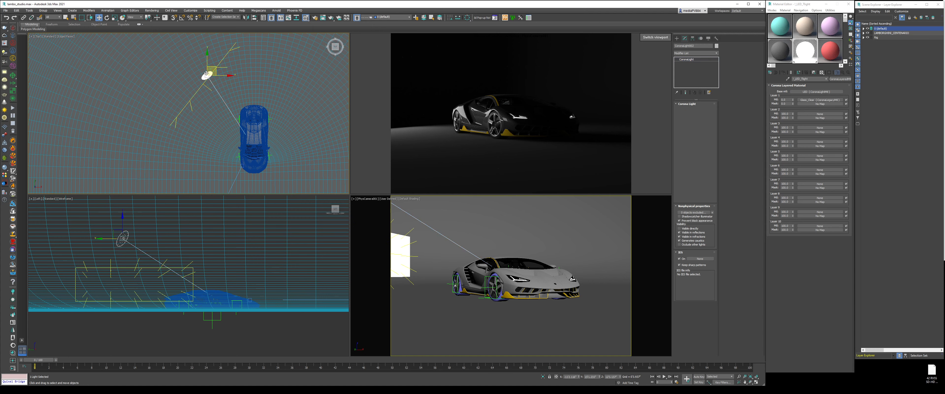
{"action": "double_click", "coordinate": [679, 48]}
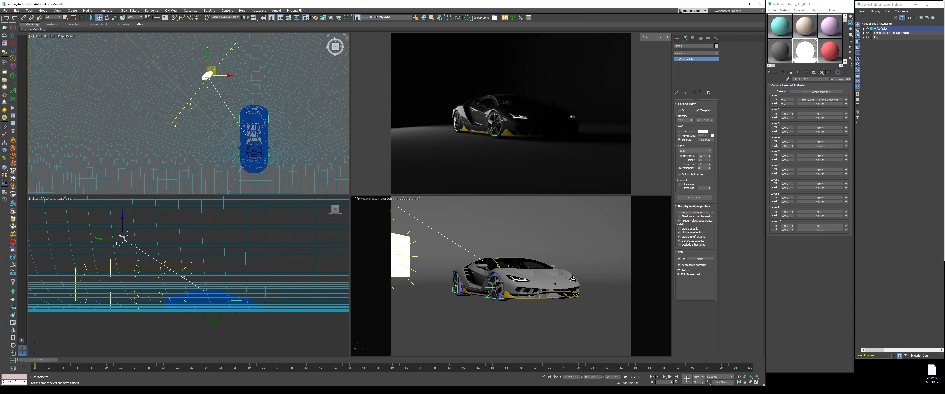
{"action": "type", "text": "Hero_Light"}
{"action": "left_click", "coordinate": [211, 89]}
{"action": "double_click", "coordinate": [690, 45]}
{"action": "type", "text": "S"}
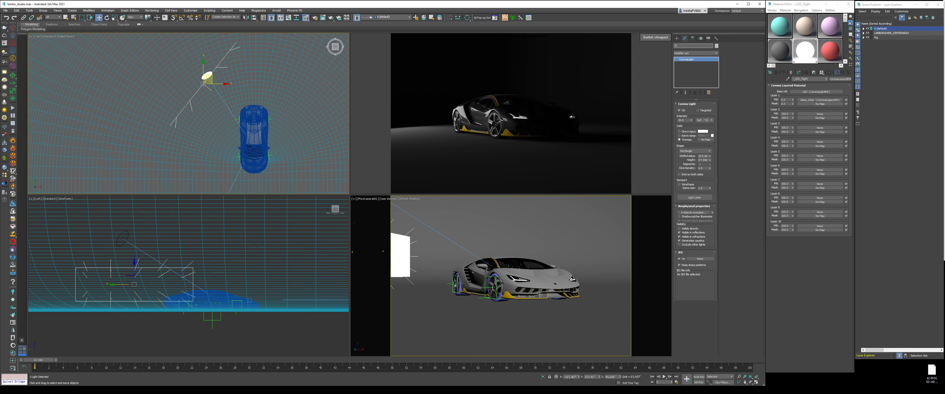
{"action": "type", "text": "ide_Wet_Light"}
{"action": "key", "text": "Return"}
Assign a CoronaBitmap as the rectangle light's texmap and copy it as an instance into the red material's sample slot
{"action": "key", "text": "alt+Tab"}
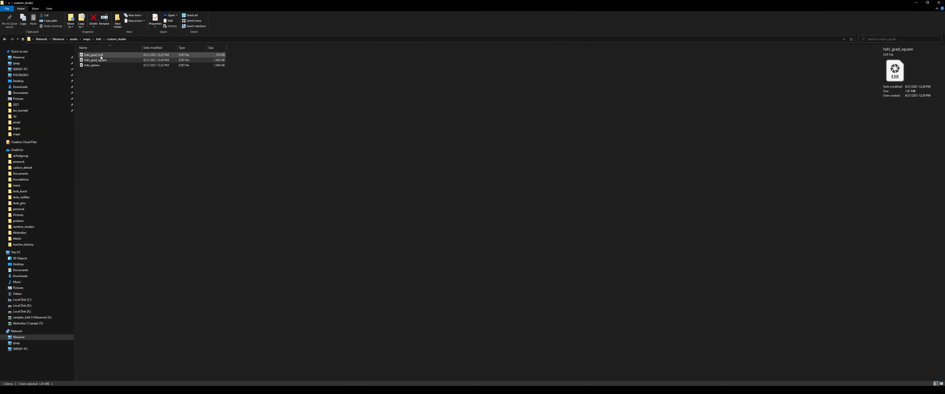
{"action": "left_click", "coordinate": [197, 36]}
{"action": "key", "text": "alt+Tab"}
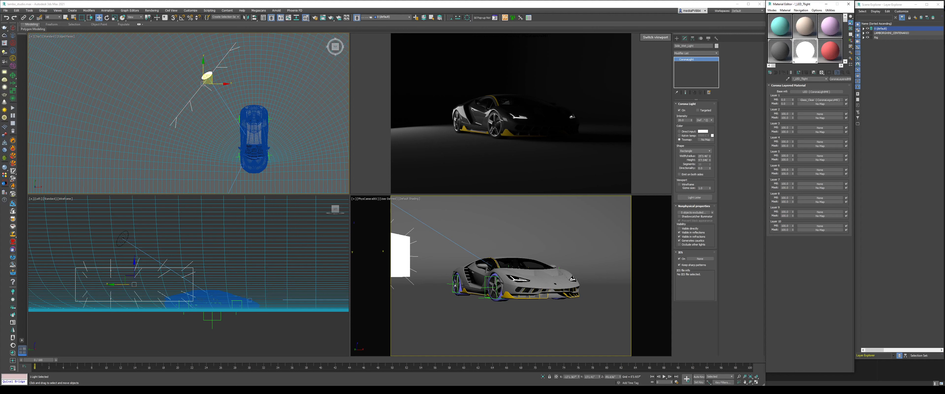
{"action": "left_click", "coordinate": [705, 139]}
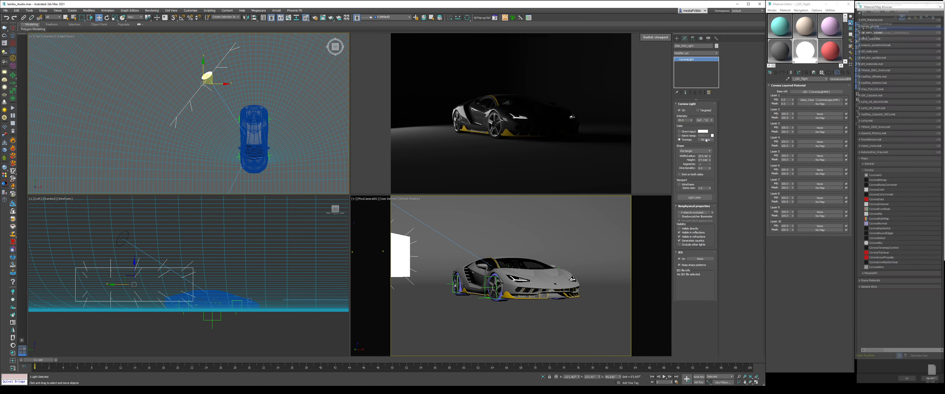
{"action": "double_click", "coordinate": [877, 179]}
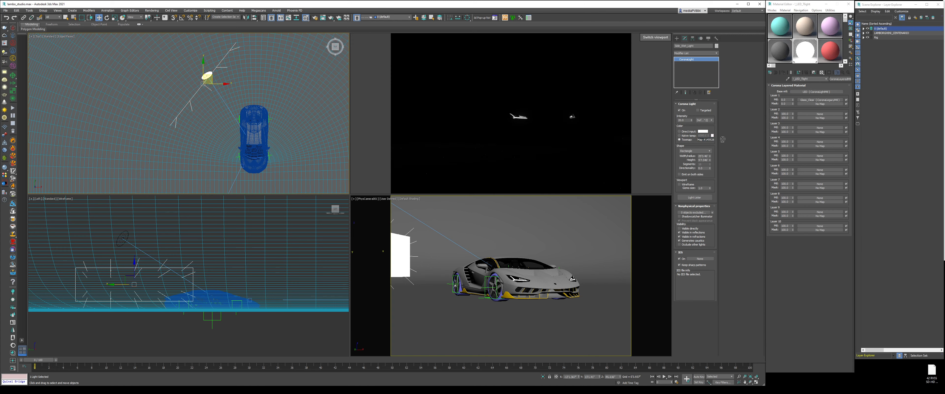
{"action": "left_click_drag", "start_coordinate": [825, 45], "coordinate": [831, 58]}
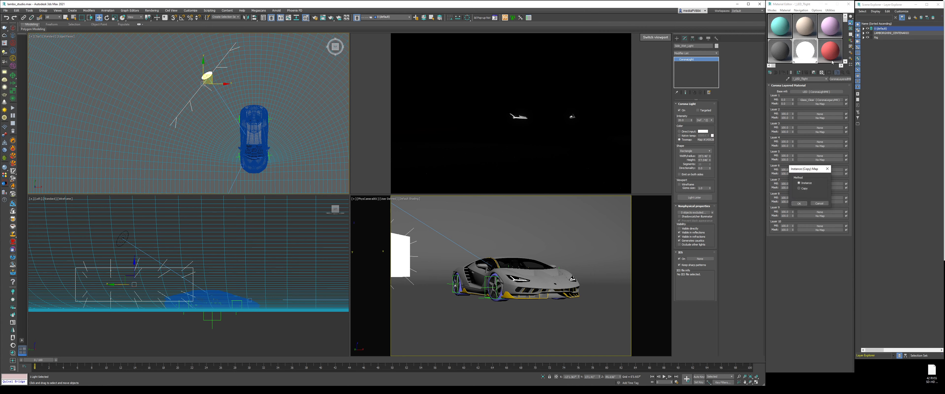
{"action": "left_click", "coordinate": [799, 203]}
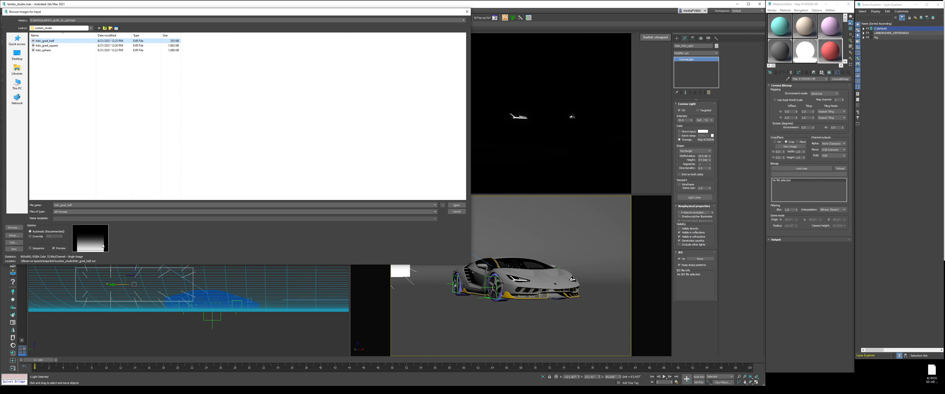
Load hdri_grad_half.exr into the Corona bitmap with the default OpenEXR settings and make the rectangle light directly visible
{"action": "left_click", "coordinate": [456, 204]}
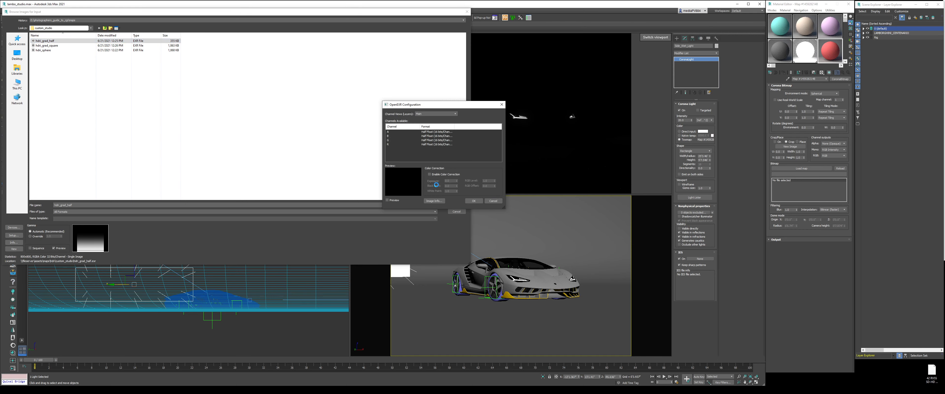
{"action": "left_click", "coordinate": [473, 201]}
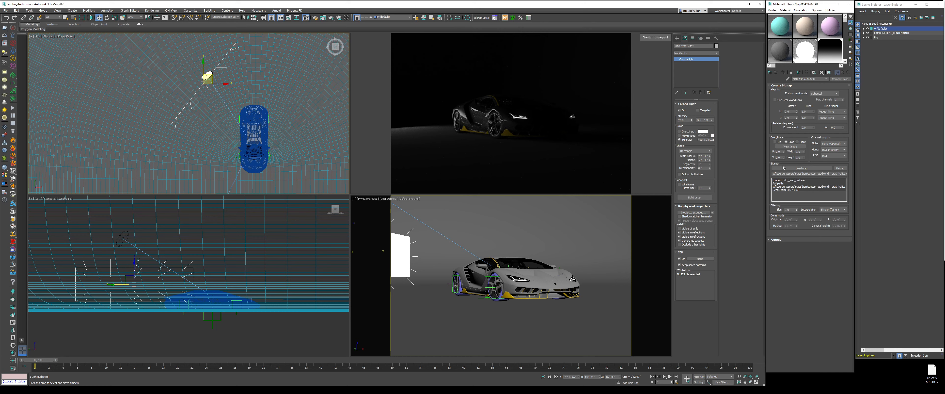
{"action": "left_click", "coordinate": [690, 229]}
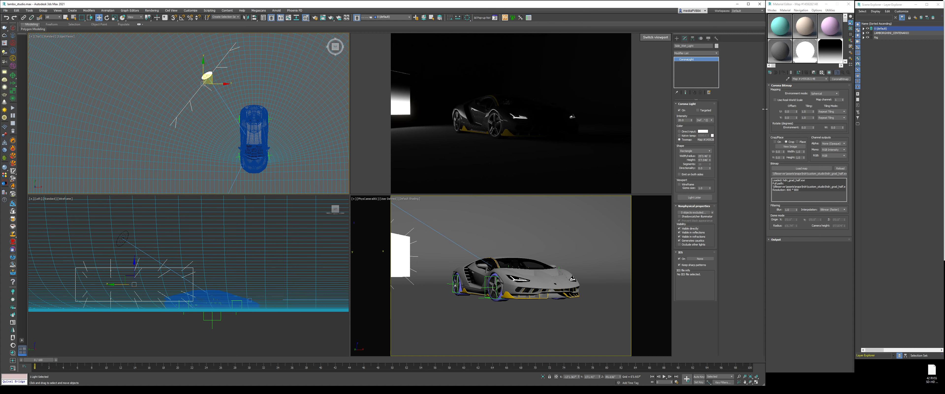
Set the gradient bitmap's U and V tiling to 0.98 and hide the rectangle light from direct view
{"action": "left_click", "coordinate": [806, 111]}
{"action": "key", "text": "Tab"}
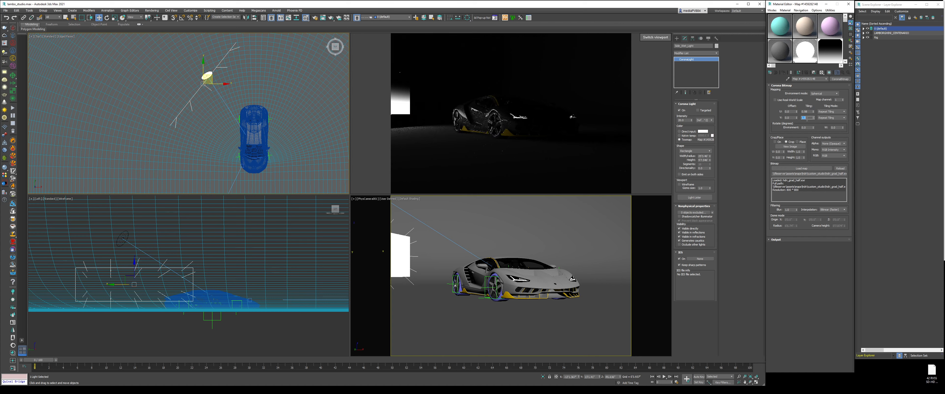
{"action": "type", "text": "98"}
{"action": "key", "text": "Return"}
{"action": "type", "text": ".98"}
{"action": "key", "text": "Return"}
{"action": "left_click", "coordinate": [680, 228]}
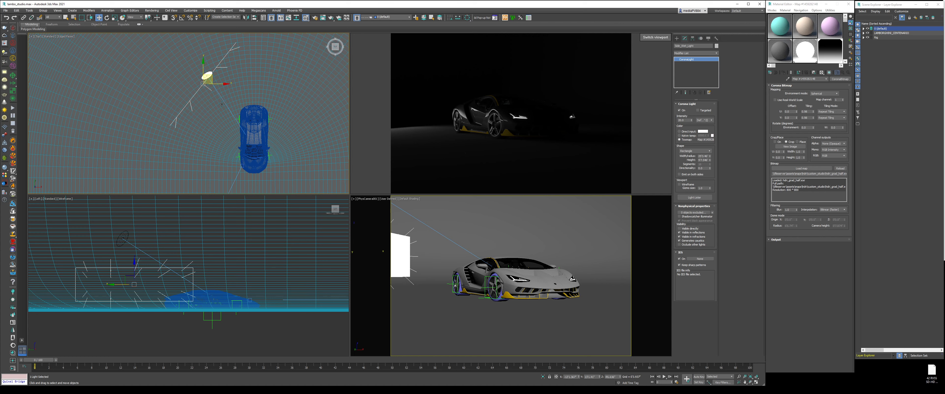
Move Side_Wet_Light alongside the car, rotate it in the top view to face the car's side, and raise it slightly above the floor
{"action": "left_click_drag", "start_coordinate": [213, 76], "coordinate": [207, 109]}
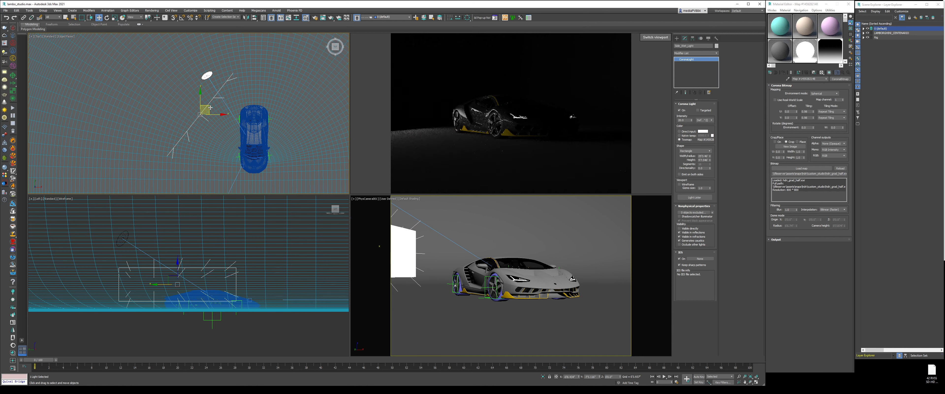
{"action": "right_click", "coordinate": [208, 108]}
{"action": "left_click", "coordinate": [217, 115]}
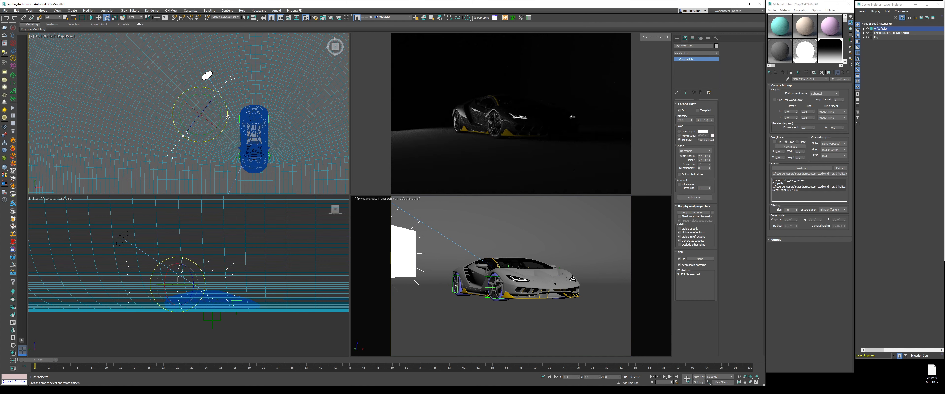
{"action": "left_click_drag", "start_coordinate": [218, 107], "coordinate": [227, 117]}
{"action": "right_click", "coordinate": [227, 117]}
{"action": "left_click", "coordinate": [234, 119]}
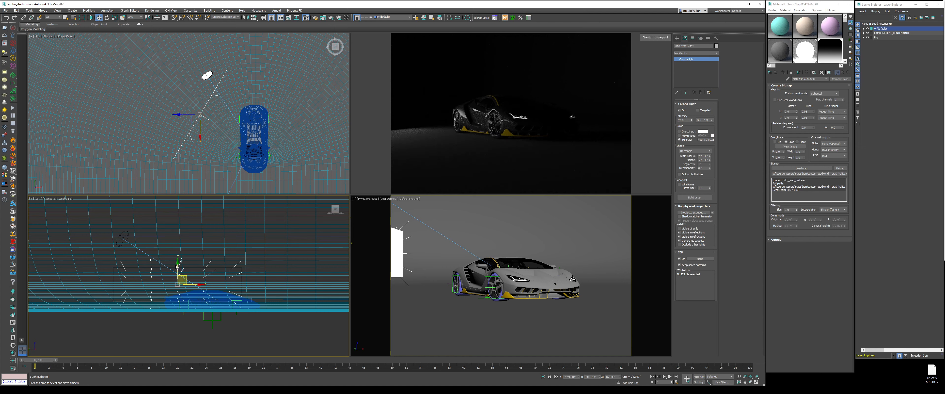
{"action": "left_click_drag", "start_coordinate": [179, 269], "coordinate": [179, 269]}
{"action": "left_click_drag", "start_coordinate": [179, 269], "coordinate": [183, 264]}
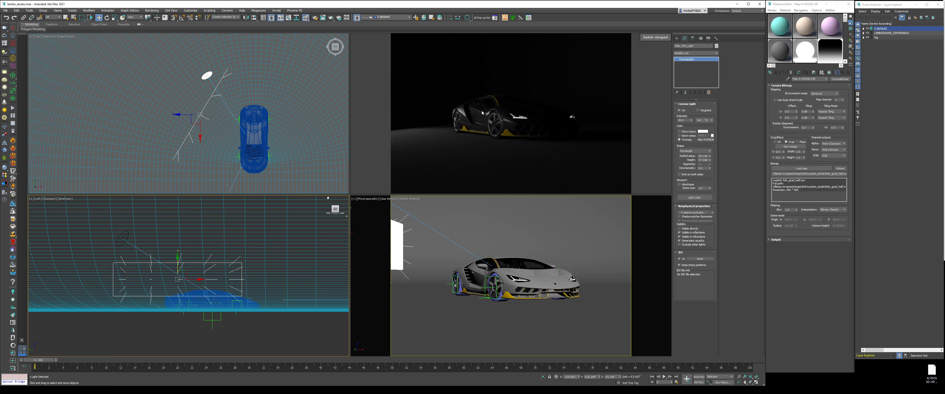
Tilt the side light so it angles down toward the car, using the Local coordinate system for the rotation
{"action": "right_click", "coordinate": [207, 106]}
{"action": "right_click", "coordinate": [207, 106]}
{"action": "left_click", "coordinate": [212, 114]}
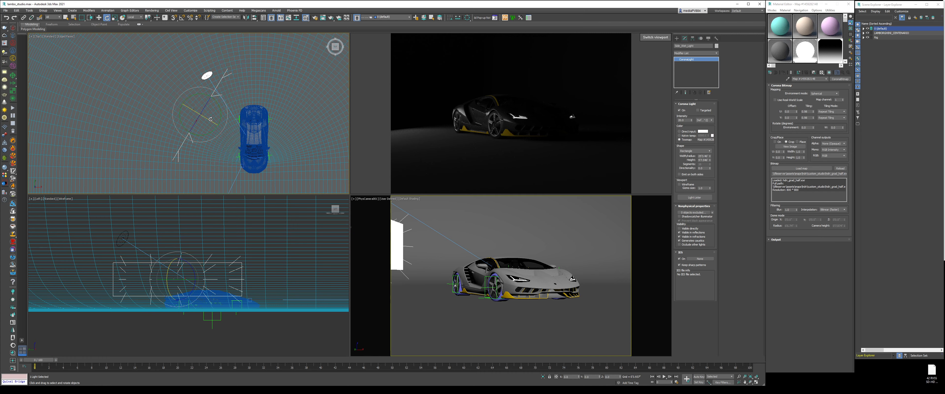
{"action": "mouse_move", "coordinate": [210, 119]}
{"action": "left_mouse_down"}
{"action": "mouse_move", "coordinate": [220, 126]}
{"action": "mouse_move", "coordinate": [228, 115]}
{"action": "left_mouse_up"}
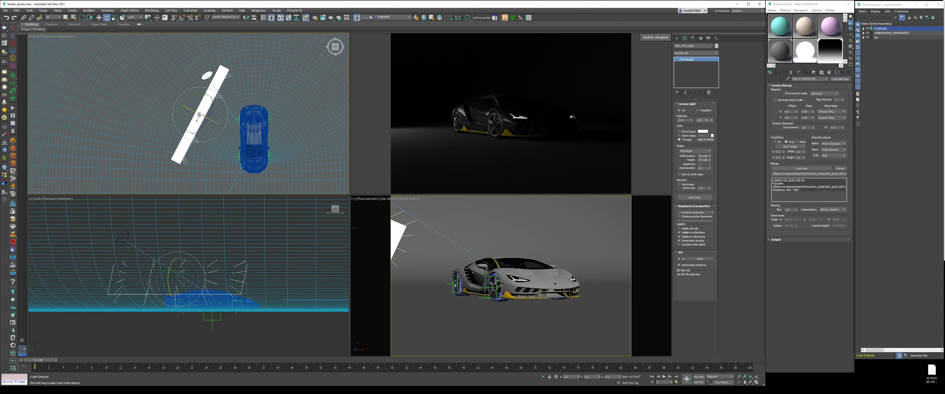
{"action": "left_click", "coordinate": [133, 17]}
{"action": "left_click", "coordinate": [132, 22]}
{"action": "left_click", "coordinate": [133, 17]}
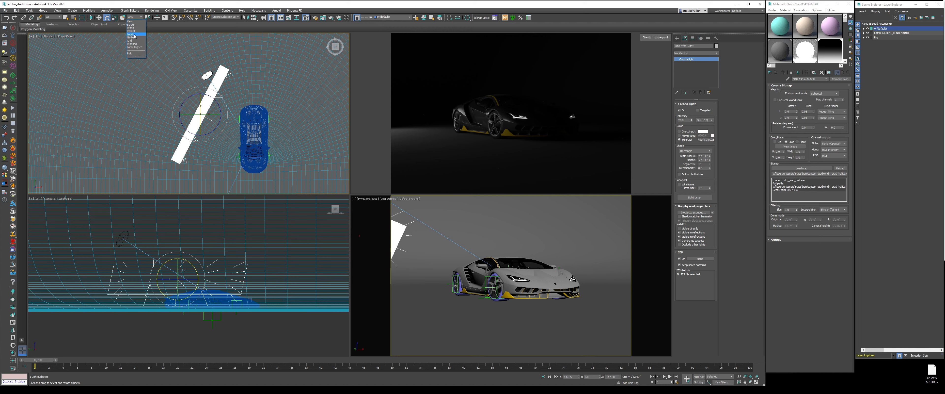
{"action": "left_click", "coordinate": [132, 37]}
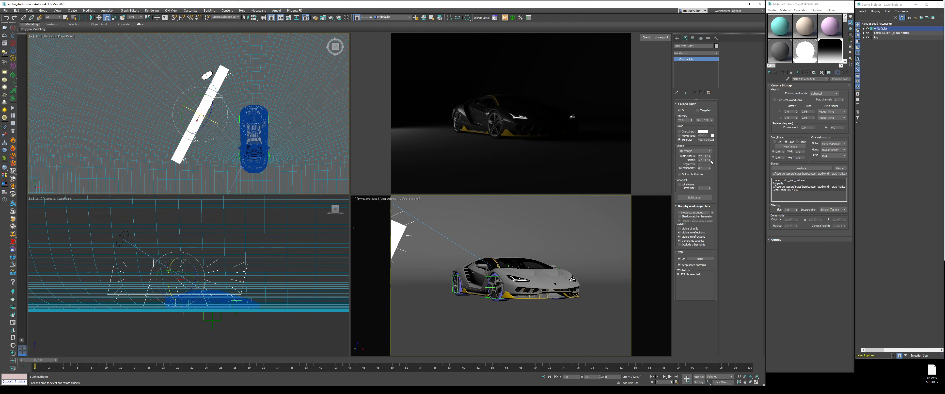
Enlarge the side rectangle light, rotate it slightly toward the car's length, and fine-tune its position and height
{"action": "left_click_drag", "start_coordinate": [711, 162], "coordinate": [710, 149]}
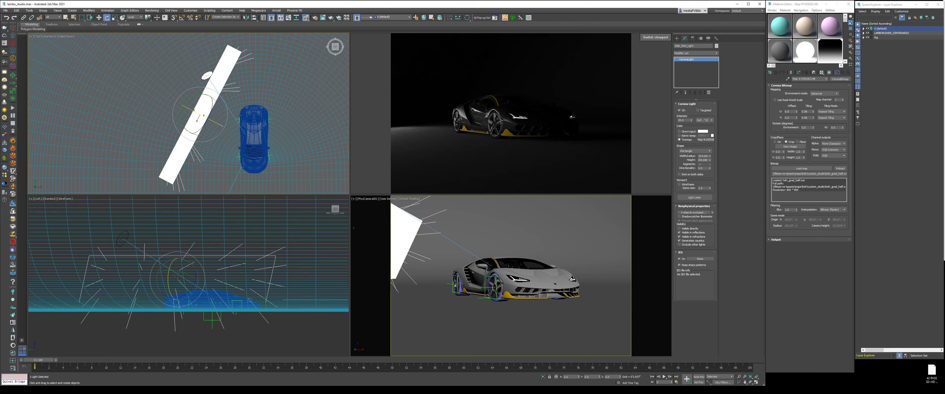
{"action": "mouse_move", "coordinate": [207, 117]}
{"action": "left_mouse_down"}
{"action": "mouse_move", "coordinate": [229, 122]}
{"action": "mouse_move", "coordinate": [206, 124]}
{"action": "mouse_move", "coordinate": [208, 112]}
{"action": "left_mouse_up"}
{"action": "key", "text": "w"}
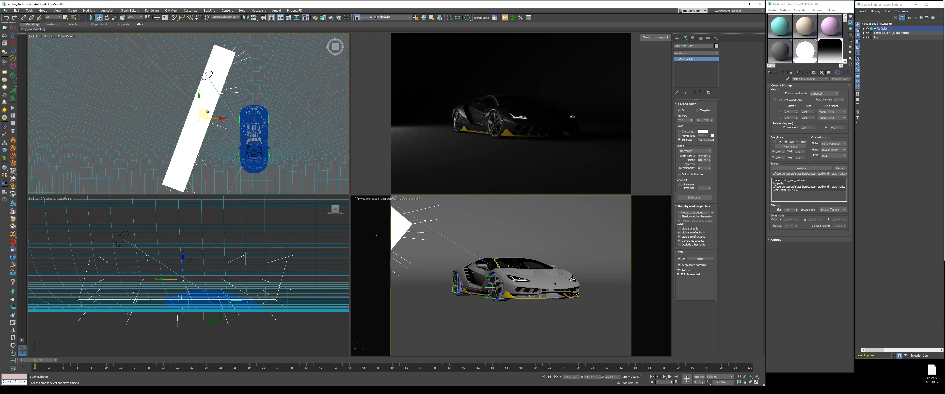
{"action": "right_click", "coordinate": [169, 251]}
{"action": "left_click_drag", "start_coordinate": [184, 262], "coordinate": [183, 261]}
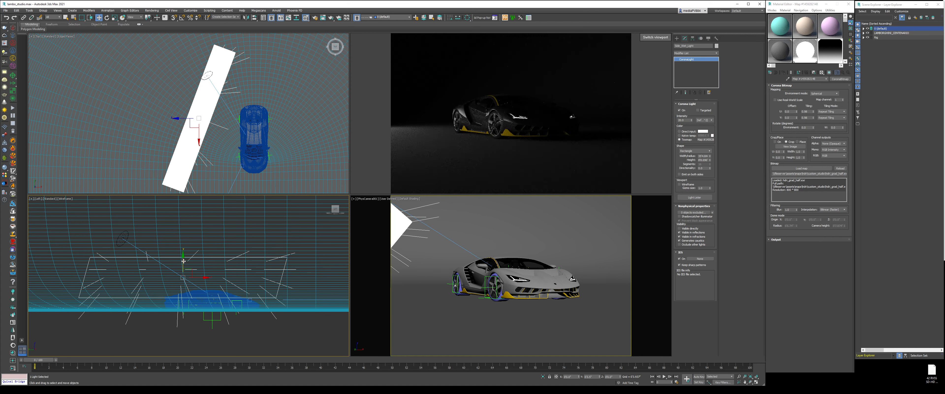
{"action": "left_click", "coordinate": [260, 336]}
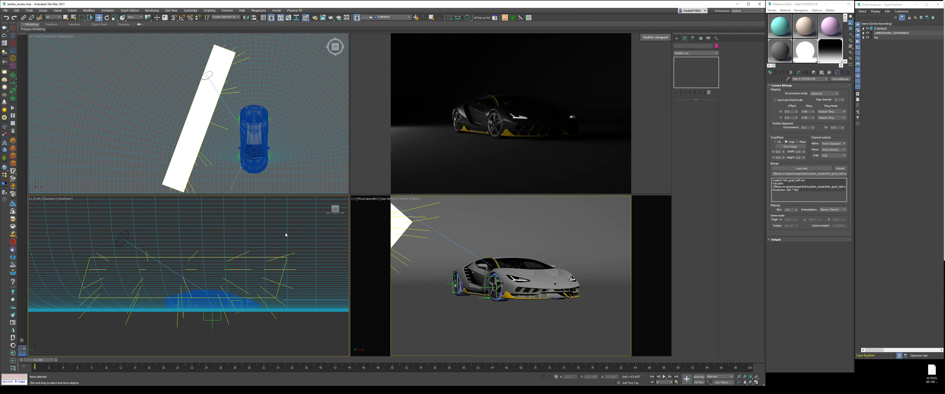
Set the side light's intensity to 15 and try a directionality of 0.8
{"action": "left_click", "coordinate": [202, 104]}
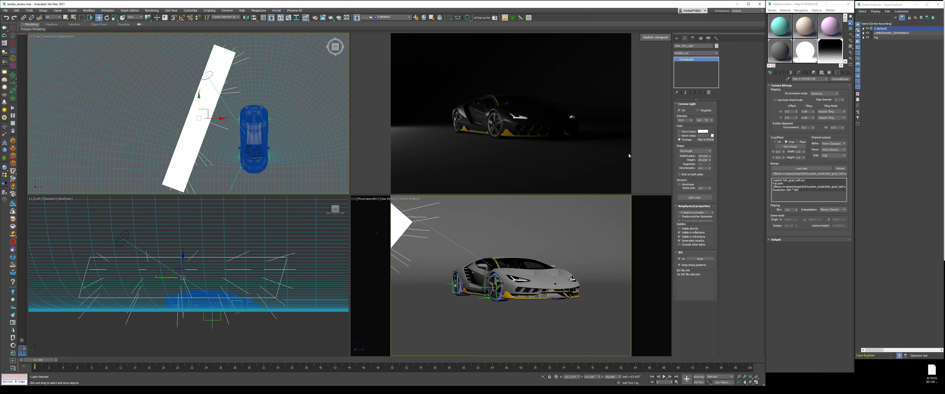
{"action": "double_click", "coordinate": [688, 120]}
{"action": "type", "text": "15"}
{"action": "key", "text": "Return"}
{"action": "double_click", "coordinate": [703, 167]}
{"action": "type", "text": "0.8"}
{"action": "key", "text": "Return"}
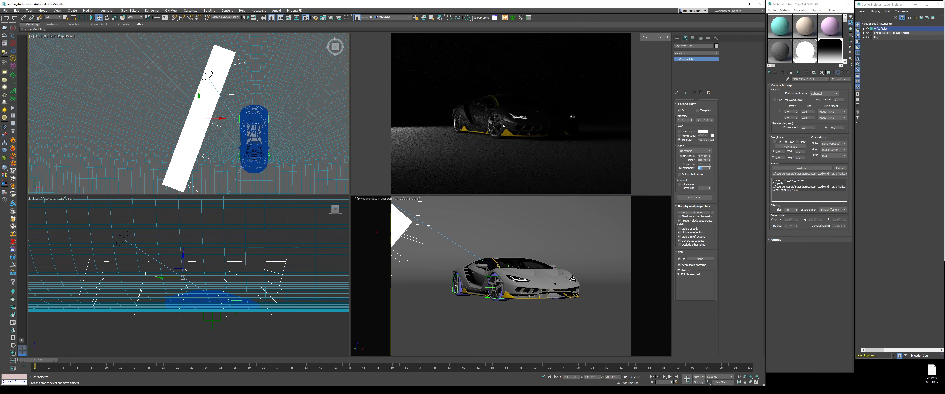
Reduce the side light's directionality to 0.4, and finally to 0.35
{"action": "type", "text": "0.4"}
{"action": "key", "text": "Return"}
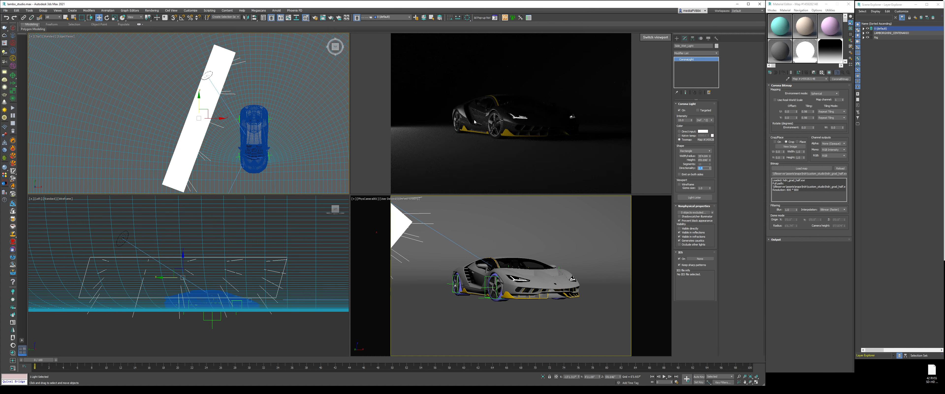
{"action": "key", "text": "Return"}
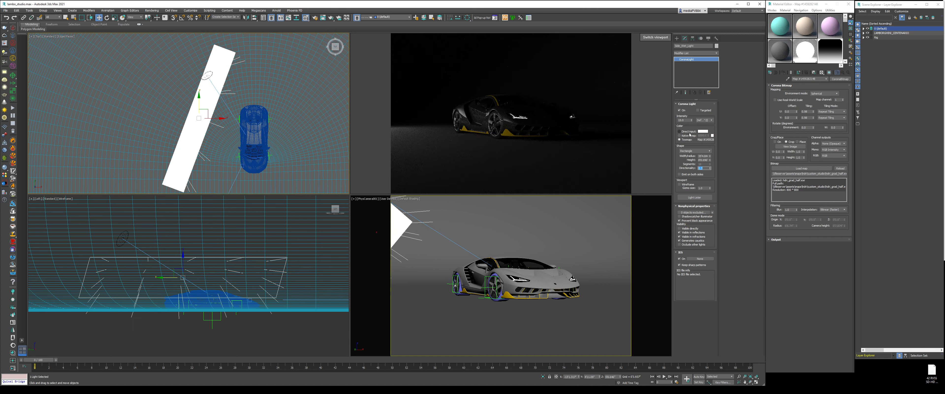
{"action": "type", "text": ".35"}
{"action": "key", "text": "Return"}
{"action": "left_click", "coordinate": [743, 168]}
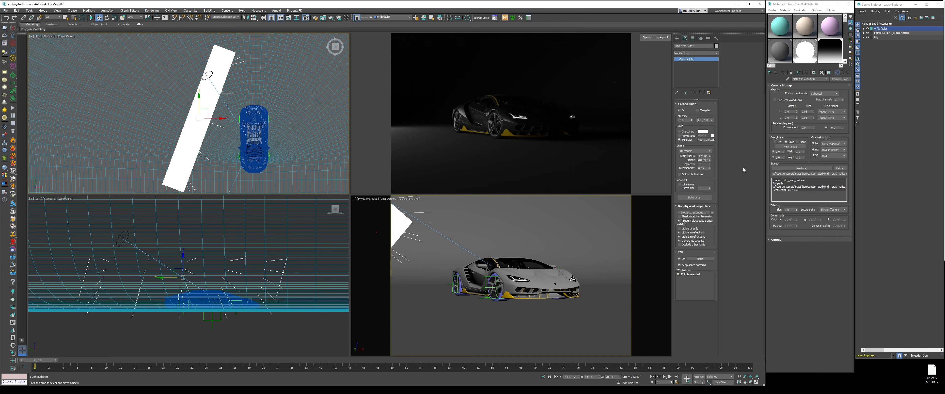
Exclude the studio cyclorama backdrop from the side light's illumination
{"action": "left_click", "coordinate": [693, 212]}
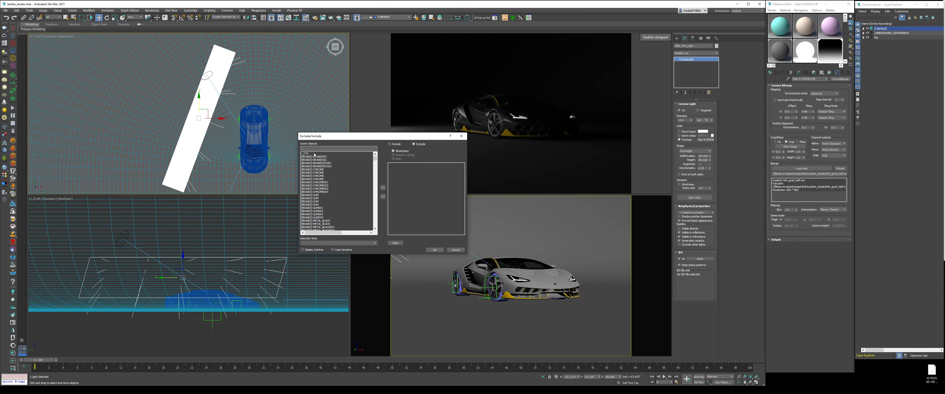
{"action": "double_click", "coordinate": [307, 153]}
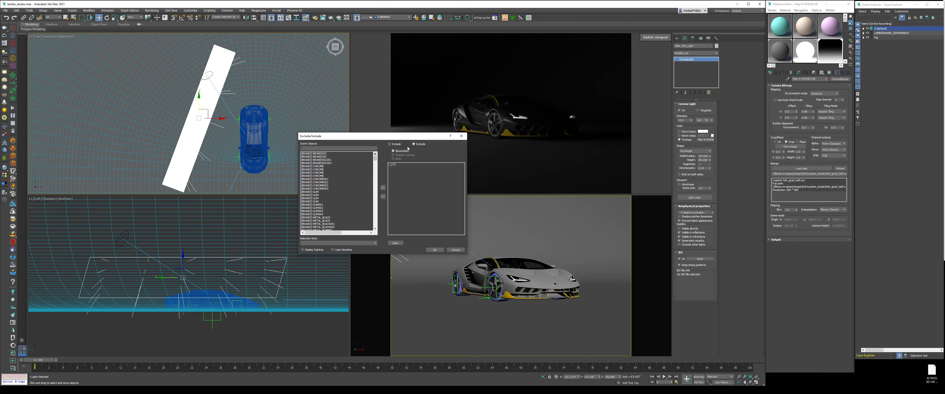
{"action": "left_click", "coordinate": [434, 250]}
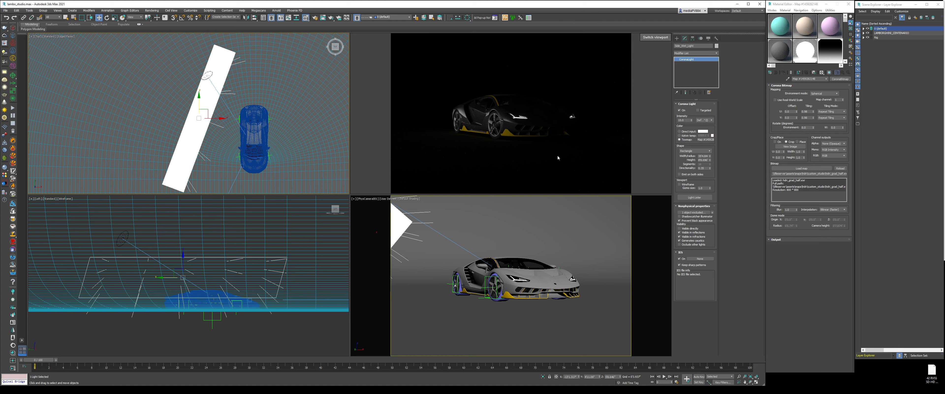
Turn on Hero_Light and compare the render with the reference photo of the blue car in the browser
{"action": "left_click", "coordinate": [209, 73]}
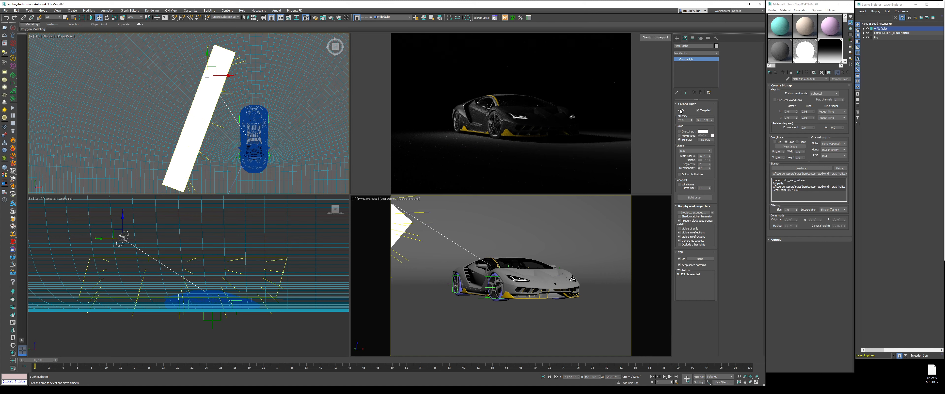
{"action": "left_click", "coordinate": [298, 332]}
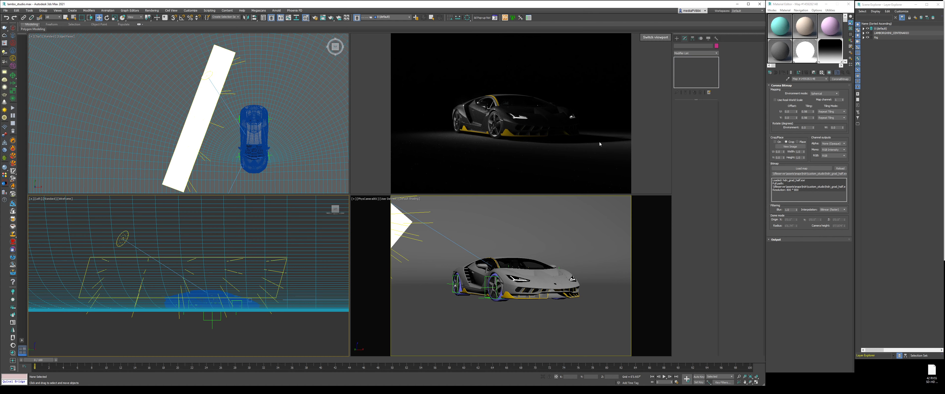
{"action": "left_click", "coordinate": [183, 390]}
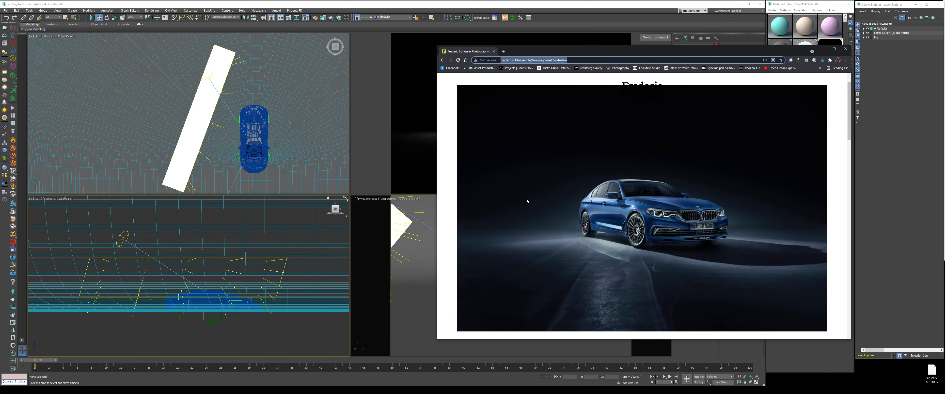
{"action": "key", "text": "alt+Tab"}
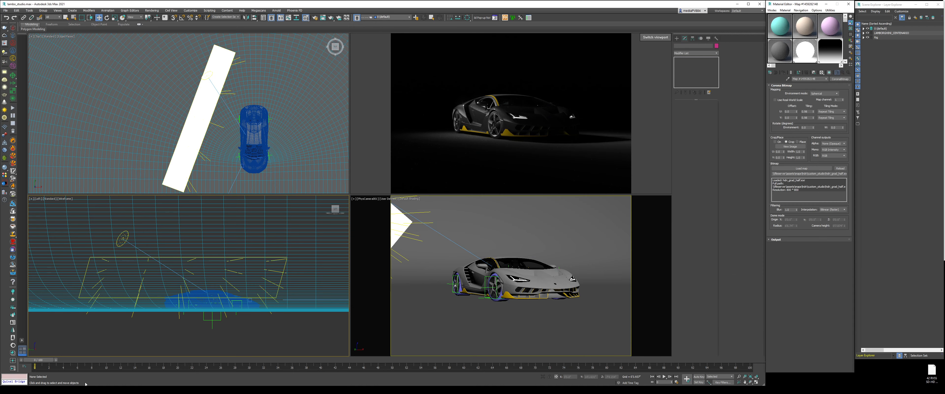
{"action": "key", "text": "alt+Tab"}
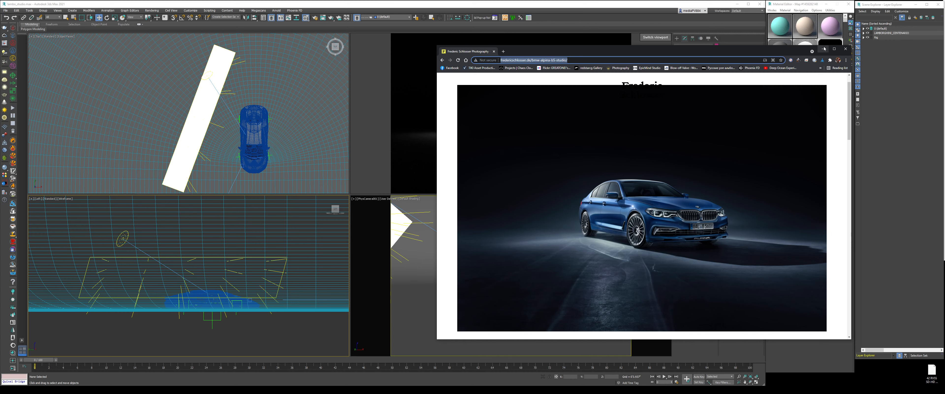
{"action": "left_click", "coordinate": [822, 49]}
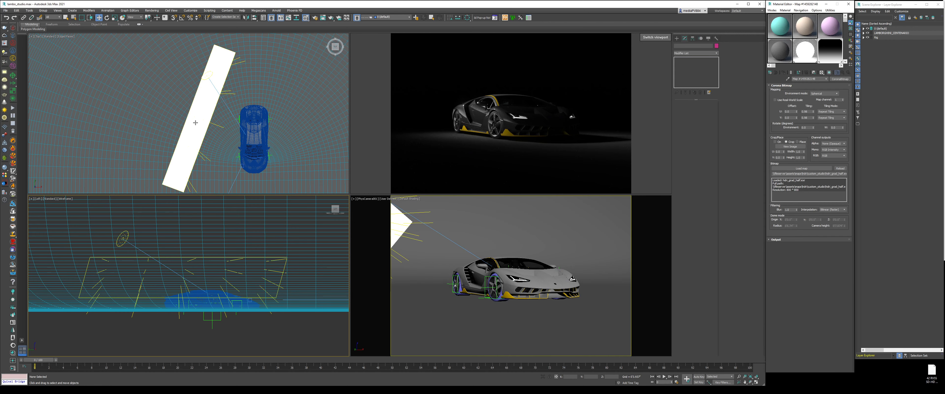
Turn off both the side light and the hero light
{"action": "left_click", "coordinate": [186, 122]}
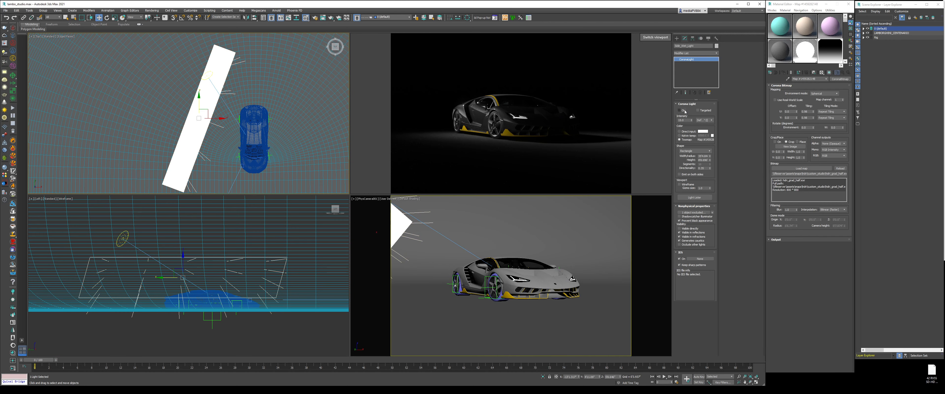
{"action": "left_click", "coordinate": [684, 110]}
{"action": "left_click", "coordinate": [206, 77]}
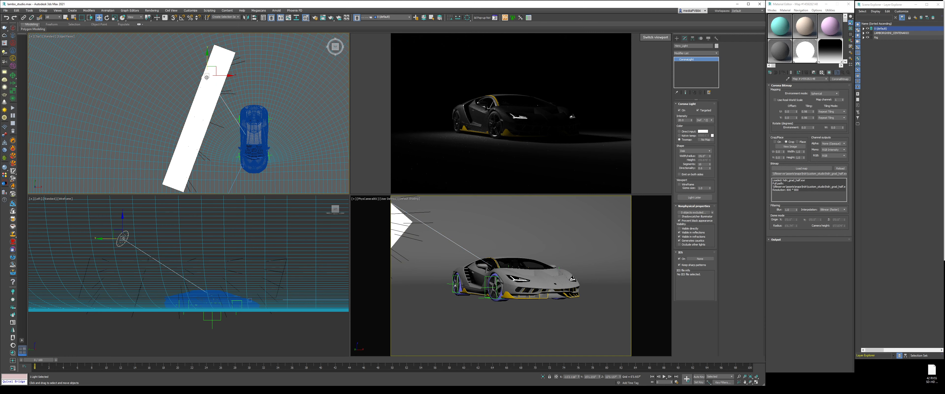
{"action": "left_click", "coordinate": [688, 110]}
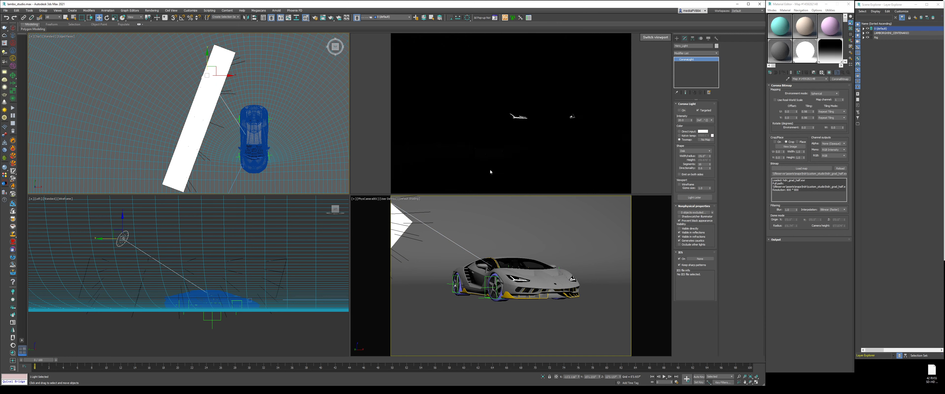
{"action": "left_click", "coordinate": [251, 327]}
Create a rectangular CoronaLight over the rear part of the car in the top view and raise it above the car
{"action": "left_click", "coordinate": [677, 37]}
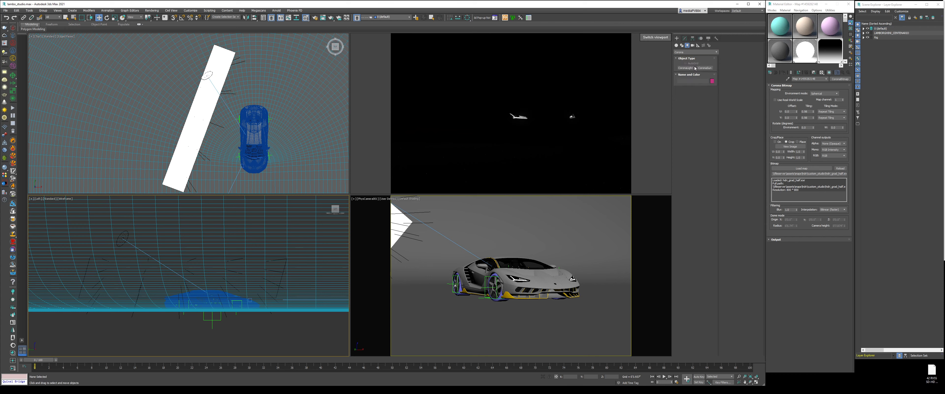
{"action": "left_click", "coordinate": [685, 68]}
{"action": "middle_click_drag", "start_coordinate": [290, 103], "coordinate": [239, 125]}
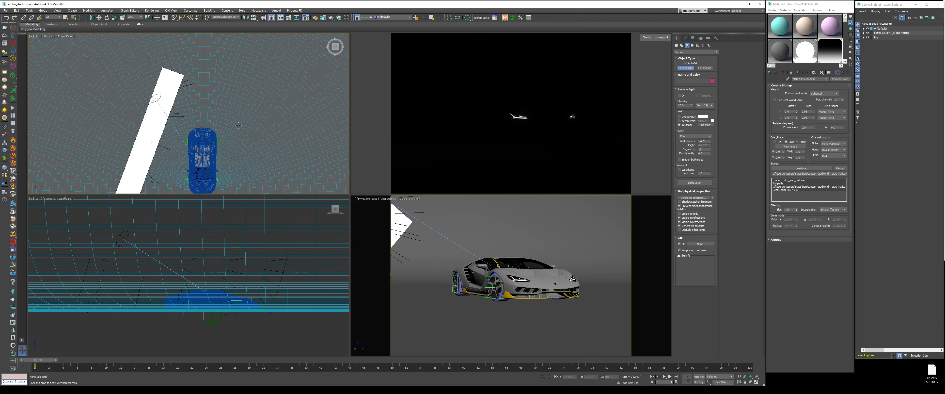
{"action": "left_click", "coordinate": [695, 137]}
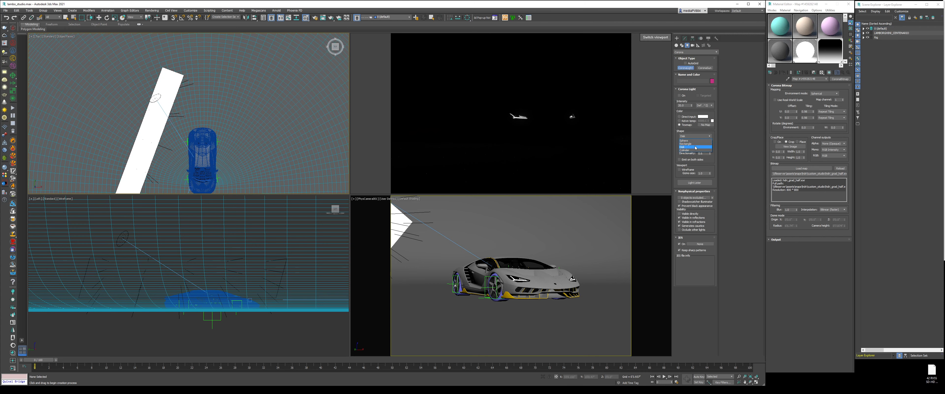
{"action": "left_click", "coordinate": [694, 143]}
{"action": "middle_click_drag", "start_coordinate": [290, 86], "coordinate": [291, 87]}
{"action": "left_click_drag", "start_coordinate": [157, 68], "coordinate": [244, 136]}
{"action": "right_click", "coordinate": [131, 294]}
{"action": "left_click_drag", "start_coordinate": [128, 302], "coordinate": [132, 255]}
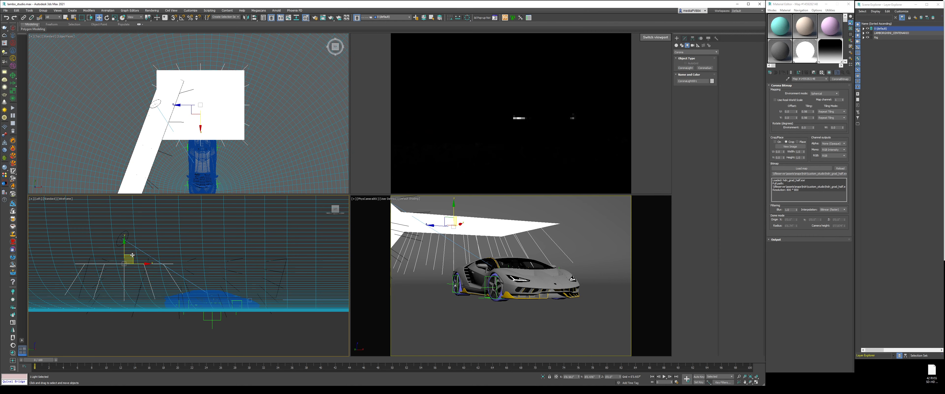
Tilt the new overhead area light toward the car in the left view and check its list of excluded objects
{"action": "key", "text": "1"}
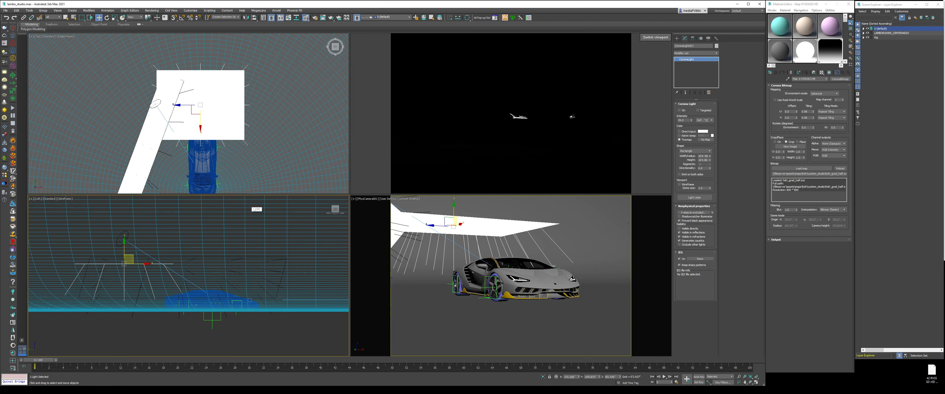
{"action": "right_click", "coordinate": [710, 168]}
{"action": "middle_click_drag", "start_coordinate": [179, 275], "coordinate": [195, 286]}
{"action": "right_click", "coordinate": [152, 283]}
{"action": "left_click", "coordinate": [164, 291]}
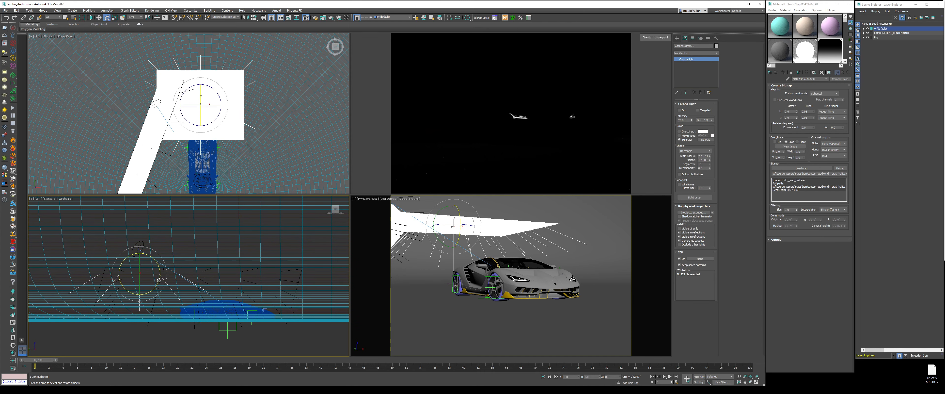
{"action": "left_click_drag", "start_coordinate": [159, 281], "coordinate": [161, 270]}
{"action": "right_click", "coordinate": [160, 270]}
{"action": "left_click", "coordinate": [172, 272]}
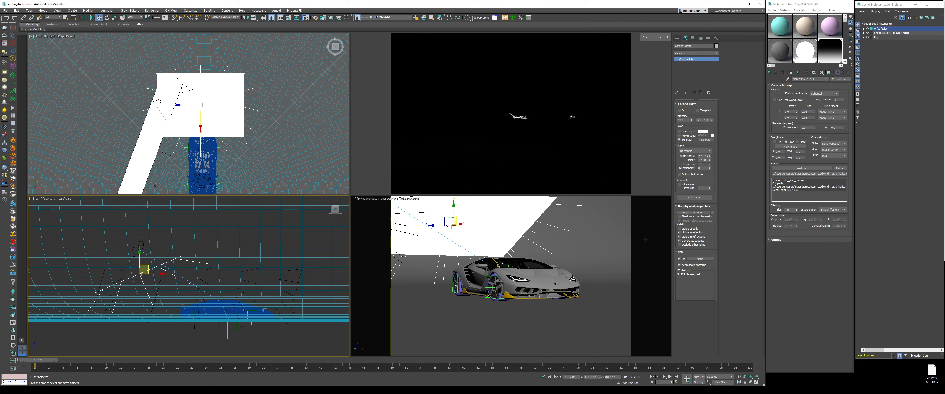
{"action": "left_click", "coordinate": [704, 213]}
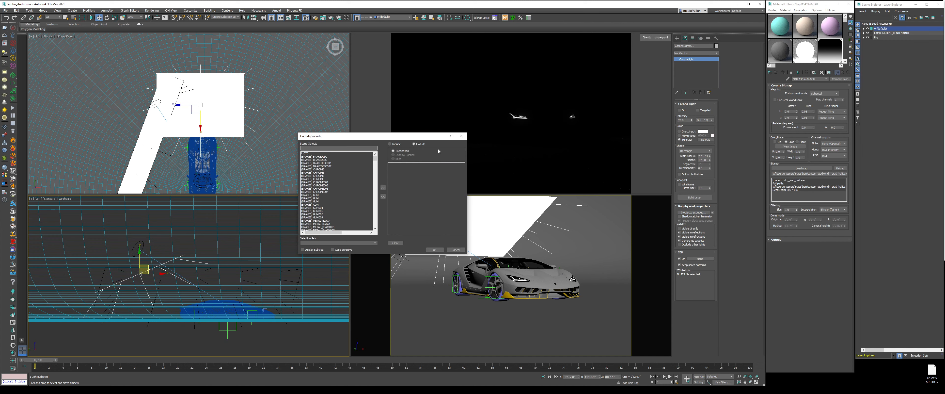
{"action": "left_click", "coordinate": [435, 250]}
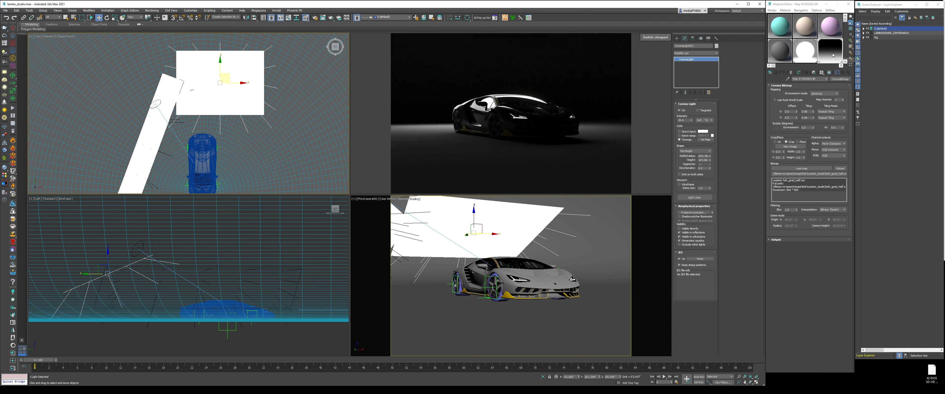
Assign a CoronaBitmap as the overhead light's texmap and load the sphere EXR with the soft round gradient
{"action": "left_click", "coordinate": [706, 140]}
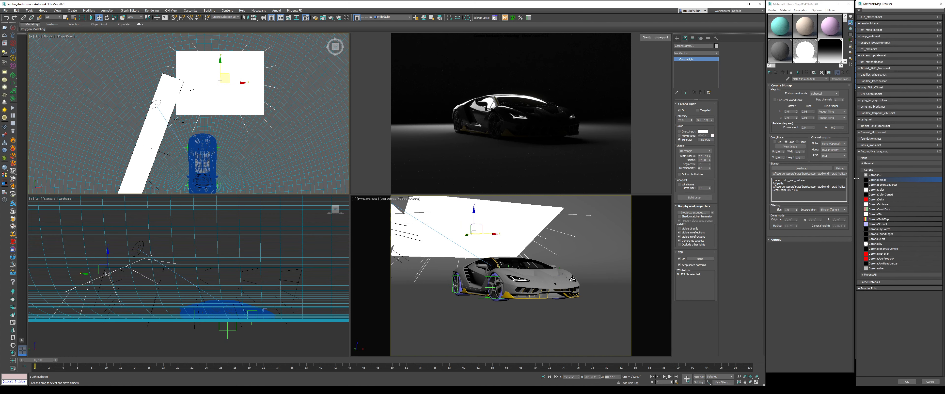
{"action": "double_click", "coordinate": [892, 180]}
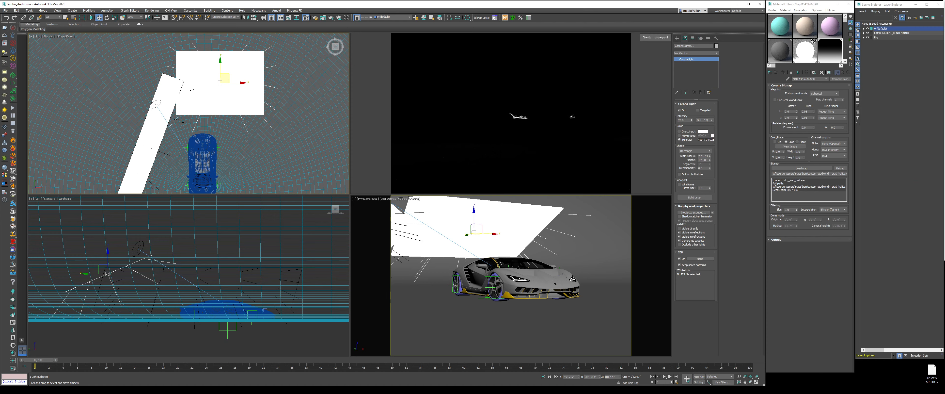
{"action": "left_click", "coordinate": [831, 21]}
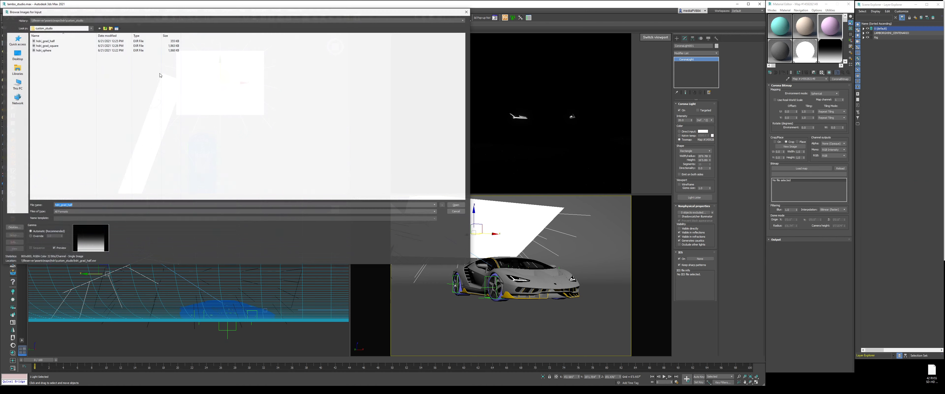
{"action": "left_click", "coordinate": [44, 50]}
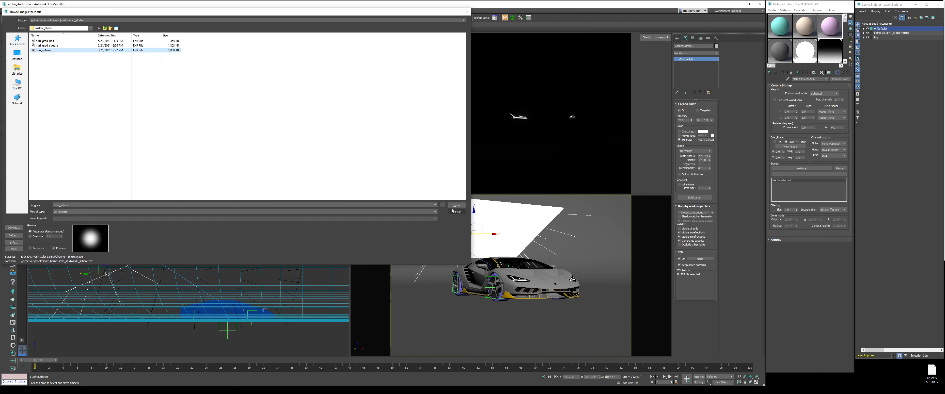
{"action": "left_click", "coordinate": [47, 46]}
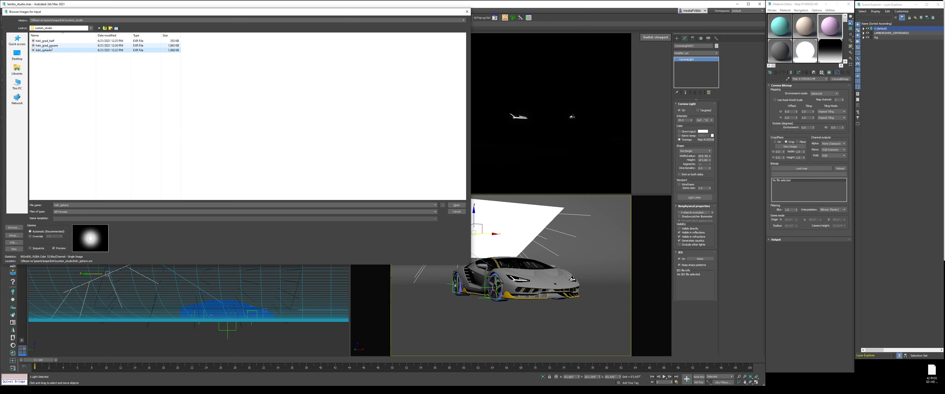
{"action": "left_click", "coordinate": [48, 51]}
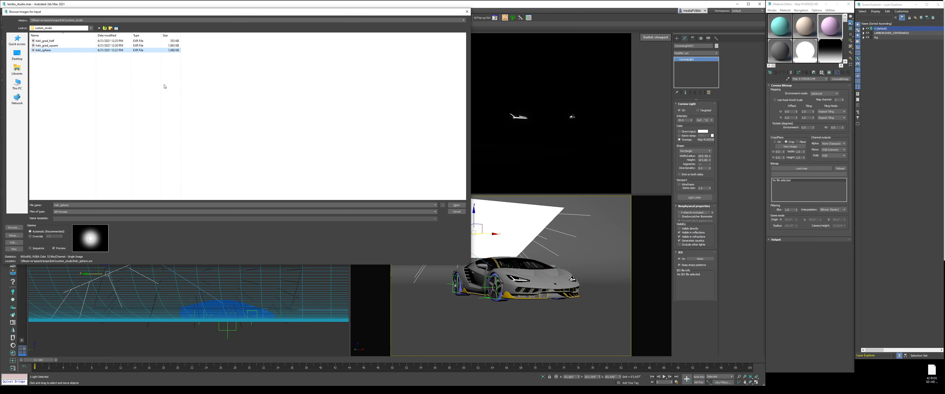
{"action": "left_click", "coordinate": [456, 205]}
{"action": "left_click", "coordinate": [473, 201]}
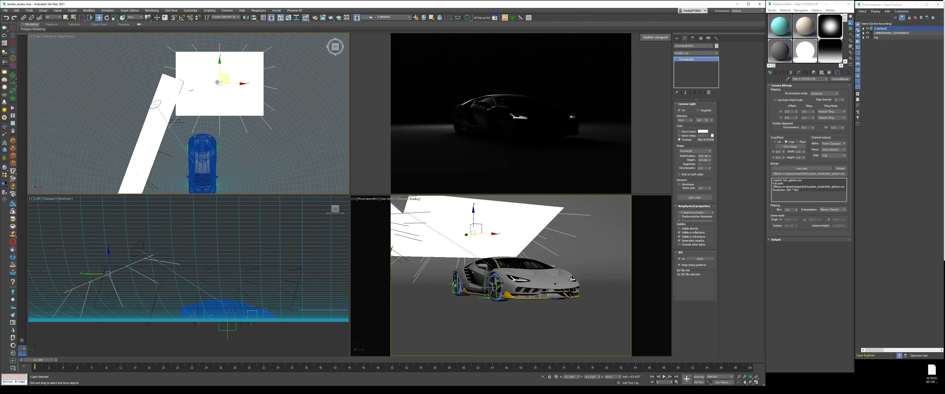
Move the overhead light closer to the rear of the car in the top view and compare with the reference photo
{"action": "mouse_move", "coordinate": [227, 74]}
{"action": "left_mouse_down"}
{"action": "mouse_move", "coordinate": [211, 85]}
{"action": "mouse_move", "coordinate": [225, 80]}
{"action": "left_mouse_up"}
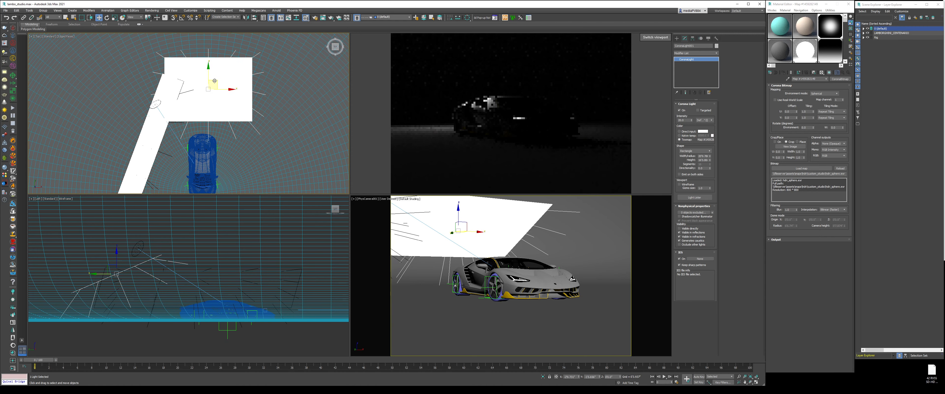
{"action": "key", "text": "alt+Tab"}
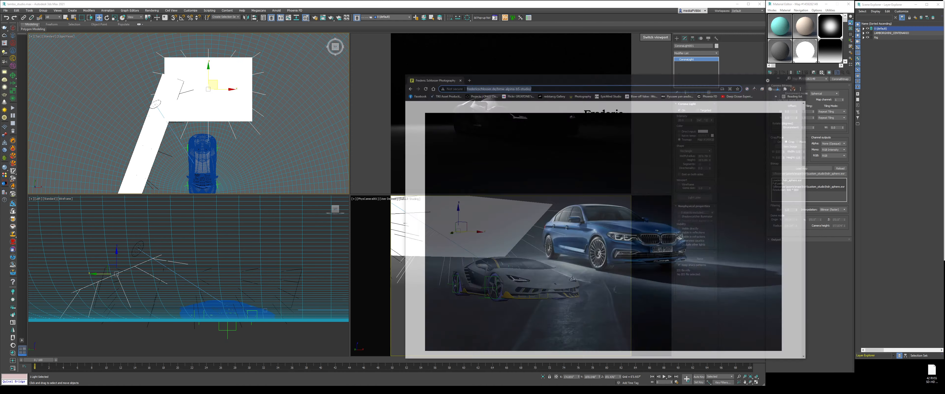
{"action": "key", "text": "alt+Tab"}
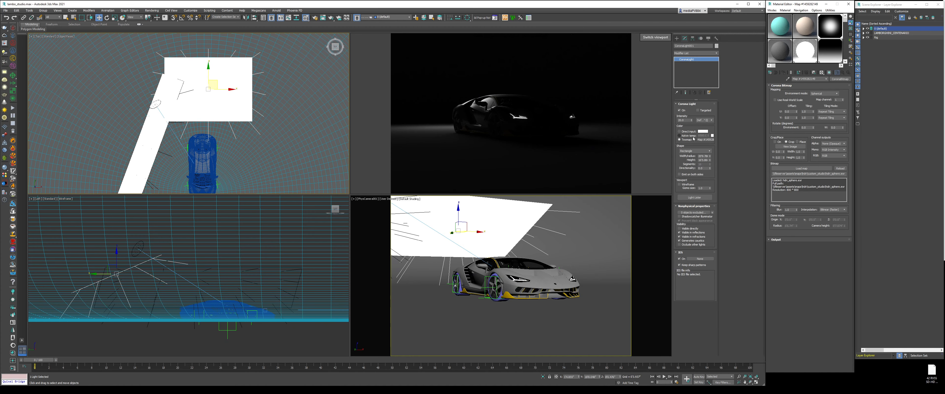
Set the overhead light's intensity to 10 and reduce the size of its rectangle
{"action": "double_click", "coordinate": [683, 120]}
{"action": "type", "text": "10"}
{"action": "key", "text": "Return"}
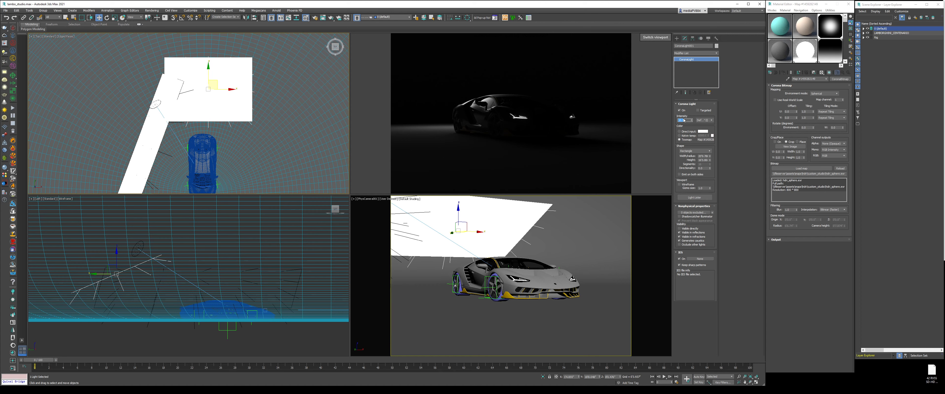
{"action": "left_click_drag", "start_coordinate": [710, 157], "coordinate": [711, 163]}
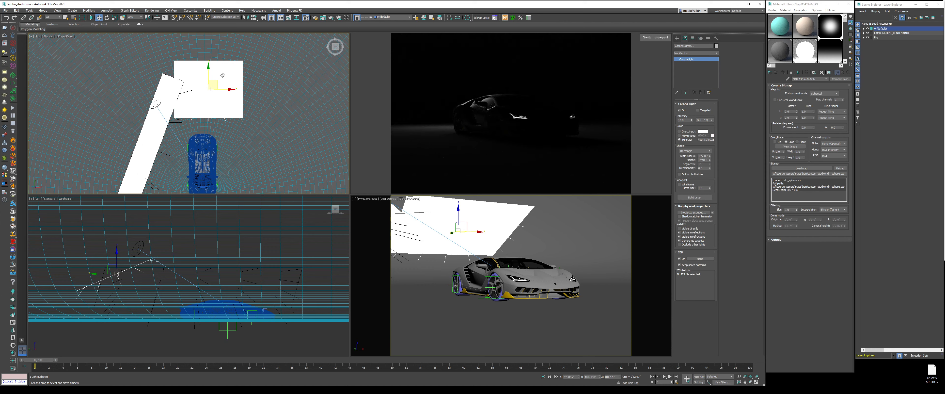
Reposition the overhead light behind the car in the top view and lower it slightly in the left view
{"action": "left_click_drag", "start_coordinate": [216, 82], "coordinate": [203, 80]}
{"action": "right_click", "coordinate": [117, 269]}
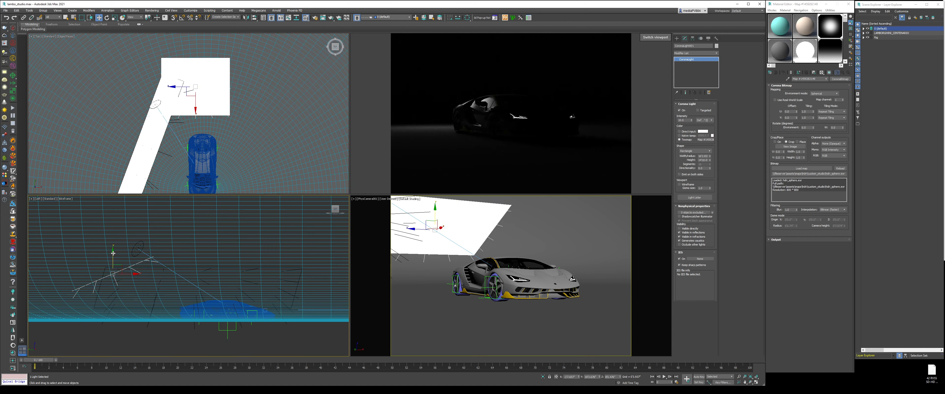
{"action": "left_click_drag", "start_coordinate": [115, 253], "coordinate": [117, 257]}
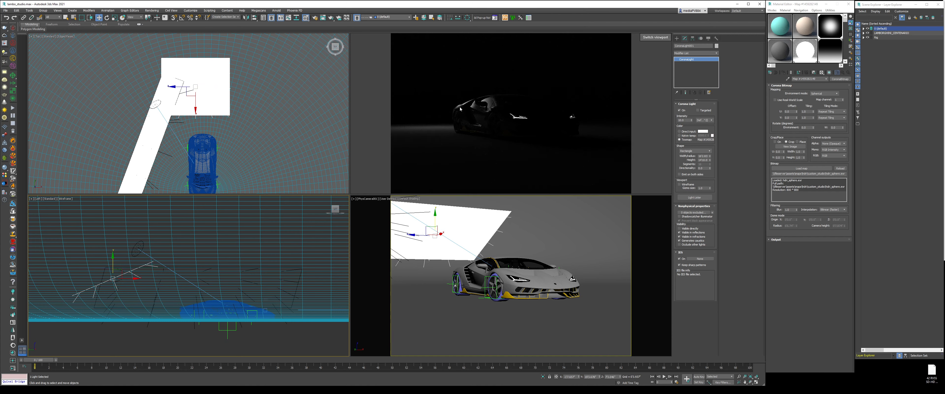
{"action": "left_click_drag", "start_coordinate": [114, 263], "coordinate": [114, 265]}
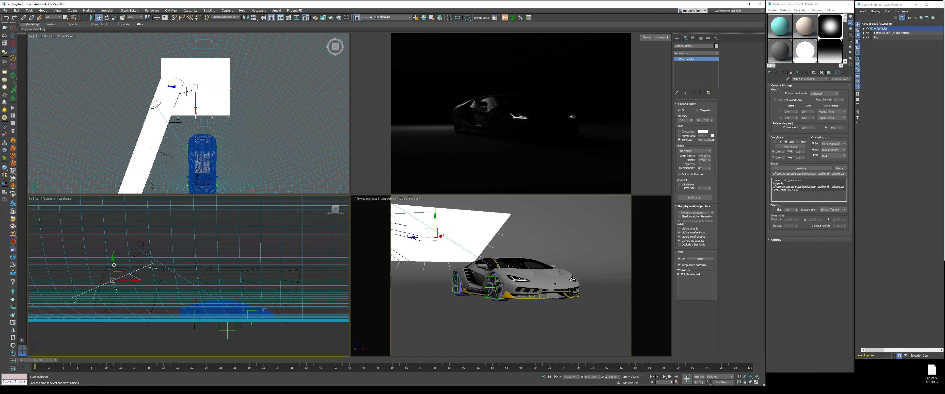
{"action": "right_click", "coordinate": [208, 78]}
{"action": "left_click_drag", "start_coordinate": [208, 79], "coordinate": [211, 77]}
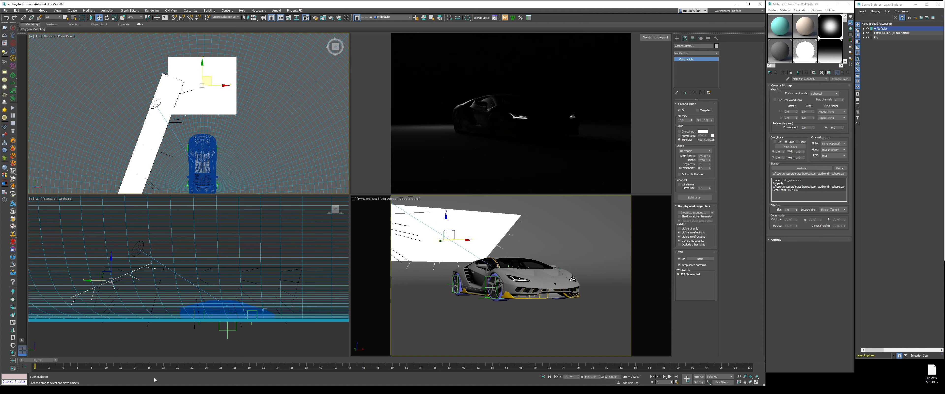
Check the blue car reference photo in the browser, return to the scene and select the round targeted light in the left view
{"action": "key", "text": "alt+Tab"}
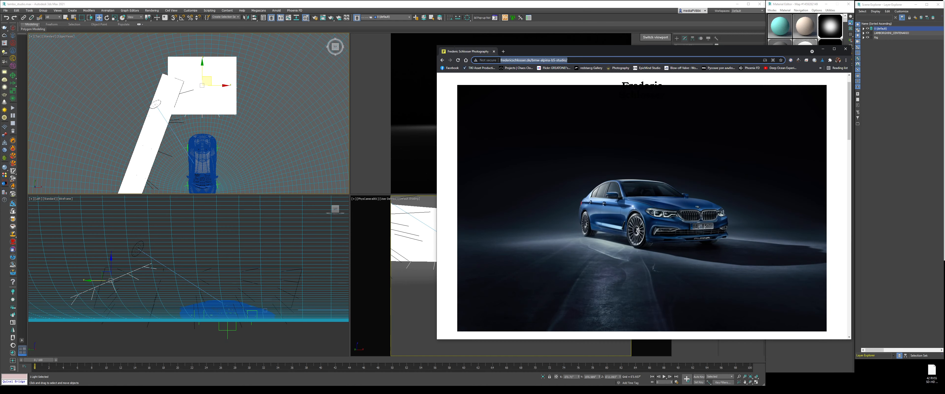
{"action": "key", "text": "alt+Tab"}
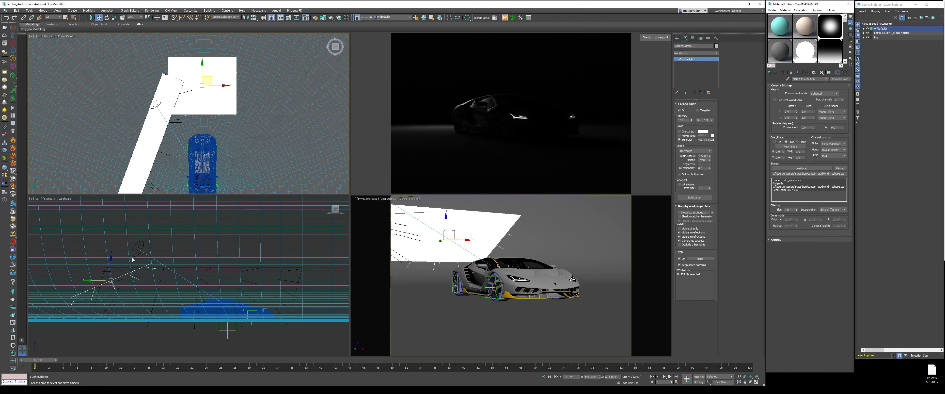
{"action": "left_click", "coordinate": [141, 248]}
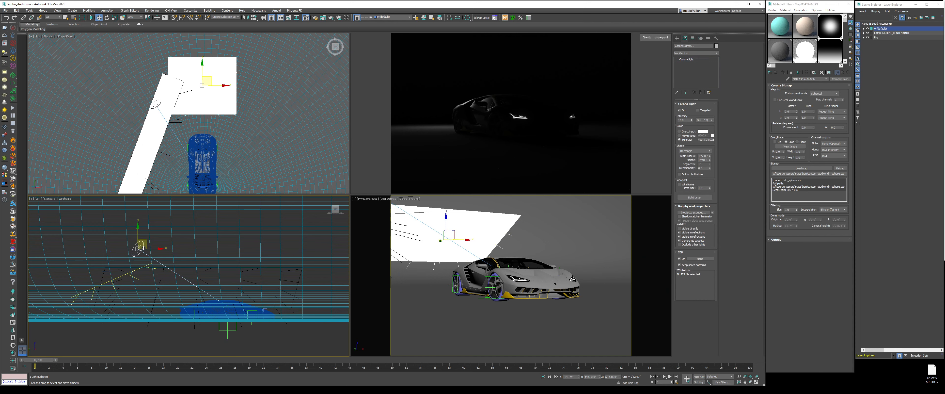
Toggle the rectangular overhead light to compare its effect, and exclude the first listed scene object from its illumination
{"action": "left_click", "coordinate": [682, 110]}
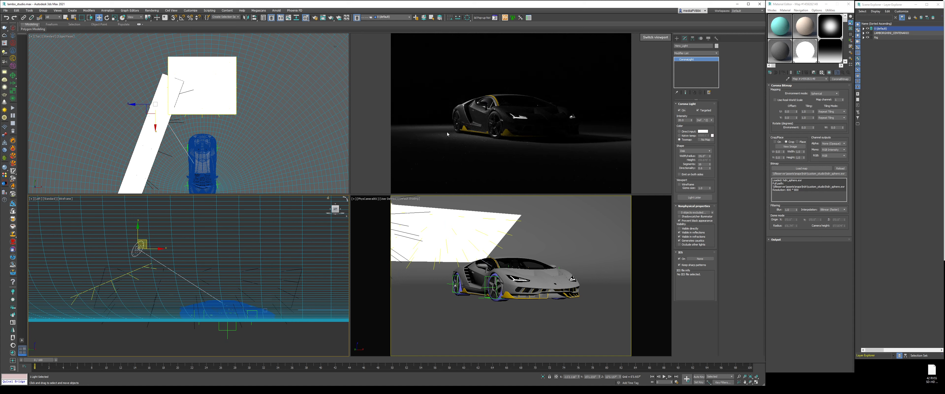
{"action": "left_click", "coordinate": [204, 102]}
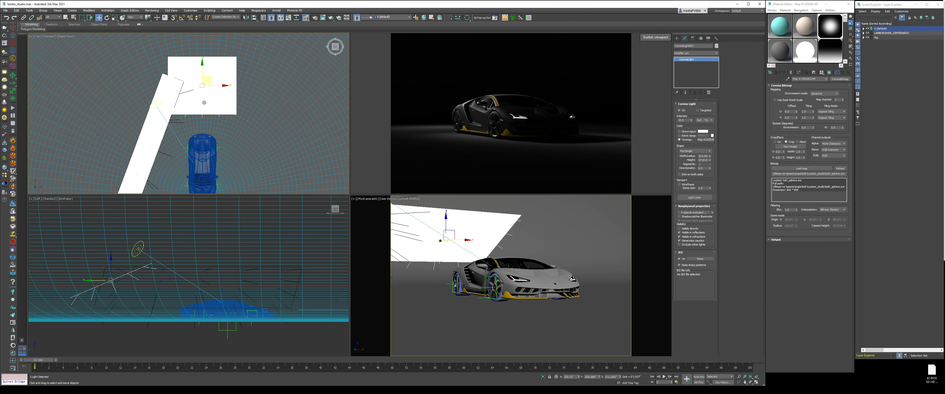
{"action": "left_click", "coordinate": [682, 110]}
{"action": "left_click", "coordinate": [693, 212]}
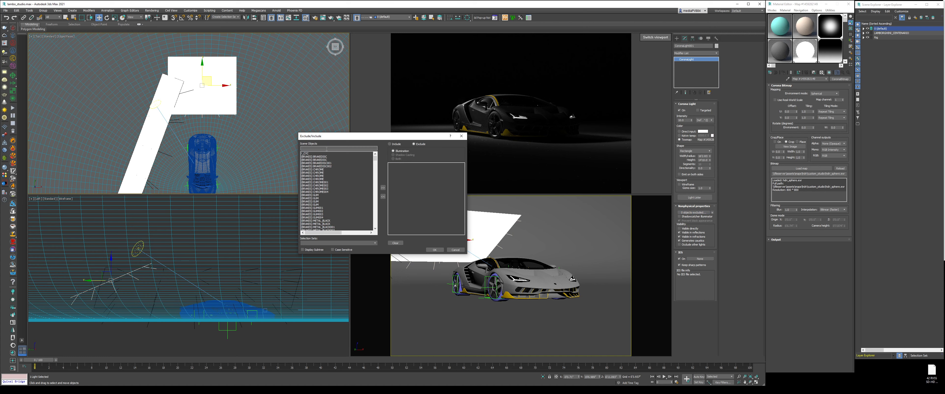
{"action": "double_click", "coordinate": [325, 153]}
{"action": "left_click", "coordinate": [435, 249]}
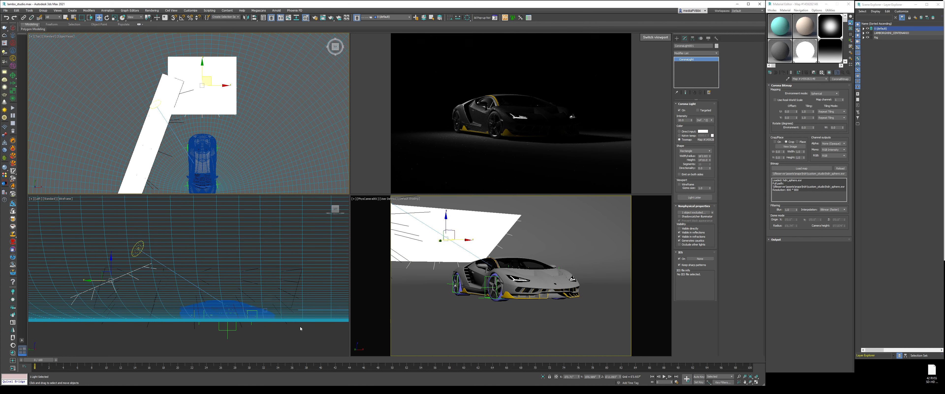
{"action": "left_click", "coordinate": [682, 111]}
Check the BMW reference photo and clone the rectangular overhead light as an independent copy named softlight_driverside
{"action": "left_click", "coordinate": [70, 389]}
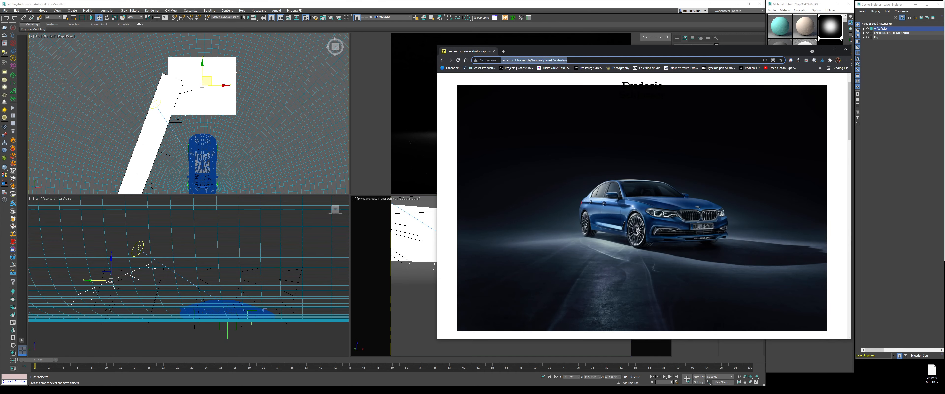
{"action": "left_click", "coordinate": [144, 166]}
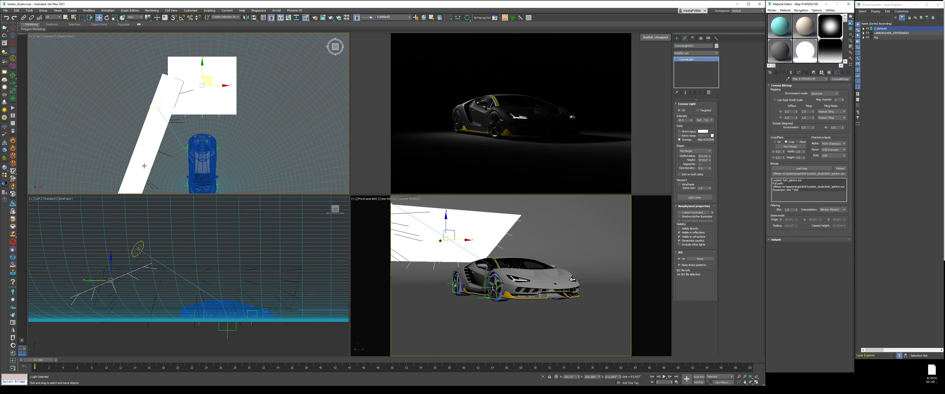
{"action": "middle_click_drag", "start_coordinate": [226, 93], "coordinate": [220, 75]}
{"action": "scroll", "coordinate": [221, 75], "scroll_direction": "down", "scroll_amount": 2}
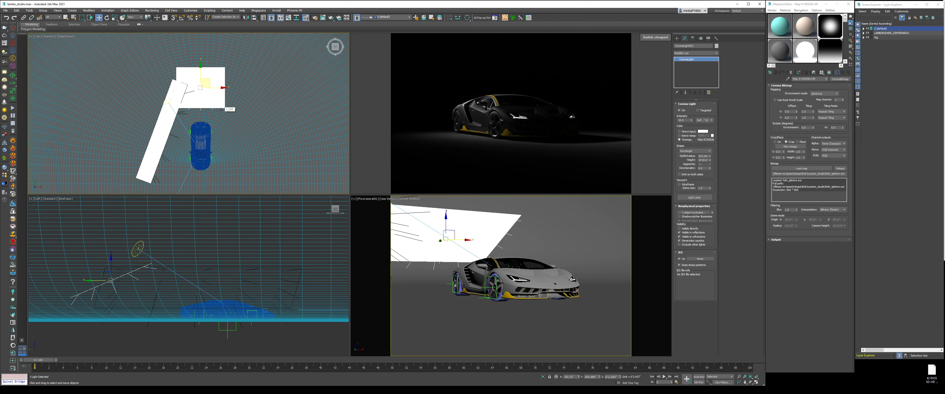
{"action": "key", "text": "ctrl+v"}
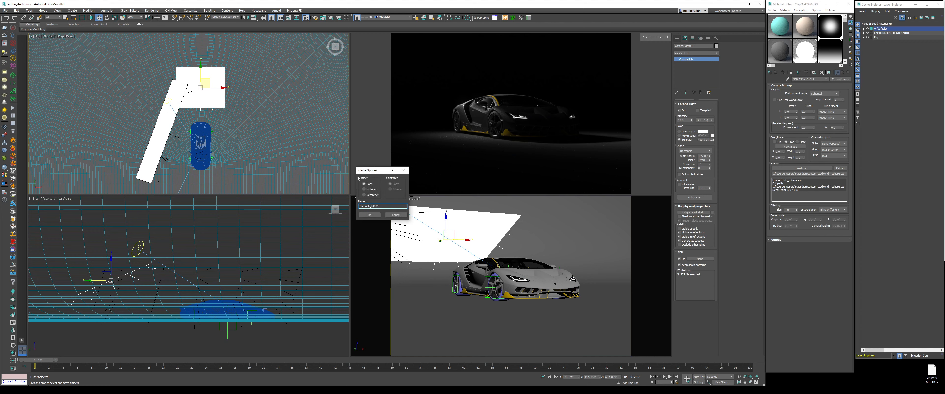
{"action": "double_click", "coordinate": [387, 206]}
{"action": "type", "text": "softlight_driverside"}
{"action": "key", "text": "Return"}
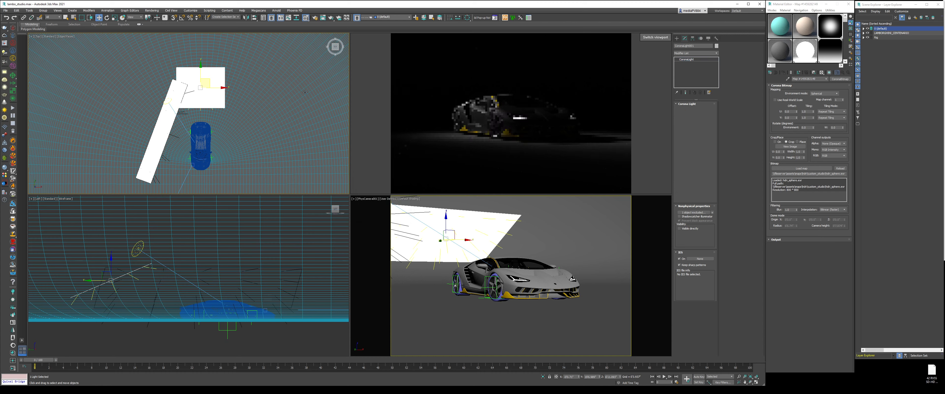
Move the softlight_driverside light diagonally away from the original to the car's driver side and rotate it to an oblique angle
{"action": "left_click_drag", "start_coordinate": [215, 87], "coordinate": [268, 135]}
{"action": "right_click", "coordinate": [243, 120]}
{"action": "left_click", "coordinate": [252, 127]}
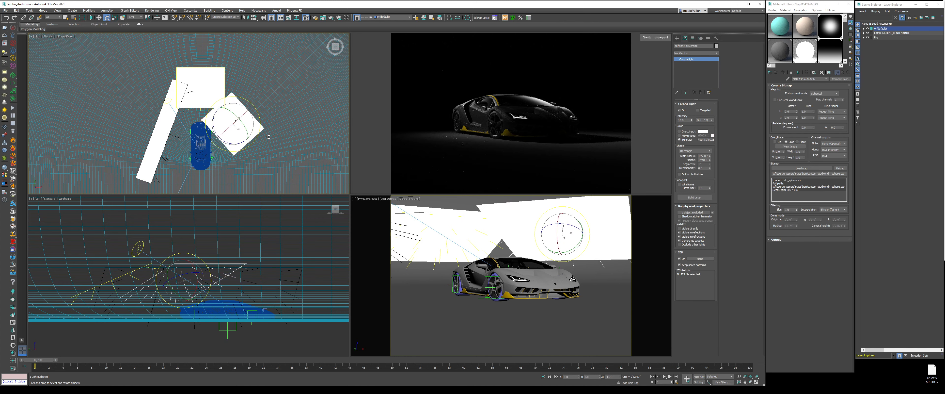
{"action": "key", "text": "w"}
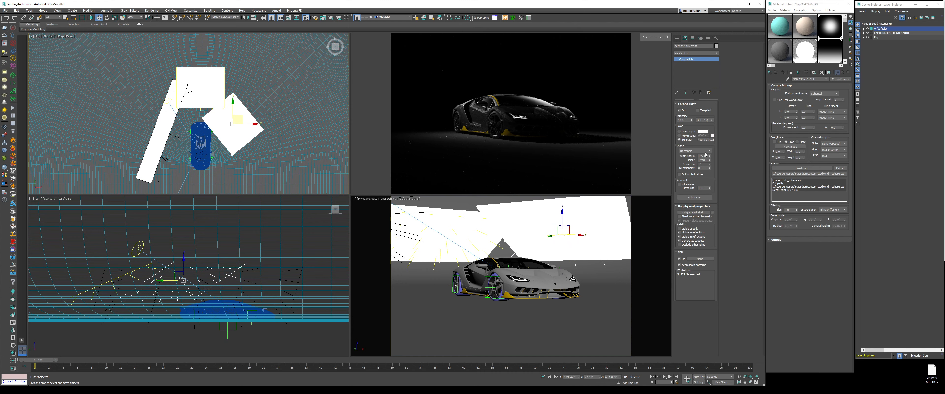
Widen the softlight_driverside light, shift it slightly away from the car, and reduce its intensity
{"action": "left_click_drag", "start_coordinate": [709, 156], "coordinate": [707, 147]}
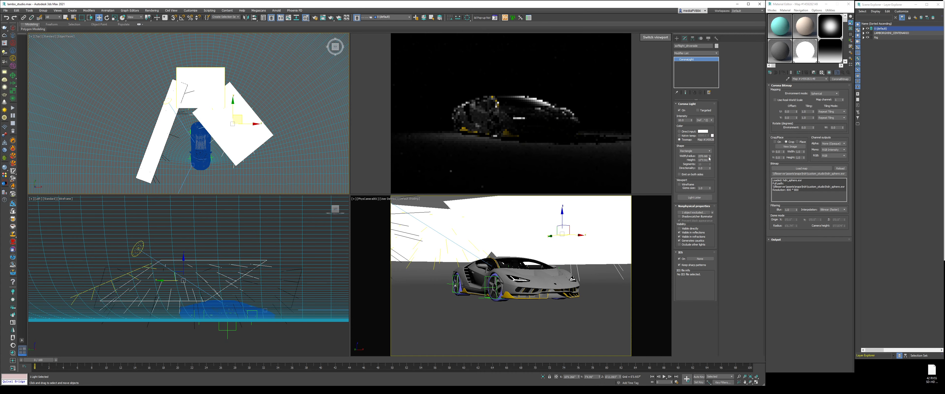
{"action": "mouse_move", "coordinate": [243, 115]}
{"action": "left_mouse_down"}
{"action": "mouse_move", "coordinate": [259, 117]}
{"action": "mouse_move", "coordinate": [251, 109]}
{"action": "left_mouse_up"}
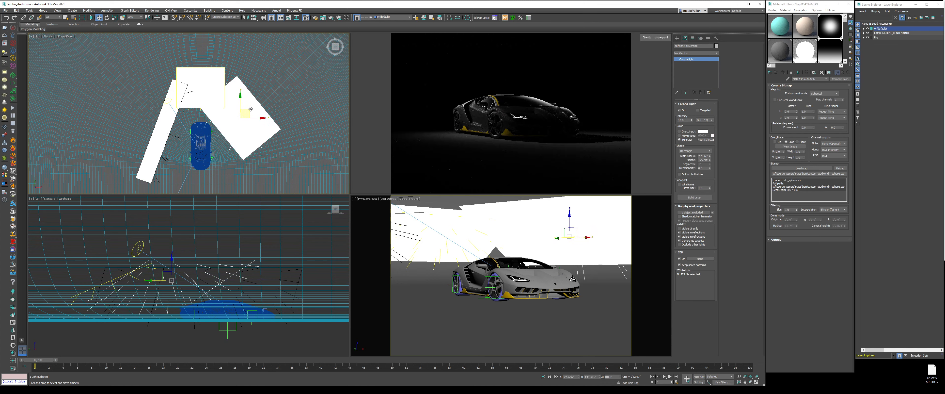
{"action": "double_click", "coordinate": [681, 120]}
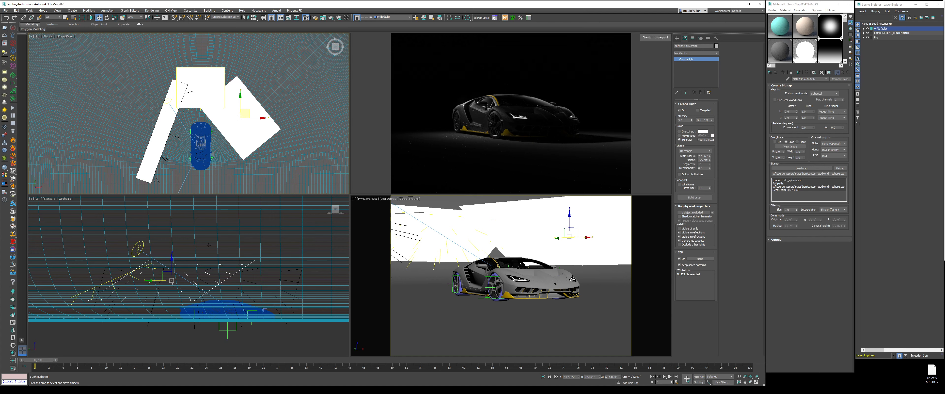
Compare with the reference photo, raise the softlight_driverside light slightly and fine-tune its sideways position beside the car
{"action": "key", "text": "alt+Tab"}
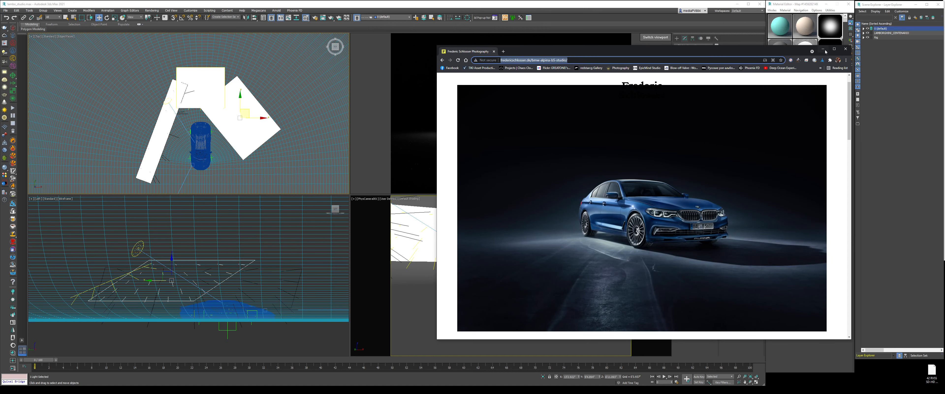
{"action": "left_click", "coordinate": [823, 50]}
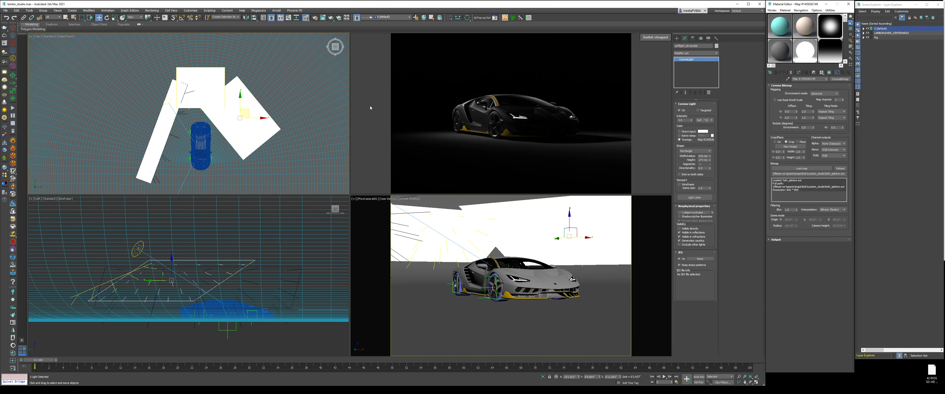
{"action": "left_click_drag", "start_coordinate": [248, 110], "coordinate": [244, 106]}
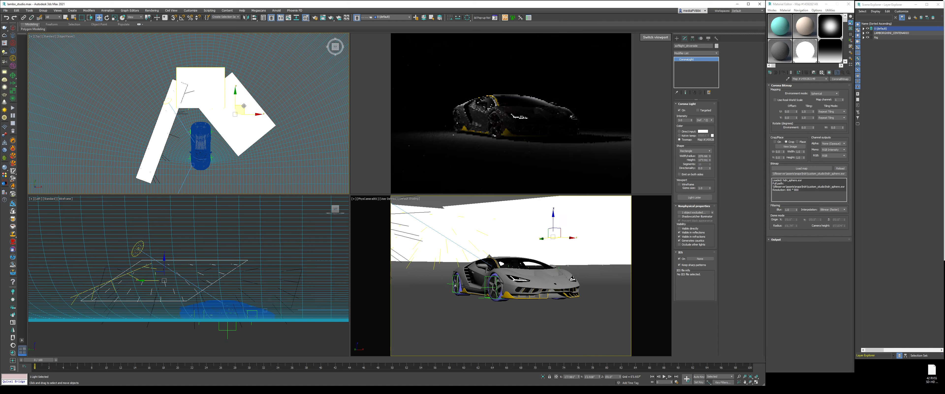
{"action": "right_click", "coordinate": [169, 275]}
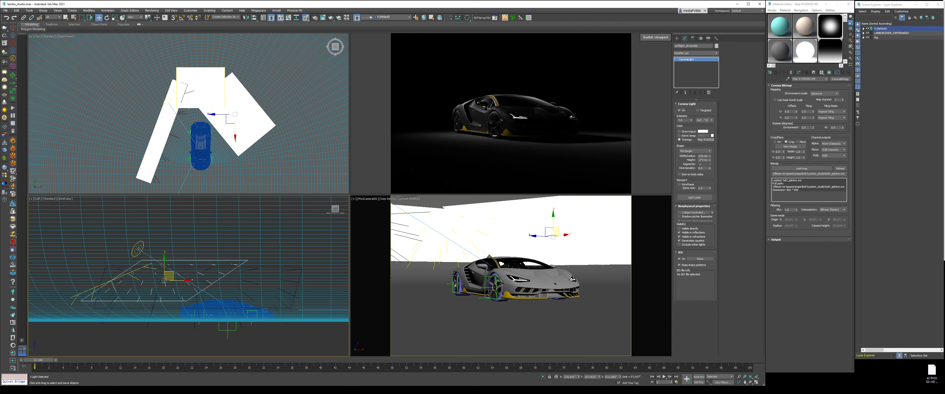
{"action": "left_click_drag", "start_coordinate": [165, 265], "coordinate": [165, 257]}
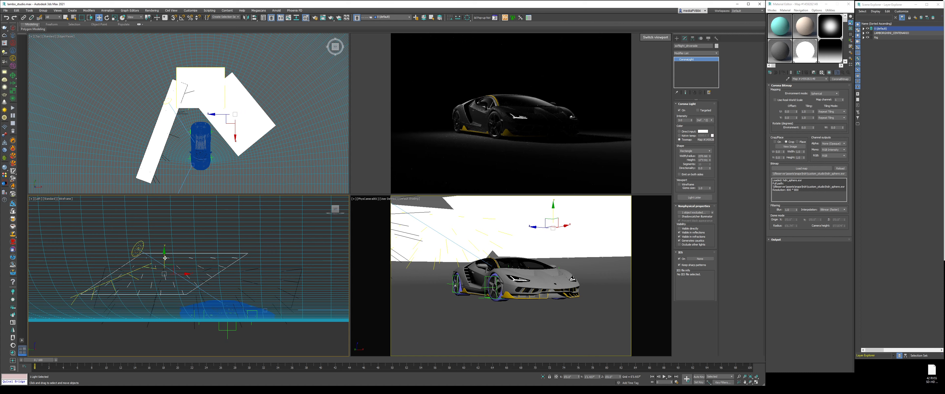
{"action": "right_click", "coordinate": [253, 109]}
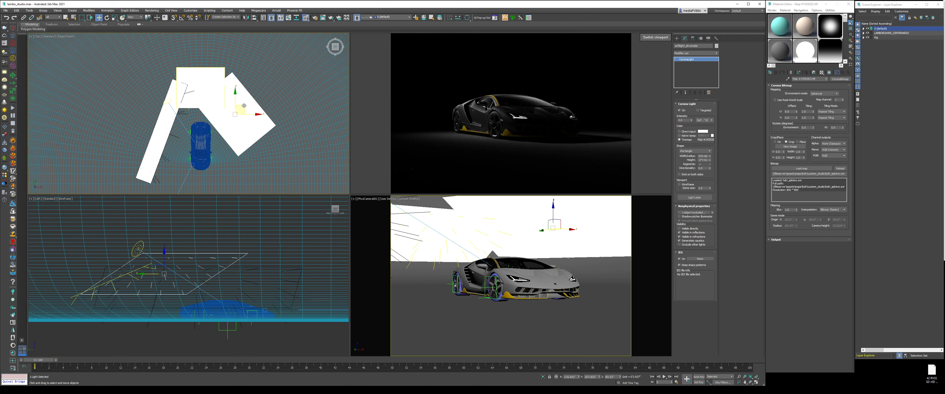
{"action": "left_click_drag", "start_coordinate": [244, 106], "coordinate": [247, 106]}
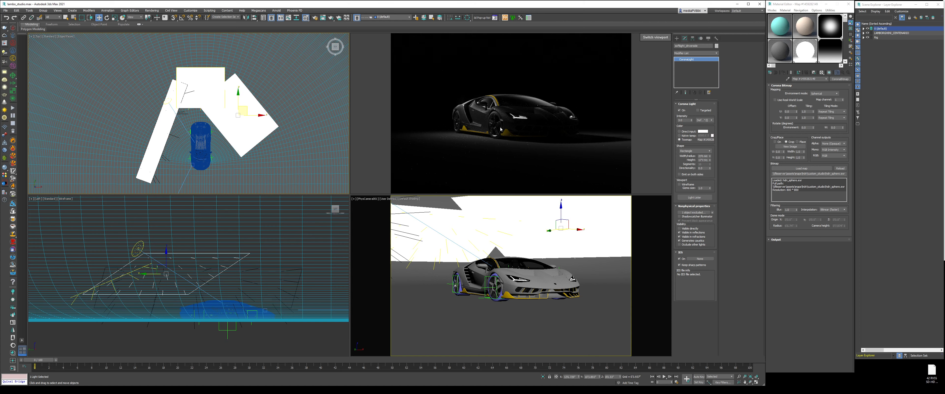
Set the softlight_driverside light's intensity to 2
{"action": "double_click", "coordinate": [684, 120]}
{"action": "type", "text": "2"}
{"action": "key", "text": "Return"}
Check the reference photo again and clone the softlight_driverside light as an independent copy named softlight_frontend
{"action": "middle_click_drag", "start_coordinate": [237, 142], "coordinate": [258, 101]}
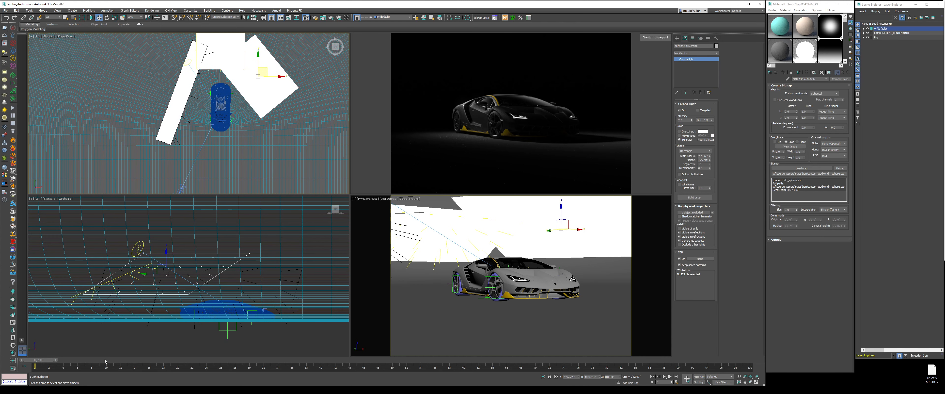
{"action": "left_click", "coordinate": [105, 390]}
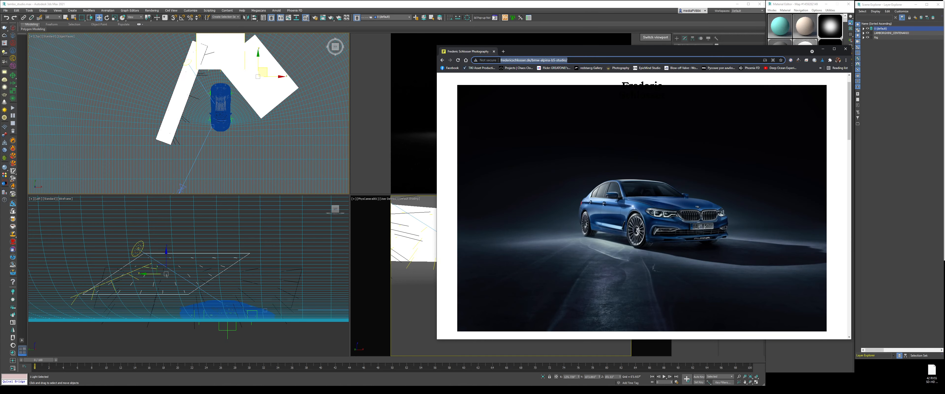
{"action": "left_click", "coordinate": [168, 194]}
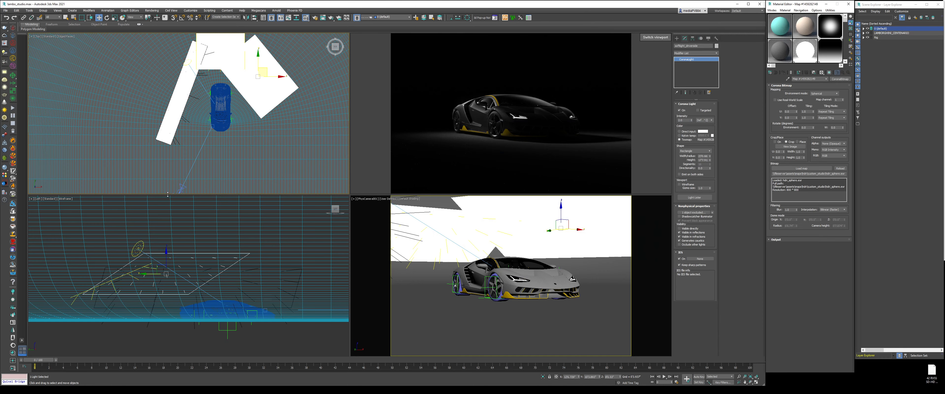
{"action": "key", "text": "ctrl+v"}
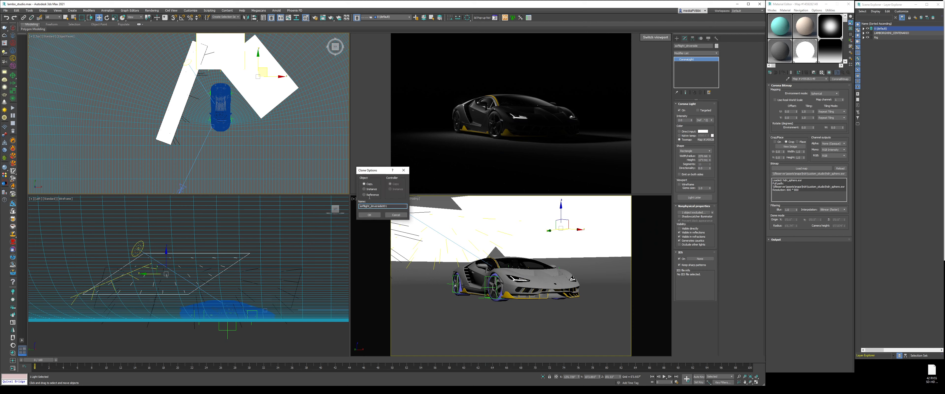
{"action": "double_click", "coordinate": [398, 206]}
{"action": "type", "text": "softlight_frontend"}
{"action": "key", "text": "Return"}
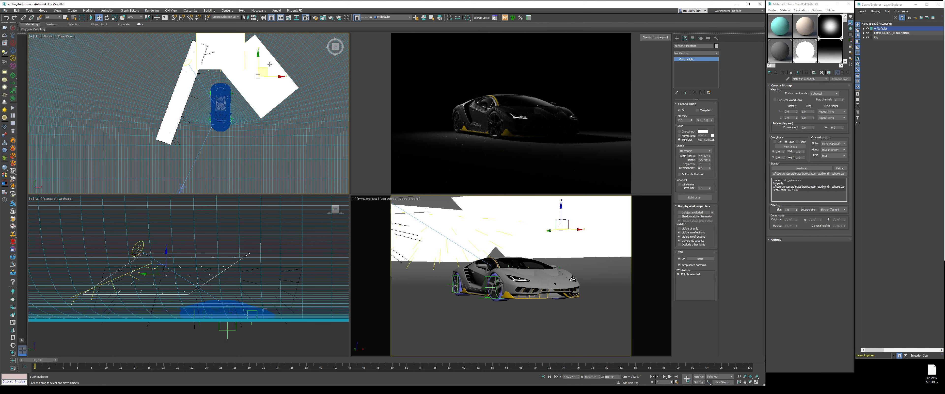
Move the softlight_frontend light in front of the car and rotate it to sit slightly angled across the nose
{"action": "mouse_move", "coordinate": [267, 68]}
{"action": "left_mouse_down"}
{"action": "mouse_move", "coordinate": [233, 148]}
{"action": "mouse_move", "coordinate": [273, 195]}
{"action": "left_mouse_up"}
{"action": "right_click", "coordinate": [240, 148]}
{"action": "left_click", "coordinate": [253, 154]}
{"action": "right_click", "coordinate": [260, 143]}
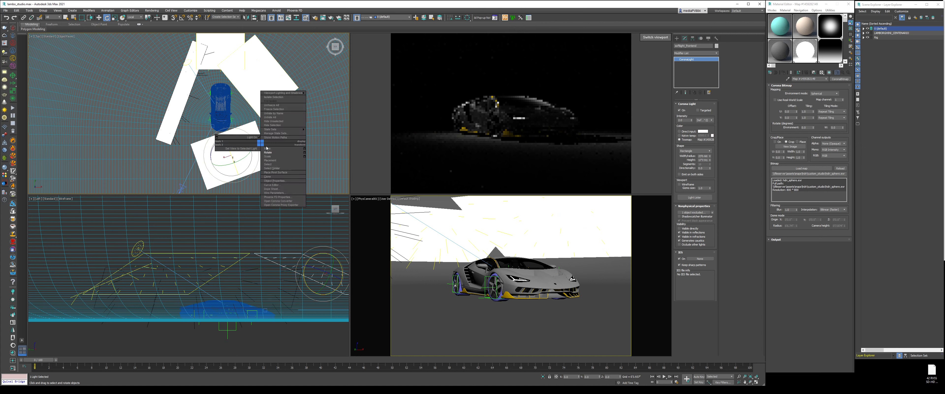
{"action": "left_click", "coordinate": [266, 147]}
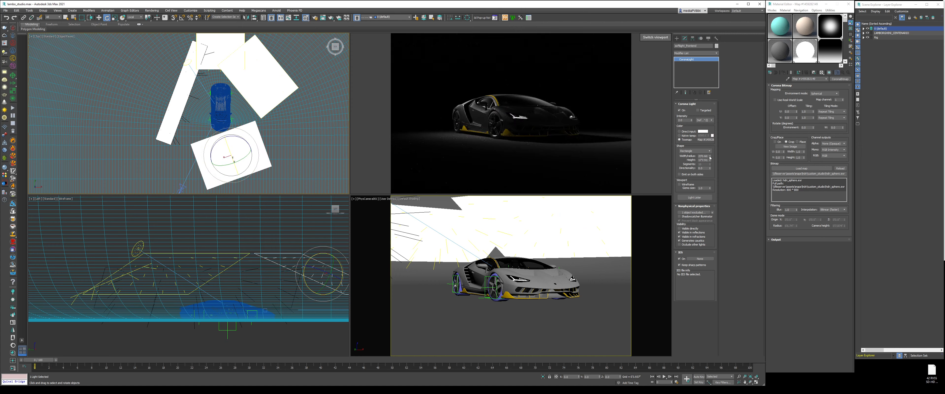
Reduce the softlight_frontend light's height to make a narrower rectangle, and lower the light closer to the floor
{"action": "left_click_drag", "start_coordinate": [710, 158], "coordinate": [710, 156]}
{"action": "left_click_drag", "start_coordinate": [711, 163], "coordinate": [710, 173]}
{"action": "middle_click_drag", "start_coordinate": [316, 268], "coordinate": [262, 256]}
{"action": "key", "text": "w"}
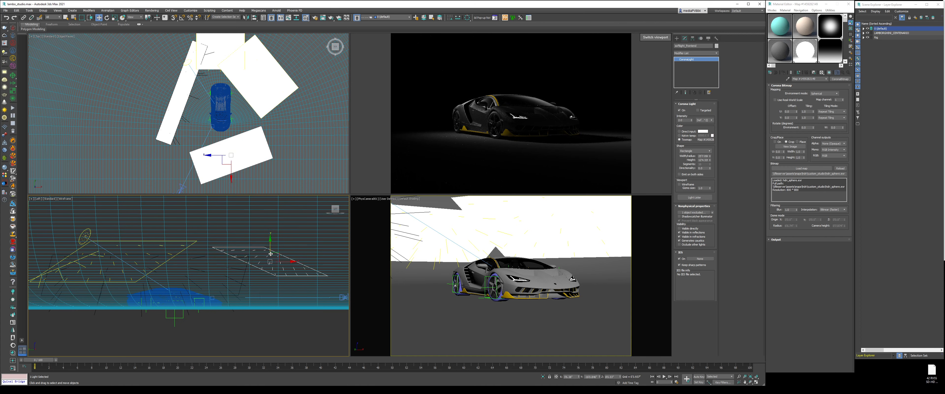
{"action": "left_click_drag", "start_coordinate": [275, 253], "coordinate": [274, 277]}
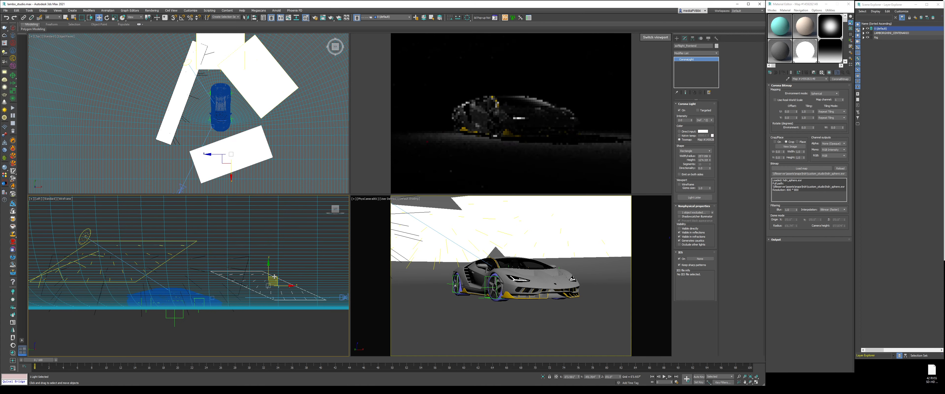
Set the softlight_frontend light's intensity to 20 and widen the light
{"action": "double_click", "coordinate": [685, 120]}
{"action": "type", "text": "20"}
{"action": "key", "text": "Return"}
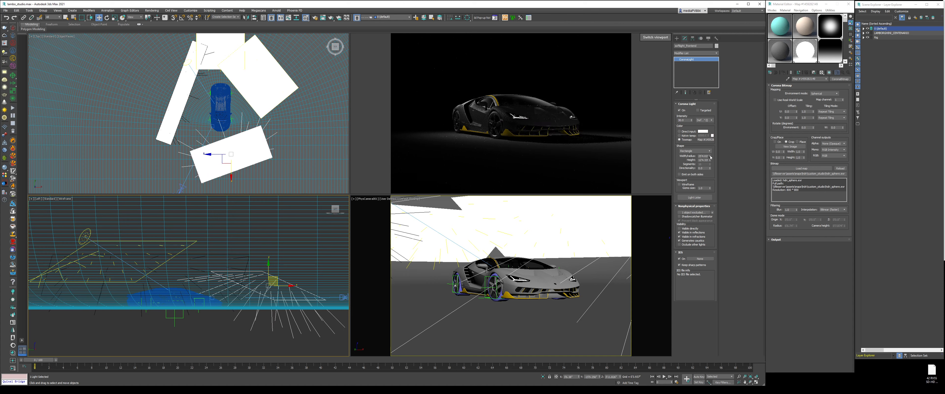
{"action": "left_click_drag", "start_coordinate": [710, 156], "coordinate": [710, 147]}
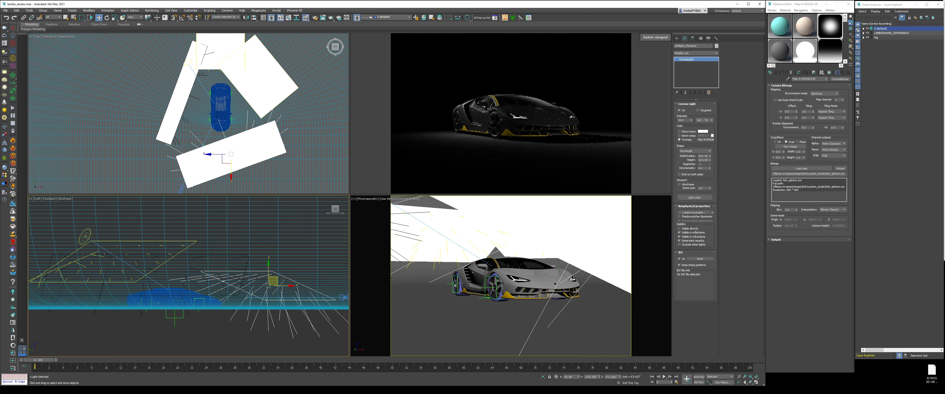
Raise the softlight_frontend light, bring it closer to the car, and rotate it to a steeper diagonal across the front
{"action": "left_click_drag", "start_coordinate": [278, 277], "coordinate": [269, 263]}
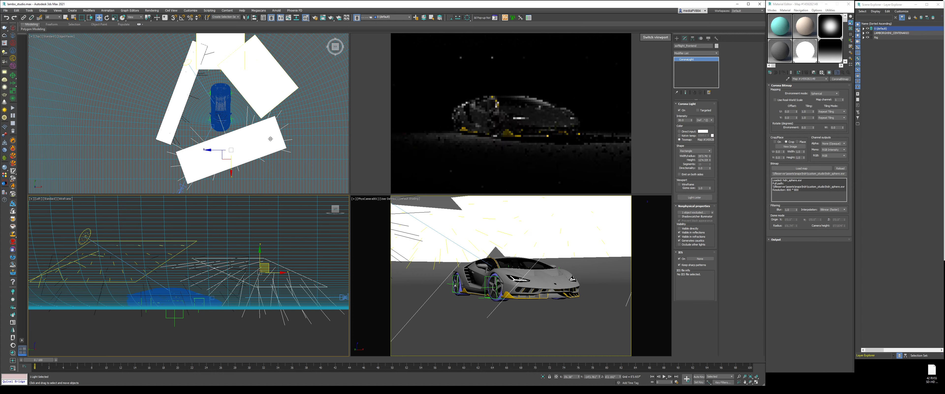
{"action": "left_click_drag", "start_coordinate": [239, 145], "coordinate": [263, 144]}
{"action": "right_click", "coordinate": [244, 144]}
{"action": "left_click", "coordinate": [259, 151]}
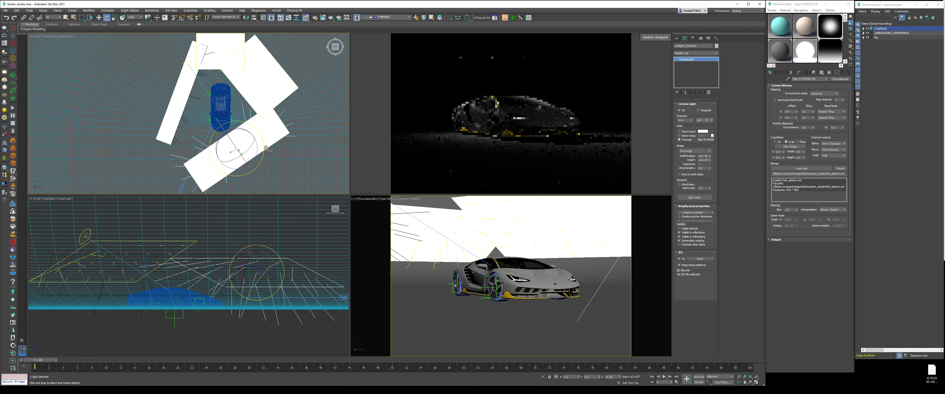
{"action": "right_click", "coordinate": [263, 140]}
{"action": "left_click", "coordinate": [269, 145]}
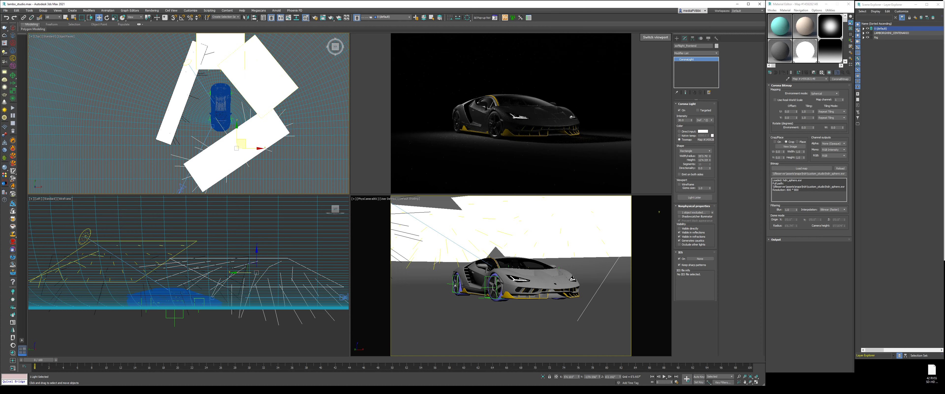
Check the lighting in the dark BMW studio reference photo in the browser, and return to the 3ds Max scene
{"action": "mouse_move", "coordinate": [57, 391]}
{"action": "left_click", "coordinate": [85, 376]}
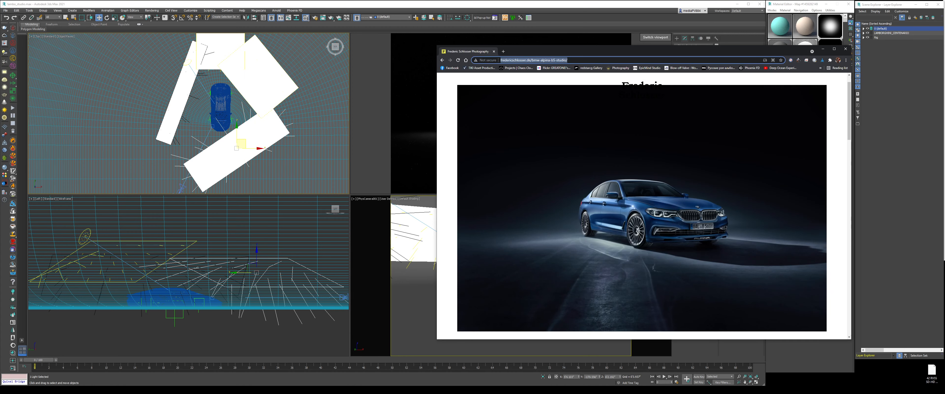
{"action": "left_click", "coordinate": [823, 48]}
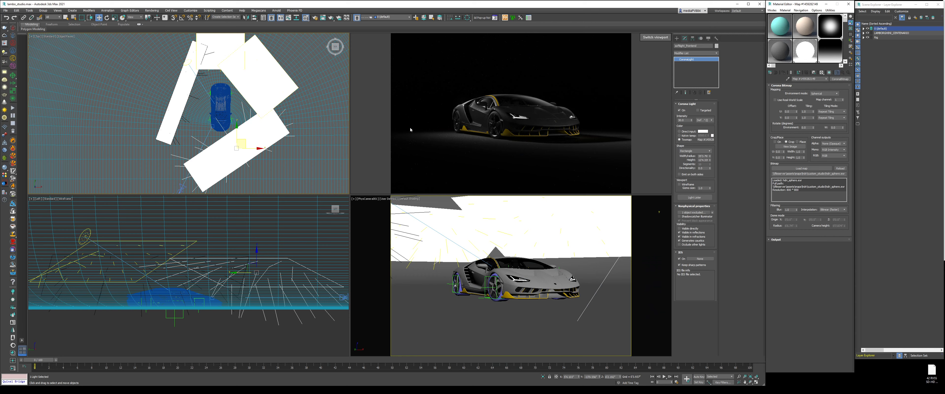
Shift the softlight_frontend light beside the car's nose, rotate it to stand more upright, and lower it towards the floor
{"action": "left_click", "coordinate": [246, 135]}
{"action": "left_click_drag", "start_coordinate": [247, 141], "coordinate": [257, 154]}
{"action": "right_click", "coordinate": [259, 135]}
{"action": "left_click", "coordinate": [264, 145]}
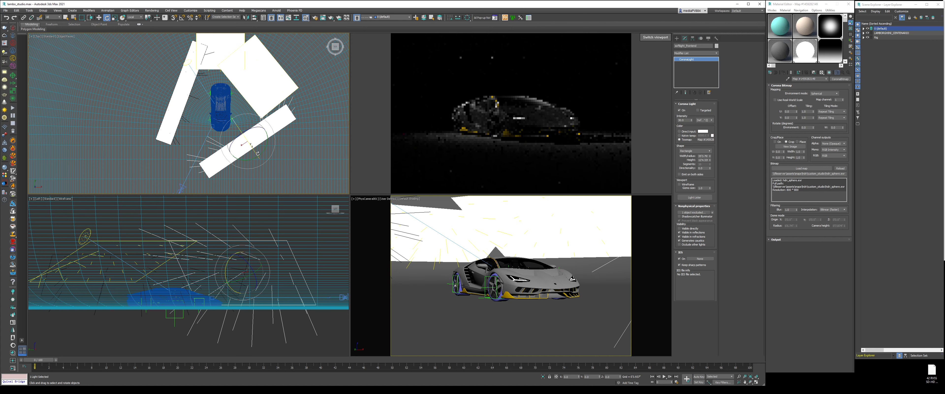
{"action": "right_click", "coordinate": [256, 144]}
{"action": "left_click", "coordinate": [263, 149]}
{"action": "left_click_drag", "start_coordinate": [242, 255], "coordinate": [242, 271]}
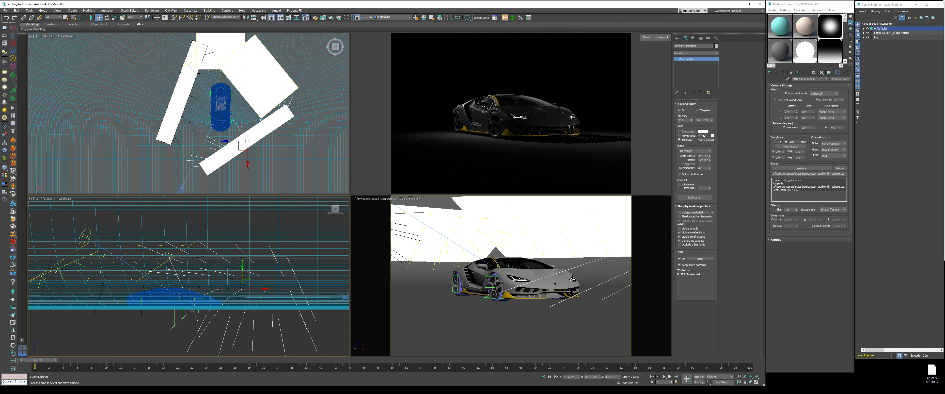
Reduce the softlight_frontend light's width and rotate it to a steeper diagonal beside the car's front corner
{"action": "left_click_drag", "start_coordinate": [710, 156], "coordinate": [712, 161]}
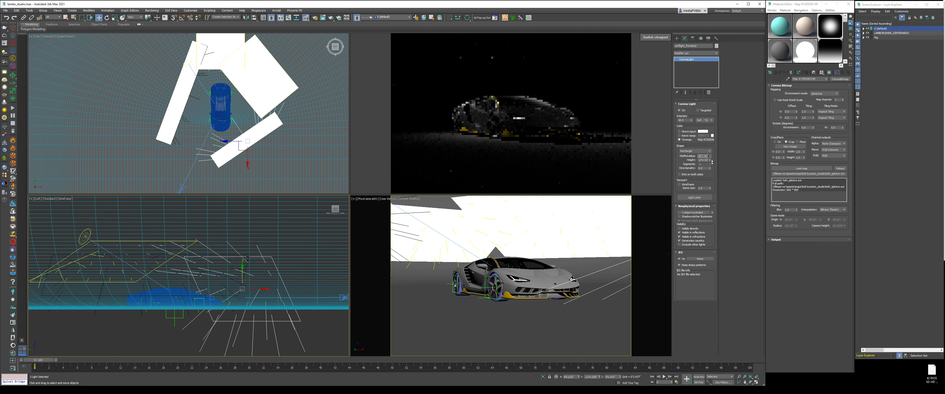
{"action": "left_click", "coordinate": [243, 151]}
{"action": "key", "text": "e"}
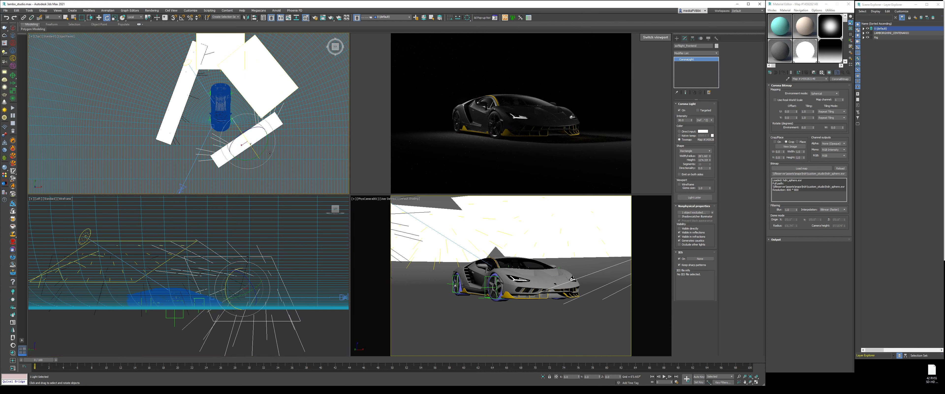
{"action": "left_click_drag", "start_coordinate": [274, 155], "coordinate": [276, 146]}
{"action": "key", "text": "w"}
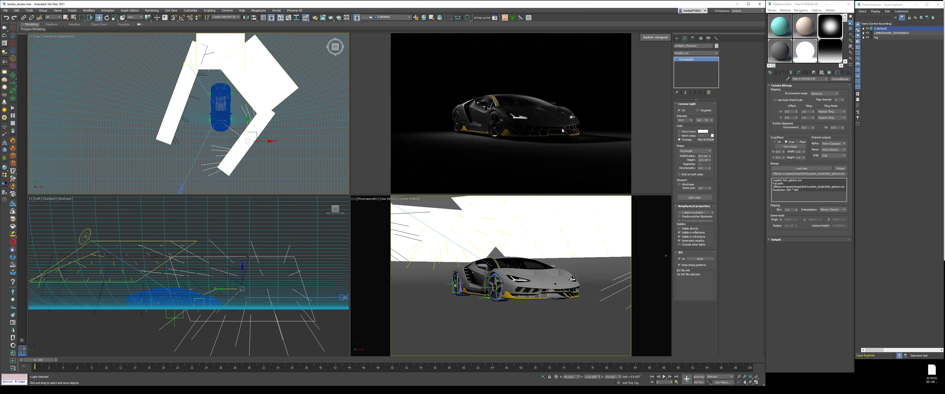
Display the large diagonal light, the light behind the car and the side strip light as wireframes, and set the Top view to wireframe
{"action": "left_click", "coordinate": [254, 92]}
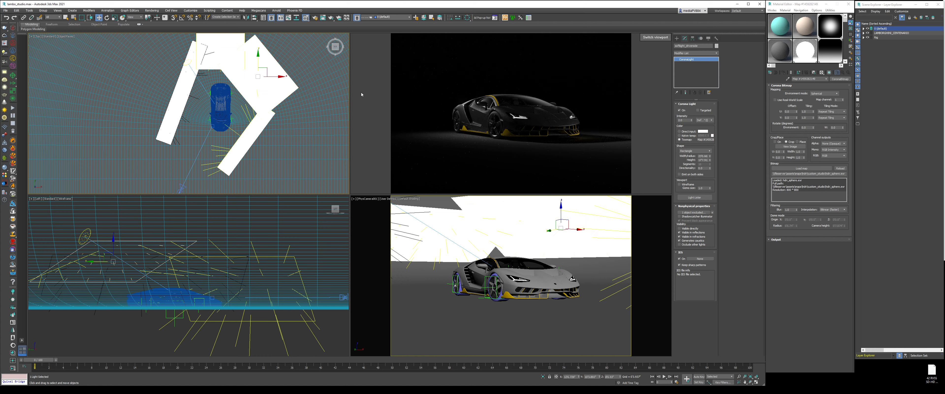
{"action": "middle_click_drag", "start_coordinate": [228, 63], "coordinate": [226, 71]}
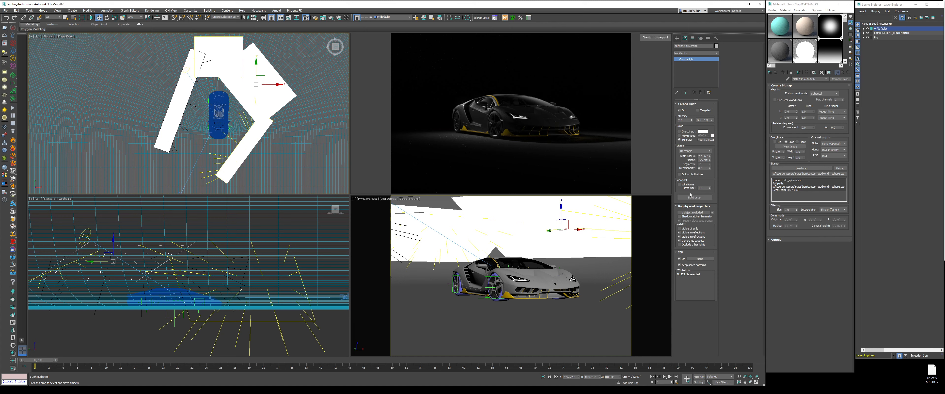
{"action": "left_click", "coordinate": [684, 185]}
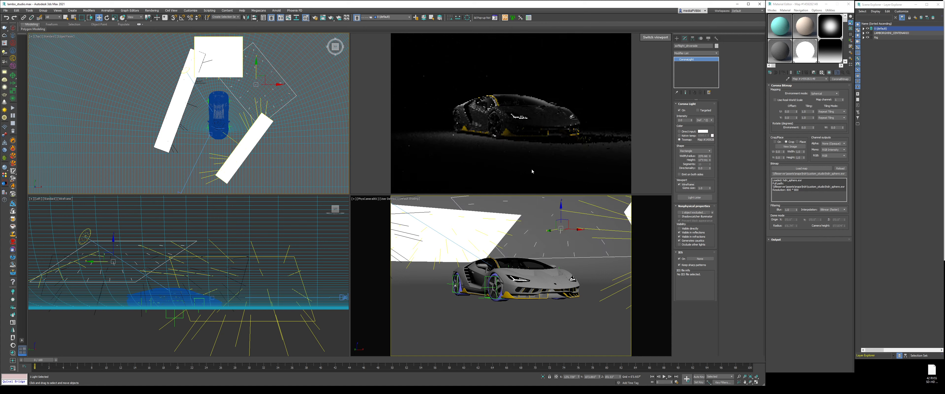
{"action": "left_click", "coordinate": [229, 46]}
{"action": "left_click", "coordinate": [681, 184]}
{"action": "middle_click_drag", "start_coordinate": [191, 83], "coordinate": [181, 113]}
{"action": "scroll", "coordinate": [179, 113], "scroll_direction": "up", "scroll_amount": 2}
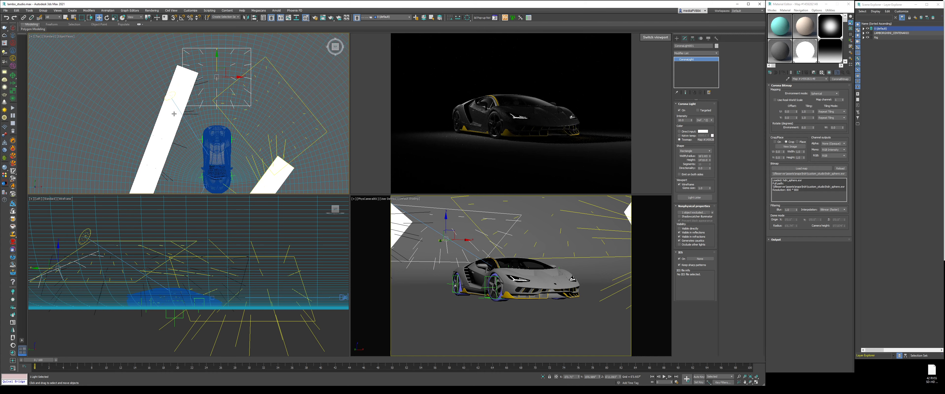
{"action": "left_click", "coordinate": [175, 114]}
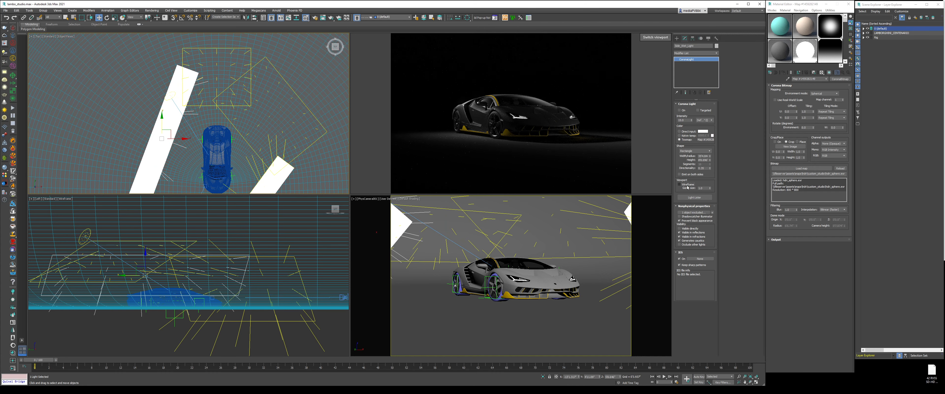
{"action": "left_click", "coordinate": [687, 185]}
{"action": "key", "text": "F3"}
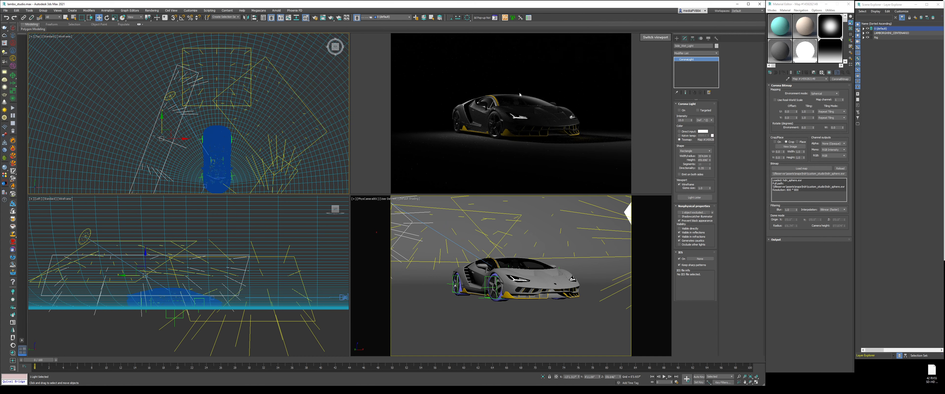
Turn off the round targeted light, the light behind the car and the large diagonal light to isolate the front light
{"action": "left_click", "coordinate": [169, 96]}
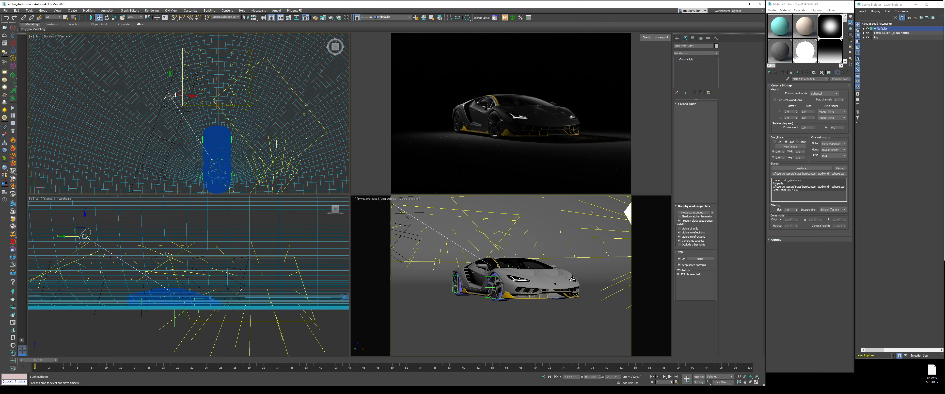
{"action": "left_click", "coordinate": [251, 101]}
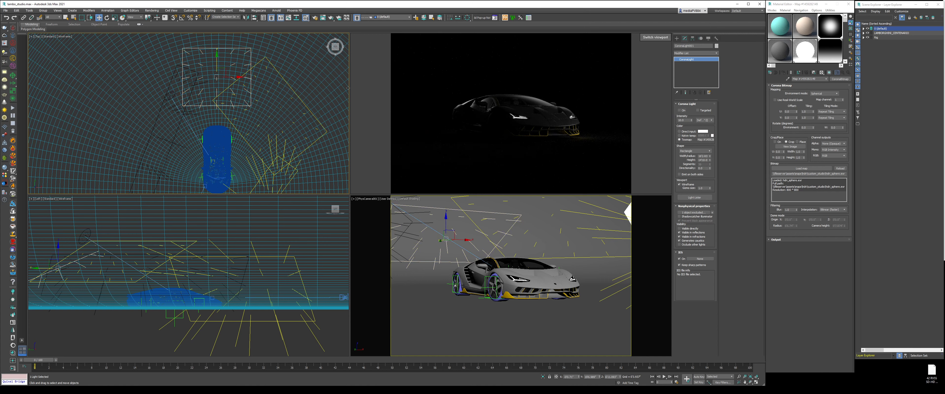
{"action": "left_click", "coordinate": [316, 118]}
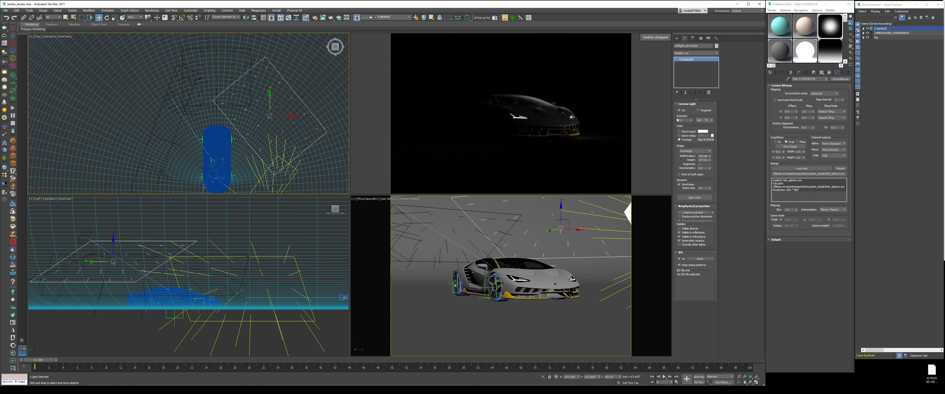
{"action": "left_click", "coordinate": [682, 109]}
{"action": "middle_click_drag", "start_coordinate": [243, 137], "coordinate": [242, 79]}
Set the softlight_frontend light's intensity to 10
{"action": "left_click", "coordinate": [270, 147]}
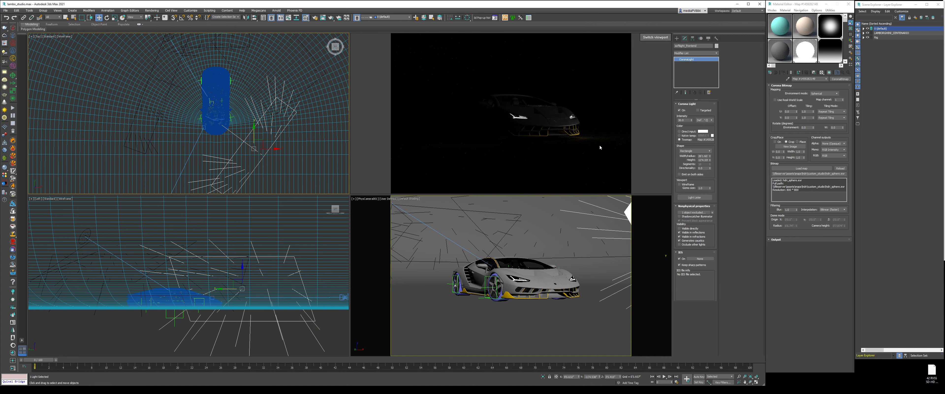
{"action": "double_click", "coordinate": [686, 120]}
{"action": "type", "text": "20"}
{"action": "key", "text": "Return"}
{"action": "type", "text": "10"}
{"action": "key", "text": "Return"}
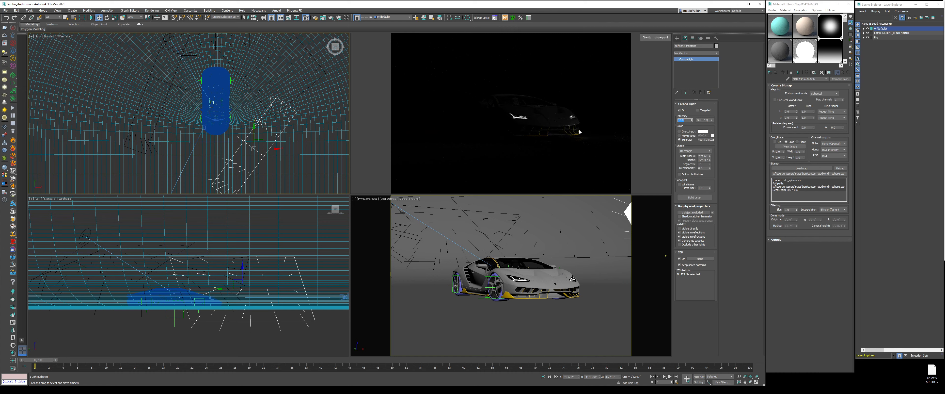
Clone the softlight_frontend light as a copy, move it directly in front of the nose, and rotate it nearly crosswise to the car
{"action": "middle_click_drag", "start_coordinate": [275, 157], "coordinate": [283, 140]}
{"action": "key", "text": "ctrl+v"}
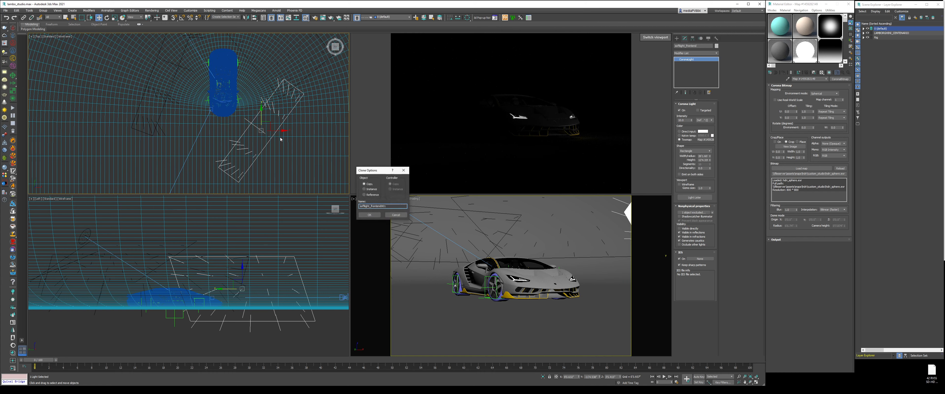
{"action": "key", "text": "Return"}
{"action": "mouse_move", "coordinate": [267, 125]}
{"action": "left_mouse_down"}
{"action": "mouse_move", "coordinate": [218, 134]}
{"action": "mouse_move", "coordinate": [247, 151]}
{"action": "left_mouse_up"}
{"action": "right_click", "coordinate": [218, 135]}
{"action": "left_click", "coordinate": [226, 144]}
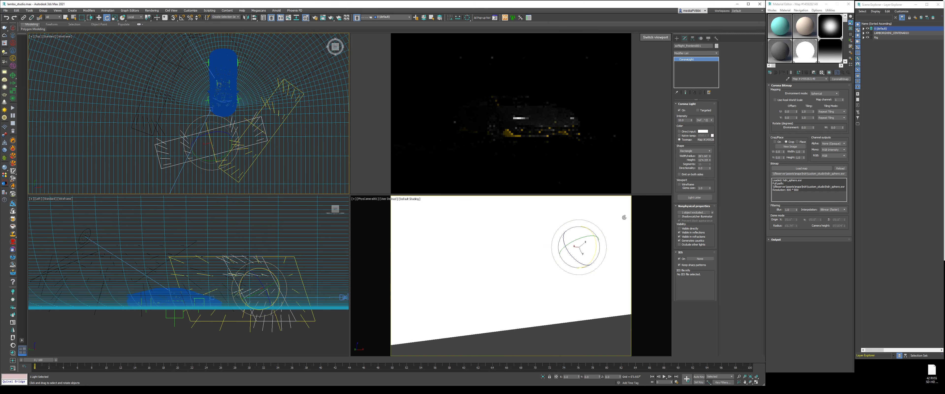
Display both the copied front light and the original softlight_frontend light as wireframes
{"action": "left_click", "coordinate": [692, 185]}
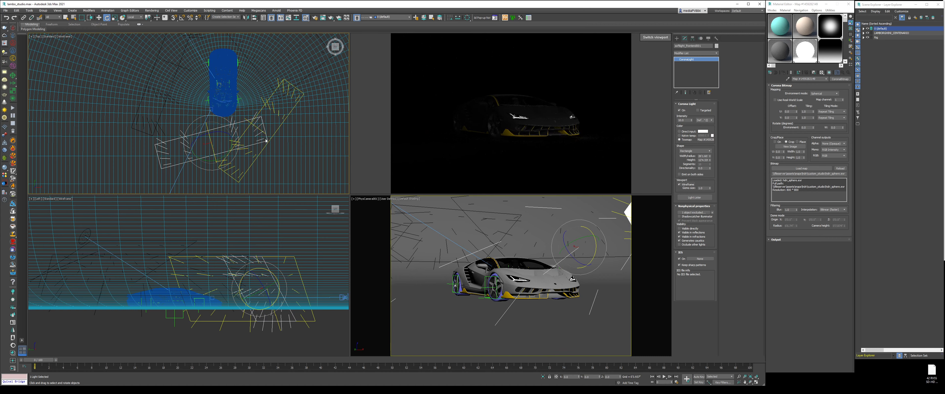
{"action": "left_click", "coordinate": [311, 135]}
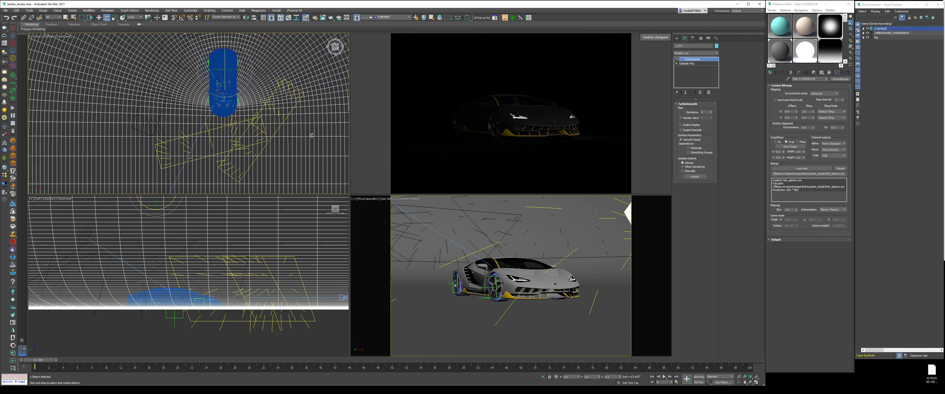
{"action": "left_click", "coordinate": [260, 151]}
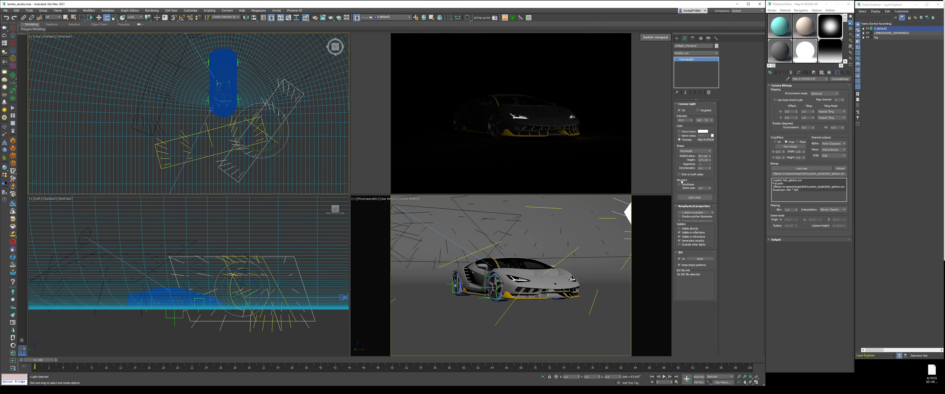
{"action": "left_click", "coordinate": [683, 185]}
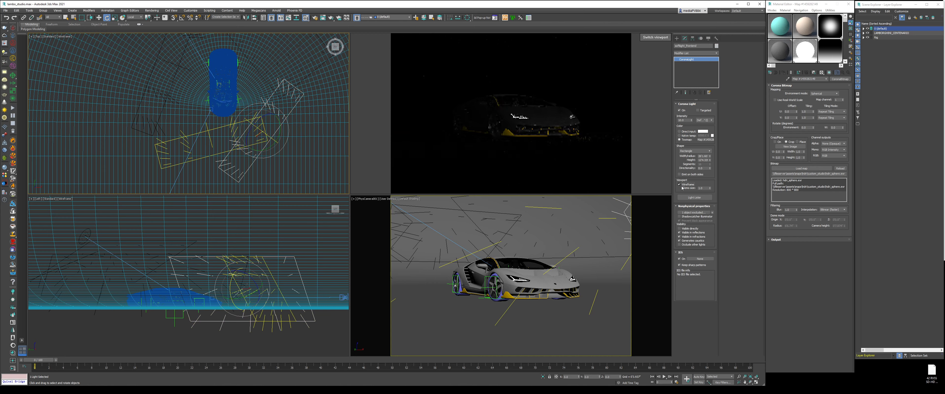
Tilt the copied front light backwards in the Left view and raise it above the car's nose
{"action": "left_click", "coordinate": [214, 157]}
{"action": "left_click", "coordinate": [214, 154]}
{"action": "scroll", "coordinate": [214, 154], "scroll_direction": "down", "scroll_amount": 4}
{"action": "middle_click_drag", "start_coordinate": [214, 154], "coordinate": [181, 166]}
{"action": "scroll", "coordinate": [206, 147], "scroll_direction": "up", "scroll_amount": 4}
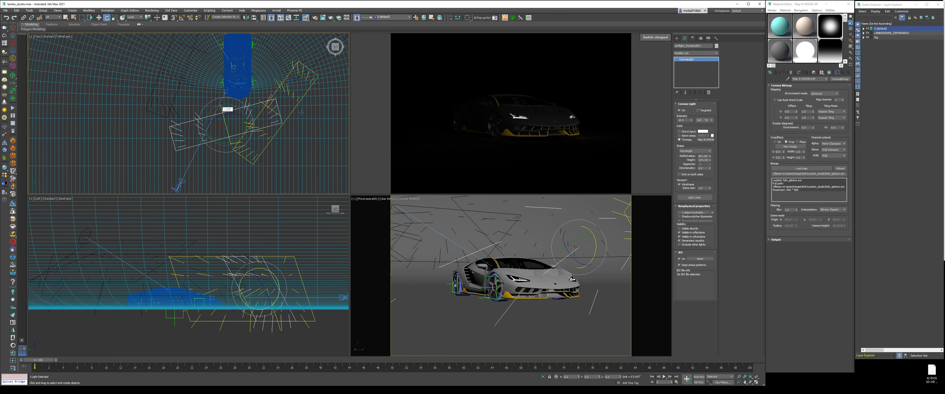
{"action": "middle_click_drag", "start_coordinate": [271, 274], "coordinate": [257, 275]}
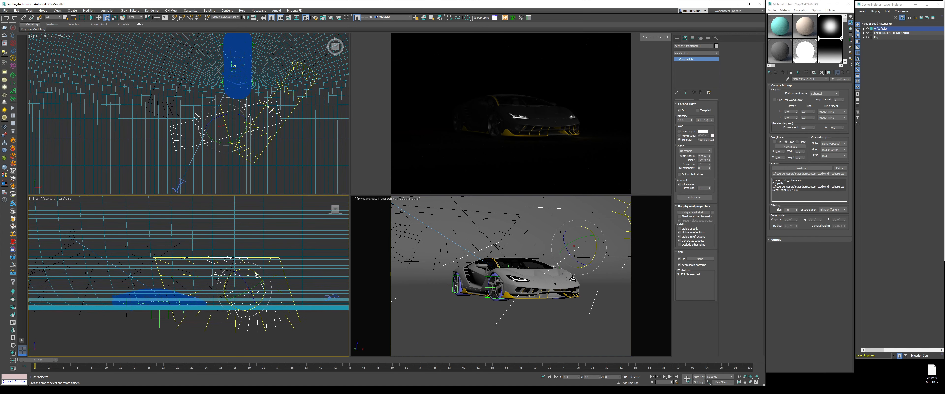
{"action": "left_click_drag", "start_coordinate": [256, 274], "coordinate": [254, 259]}
{"action": "right_click", "coordinate": [247, 265]}
{"action": "left_click", "coordinate": [256, 272]}
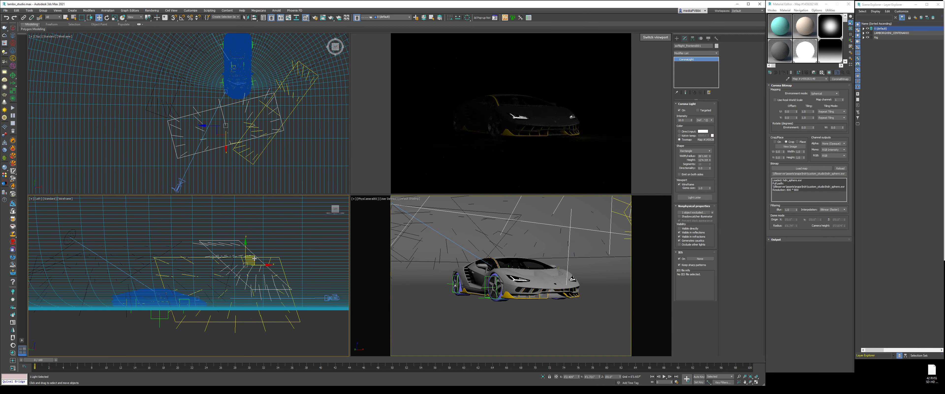
Rotate the copied front light further so it lies flatter, facing down over the area ahead of the nose
{"action": "right_click", "coordinate": [243, 118]}
{"action": "left_click", "coordinate": [254, 128]}
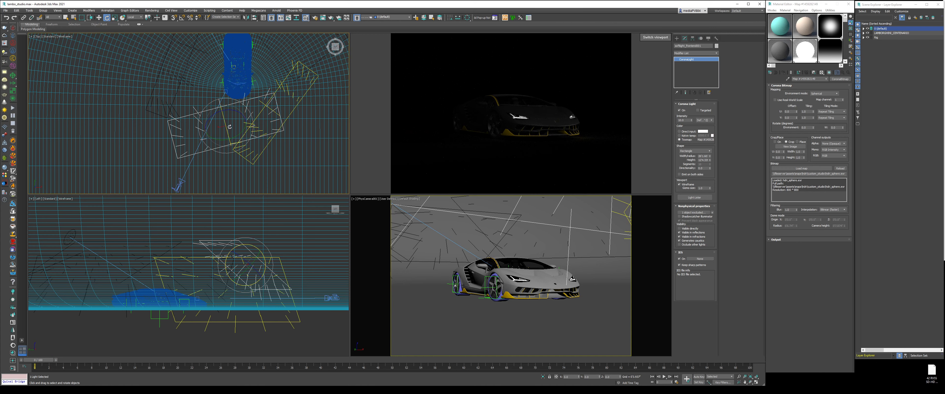
{"action": "left_click_drag", "start_coordinate": [224, 126], "coordinate": [222, 115]}
{"action": "right_click", "coordinate": [222, 115]}
{"action": "left_click", "coordinate": [231, 120]}
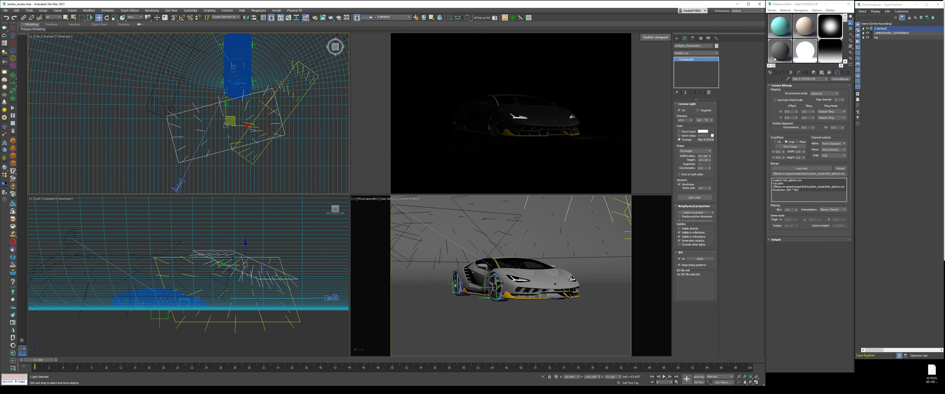
Duplicate the soft bitmap in another material slot, load the grad_square image into it, and assign it as the copied light's texmap
{"action": "left_click", "coordinate": [814, 29]}
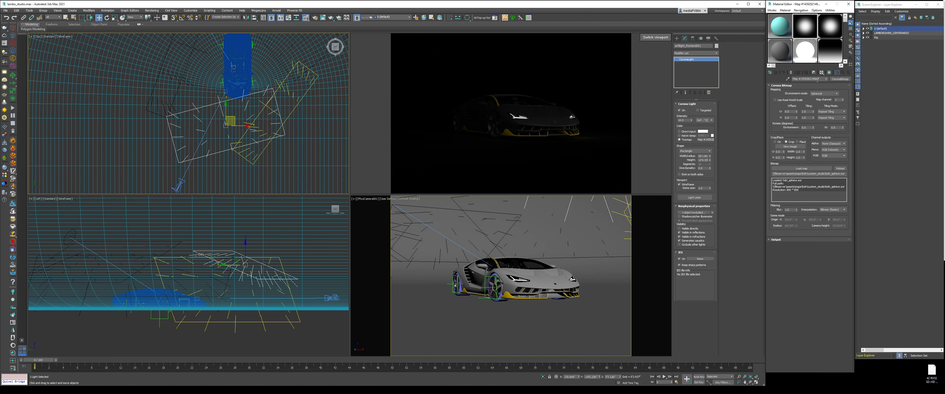
{"action": "left_click", "coordinate": [817, 167]}
{"action": "double_click", "coordinate": [59, 45]}
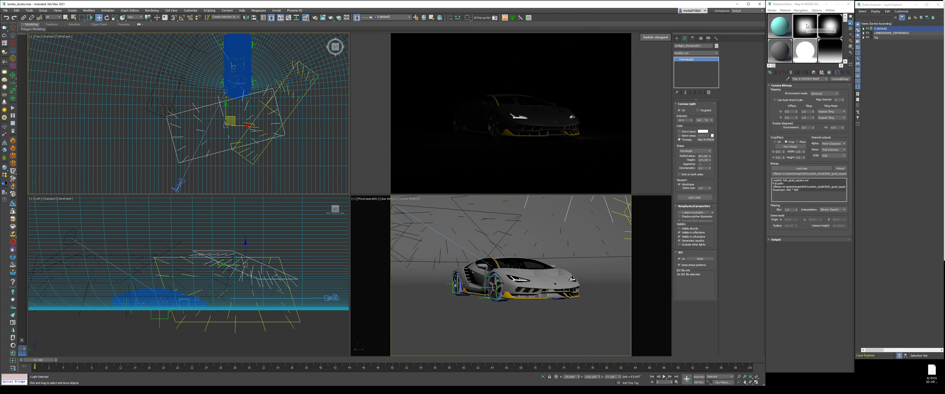
{"action": "left_click_drag", "start_coordinate": [777, 25], "coordinate": [704, 141]}
{"action": "key", "text": "Return"}
Bring the copied front light closer to the car, increase its width, and fine-tune its position over the nose
{"action": "middle_click_drag", "start_coordinate": [242, 118], "coordinate": [243, 126]}
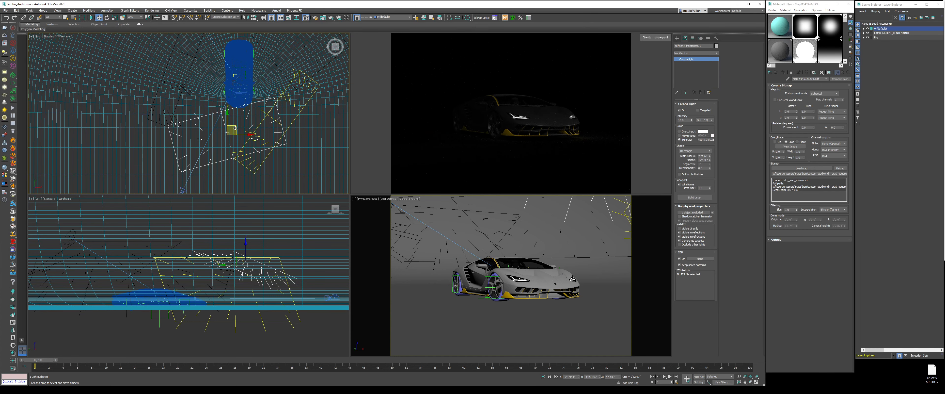
{"action": "left_click_drag", "start_coordinate": [236, 128], "coordinate": [240, 116]}
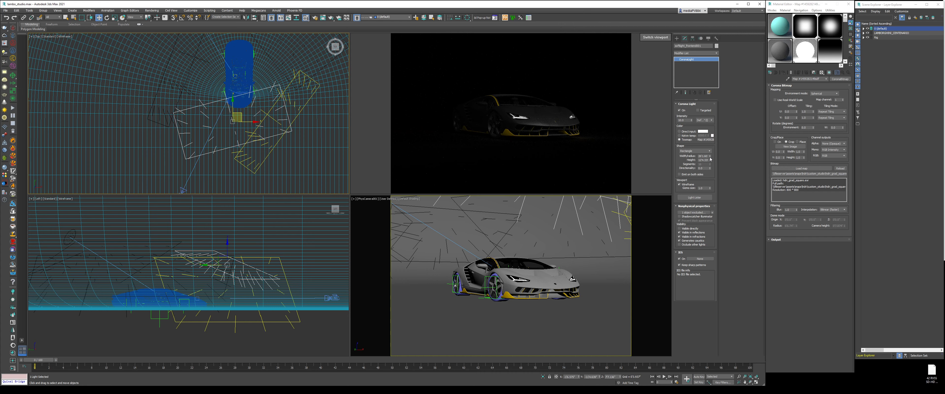
{"action": "left_click_drag", "start_coordinate": [710, 157], "coordinate": [710, 141]}
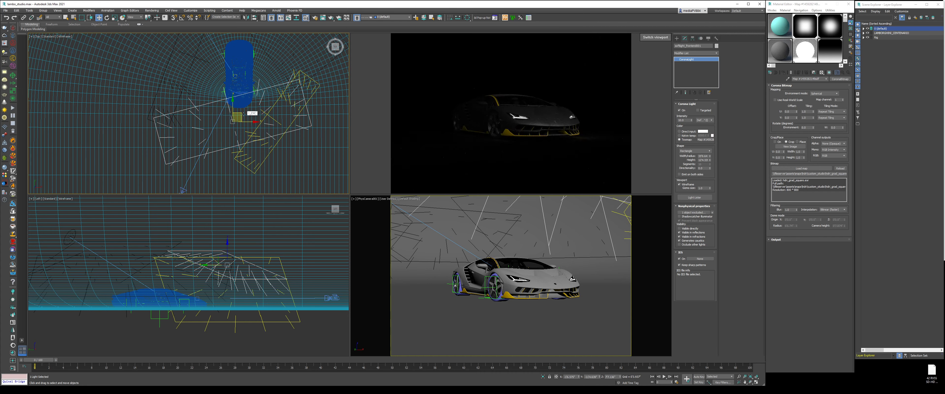
{"action": "mouse_move", "coordinate": [242, 113]}
{"action": "left_mouse_down"}
{"action": "mouse_move", "coordinate": [249, 110]}
{"action": "mouse_move", "coordinate": [246, 118]}
{"action": "left_mouse_up"}
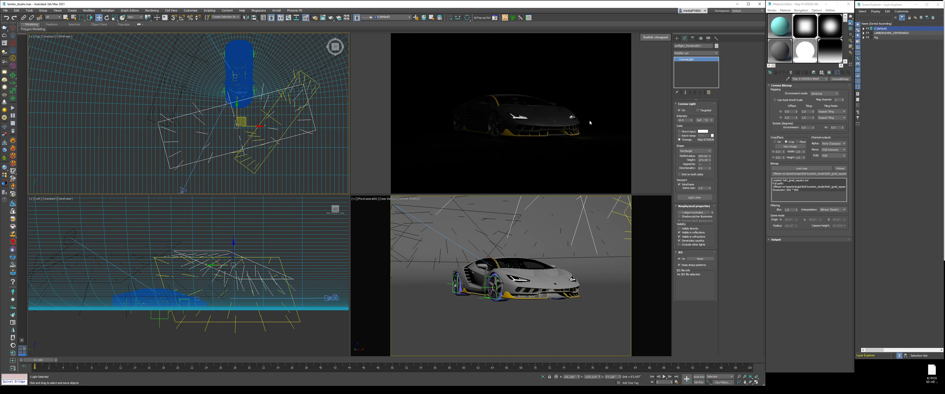
Switch the four disabled lights back on in the Corona light lister and compare the render with the BMW reference photo
{"action": "left_click", "coordinate": [285, 340]}
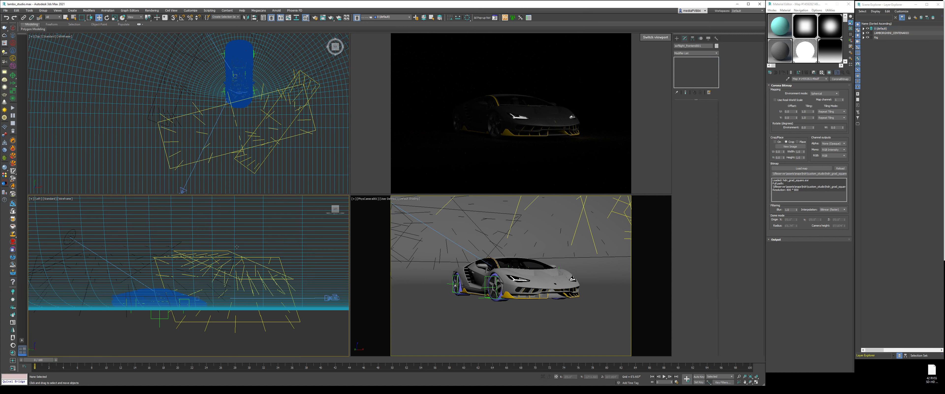
{"action": "left_click", "coordinate": [281, 138]}
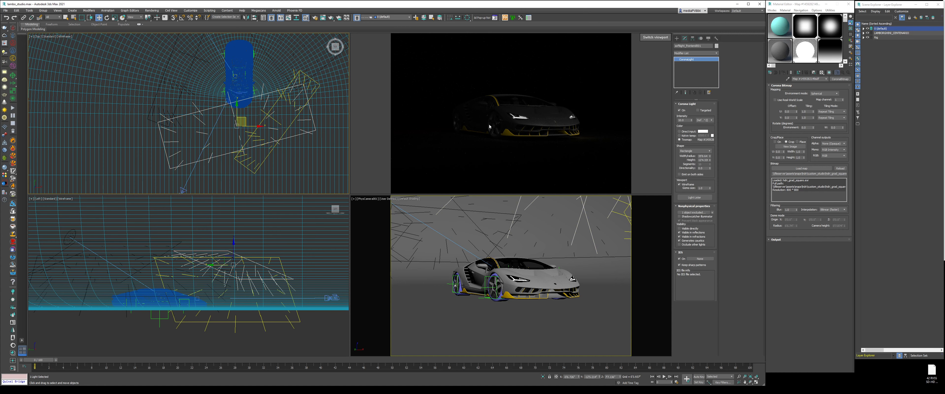
{"action": "left_click", "coordinate": [692, 198]}
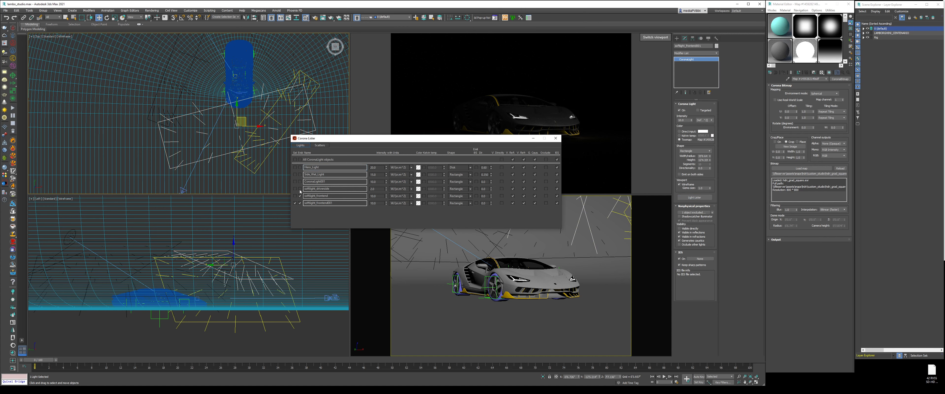
{"action": "left_click", "coordinate": [300, 188]}
{"action": "left_click", "coordinate": [300, 181]}
{"action": "left_click", "coordinate": [300, 175]}
{"action": "left_click", "coordinate": [300, 167]}
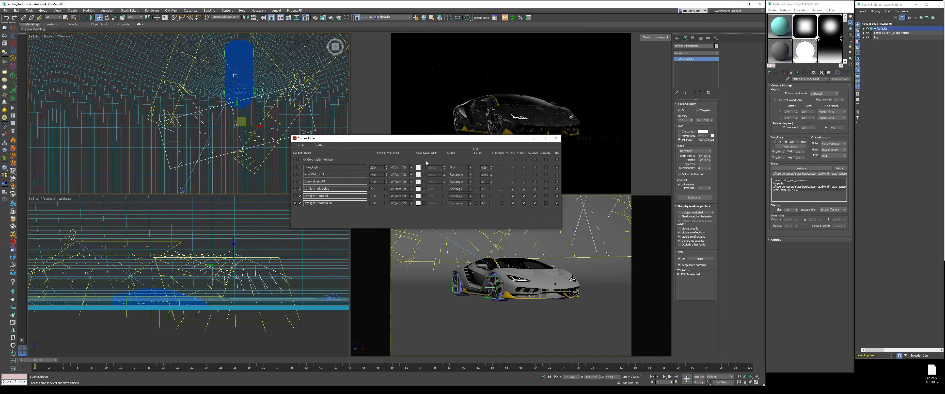
{"action": "left_click", "coordinate": [556, 138]}
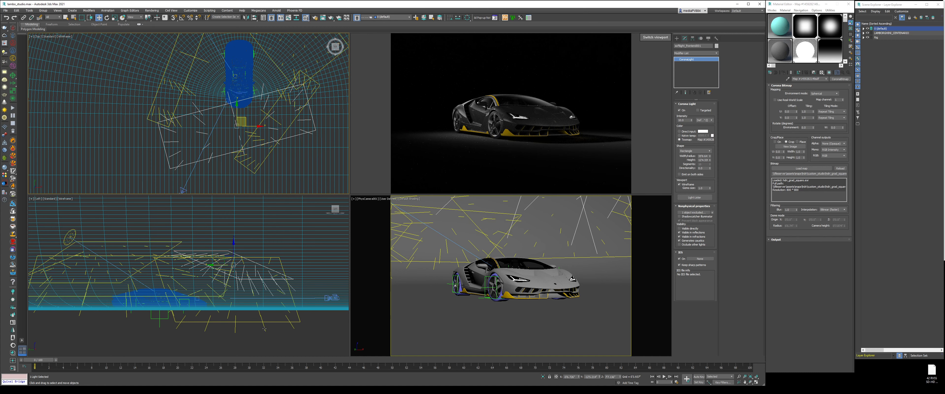
{"action": "left_click", "coordinate": [575, 127]}
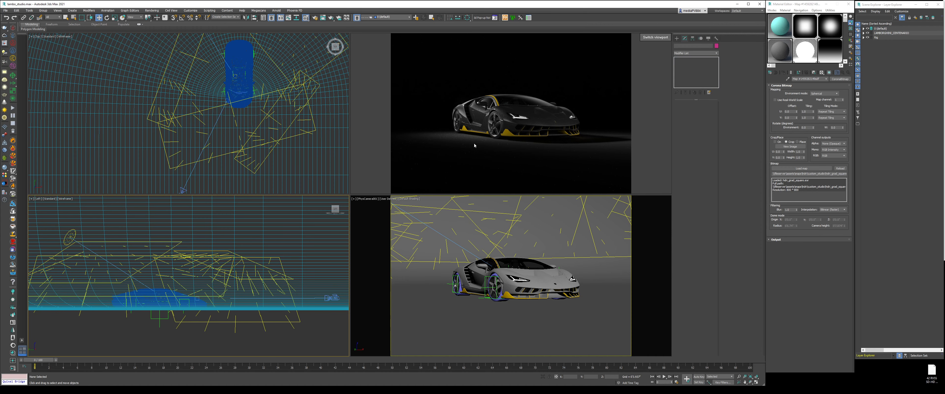
{"action": "key", "text": "alt+Tab"}
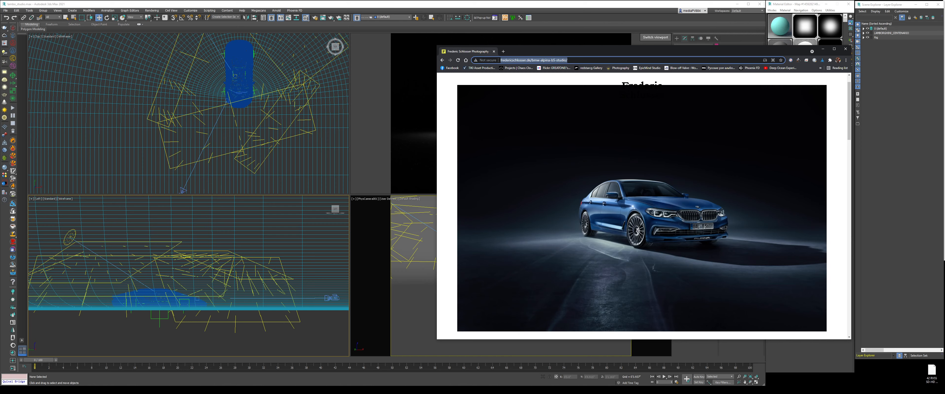
{"action": "left_click", "coordinate": [393, 390]}
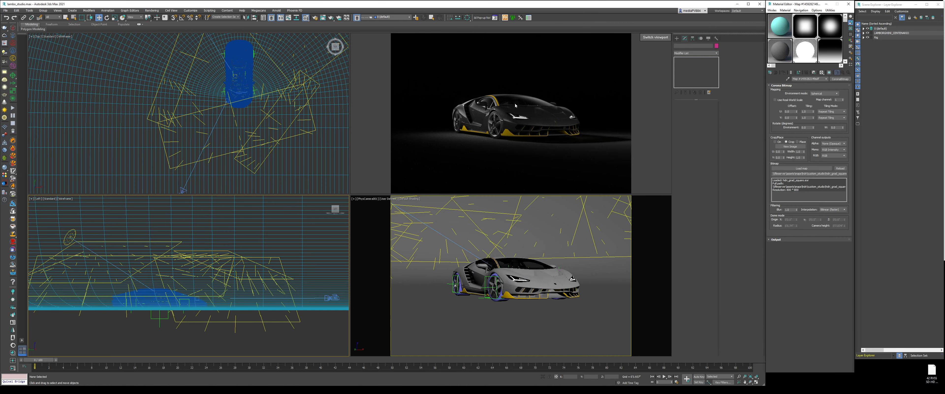
Copy the soft light beside the rear of the car, place the copy over the car in the Top view, and raise it in the Left view
{"action": "scroll", "coordinate": [256, 145], "scroll_direction": "down", "scroll_amount": 3}
{"action": "middle_click_drag", "start_coordinate": [278, 99], "coordinate": [277, 135]}
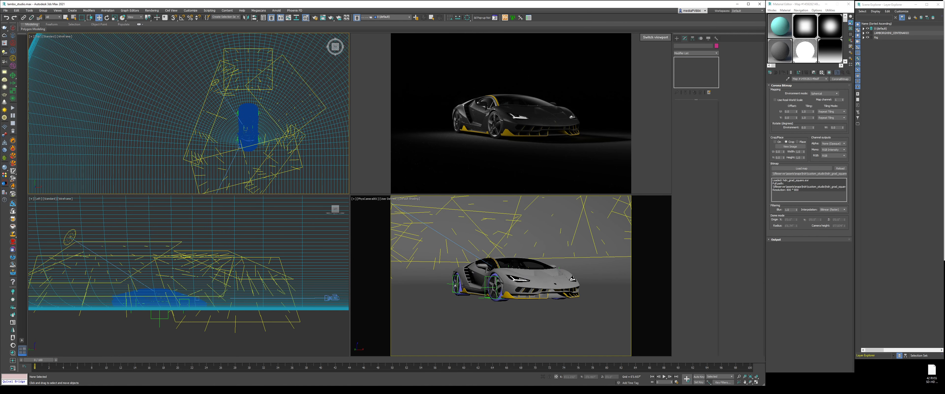
{"action": "left_click", "coordinate": [274, 122]}
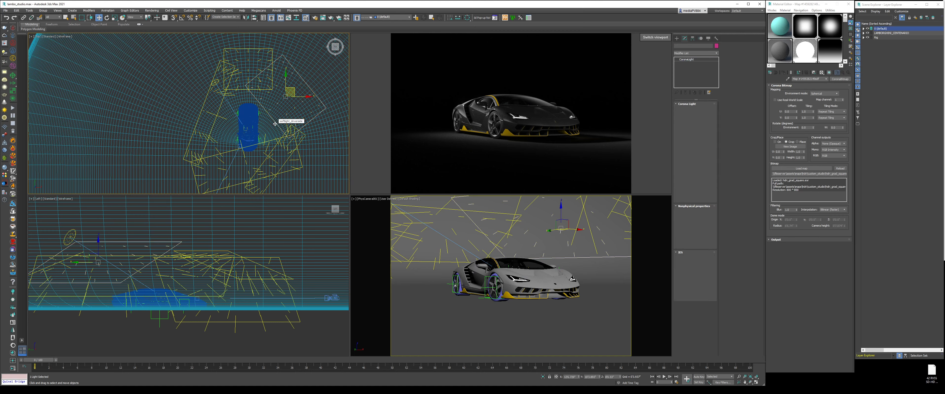
{"action": "key", "text": "ctrl+v"}
{"action": "left_click", "coordinate": [369, 215]}
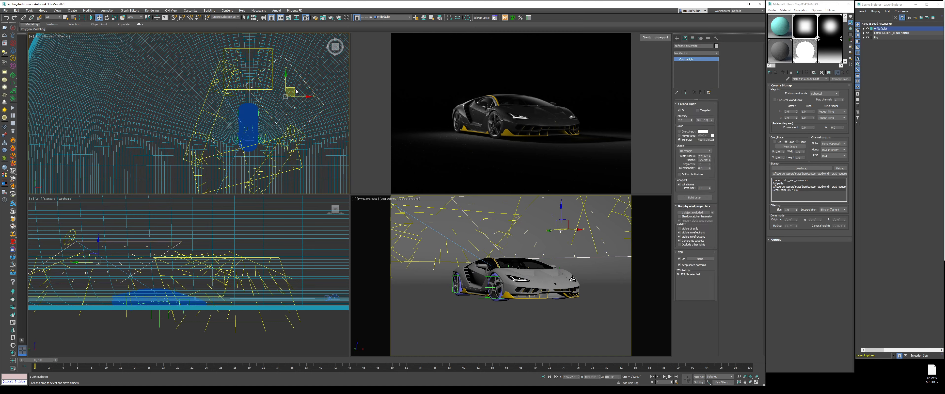
{"action": "left_click_drag", "start_coordinate": [290, 91], "coordinate": [255, 125]}
{"action": "right_click", "coordinate": [183, 251]}
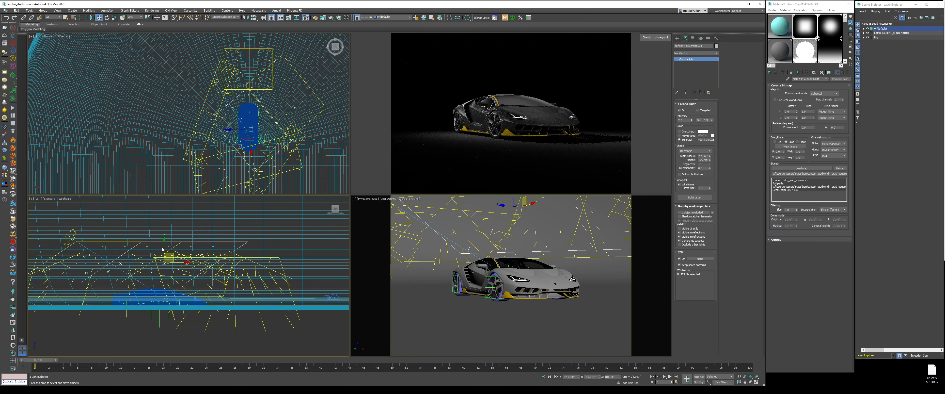
{"action": "left_click_drag", "start_coordinate": [169, 257], "coordinate": [171, 222]}
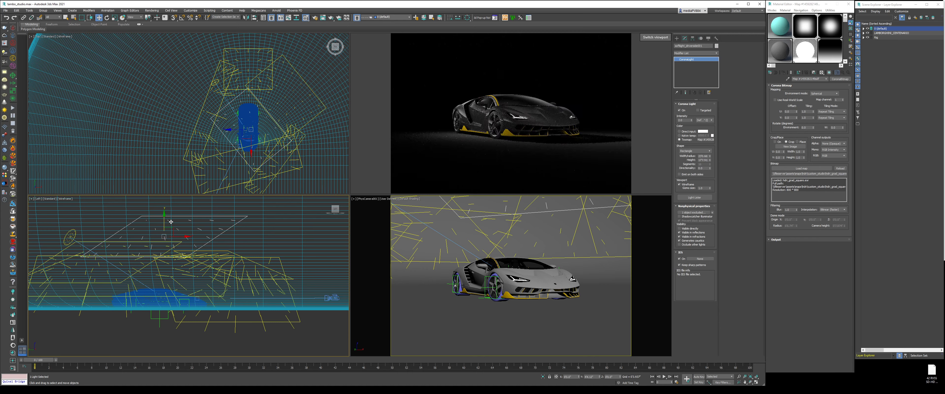
Rotate the copied soft light in the Top view so that it lines up with the car's length
{"action": "right_click", "coordinate": [260, 107]}
{"action": "left_click", "coordinate": [267, 117]}
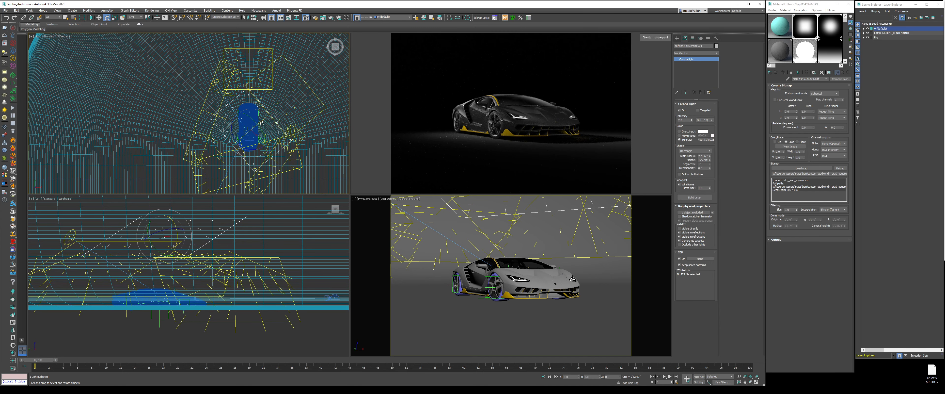
{"action": "left_click_drag", "start_coordinate": [259, 122], "coordinate": [252, 138]}
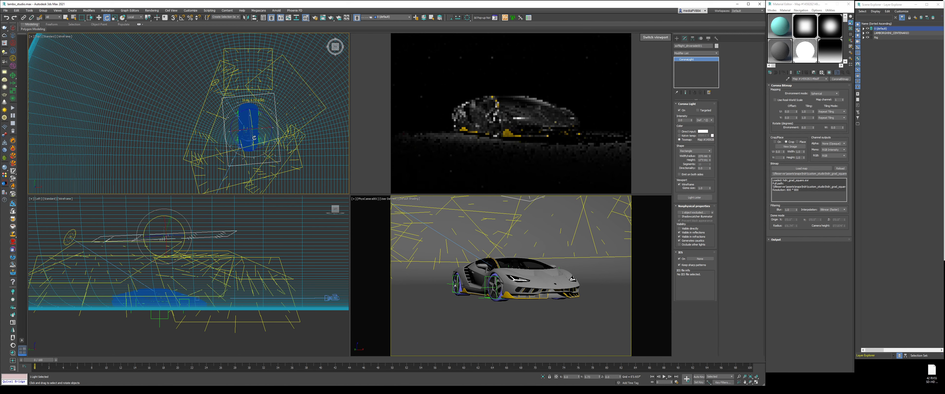
Shift the copied overhead light slightly towards the car's front and side, and adjust its width and height
{"action": "right_click", "coordinate": [253, 120]}
{"action": "left_click", "coordinate": [259, 124]}
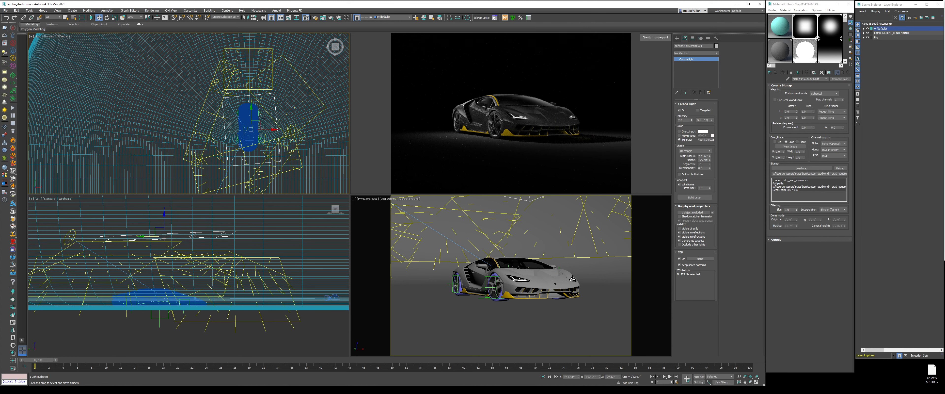
{"action": "left_click_drag", "start_coordinate": [259, 125], "coordinate": [263, 128]}
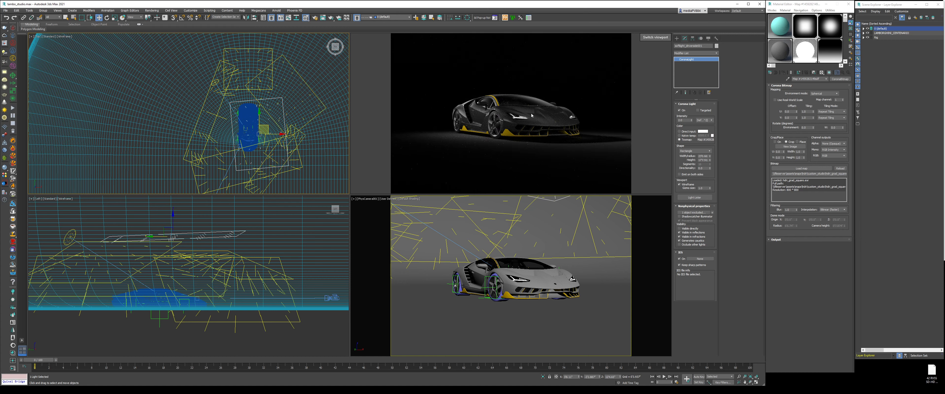
{"action": "left_click_drag", "start_coordinate": [269, 126], "coordinate": [262, 126]}
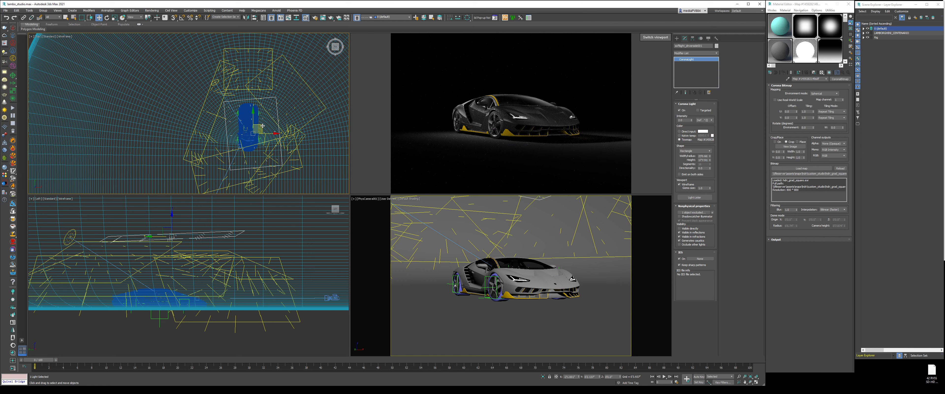
{"action": "left_click_drag", "start_coordinate": [263, 125], "coordinate": [265, 129]}
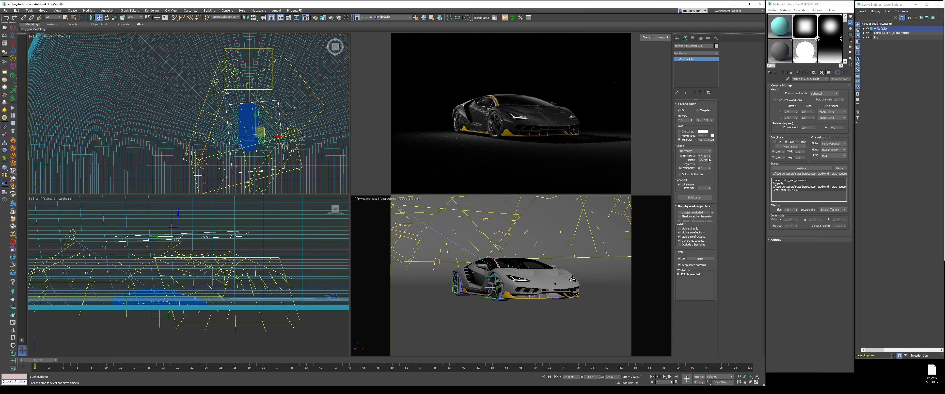
{"action": "left_click_drag", "start_coordinate": [709, 155], "coordinate": [710, 153]}
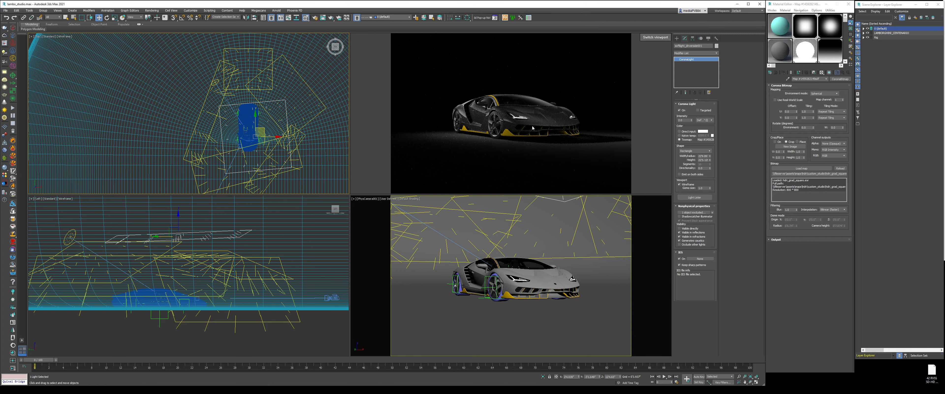
{"action": "left_click", "coordinate": [687, 120]}
{"action": "left_click", "coordinate": [585, 147]}
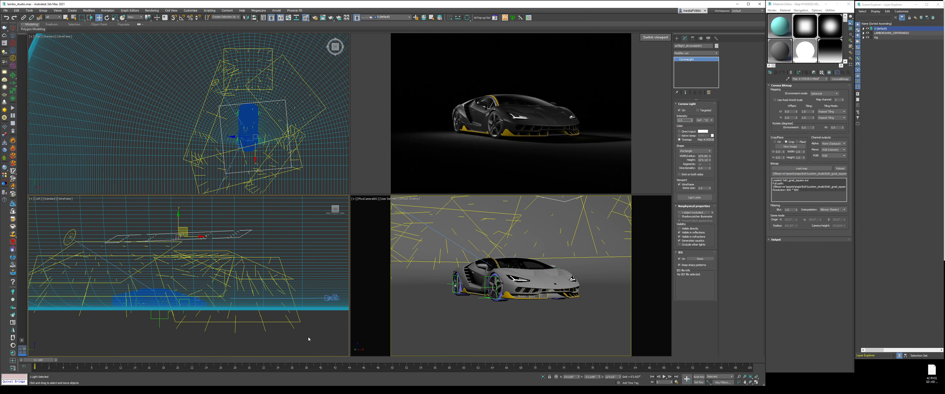
{"action": "key", "text": "alt+Tab"}
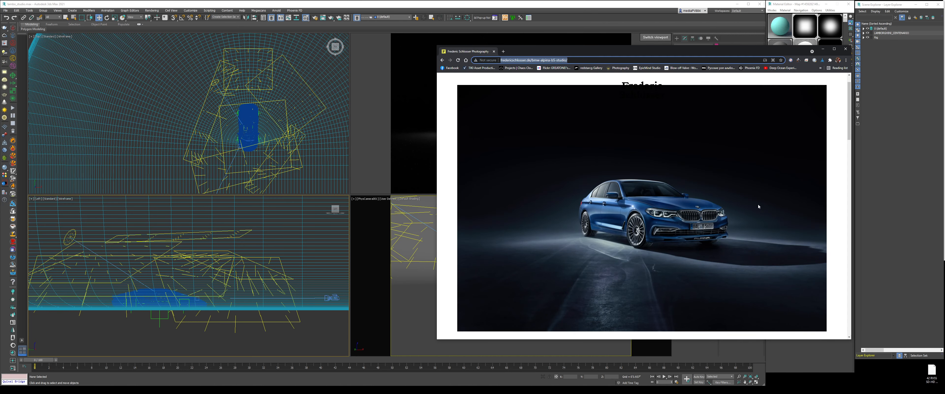
{"action": "left_click", "coordinate": [823, 49]}
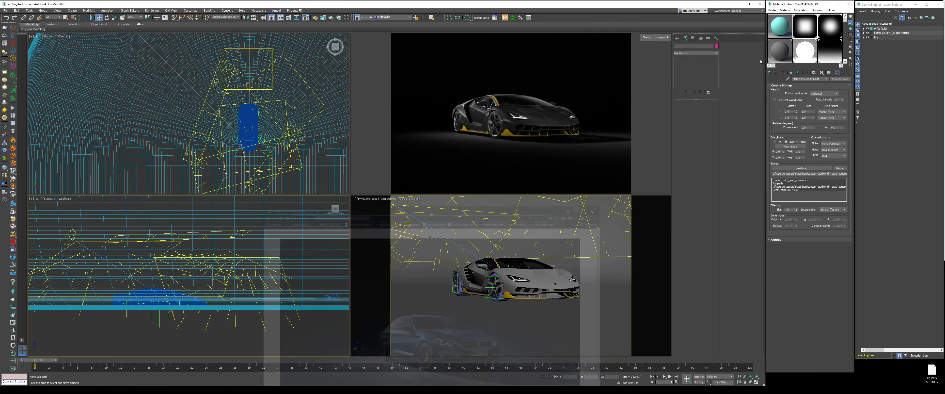
Create a disk-shaped Corona light in the Left view and place it well behind the car in the Top view
{"action": "left_click", "coordinate": [676, 38]}
{"action": "left_click", "coordinate": [685, 68]}
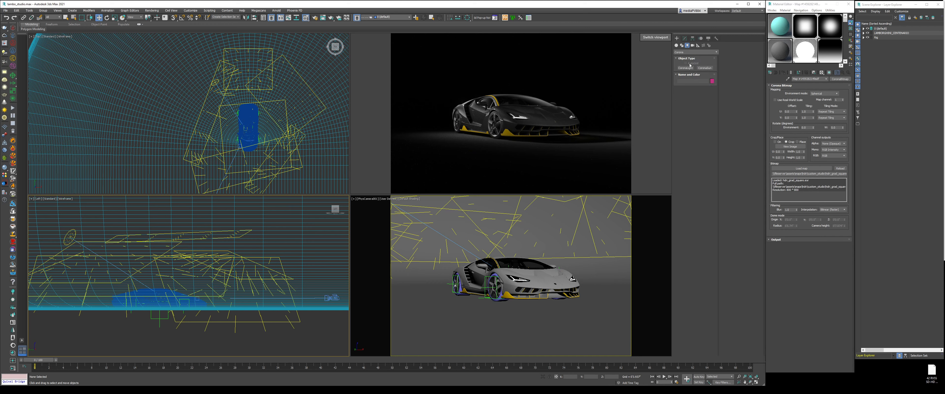
{"action": "left_click", "coordinate": [692, 136]}
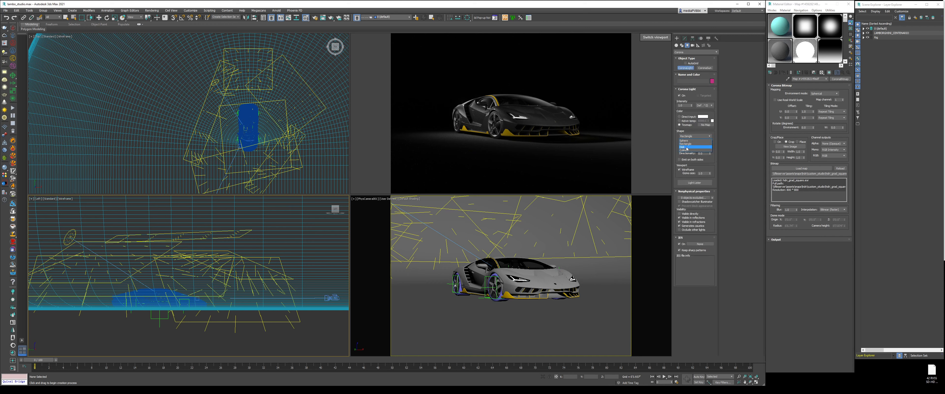
{"action": "left_click", "coordinate": [689, 148]}
{"action": "scroll", "coordinate": [154, 291], "scroll_direction": "up", "scroll_amount": 3}
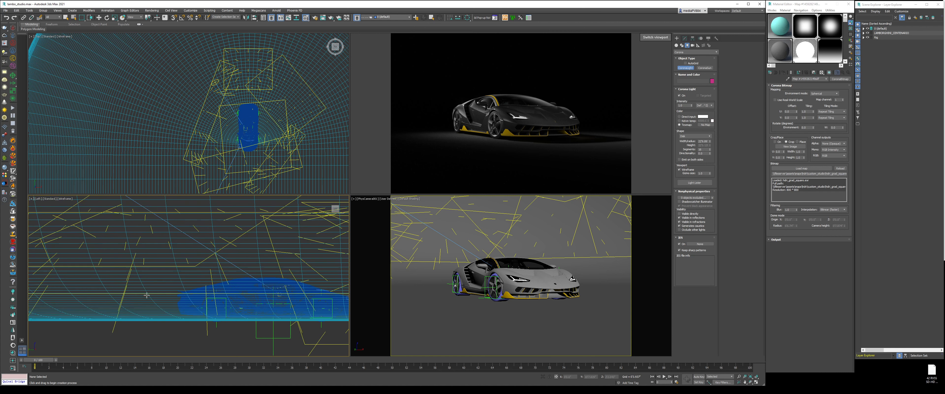
{"action": "left_click_drag", "start_coordinate": [146, 290], "coordinate": [154, 296]}
{"action": "key", "text": "w"}
{"action": "middle_click_drag", "start_coordinate": [256, 87], "coordinate": [252, 106]}
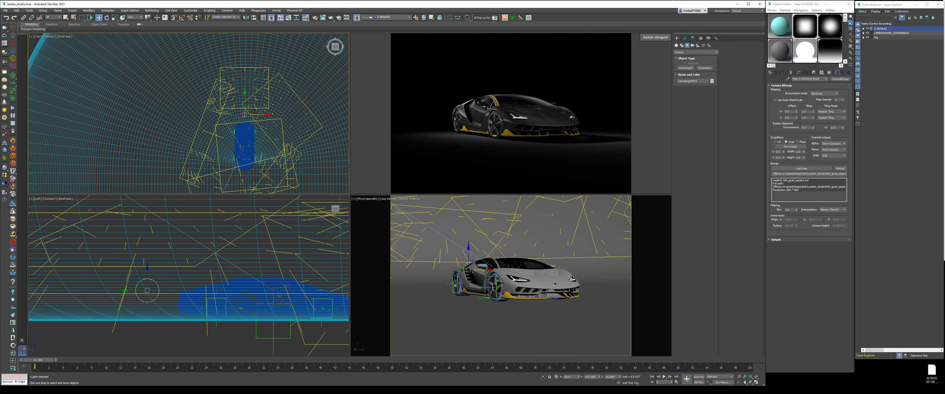
{"action": "left_click_drag", "start_coordinate": [252, 106], "coordinate": [277, 54]}
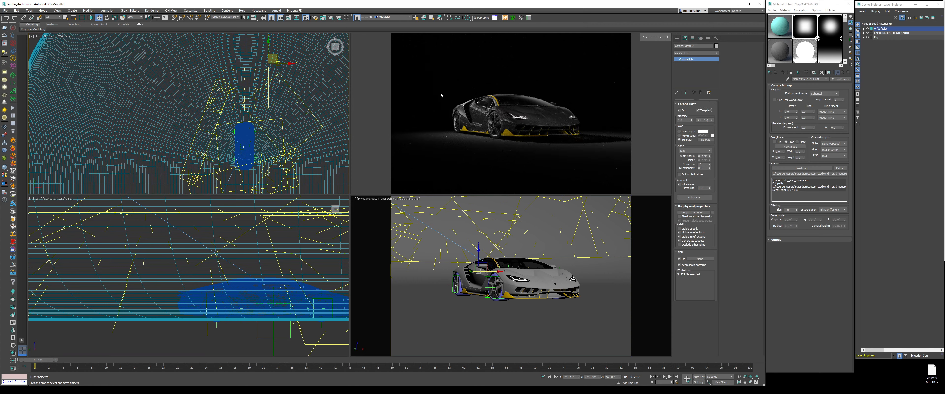
Select the disk light's target and move it far back so the light aims at the studio backdrop
{"action": "right_click", "coordinate": [332, 106]}
{"action": "left_click", "coordinate": [323, 102]}
{"action": "middle_click_drag", "start_coordinate": [280, 74], "coordinate": [259, 135]}
{"action": "left_click_drag", "start_coordinate": [259, 143], "coordinate": [273, 62]}
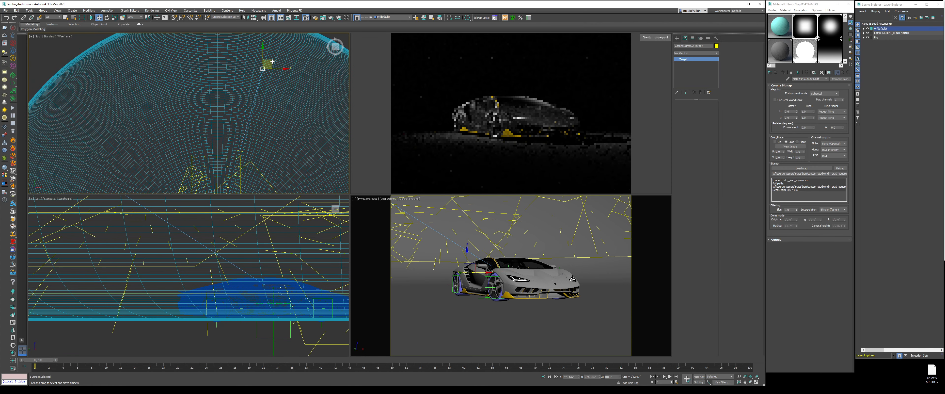
Reselect the disk light, set its intensity to 500, and increase its directionality to focus the glow on the backdrop
{"action": "right_click", "coordinate": [274, 159]}
{"action": "left_click", "coordinate": [253, 160]}
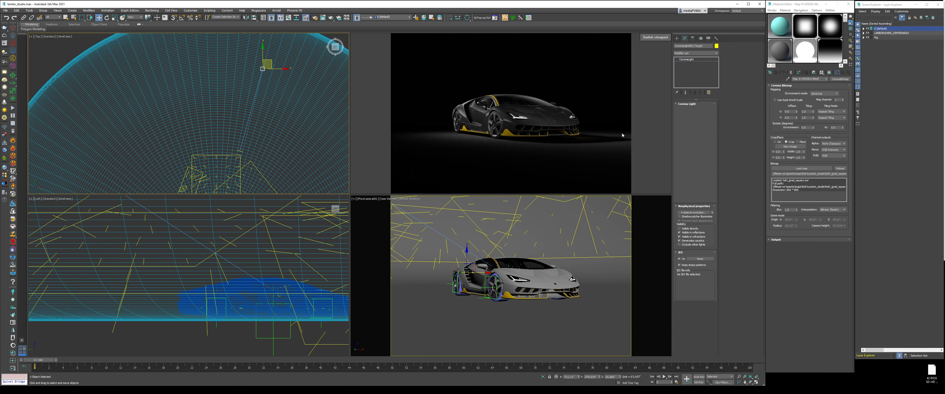
{"action": "double_click", "coordinate": [681, 121]}
{"action": "type", "text": "5"}
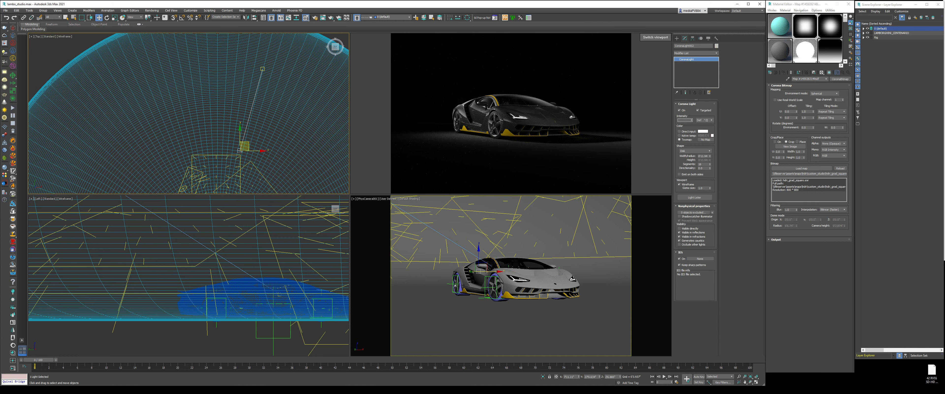
{"action": "type", "text": "00"}
{"action": "key", "text": "Return"}
{"action": "left_click", "coordinate": [705, 167]}
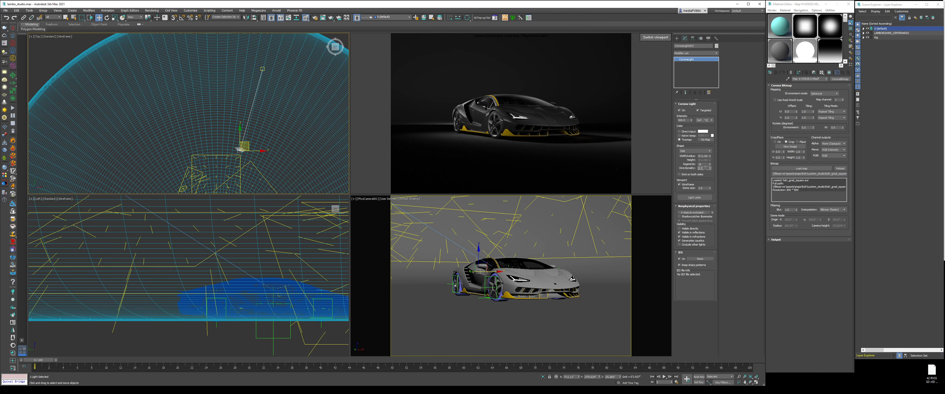
{"action": "key", "text": "Return"}
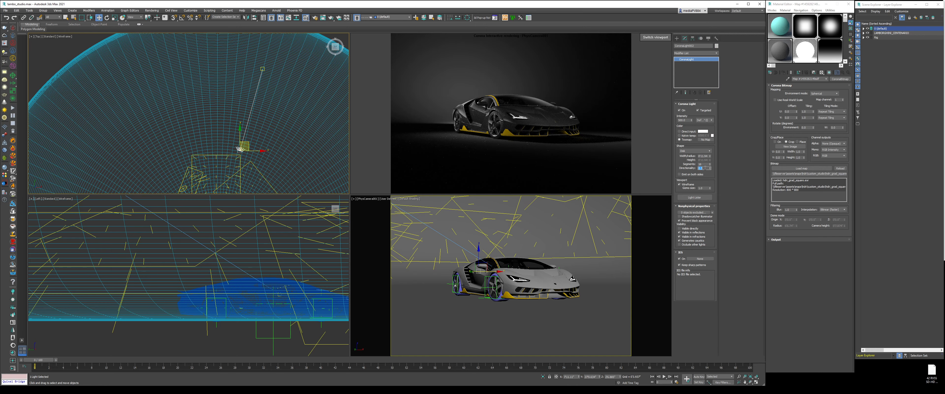
{"action": "scroll", "coordinate": [245, 143], "scroll_direction": "down", "scroll_amount": 3}
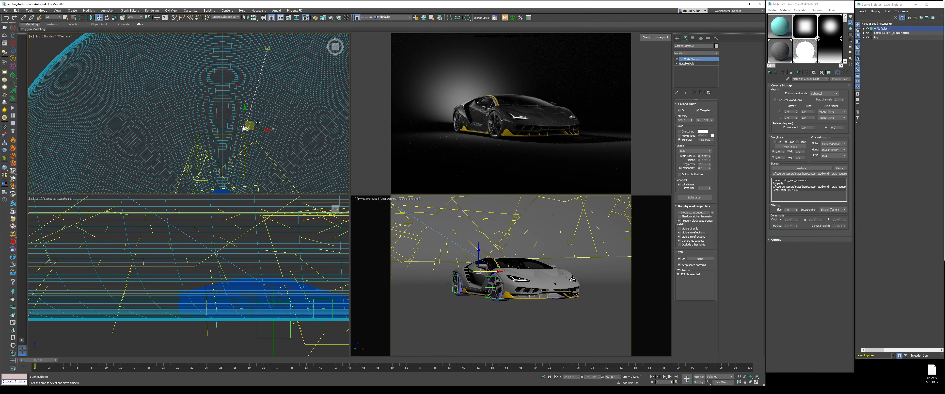
{"action": "left_click", "coordinate": [259, 119]}
{"action": "left_click_drag", "start_coordinate": [258, 119], "coordinate": [261, 120]}
{"action": "key", "text": "ctrl+z"}
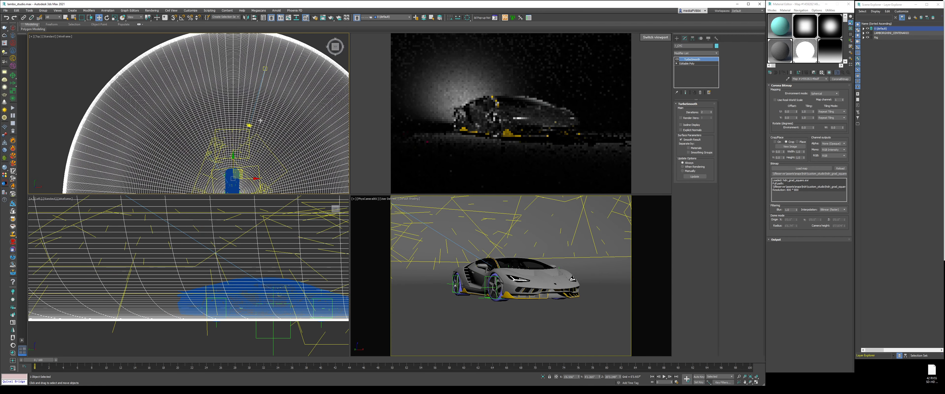
Select the disk light behind the car and move it closer to the car's rear in the Top view
{"action": "left_click", "coordinate": [249, 126]}
{"action": "middle_click_drag", "start_coordinate": [257, 121], "coordinate": [260, 97]}
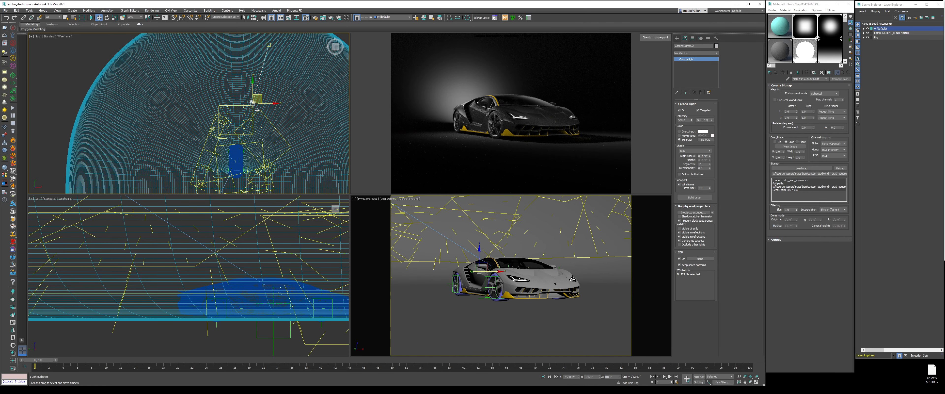
{"action": "left_click_drag", "start_coordinate": [262, 97], "coordinate": [249, 127]}
Select the disk light's target, shift it sideways in the Top view, and lower it below the floor in the Left view
{"action": "right_click", "coordinate": [249, 126]}
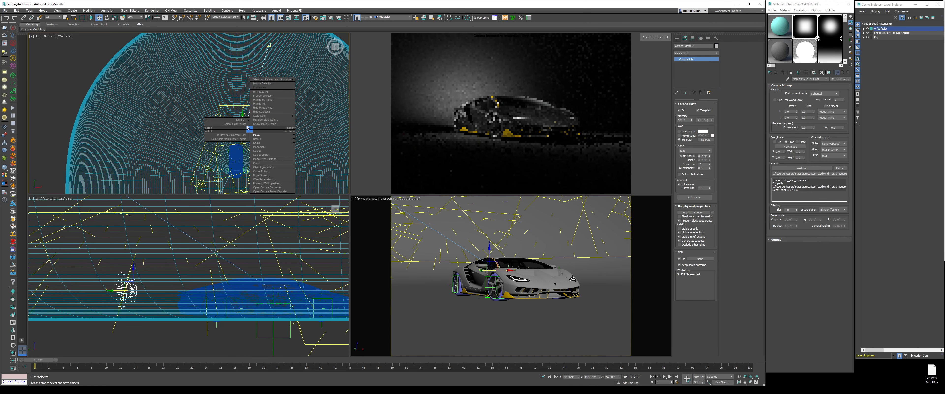
{"action": "left_click", "coordinate": [245, 124]}
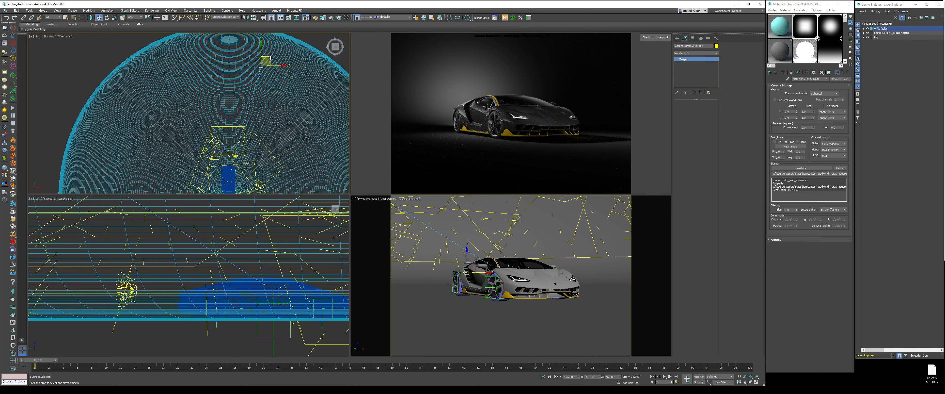
{"action": "left_click_drag", "start_coordinate": [270, 58], "coordinate": [287, 61]}
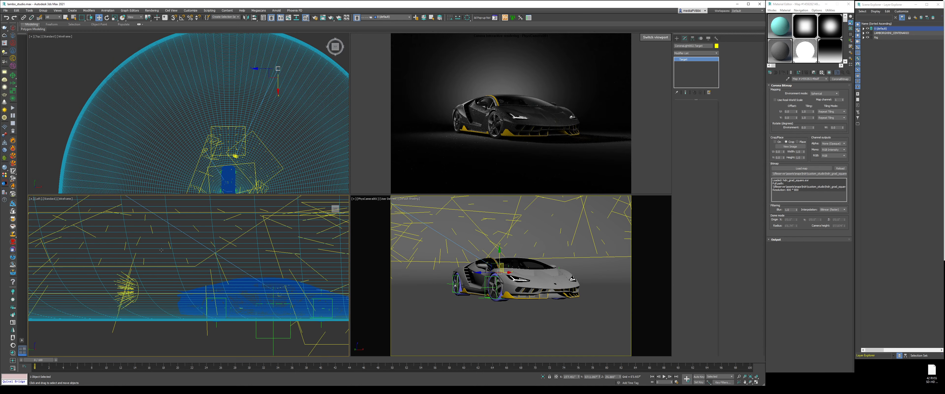
{"action": "scroll", "coordinate": [169, 251], "scroll_direction": "down", "scroll_amount": 3}
{"action": "scroll", "coordinate": [163, 273], "scroll_direction": "down", "scroll_amount": 6}
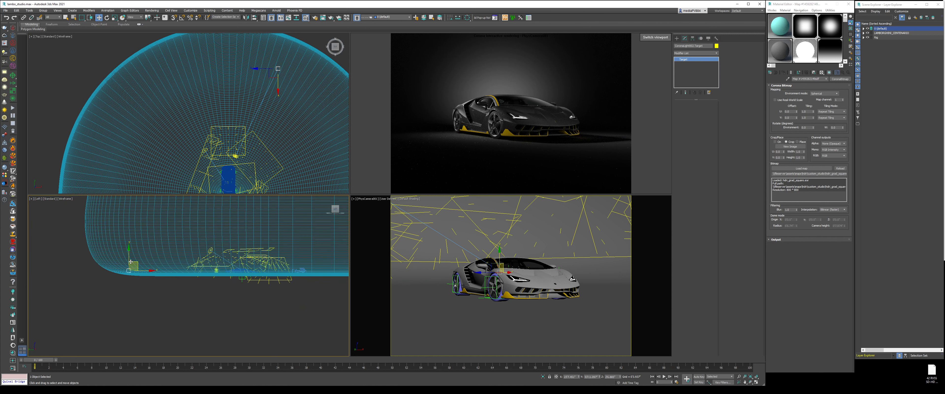
{"action": "left_click_drag", "start_coordinate": [130, 259], "coordinate": [130, 280]}
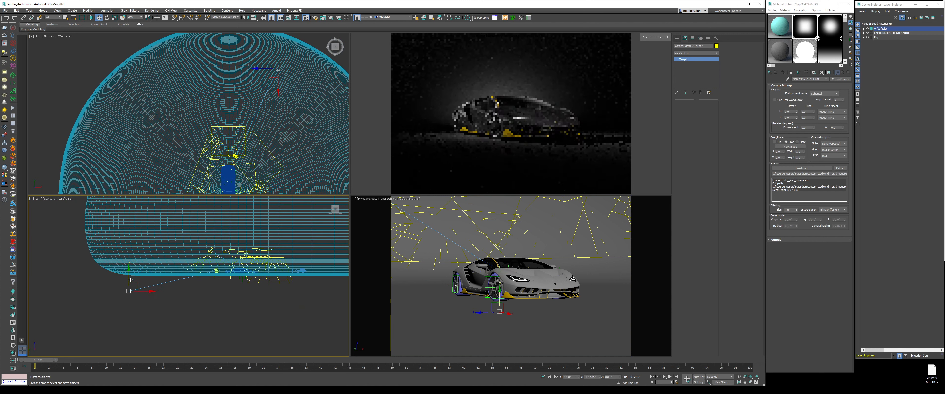
Bring the disk light's target closer to the light in the Top view and raise it slightly in the Left view
{"action": "right_click", "coordinate": [283, 71]}
{"action": "left_click_drag", "start_coordinate": [287, 62], "coordinate": [268, 102]}
{"action": "right_click", "coordinate": [176, 284]}
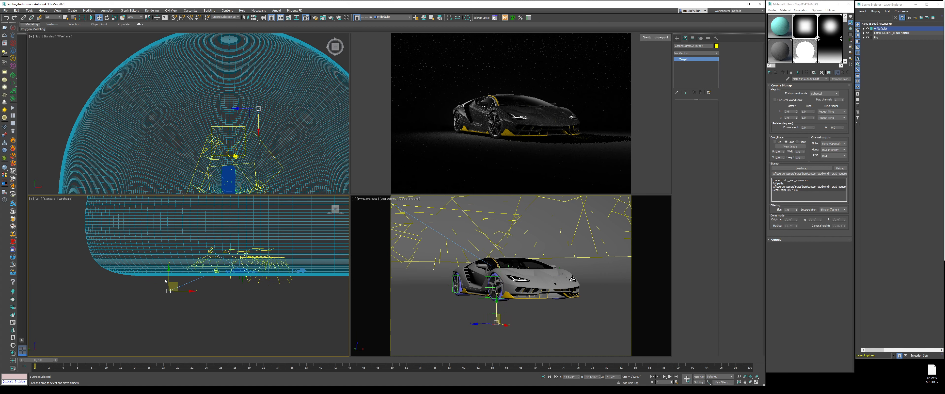
{"action": "left_click_drag", "start_coordinate": [170, 274], "coordinate": [171, 266]}
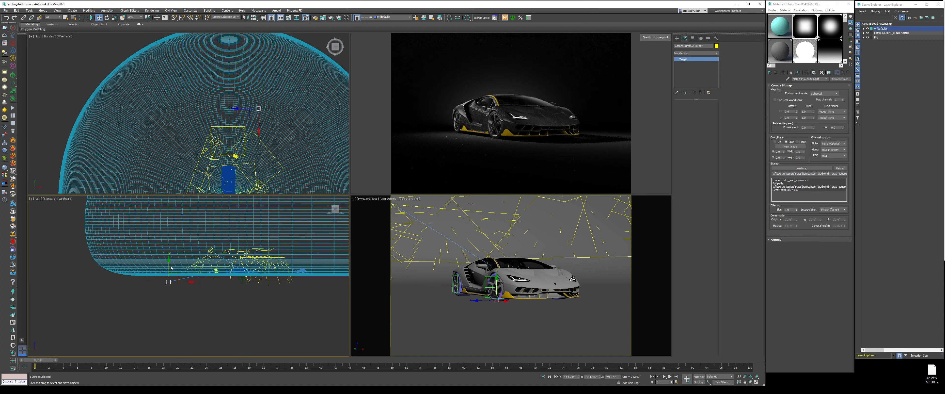
Reselect the disk light, adjust its directionality, and set its intensity to 1200
{"action": "right_click", "coordinate": [170, 266]}
{"action": "left_click", "coordinate": [162, 258]}
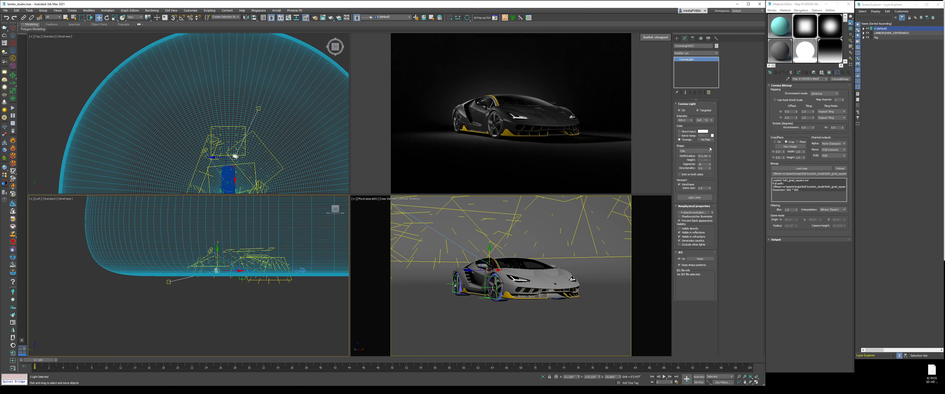
{"action": "left_click", "coordinate": [710, 169]}
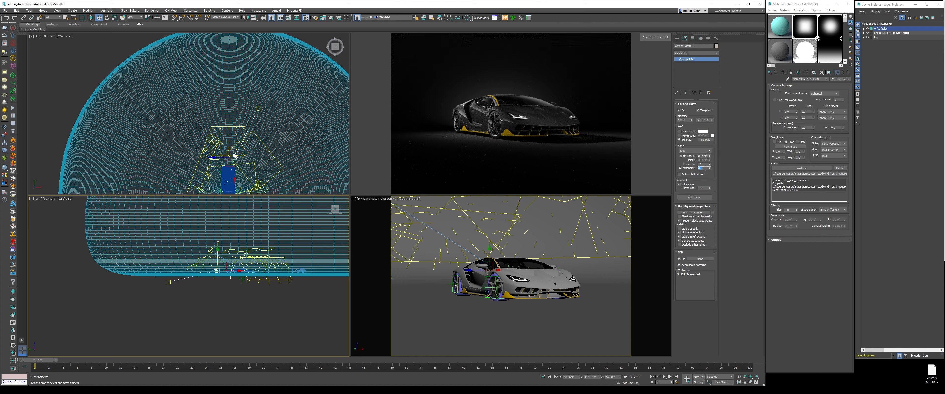
{"action": "double_click", "coordinate": [688, 120]}
{"action": "left_click", "coordinate": [706, 167]}
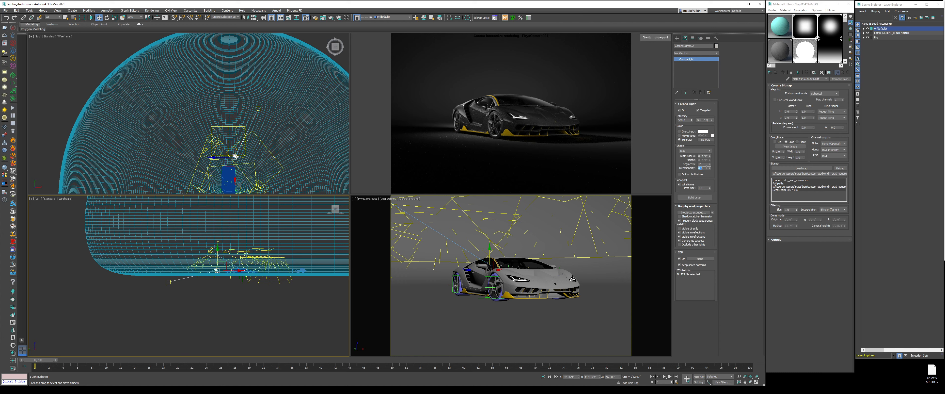
{"action": "double_click", "coordinate": [685, 119]}
{"action": "type", "text": "1200"}
{"action": "key", "text": "Return"}
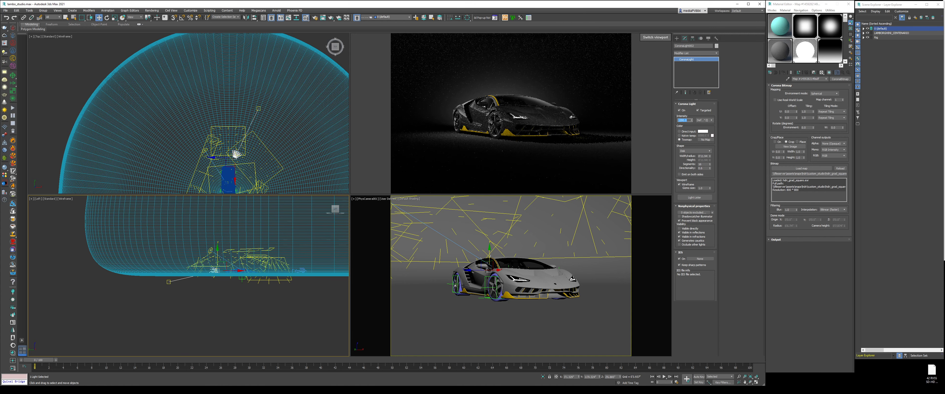
Raise the disk light in the Left view and move it closer to the car's rear in the Top view
{"action": "scroll", "coordinate": [229, 175], "scroll_direction": "up", "scroll_amount": 5}
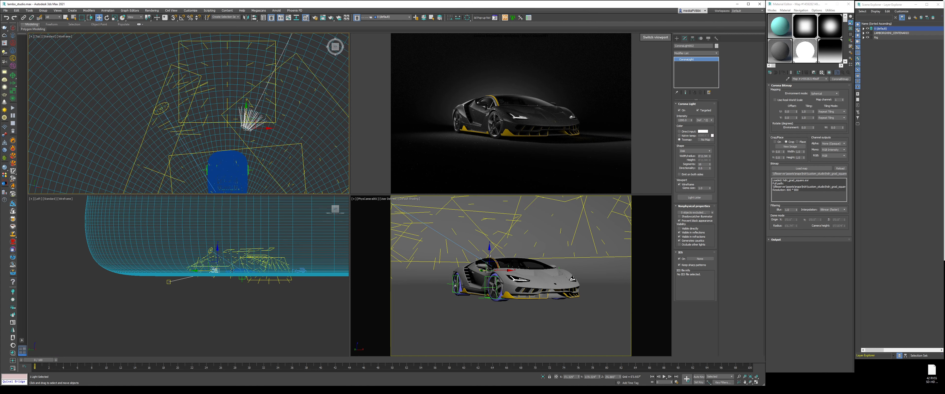
{"action": "scroll", "coordinate": [214, 265], "scroll_direction": "up", "scroll_amount": 4}
{"action": "scroll", "coordinate": [214, 266], "scroll_direction": "up", "scroll_amount": 2}
{"action": "left_click_drag", "start_coordinate": [222, 267], "coordinate": [225, 253]}
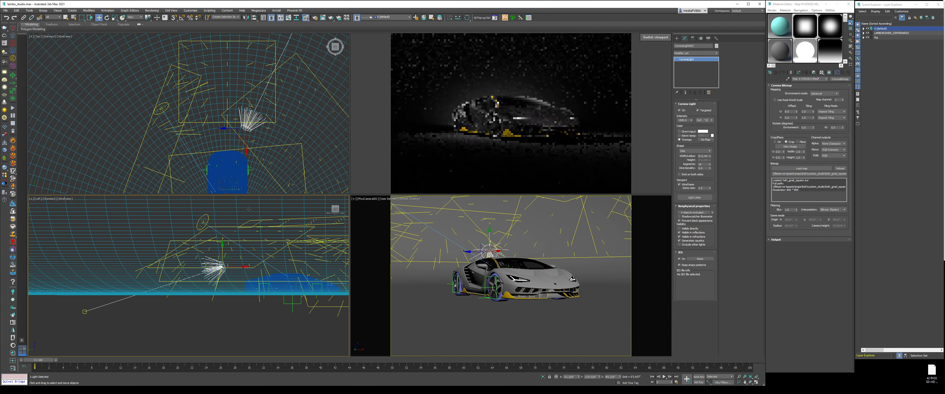
{"action": "right_click", "coordinate": [260, 117]}
{"action": "left_click_drag", "start_coordinate": [259, 117], "coordinate": [254, 135]}
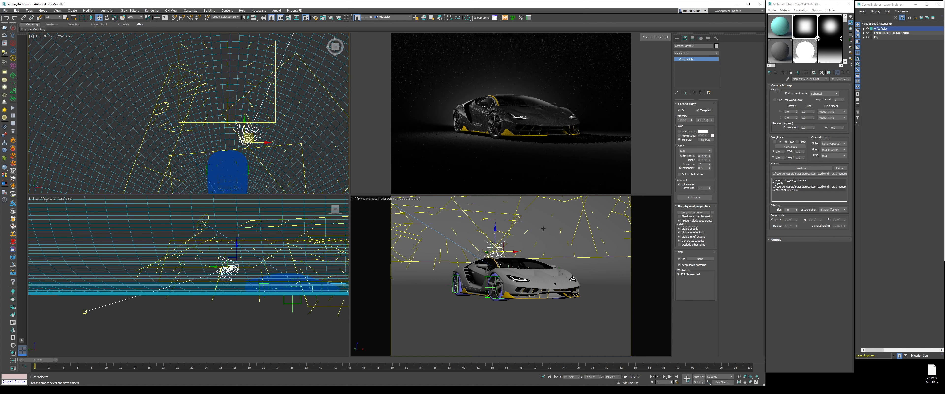
Turn off direct visibility for the disk light and set its directionality to 0.58
{"action": "left_click", "coordinate": [680, 228]}
{"action": "double_click", "coordinate": [704, 167]}
{"action": "type", "text": ".58"}
{"action": "key", "text": "Return"}
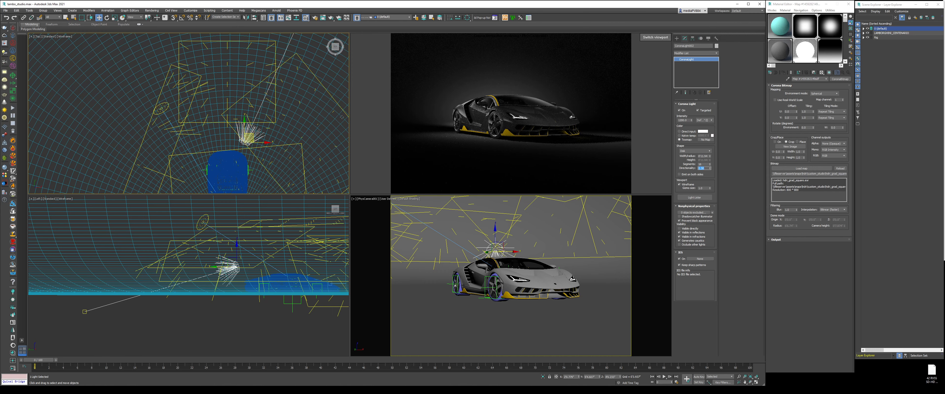
Select the disk light's target and nudge it nearer to the car in the Top view
{"action": "right_click", "coordinate": [307, 105]}
{"action": "left_click", "coordinate": [293, 104]}
{"action": "scroll", "coordinate": [279, 112], "scroll_direction": "down", "scroll_amount": 5}
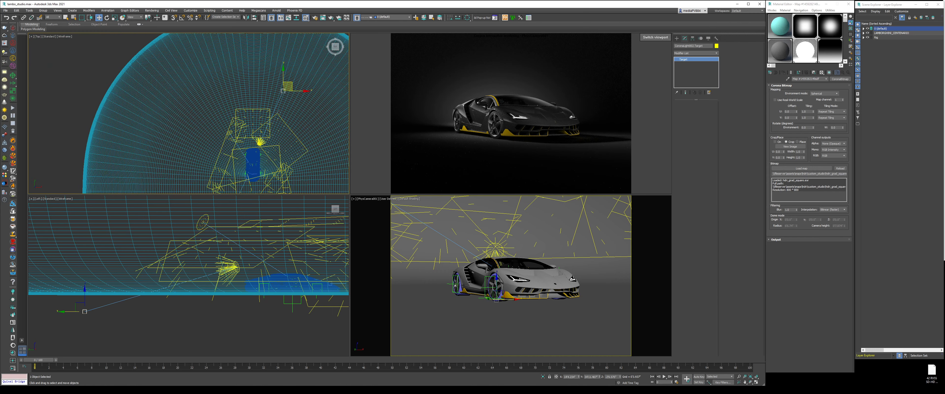
{"action": "left_click_drag", "start_coordinate": [293, 81], "coordinate": [290, 90]}
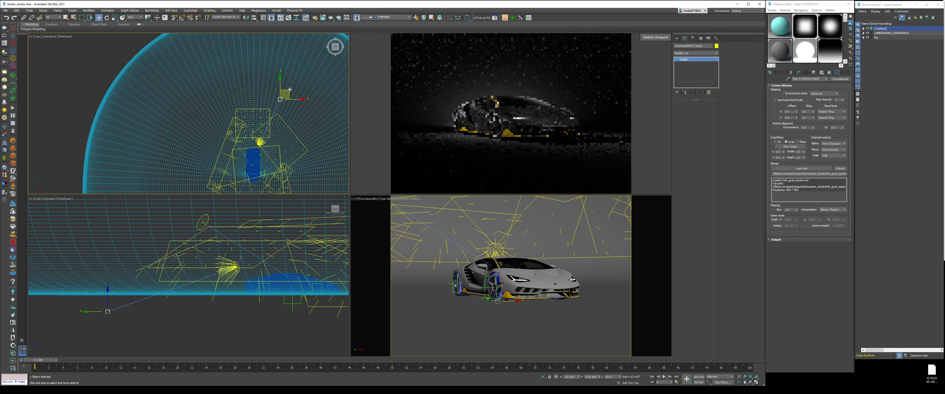
{"action": "left_click_drag", "start_coordinate": [290, 89], "coordinate": [291, 90]}
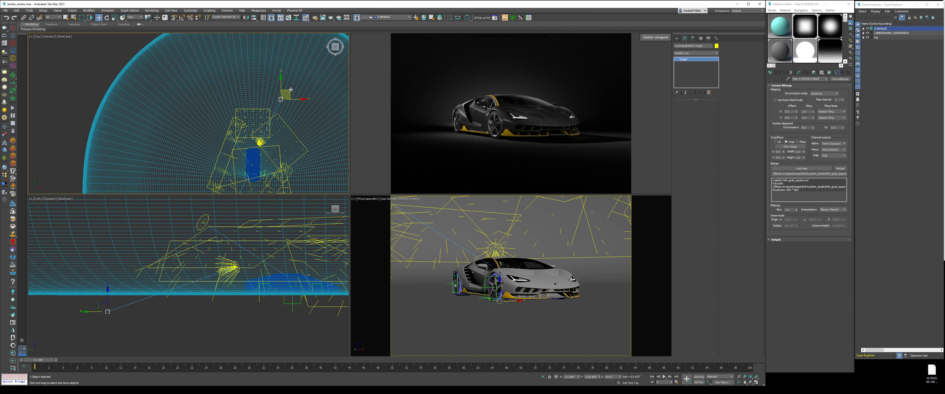
Reselect the disk light and set its directionality to 0.6 and its intensity to 2000
{"action": "right_click", "coordinate": [293, 92]}
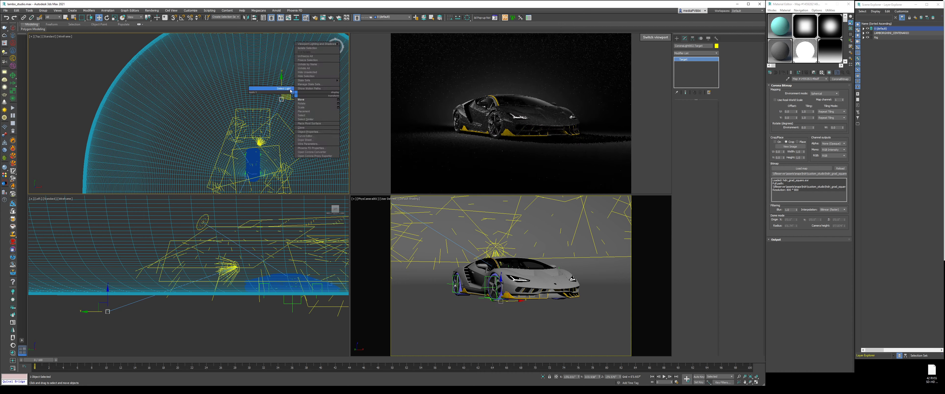
{"action": "left_click", "coordinate": [286, 89]}
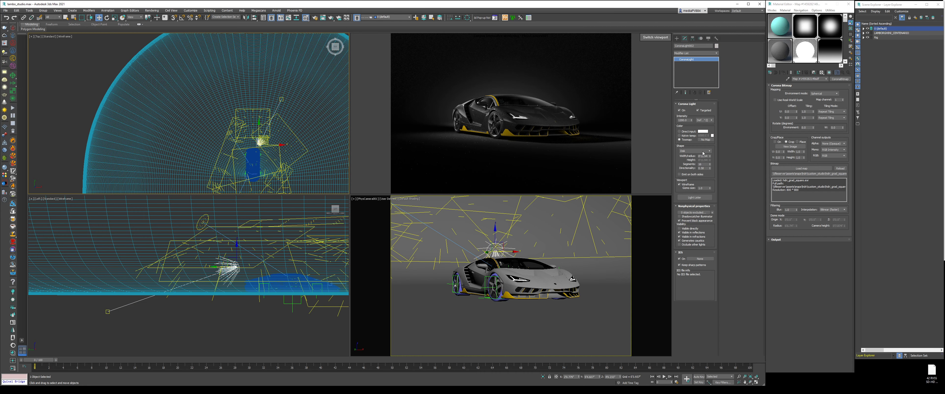
{"action": "left_click", "coordinate": [705, 168]}
{"action": "type", "text": ".6"}
{"action": "key", "text": "Return"}
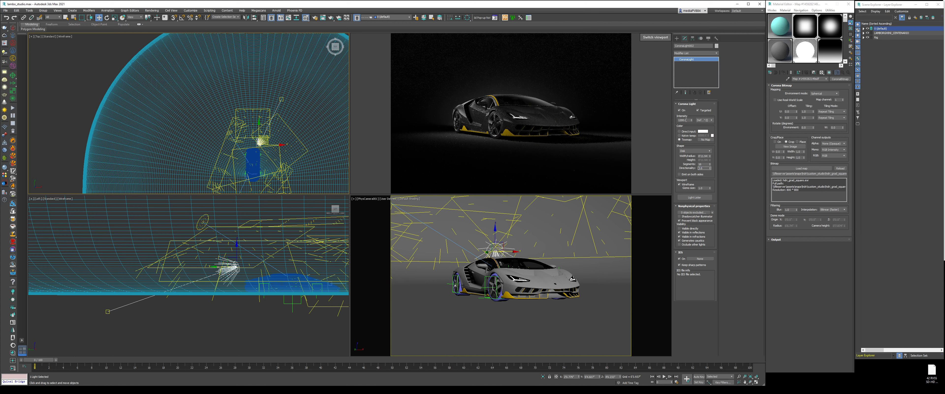
{"action": "double_click", "coordinate": [686, 120]}
{"action": "type", "text": "2000"}
{"action": "key", "text": "Return"}
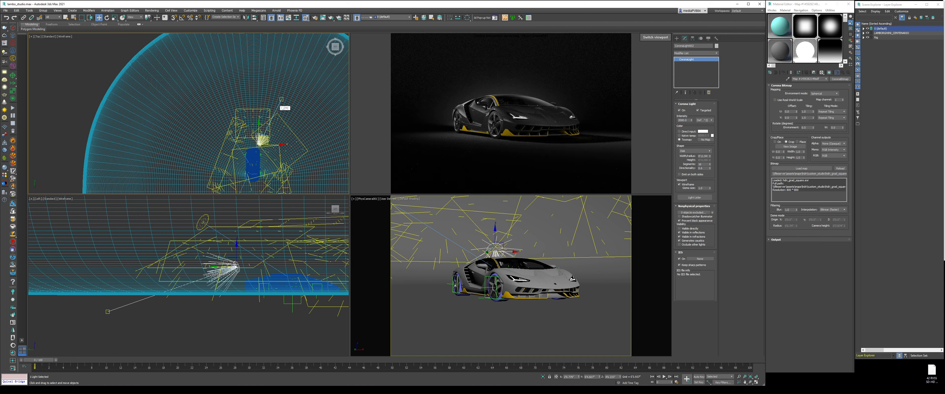
Check the blue BMW studio reference photo in the browser against the render, and return to the scene with nothing selected
{"action": "key", "text": "alt+Tab"}
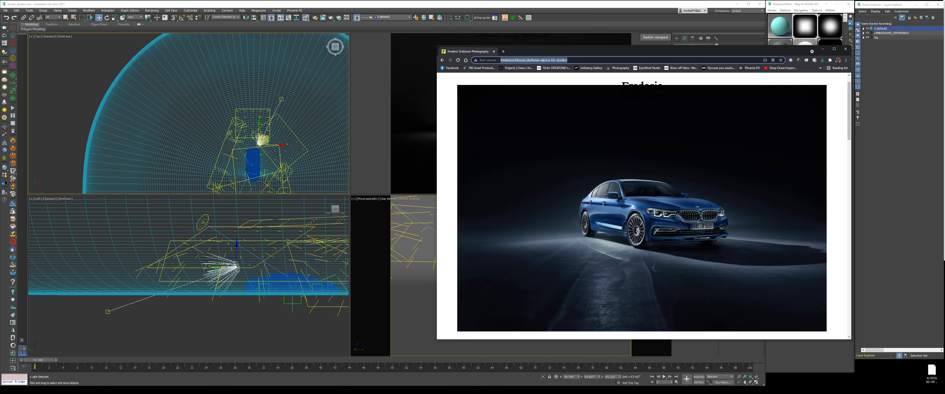
{"action": "key", "text": "alt+Tab"}
{"action": "left_click", "coordinate": [208, 324]}
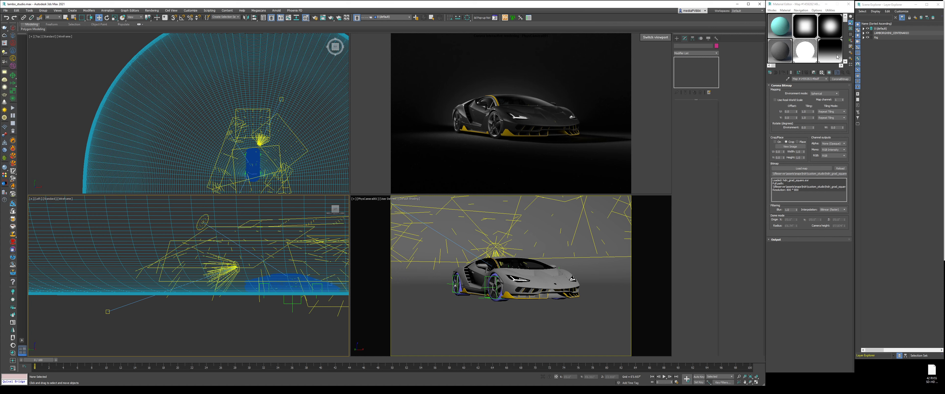
Select the objects on all wheel and brake-caliper layers of the Lamborghini, make a named selection set from them, and deselect
{"action": "left_click", "coordinate": [864, 33]}
{"action": "left_click", "coordinate": [887, 88]}
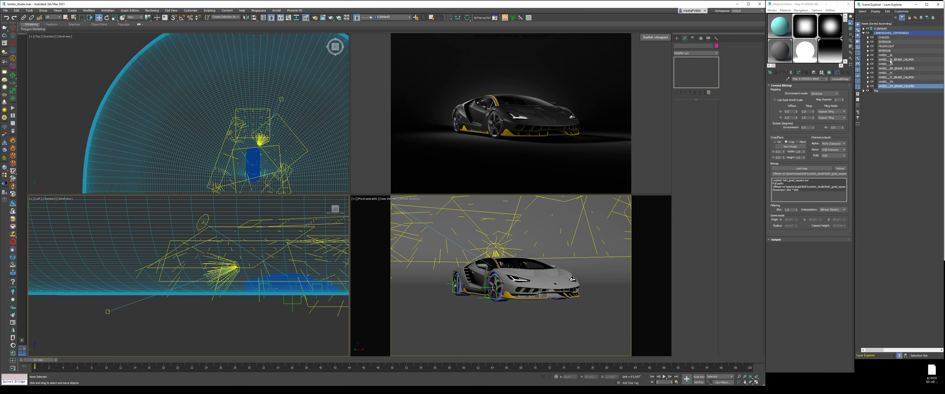
{"action": "left_click", "coordinate": [890, 57], "text": "shift"}
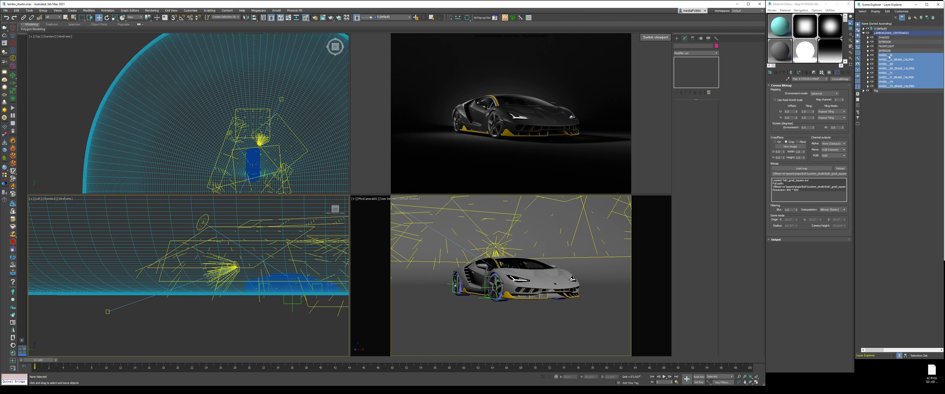
{"action": "right_click", "coordinate": [888, 56]}
{"action": "left_click", "coordinate": [901, 58]}
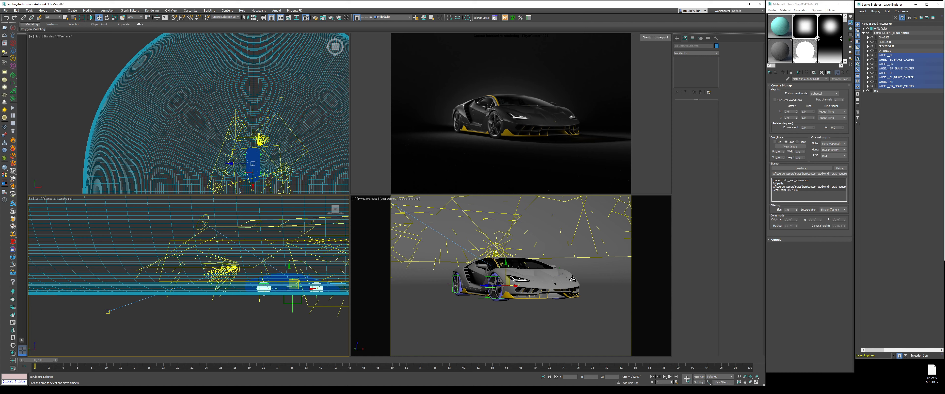
{"action": "left_click", "coordinate": [222, 17]}
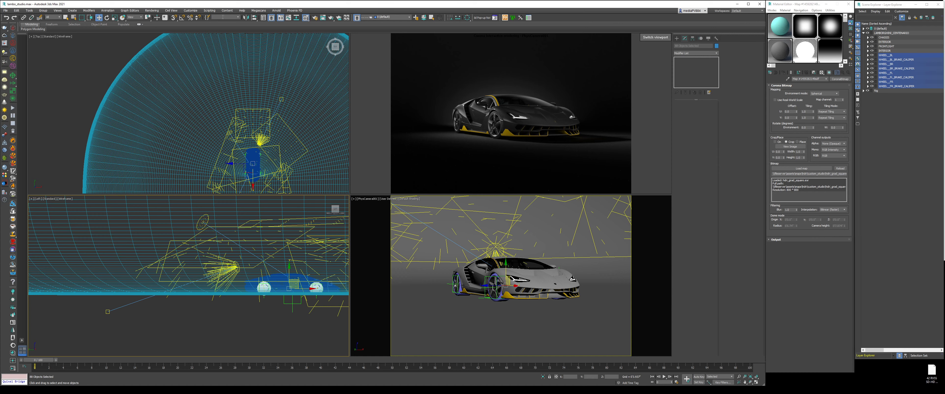
{"action": "left_click", "coordinate": [239, 329]}
Create a rectangular Corona light over the car's front wheel in the Left view
{"action": "left_click", "coordinate": [678, 38]}
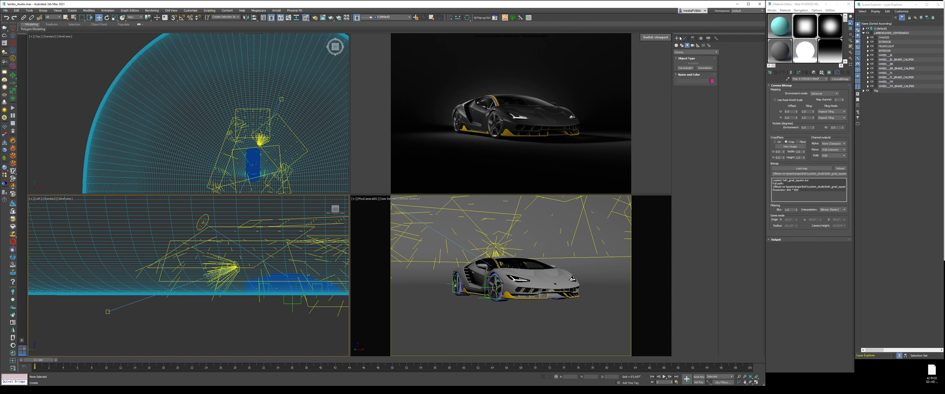
{"action": "left_click", "coordinate": [686, 68]}
{"action": "scroll", "coordinate": [287, 265], "scroll_direction": "up", "scroll_amount": 5}
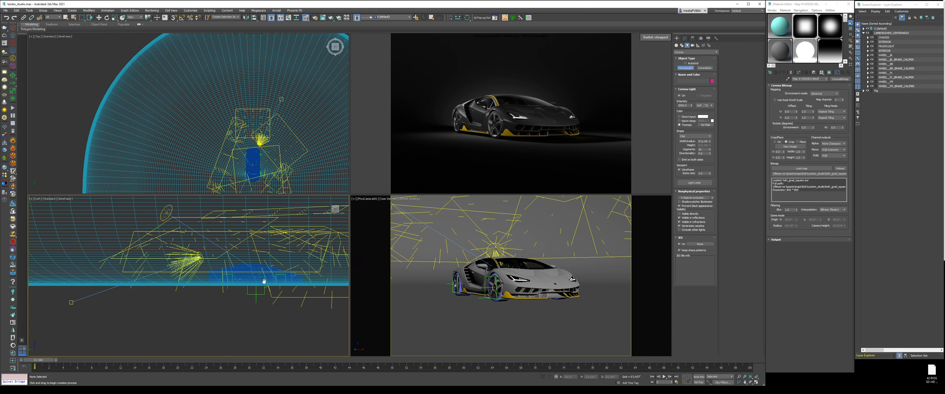
{"action": "left_click", "coordinate": [694, 136]}
{"action": "left_click", "coordinate": [693, 140]}
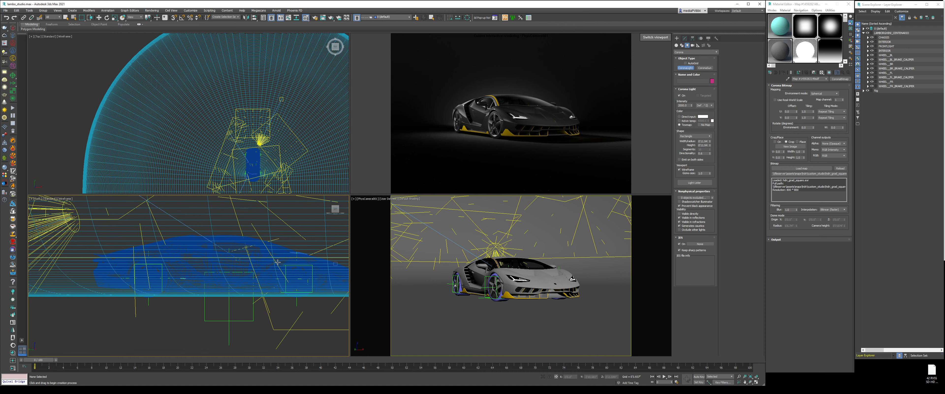
{"action": "left_click_drag", "start_coordinate": [293, 269], "coordinate": [311, 287]}
{"action": "key", "text": "w"}
{"action": "right_click", "coordinate": [276, 173]}
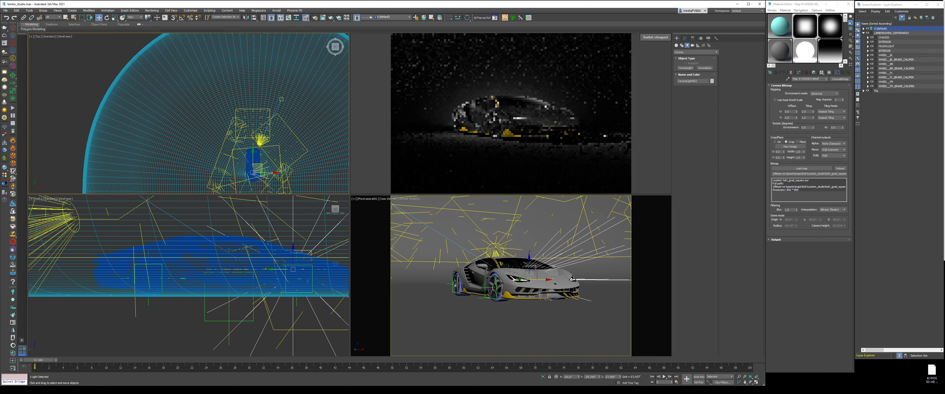
Reset the new rectangular light's directionality to 0
{"action": "left_click", "coordinate": [684, 38]}
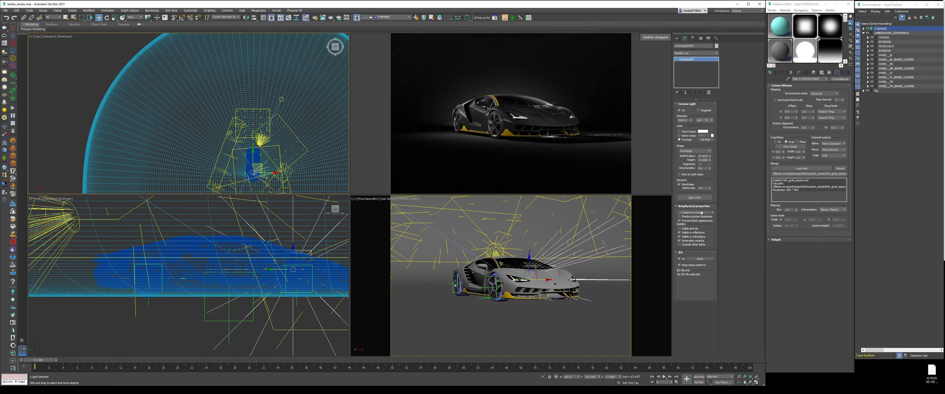
{"action": "right_click", "coordinate": [709, 168]}
{"action": "scroll", "coordinate": [306, 121], "scroll_direction": "up", "scroll_amount": 5}
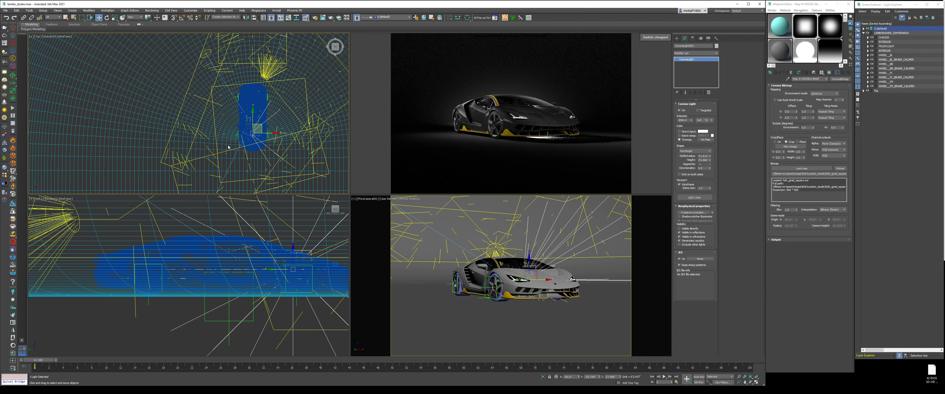
Set the front-wheel light's intensity to 50 and move it out beside the car in the Top view
{"action": "scroll", "coordinate": [261, 121], "scroll_direction": "up", "scroll_amount": 3}
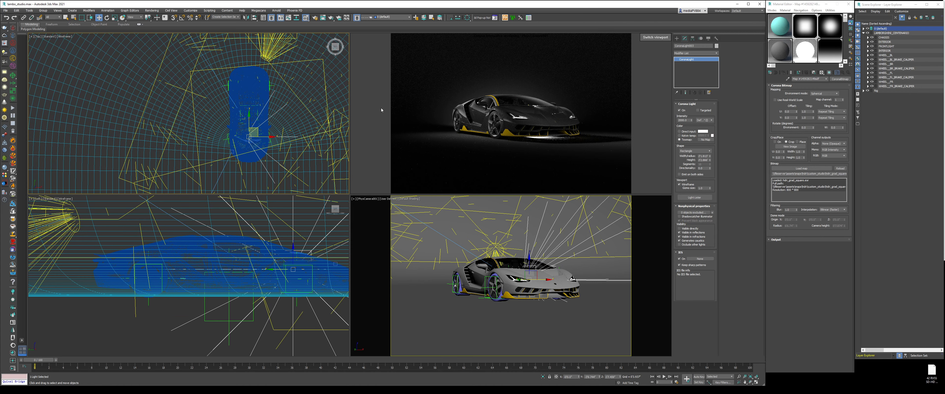
{"action": "double_click", "coordinate": [683, 120]}
{"action": "type", "text": "50"}
{"action": "key", "text": "Return"}
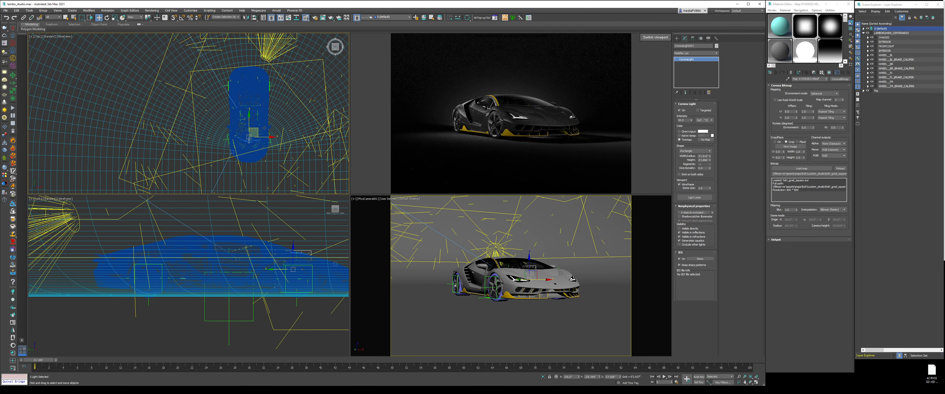
{"action": "left_click_drag", "start_coordinate": [258, 129], "coordinate": [234, 127]}
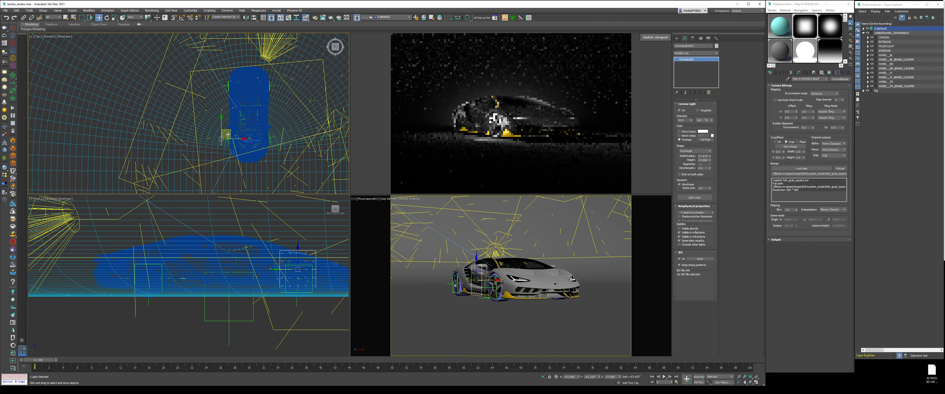
Angle the light toward the front wheel in the Top view
{"action": "scroll", "coordinate": [228, 132], "scroll_direction": "up", "scroll_amount": 5}
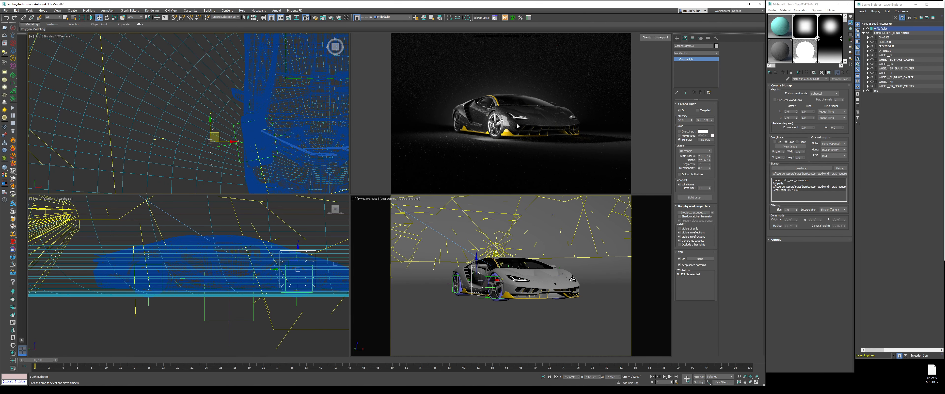
{"action": "right_click", "coordinate": [242, 129]}
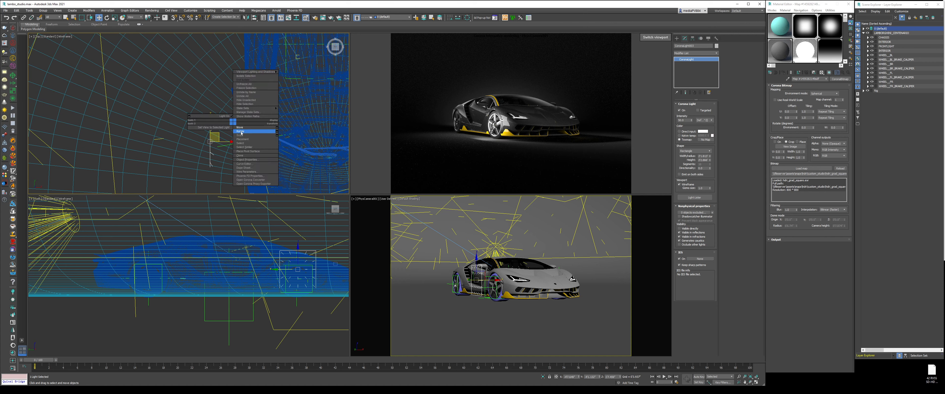
{"action": "left_click", "coordinate": [253, 137]}
{"action": "mouse_move", "coordinate": [225, 132]}
{"action": "left_mouse_down"}
{"action": "mouse_move", "coordinate": [228, 140]}
{"action": "mouse_move", "coordinate": [221, 125]}
{"action": "left_mouse_up"}
{"action": "right_click", "coordinate": [228, 140]}
{"action": "left_click", "coordinate": [230, 143]}
{"action": "right_click", "coordinate": [228, 142]}
{"action": "left_click", "coordinate": [233, 148]}
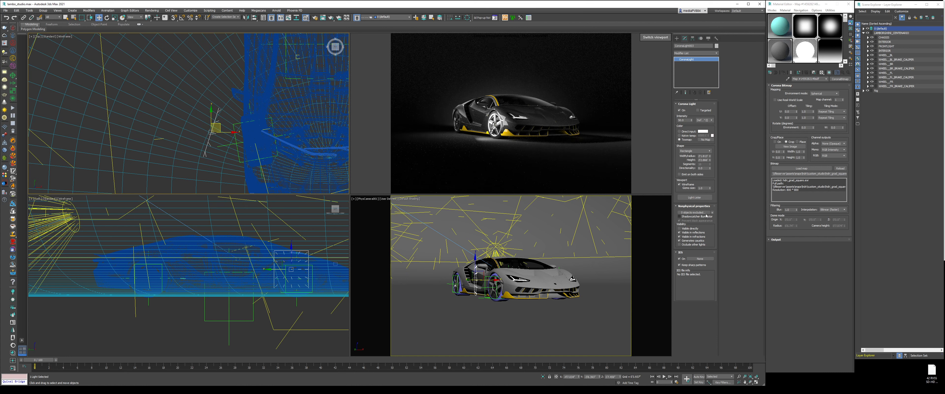
Limit the light's illumination to the wheel objects by adding the wheel selection set to its include list
{"action": "left_click", "coordinate": [692, 212]}
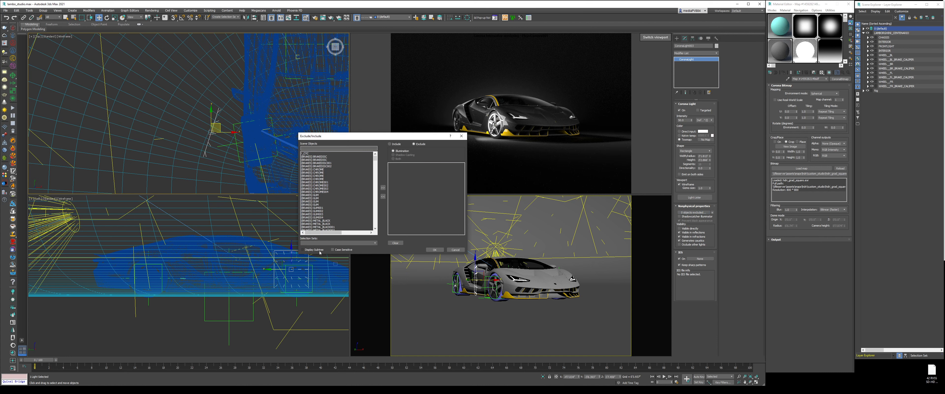
{"action": "left_click", "coordinate": [316, 243]}
{"action": "left_click", "coordinate": [316, 247]}
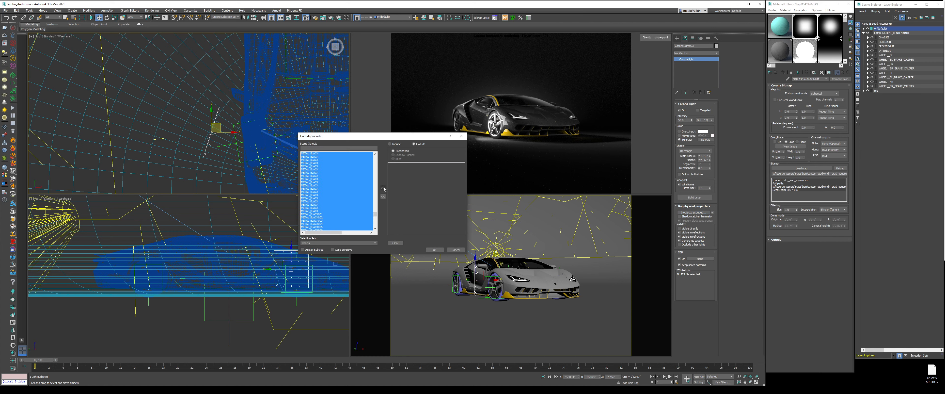
{"action": "left_click", "coordinate": [382, 188]}
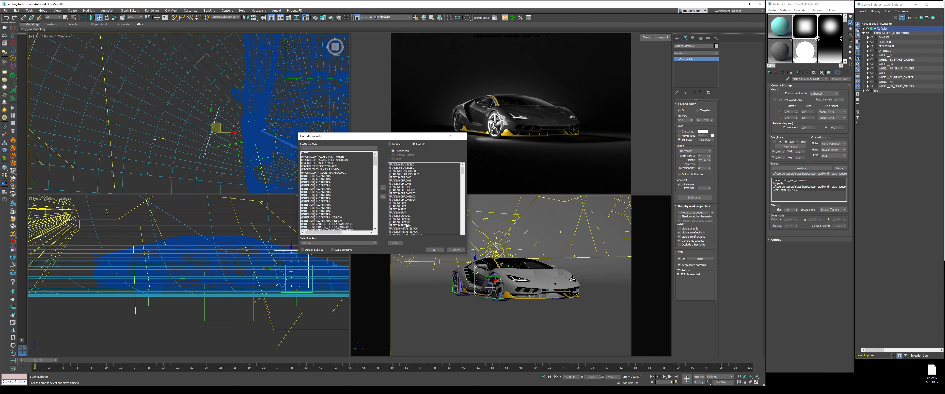
{"action": "left_click", "coordinate": [434, 249]}
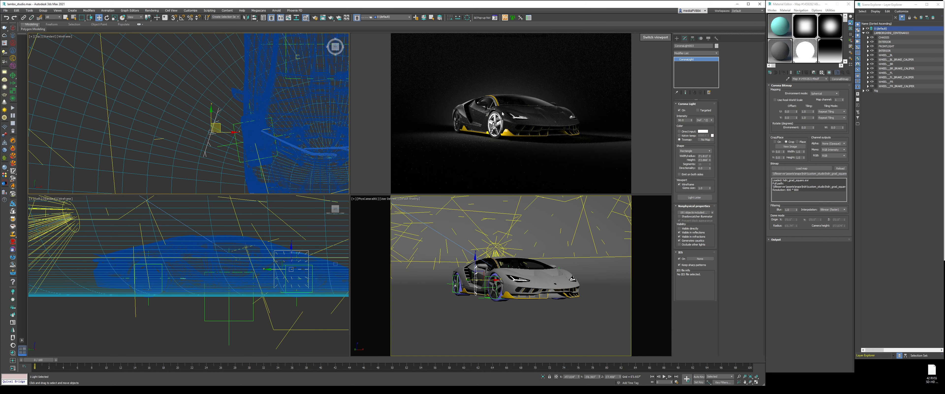
Assign the soft square gradient Corona Bitmap as the light's texmap and widen the light slightly
{"action": "left_click", "coordinate": [698, 237]}
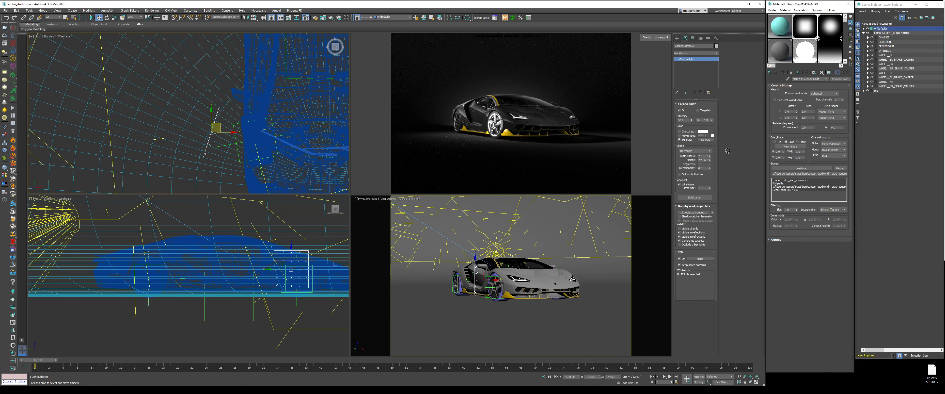
{"action": "left_click_drag", "start_coordinate": [703, 139], "coordinate": [704, 140]}
{"action": "key", "text": "Return"}
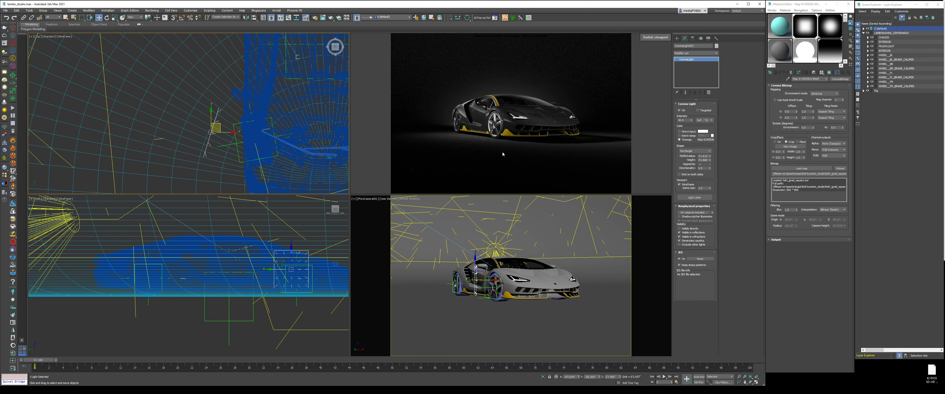
{"action": "left_click_drag", "start_coordinate": [710, 157], "coordinate": [710, 151]}
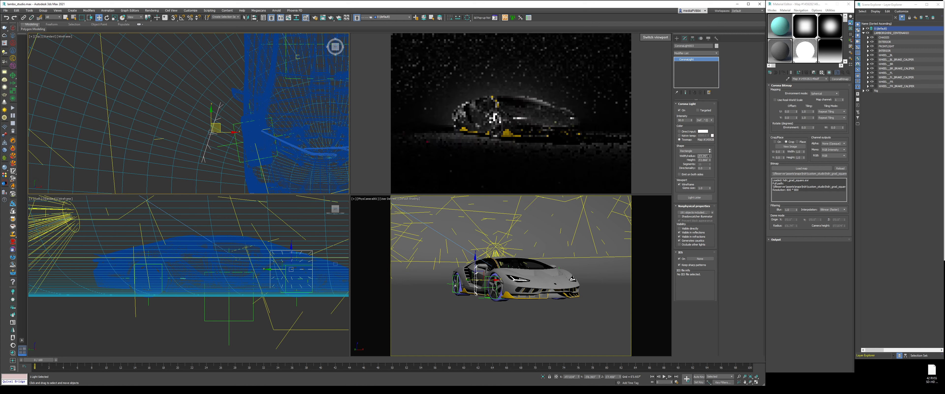
Lower the light over the front wheel in the Left view, and fine-tune its angle and position in the Top view
{"action": "middle_click", "coordinate": [296, 254]}
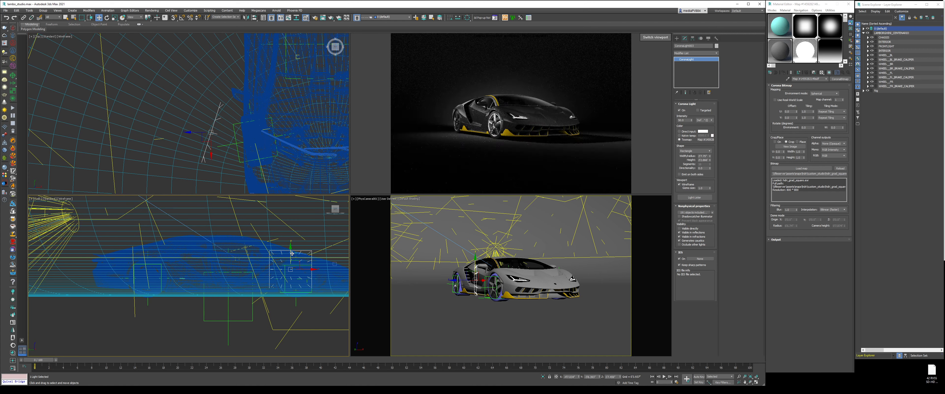
{"action": "left_click_drag", "start_coordinate": [296, 254], "coordinate": [292, 259]}
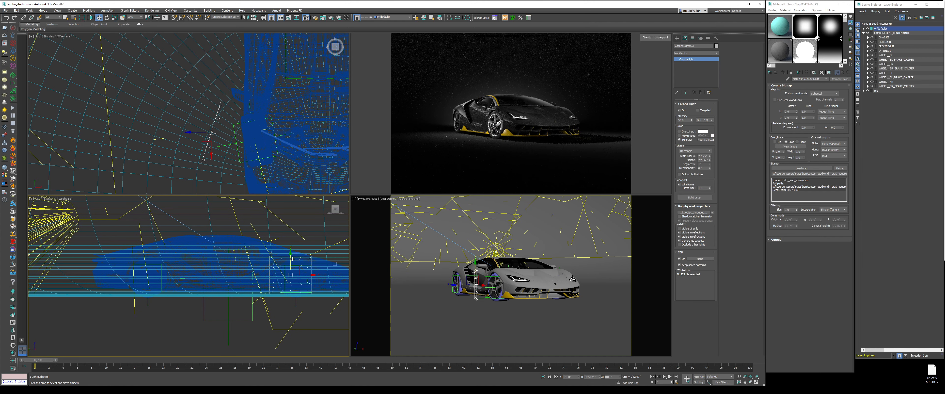
{"action": "right_click", "coordinate": [211, 104]}
{"action": "left_click", "coordinate": [222, 111]}
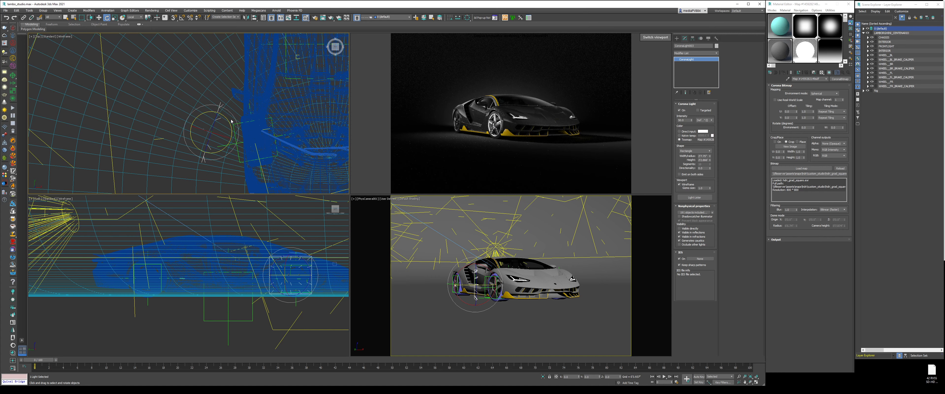
{"action": "right_click", "coordinate": [229, 125]}
{"action": "left_click", "coordinate": [235, 131]}
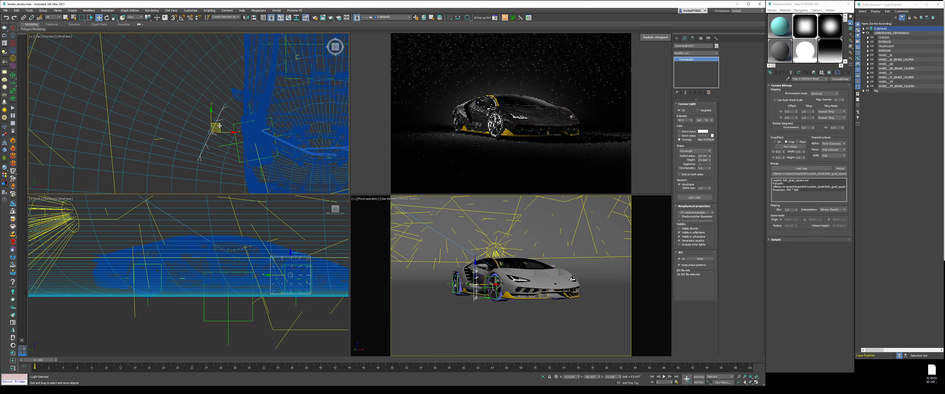
{"action": "left_click_drag", "start_coordinate": [219, 125], "coordinate": [219, 120]}
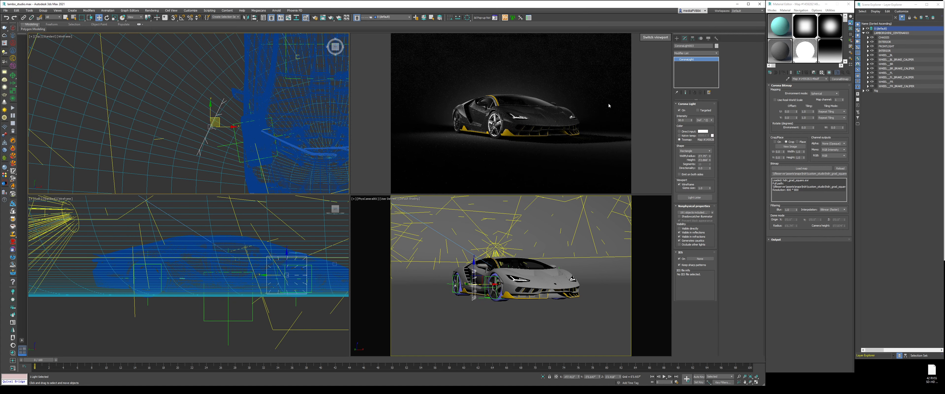
Set the front-wheel light's intensity to 15
{"action": "double_click", "coordinate": [682, 120]}
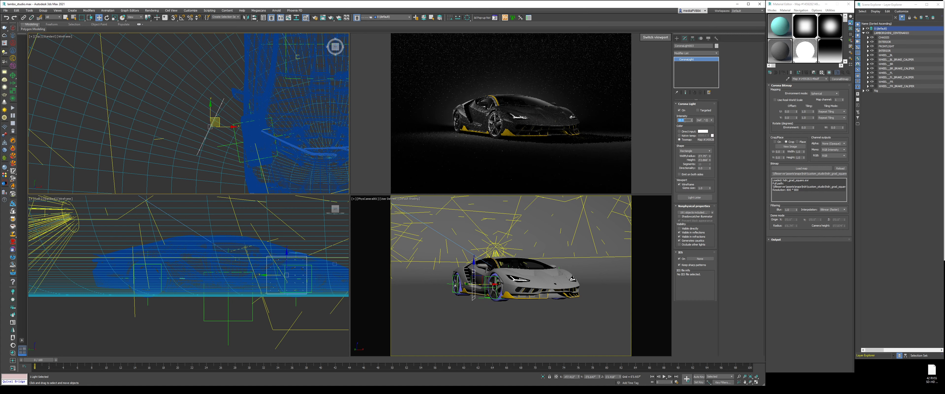
{"action": "type", "text": "15"}
{"action": "key", "text": "Return"}
Clone the front-wheel light, move the copy along the car's side to the rear wheel, and deselect it
{"action": "middle_click_drag", "start_coordinate": [213, 106], "coordinate": [198, 155]}
{"action": "scroll", "coordinate": [198, 156], "scroll_direction": "down", "scroll_amount": 4}
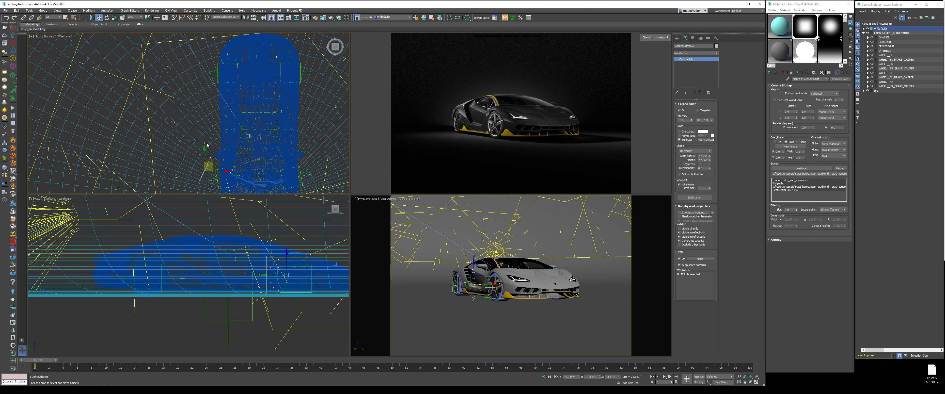
{"action": "key", "text": "ctrl+v"}
{"action": "key", "text": "Return"}
{"action": "left_click_drag", "start_coordinate": [215, 166], "coordinate": [218, 59]}
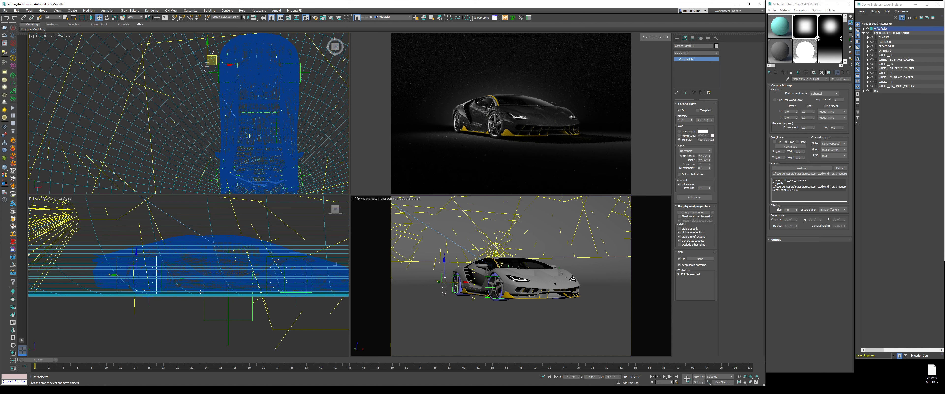
{"action": "right_click", "coordinate": [179, 330]}
{"action": "left_click", "coordinate": [179, 324]}
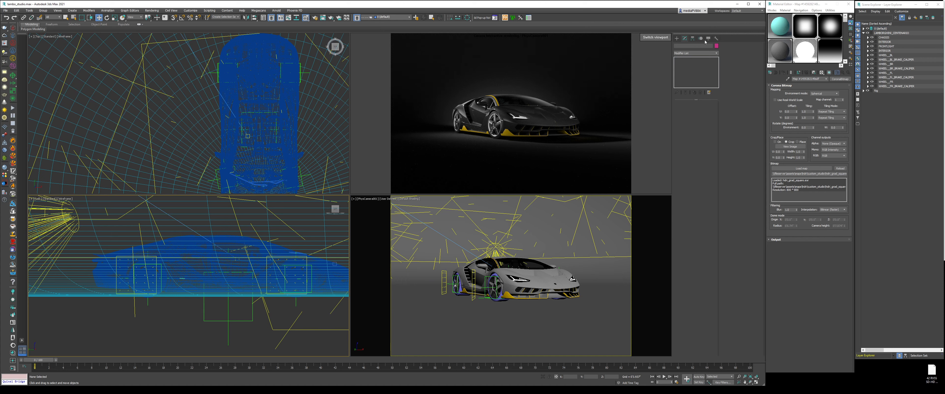
Create a thin rectangular Corona light near tail-light height in the Front view
{"action": "left_click", "coordinate": [677, 38]}
{"action": "left_click", "coordinate": [687, 45]}
{"action": "left_click", "coordinate": [685, 68]}
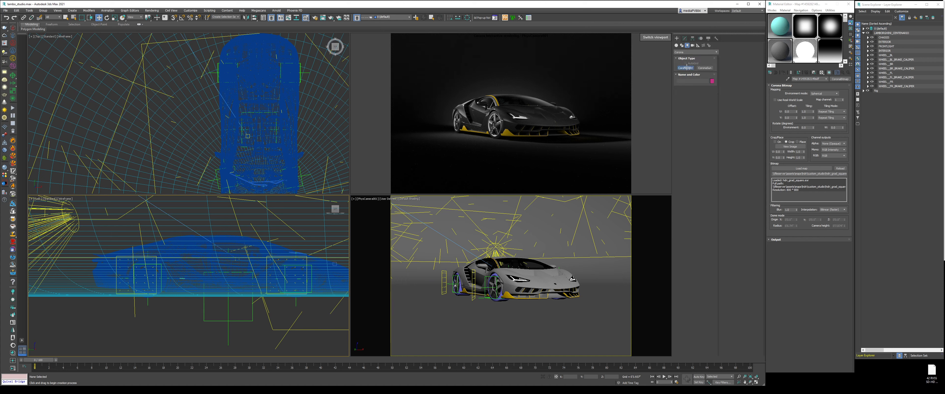
{"action": "middle_click_drag", "start_coordinate": [197, 289], "coordinate": [232, 295]}
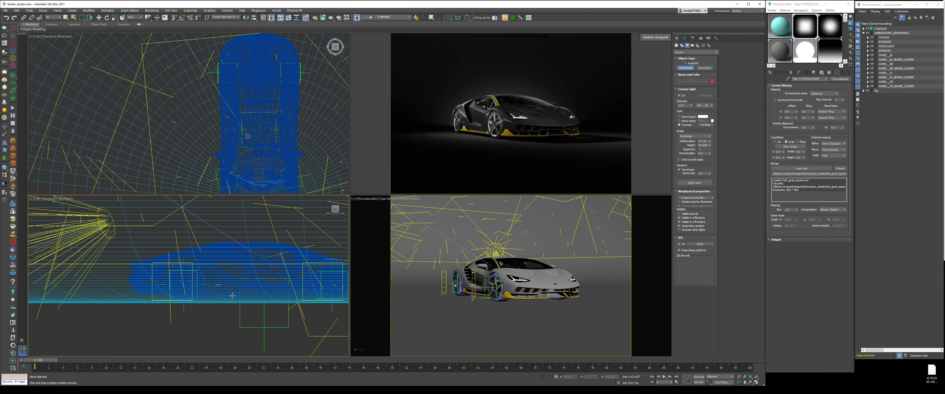
{"action": "key", "text": "f"}
{"action": "scroll", "coordinate": [169, 240], "scroll_direction": "up", "scroll_amount": 5}
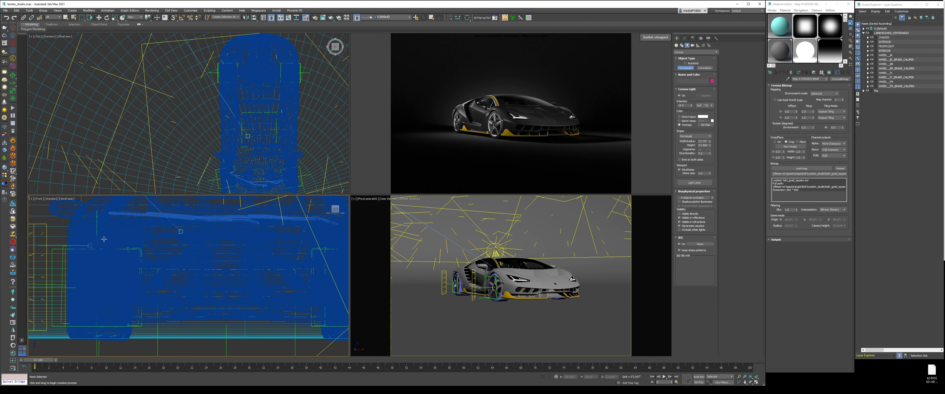
{"action": "left_click_drag", "start_coordinate": [104, 239], "coordinate": [176, 243]}
Move the thin light behind the car's rear end in the Top view
{"action": "key", "text": "w"}
{"action": "right_click", "coordinate": [235, 94]}
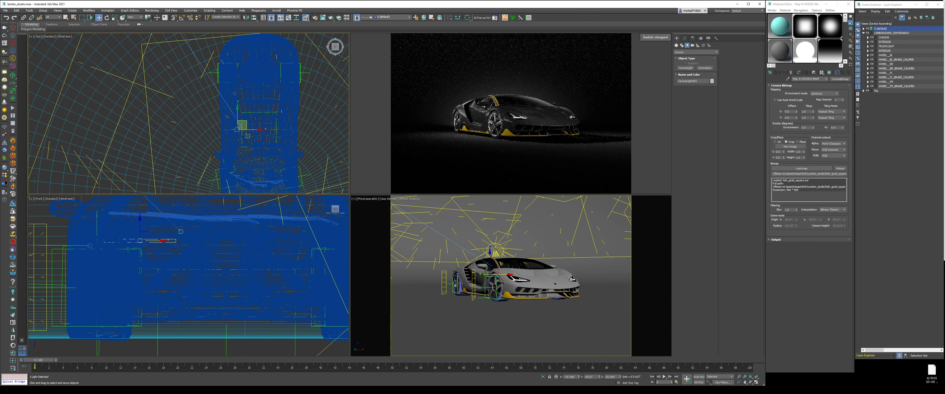
{"action": "middle_click_drag", "start_coordinate": [240, 150], "coordinate": [232, 185]}
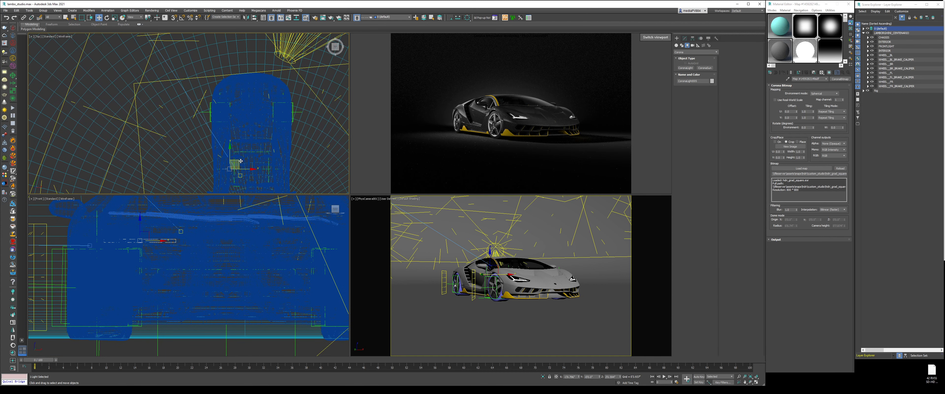
{"action": "left_click_drag", "start_coordinate": [241, 161], "coordinate": [243, 62]}
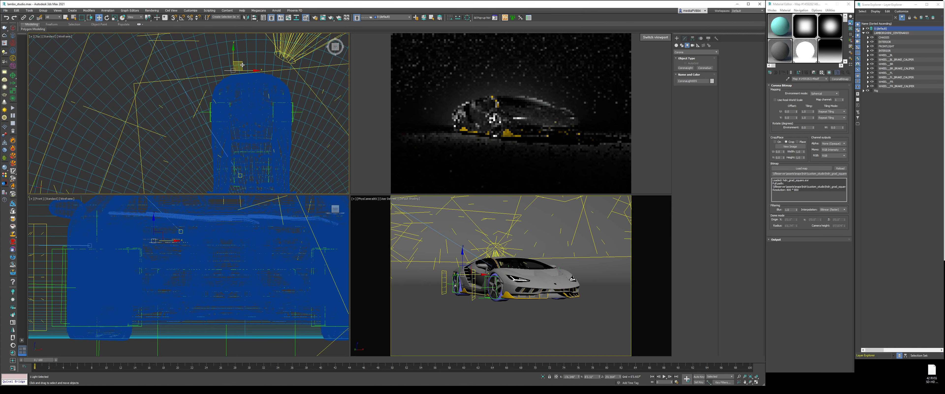
Fine-tune the rear light's placement in a shaded Perspective view, raising it just behind the car's rear spoiler
{"action": "key", "text": "p"}
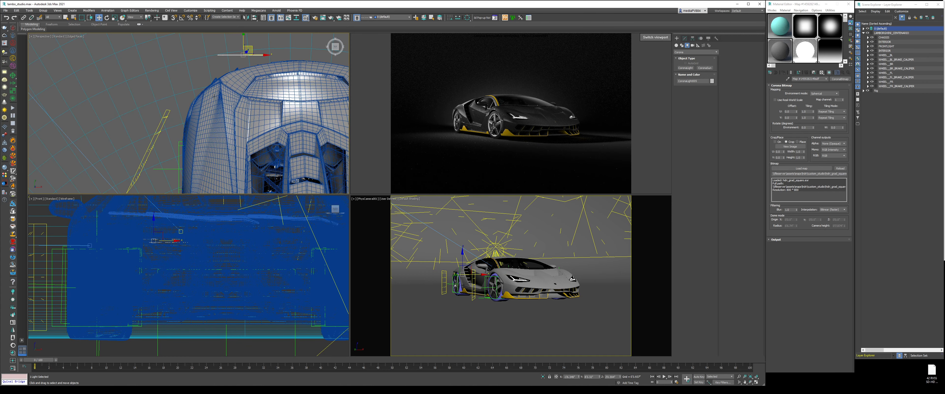
{"action": "key", "text": "z"}
{"action": "middle_click_drag", "start_coordinate": [202, 106], "coordinate": [232, 70], "text": "alt"}
{"action": "key", "text": "F4"}
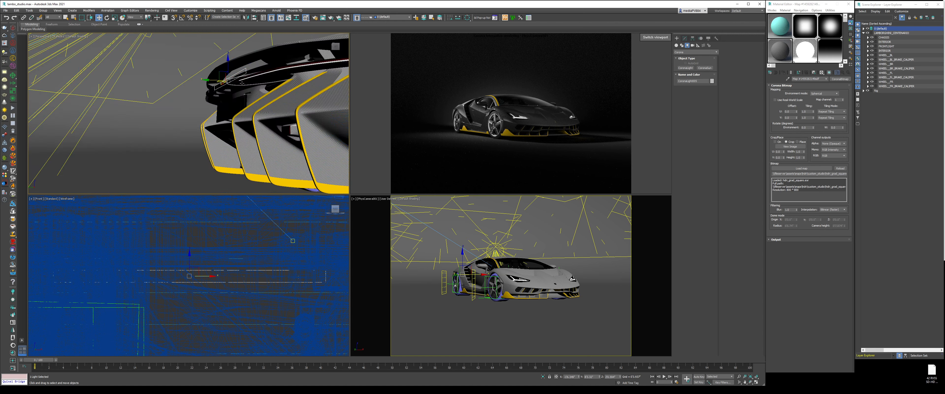
{"action": "middle_click_drag", "start_coordinate": [213, 106], "coordinate": [233, 81], "text": "alt"}
{"action": "right_click", "coordinate": [233, 81]}
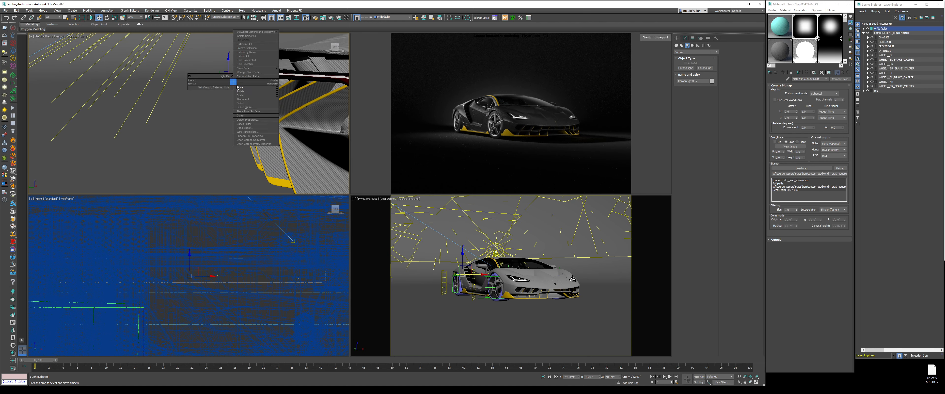
{"action": "left_click", "coordinate": [239, 92]}
{"action": "left_click_drag", "start_coordinate": [240, 83], "coordinate": [225, 66]}
{"action": "key", "text": "w"}
Switch the rear light's color to direct input and make it pure red
{"action": "left_click", "coordinate": [684, 38]}
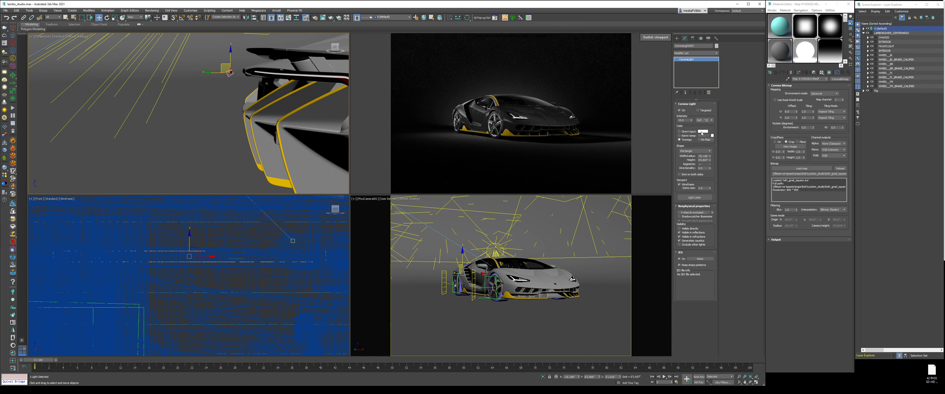
{"action": "left_click", "coordinate": [679, 131]}
{"action": "left_click", "coordinate": [703, 131]}
{"action": "left_click_drag", "start_coordinate": [443, 156], "coordinate": [437, 147]}
{"action": "left_click_drag", "start_coordinate": [479, 183], "coordinate": [479, 147]}
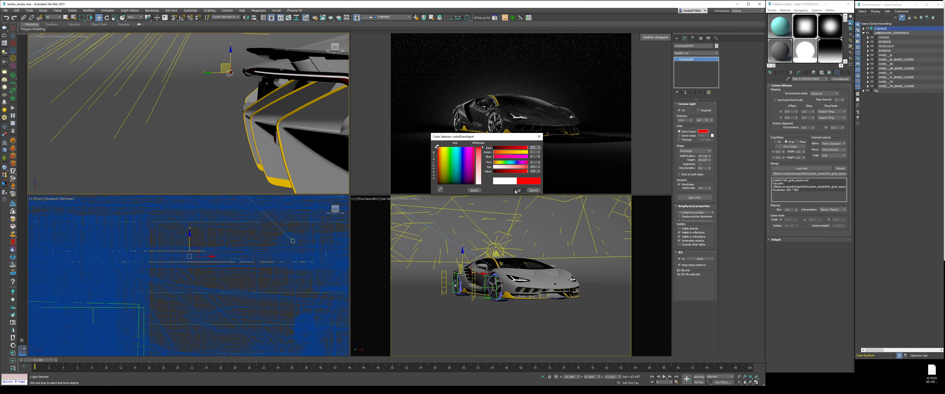
{"action": "left_click", "coordinate": [515, 190]}
Set the red rear light's directionality to 0.4 and its intensity to 500
{"action": "double_click", "coordinate": [701, 168]}
{"action": "type", "text": "0.4"}
{"action": "key", "text": "Return"}
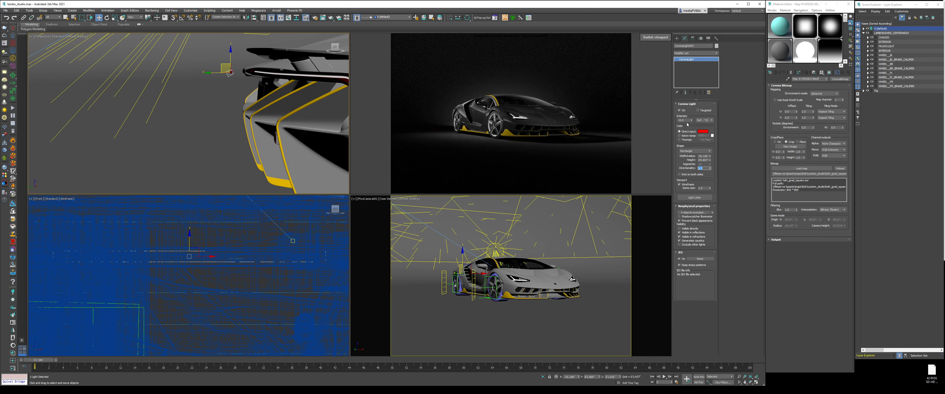
{"action": "double_click", "coordinate": [683, 120]}
{"action": "type", "text": "500"}
{"action": "key", "text": "Return"}
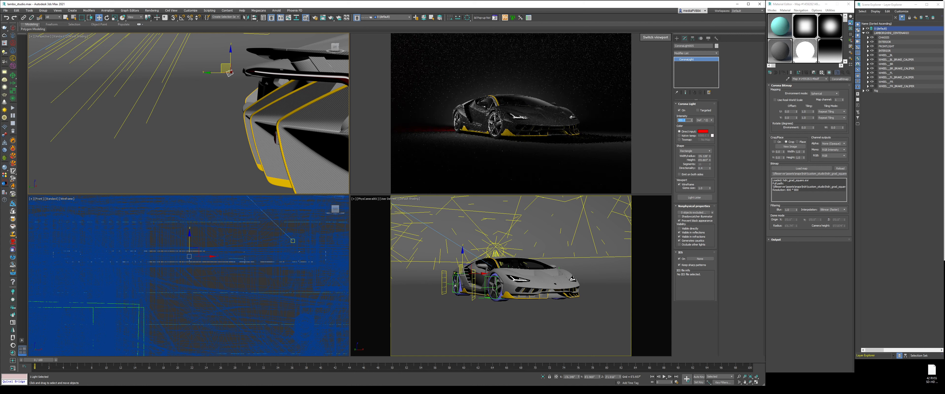
Try a directionality of 0.3 on the red rear light
{"action": "double_click", "coordinate": [703, 167]}
{"action": "type", "text": "."}
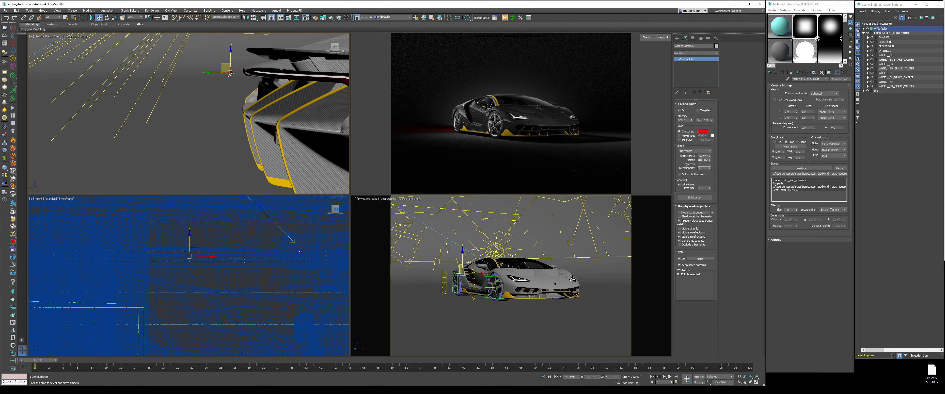
{"action": "type", "text": "3"}
{"action": "key", "text": "Return"}
Rotate the red rear light slightly behind the car's tail in the Perspective view, and return to the Move tool
{"action": "middle_click_drag", "start_coordinate": [215, 131], "coordinate": [213, 140]}
{"action": "scroll", "coordinate": [214, 140], "scroll_direction": "down", "scroll_amount": 3}
{"action": "right_click", "coordinate": [224, 110]}
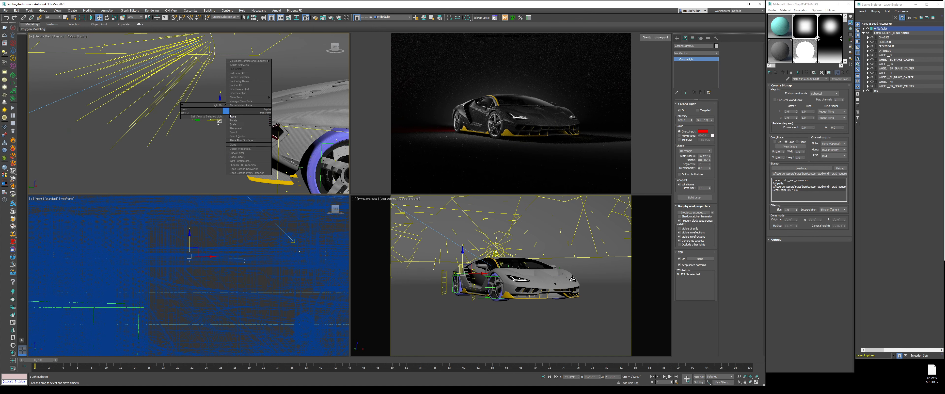
{"action": "left_click", "coordinate": [235, 121]}
{"action": "left_click_drag", "start_coordinate": [236, 104], "coordinate": [238, 107]}
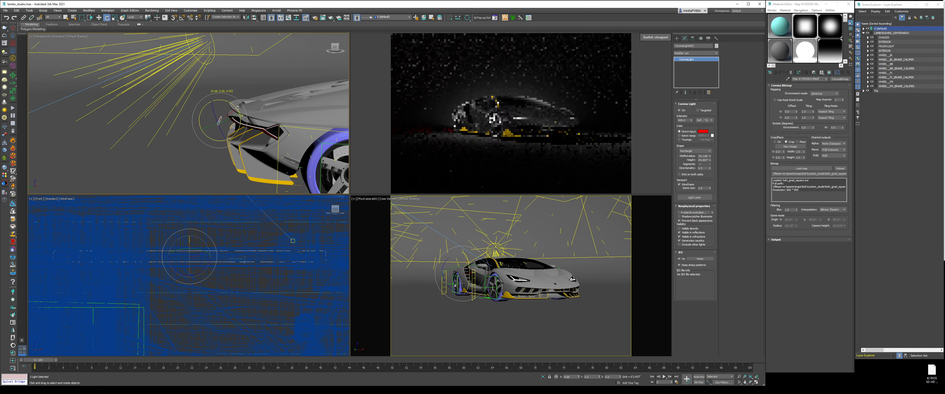
{"action": "right_click", "coordinate": [238, 110]}
{"action": "left_click", "coordinate": [244, 115]}
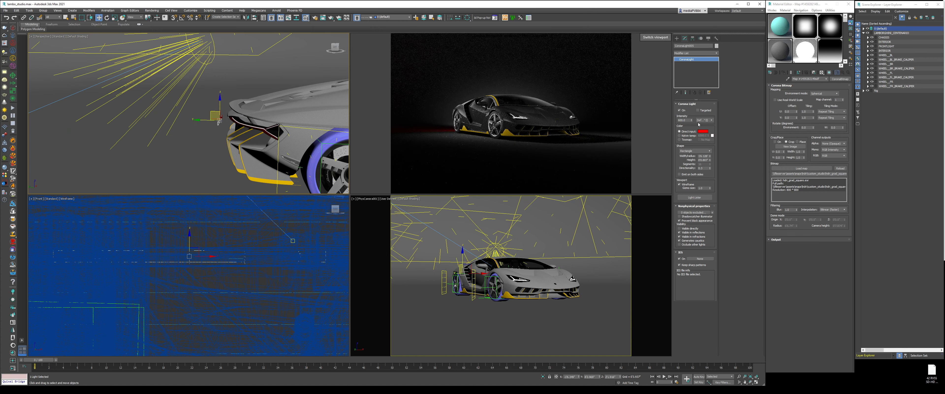
Set the red rear light's directionality to 0.5
{"action": "double_click", "coordinate": [704, 168]}
{"action": "type", "text": "0.5"}
{"action": "key", "text": "Return"}
Resize the red light to fit one tail light and shift it sideways in front of that lamp, viewed from behind the car
{"action": "middle_click_drag", "start_coordinate": [267, 148], "coordinate": [324, 140], "text": "alt"}
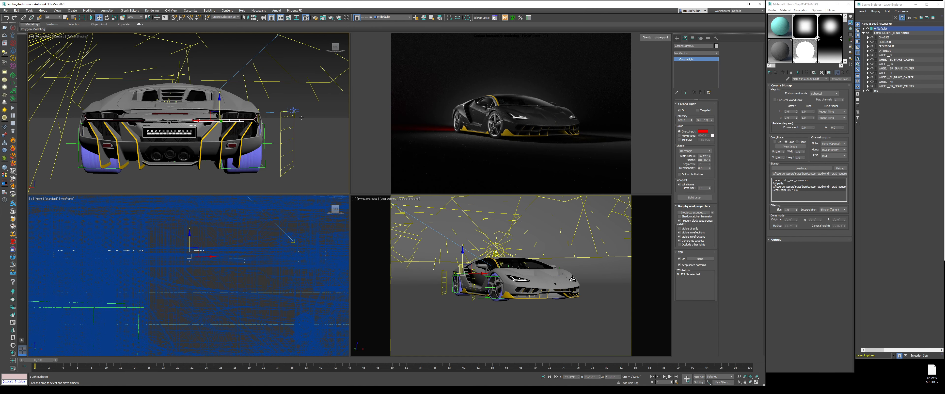
{"action": "left_click_drag", "start_coordinate": [710, 156], "coordinate": [710, 143]}
{"action": "middle_click_drag", "start_coordinate": [214, 117], "coordinate": [208, 137], "text": "alt"}
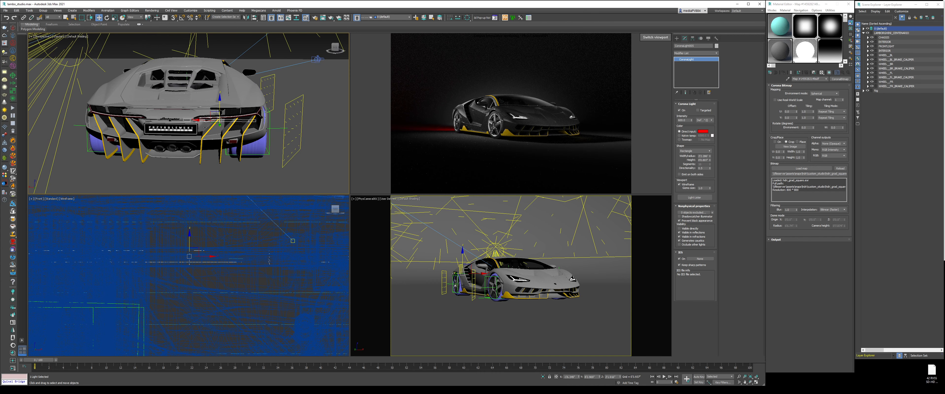
{"action": "left_click_drag", "start_coordinate": [242, 121], "coordinate": [249, 122]}
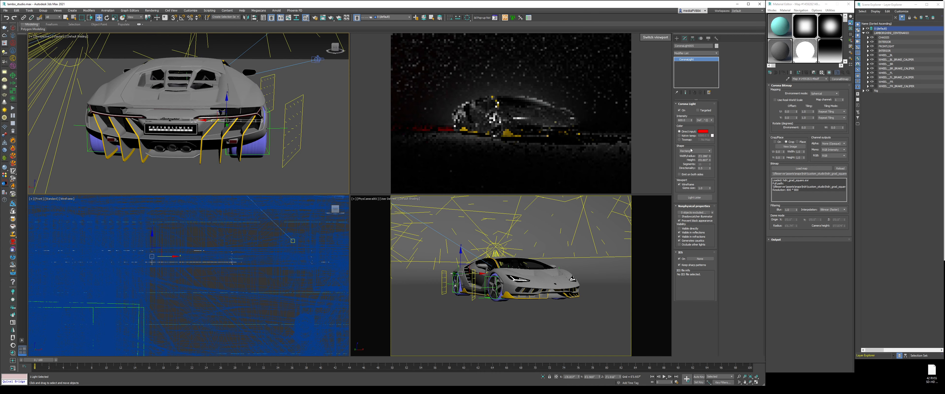
{"action": "left_click_drag", "start_coordinate": [710, 159], "coordinate": [710, 161]}
{"action": "middle_click_drag", "start_coordinate": [197, 127], "coordinate": [212, 131]}
Clone the red rear light as an instance and move the clone across to the car's opposite tail light
{"action": "key", "text": "ctrl+v"}
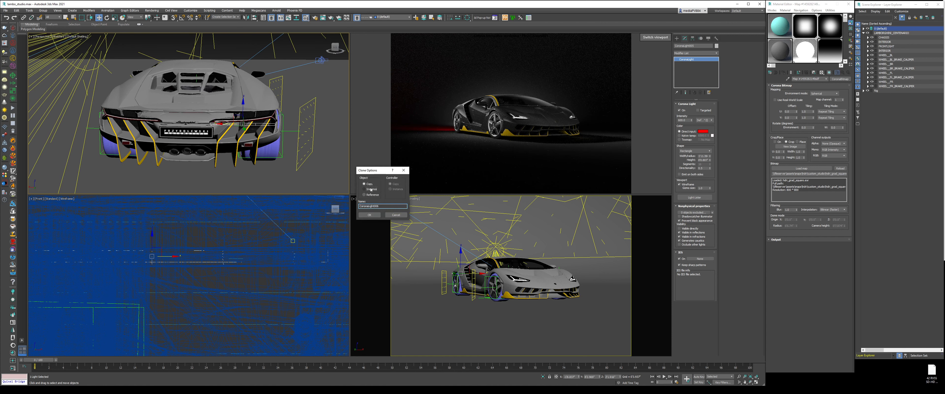
{"action": "left_click", "coordinate": [369, 215]}
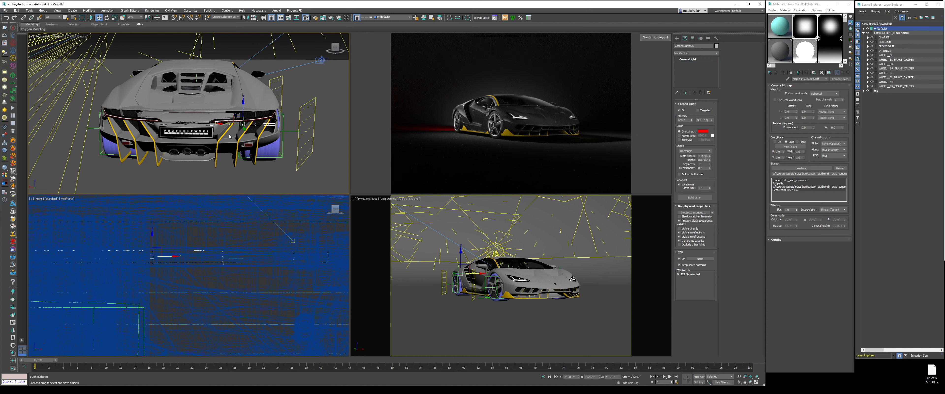
{"action": "left_click_drag", "start_coordinate": [223, 139], "coordinate": [110, 139]}
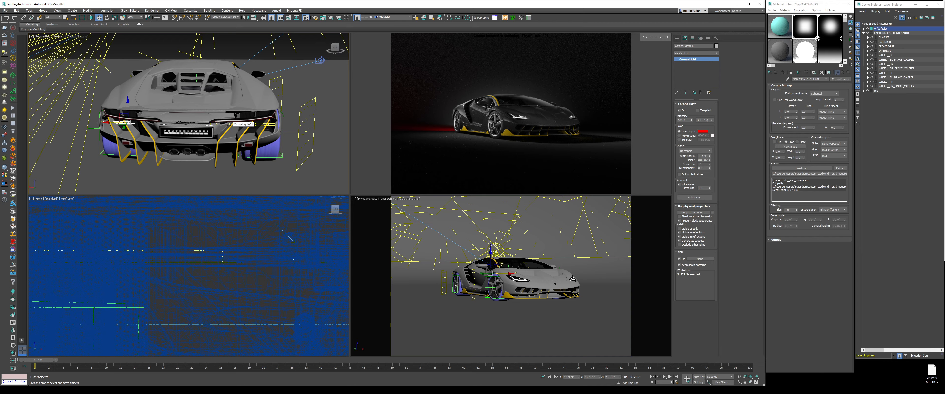
Set the red rear lights' intensity to 500
{"action": "middle_click_drag", "start_coordinate": [229, 124], "coordinate": [274, 145], "text": "alt"}
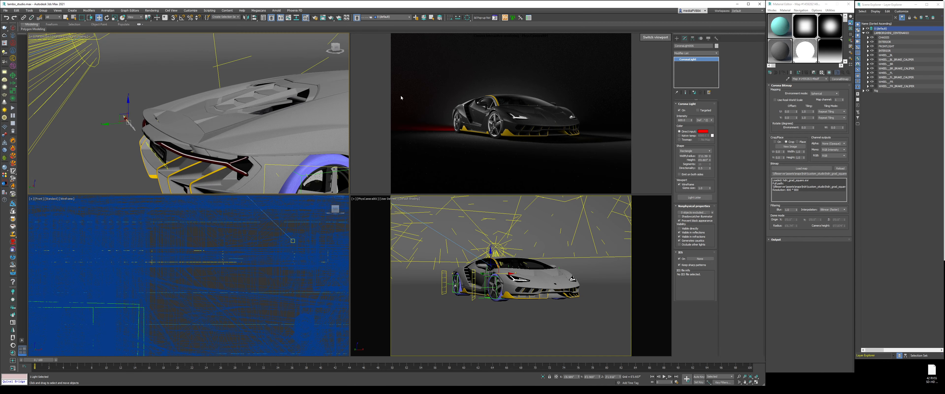
{"action": "double_click", "coordinate": [684, 120]}
{"action": "double_click", "coordinate": [701, 168]}
{"action": "double_click", "coordinate": [682, 120]}
{"action": "type", "text": "500"}
Soften the red rear lights' direct input color by lowering its saturation slightly
{"action": "left_click", "coordinate": [703, 131]}
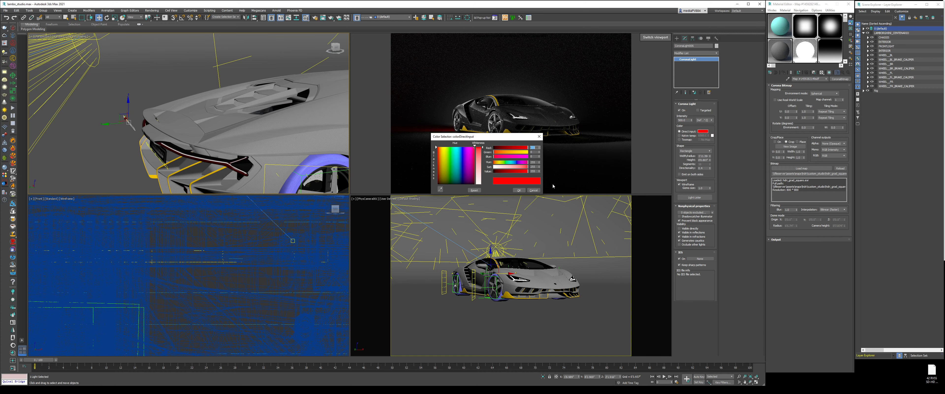
{"action": "left_click", "coordinate": [525, 167]}
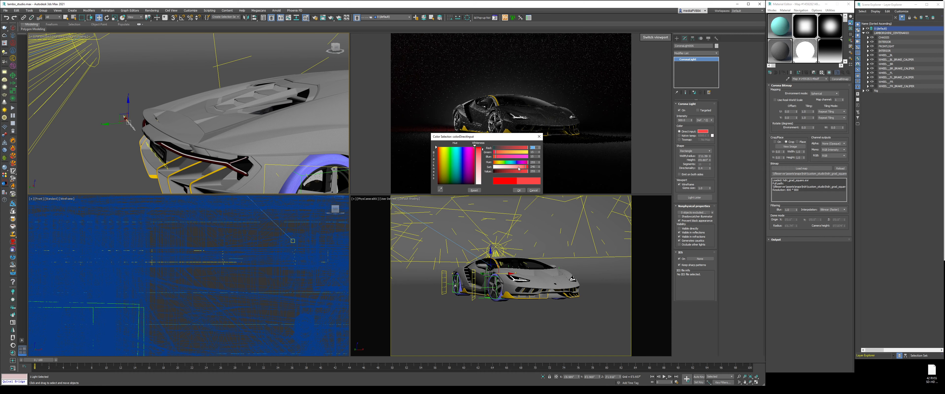
{"action": "left_click", "coordinate": [527, 167]}
{"action": "left_click", "coordinate": [519, 190]}
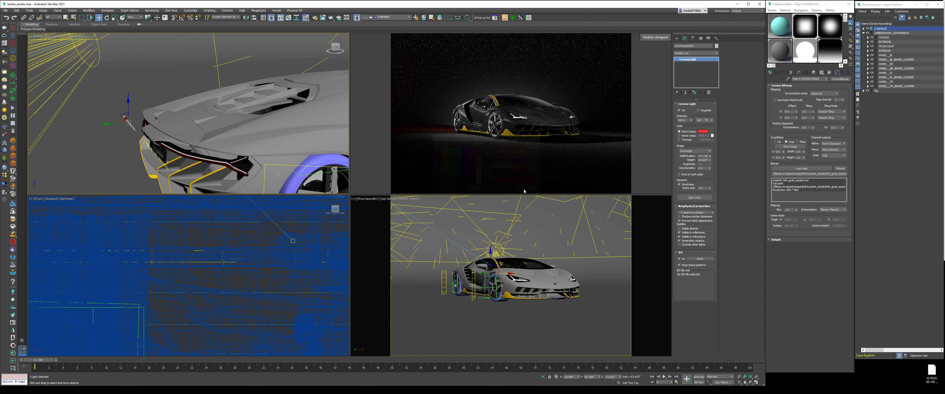
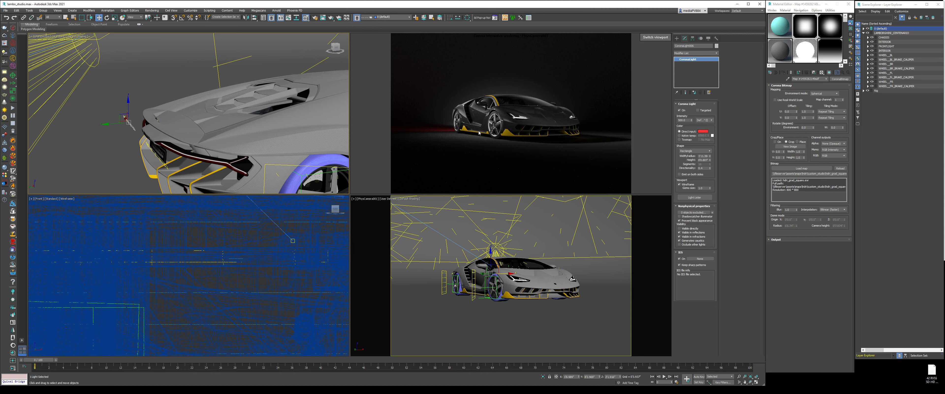
Deselect the light, open the studio's BG material and set its alpha mode to Always black
{"action": "scroll", "coordinate": [150, 121], "scroll_direction": "down", "scroll_amount": 10}
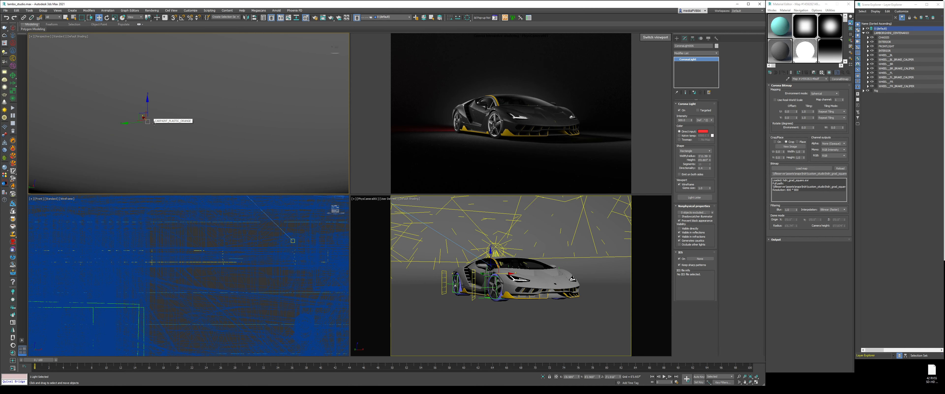
{"action": "scroll", "coordinate": [166, 126], "scroll_direction": "down", "scroll_amount": 2}
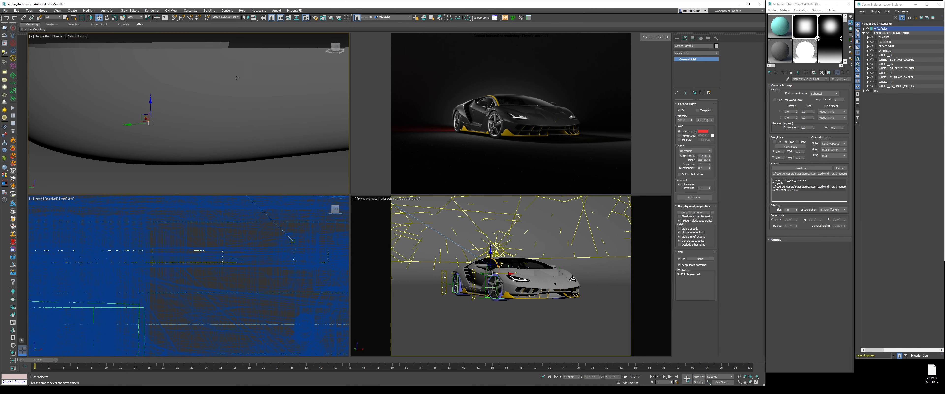
{"action": "middle_click_drag", "start_coordinate": [257, 41], "coordinate": [284, 125], "text": "alt"}
{"action": "scroll", "coordinate": [287, 129], "scroll_direction": "down", "scroll_amount": 4}
{"action": "left_click", "coordinate": [287, 131]}
{"action": "scroll", "coordinate": [207, 109], "scroll_direction": "up", "scroll_amount": 5}
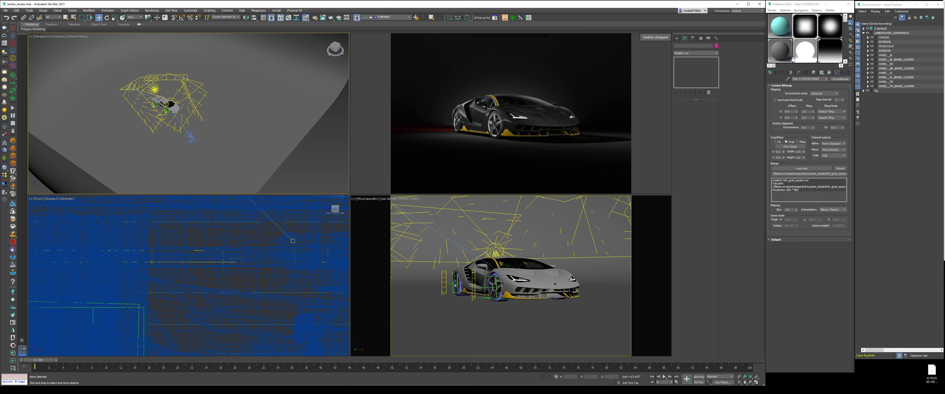
{"action": "left_click", "coordinate": [781, 52]}
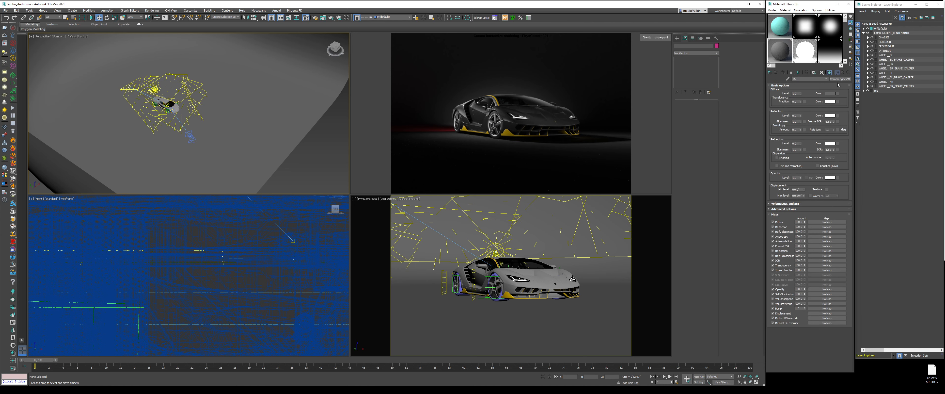
{"action": "left_click", "coordinate": [783, 208]}
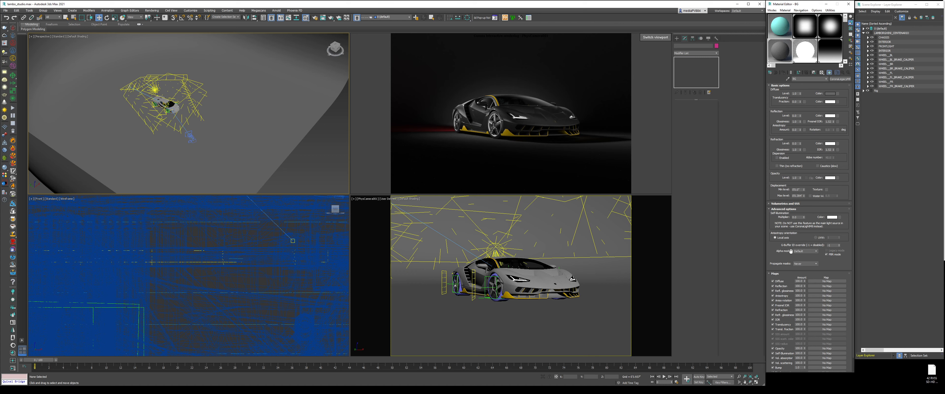
{"action": "left_click", "coordinate": [804, 250]}
{"action": "left_click", "coordinate": [808, 259]}
Set the BG material's reflection level to 1 and its reflection glossiness to 0.7
{"action": "double_click", "coordinate": [797, 115]}
{"action": "type", "text": "1"}
{"action": "key", "text": "Return"}
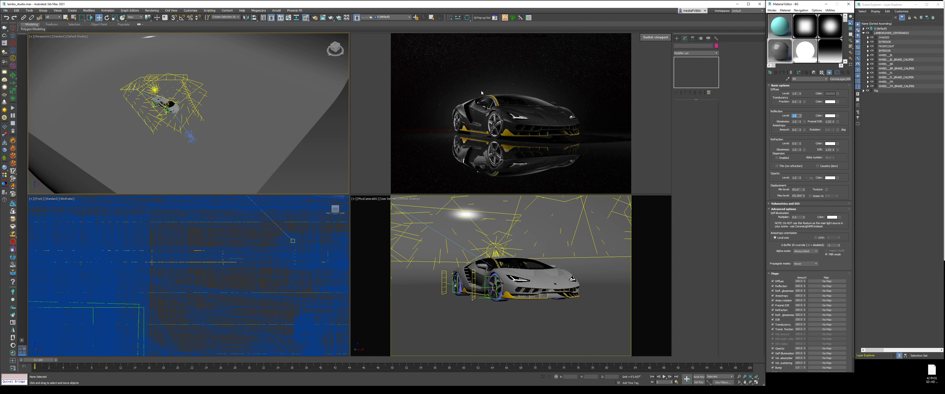
{"action": "double_click", "coordinate": [797, 121]}
{"action": "type", "text": "0.7"}
{"action": "key", "text": "Return"}
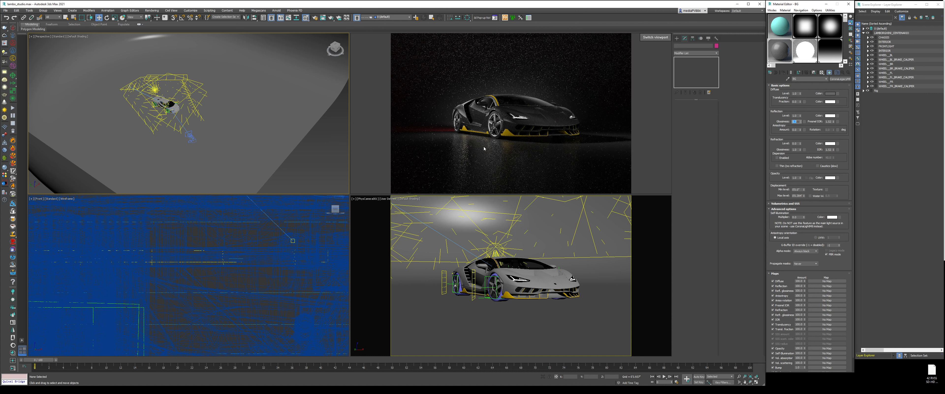
Load the scene's Plastic_Black_Diffused material into the first material slot and close the material browser
{"action": "left_click", "coordinate": [780, 26]}
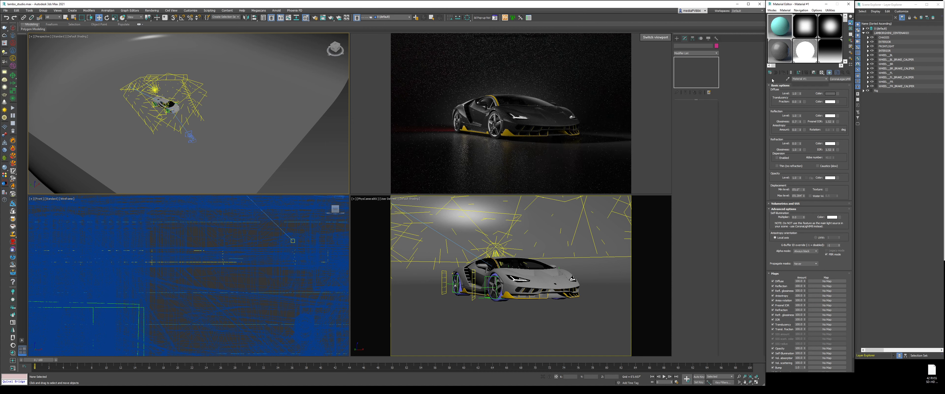
{"action": "left_click", "coordinate": [771, 72]}
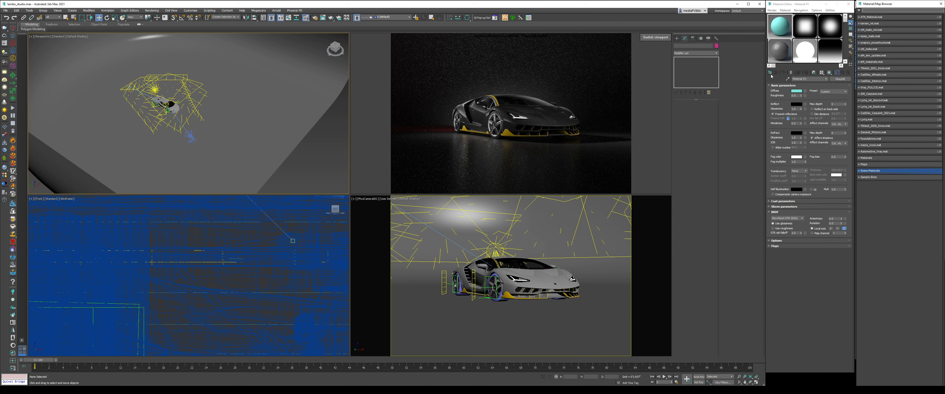
{"action": "left_click", "coordinate": [873, 171]}
{"action": "scroll", "coordinate": [872, 320], "scroll_direction": "down", "scroll_amount": 2}
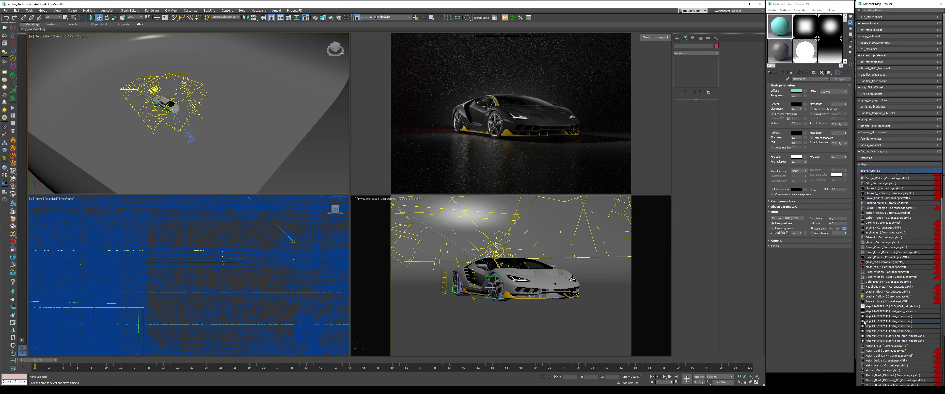
{"action": "double_click", "coordinate": [892, 376]}
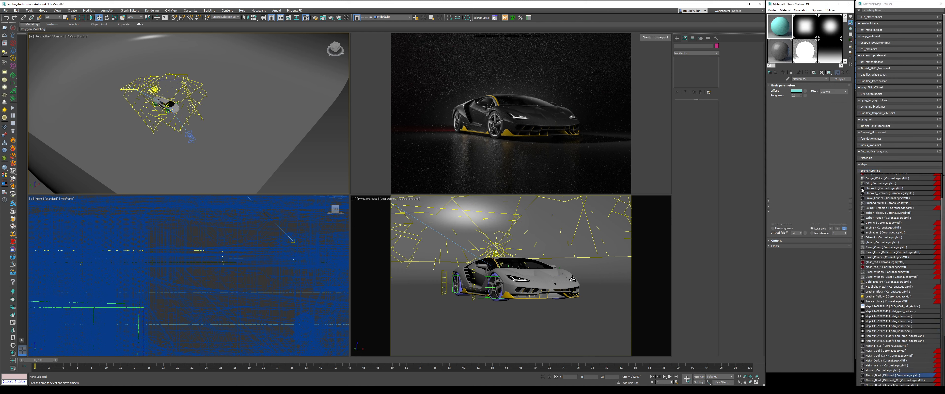
{"action": "left_click", "coordinate": [874, 170]}
{"action": "left_click", "coordinate": [941, 3]}
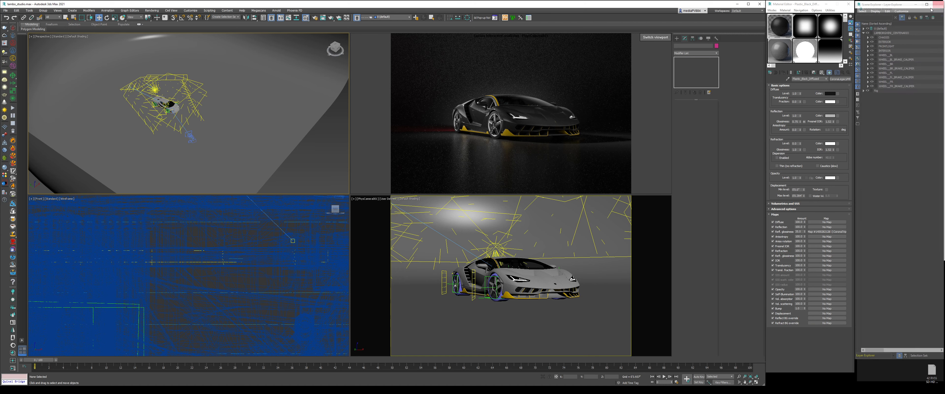
Copy the glossiness map from Plastic_Black_Diffused and paste it into the BG material's reflection glossiness
{"action": "left_click", "coordinate": [810, 131]}
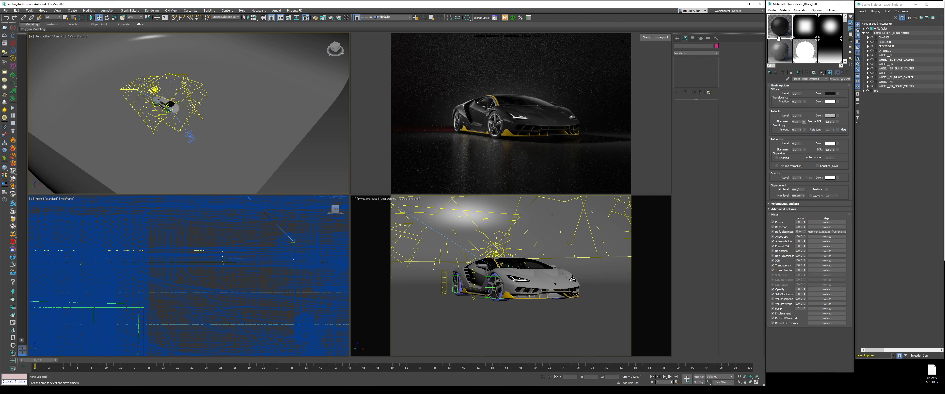
{"action": "left_click", "coordinate": [780, 46]}
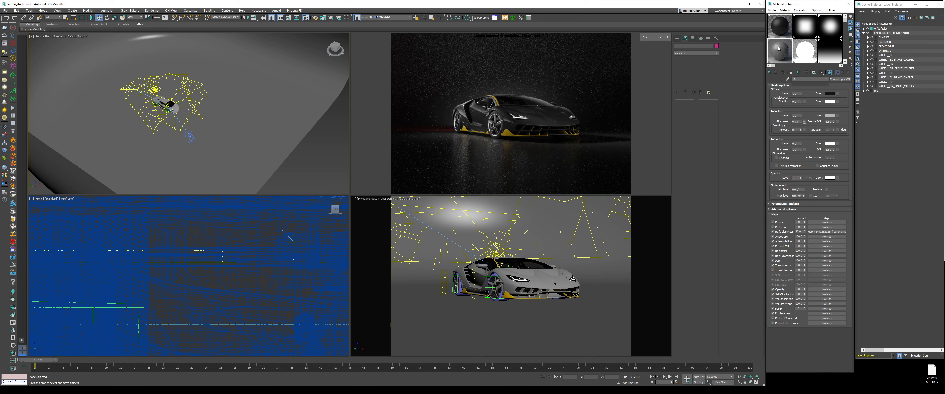
{"action": "right_click", "coordinate": [804, 122]}
{"action": "left_click", "coordinate": [811, 128]}
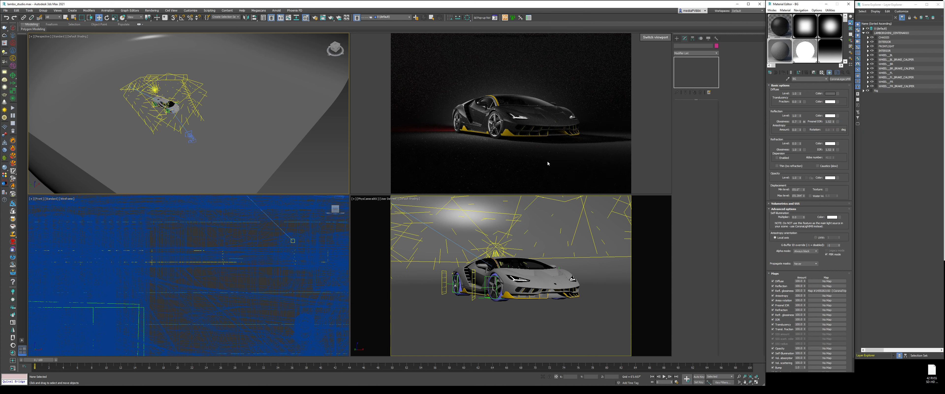
Open the triplanar map in the BG material's glossiness with its scale value, and go into its bitmap
{"action": "left_click", "coordinate": [804, 121]}
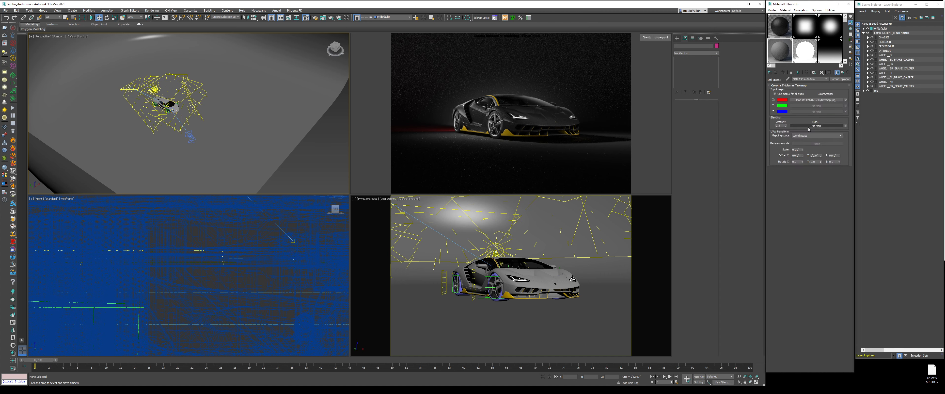
{"action": "double_click", "coordinate": [797, 149]}
{"action": "left_click", "coordinate": [832, 100]}
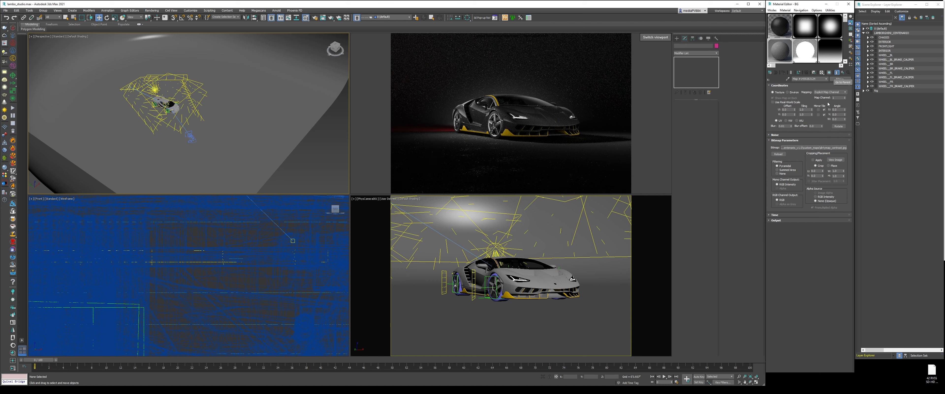
Preview the glossiness bitmap enlarged and enable the color map in its output settings
{"action": "left_click", "coordinate": [794, 221]}
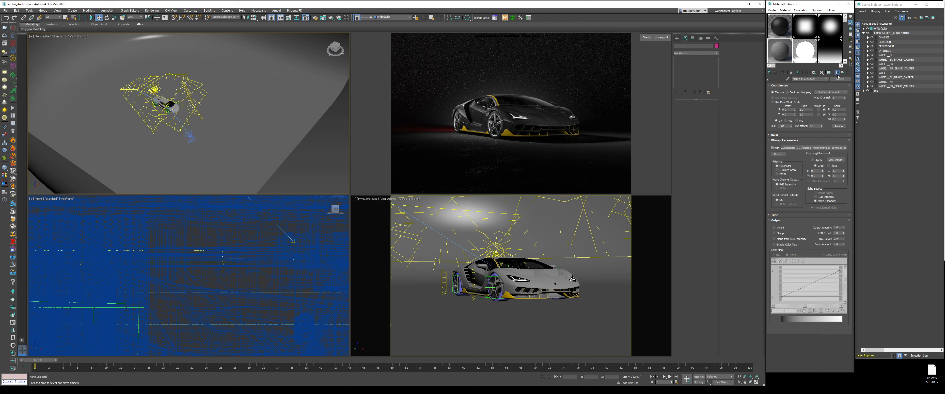
{"action": "double_click", "coordinate": [784, 51]}
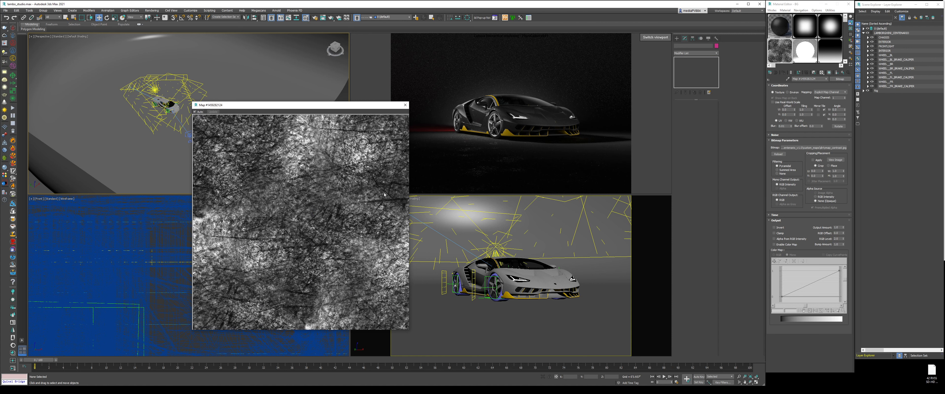
{"action": "left_click", "coordinate": [774, 244]}
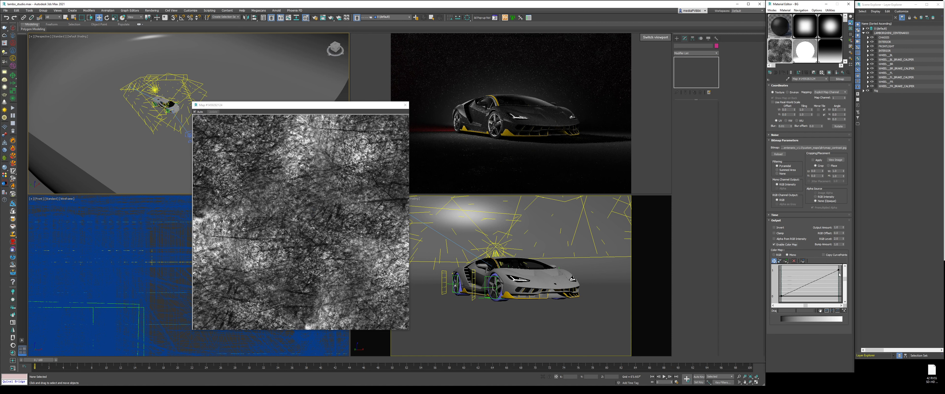
Brighten the glossiness bitmap by converting its color map end point to Bezier and bowing the output curve upward
{"action": "left_click_drag", "start_coordinate": [838, 270], "coordinate": [838, 250]}
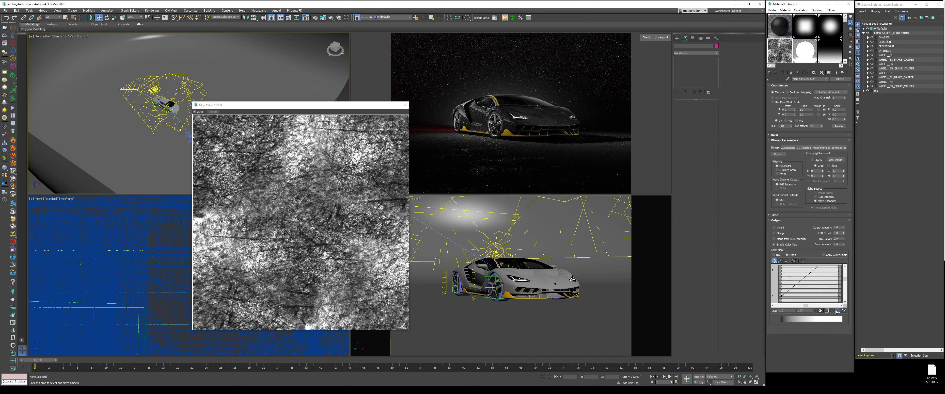
{"action": "left_click", "coordinate": [834, 311]}
{"action": "right_click", "coordinate": [839, 270]}
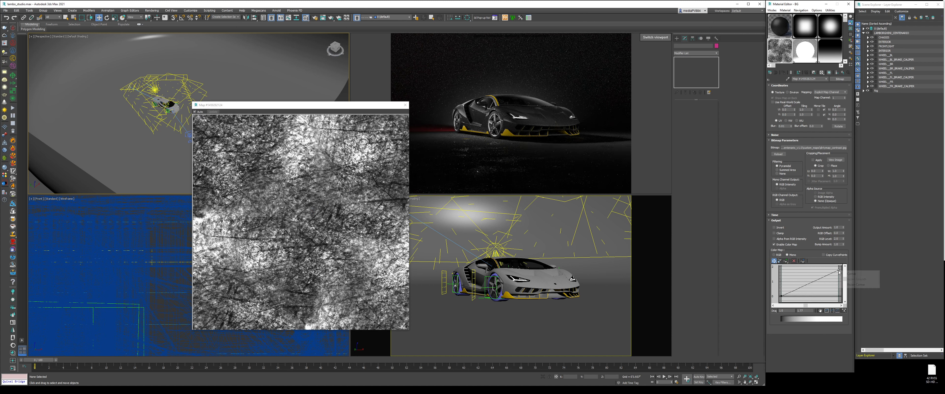
{"action": "left_click", "coordinate": [850, 284]}
{"action": "left_click_drag", "start_coordinate": [827, 277], "coordinate": [792, 274]}
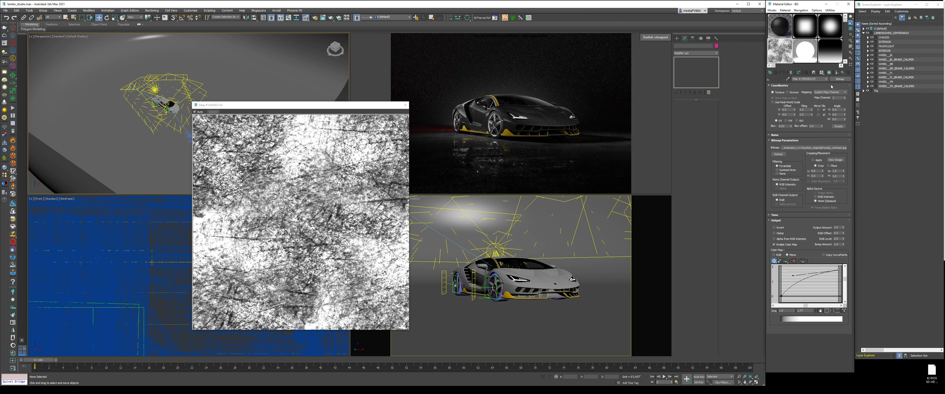
Close the enlarged map preview, return to the BG material's main level and set its reflection glossiness map amount to 30
{"action": "left_click", "coordinate": [842, 73]}
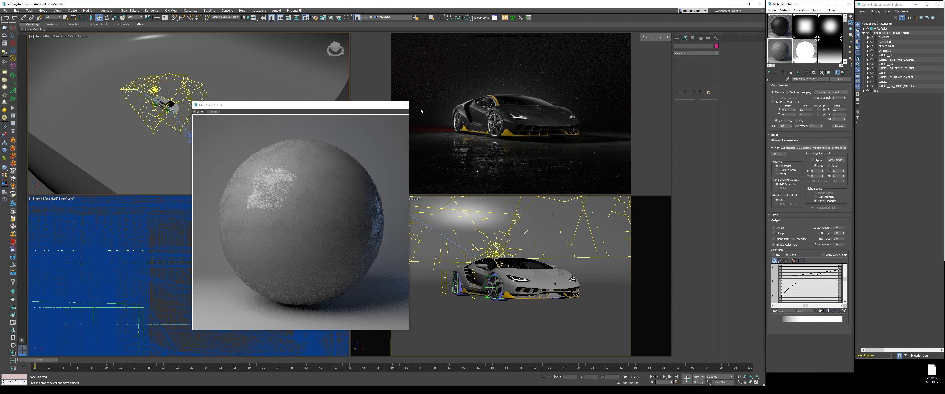
{"action": "left_click", "coordinate": [405, 105]}
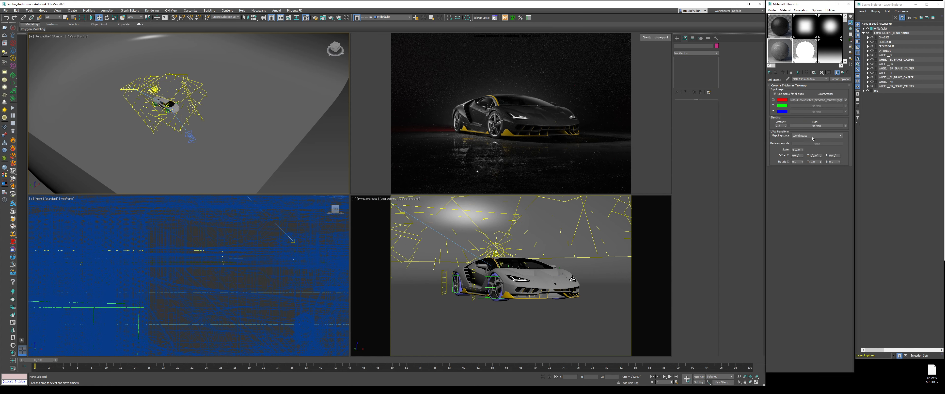
{"action": "left_click", "coordinate": [843, 73]}
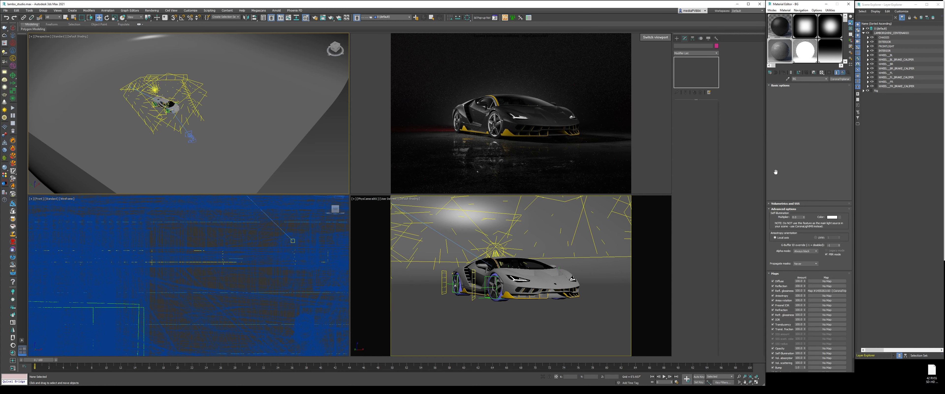
{"action": "double_click", "coordinate": [800, 290]}
{"action": "type", "text": "5"}
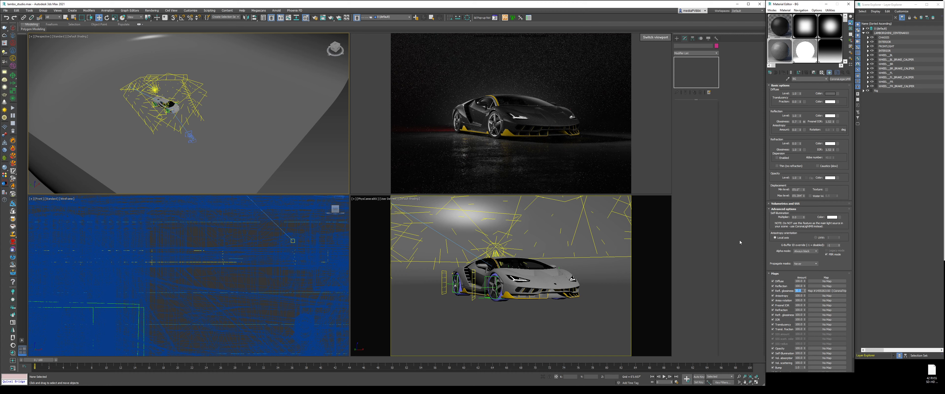
{"action": "type", "text": "30"}
{"action": "key", "text": "Return"}
Darken the BG material's reflection color to a dark gray and change its reflection glossiness value
{"action": "left_click", "coordinate": [830, 116]}
{"action": "left_click_drag", "start_coordinate": [528, 171], "coordinate": [502, 171]}
{"action": "left_click_drag", "start_coordinate": [505, 140], "coordinate": [517, 241]}
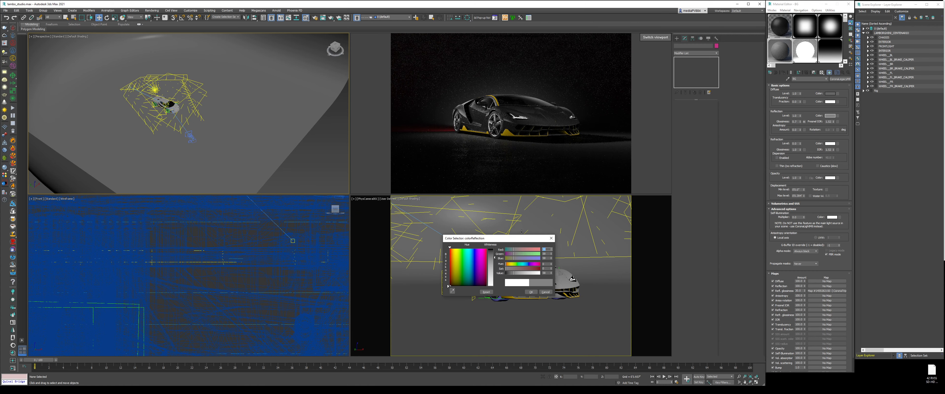
{"action": "left_click_drag", "start_coordinate": [512, 273], "coordinate": [509, 273]}
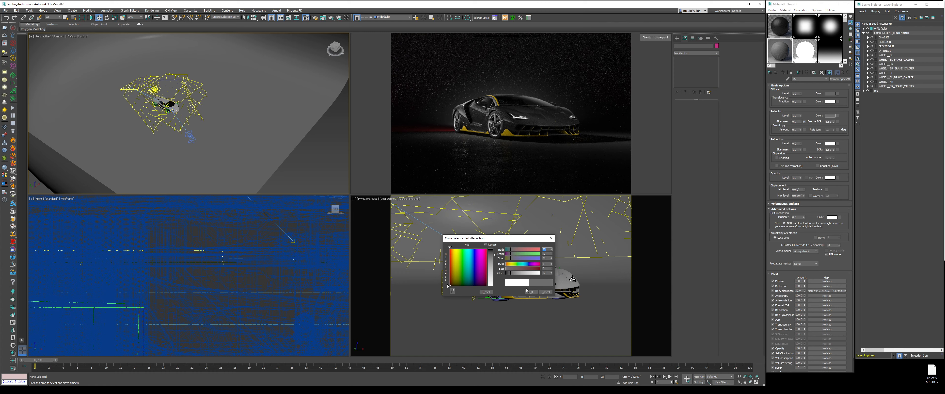
{"action": "left_click", "coordinate": [530, 292]}
{"action": "double_click", "coordinate": [796, 121]}
{"action": "type", "text": "."}
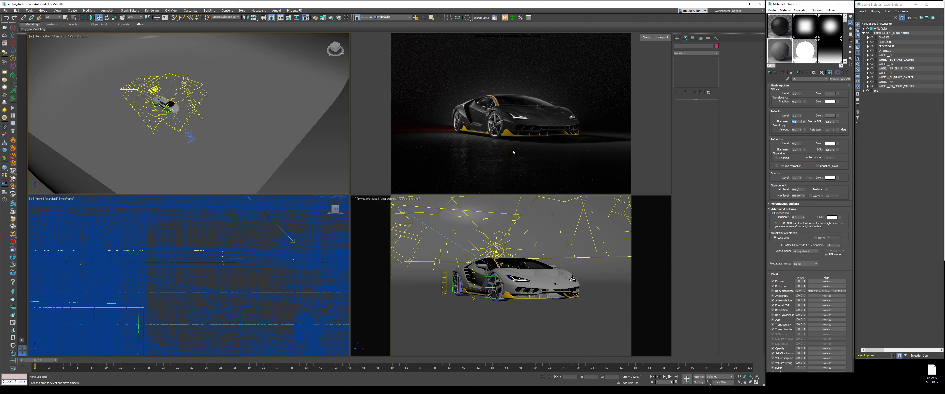
Switch to the browser to compare the floor with the blue BMW studio reference photo, and return to 3ds Max
{"action": "left_click", "coordinate": [320, 161]}
{"action": "left_click", "coordinate": [73, 387]}
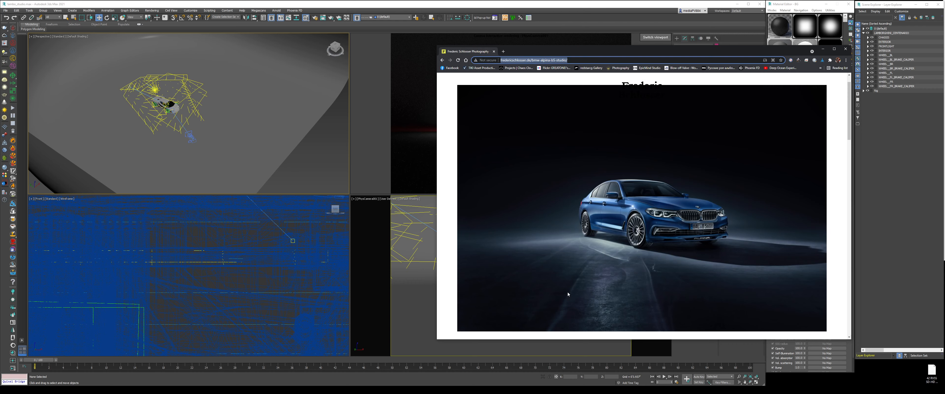
{"action": "left_click", "coordinate": [824, 50]}
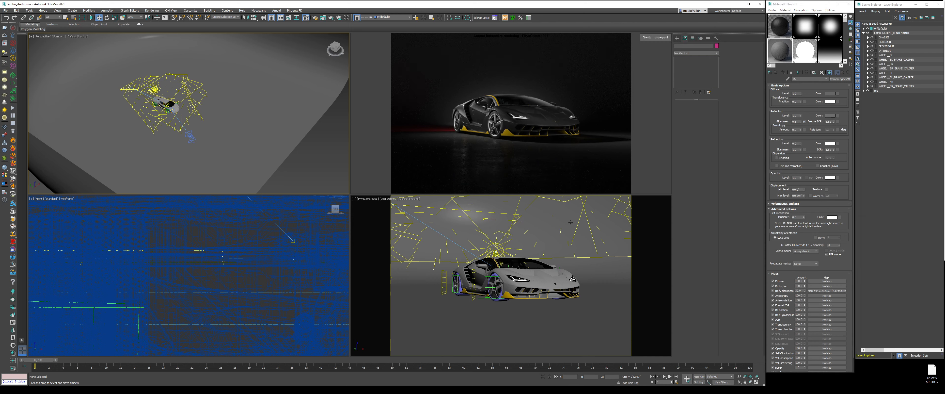
Activate the camera viewport, open the render setup and set the denoising mode to Corona High Quality
{"action": "right_click", "coordinate": [536, 224]}
{"action": "left_click", "coordinate": [540, 226]}
{"action": "key", "text": "F10"}
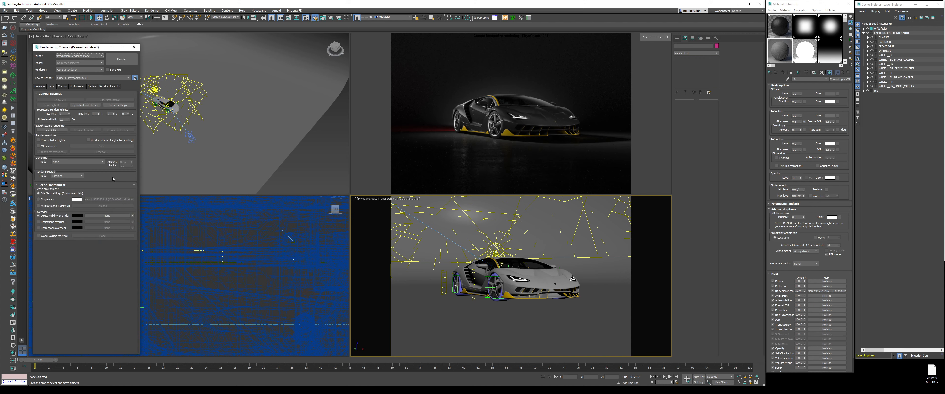
{"action": "left_click", "coordinate": [73, 161]}
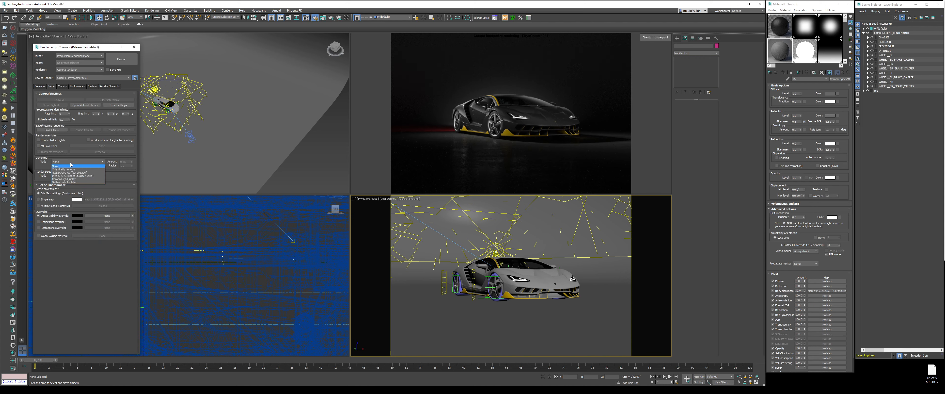
{"action": "left_click", "coordinate": [68, 179]}
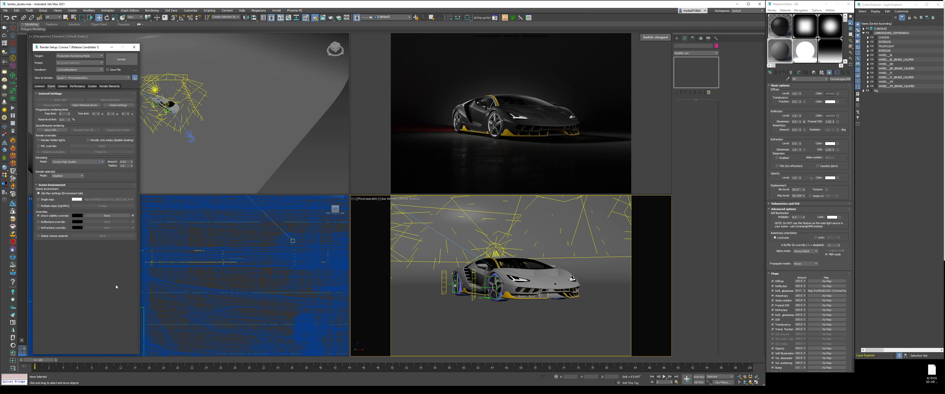
Review the camera and performance render settings, and set the render output width to 6000
{"action": "left_click", "coordinate": [62, 86]}
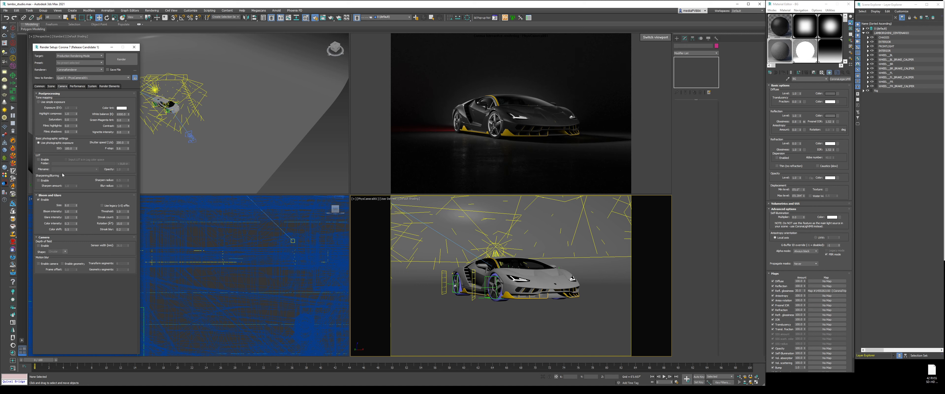
{"action": "left_click", "coordinate": [77, 86]}
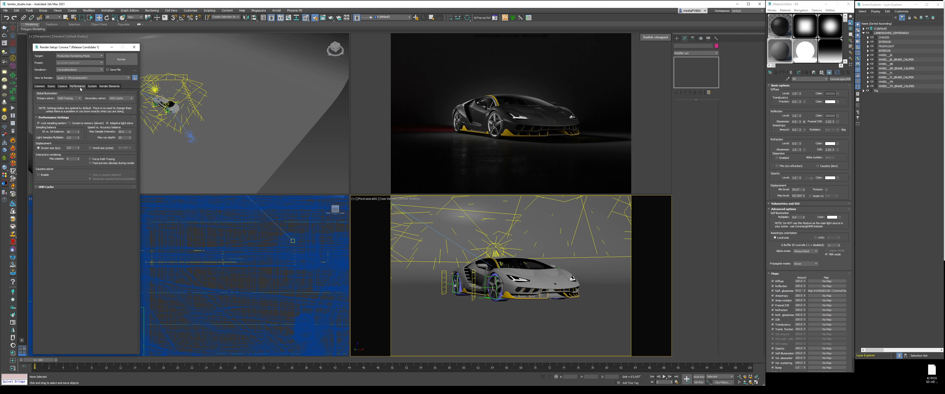
{"action": "left_click", "coordinate": [39, 86]}
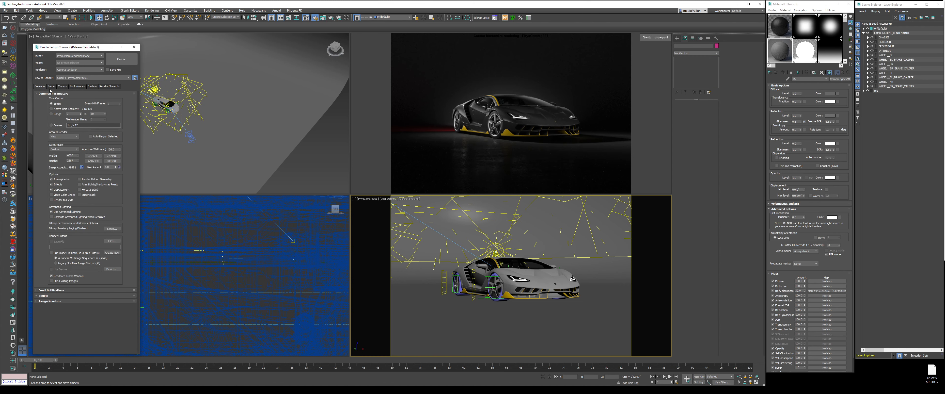
{"action": "double_click", "coordinate": [72, 155]}
{"action": "type", "text": "6000"}
{"action": "key", "text": "Return"}
Check the render elements, stop the interactive render and start the final production render of the camera view
{"action": "left_click", "coordinate": [109, 86]}
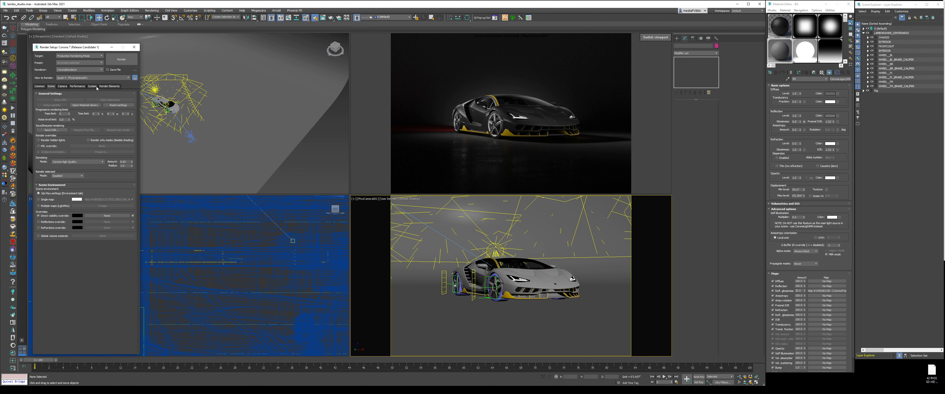
{"action": "right_click", "coordinate": [438, 116]}
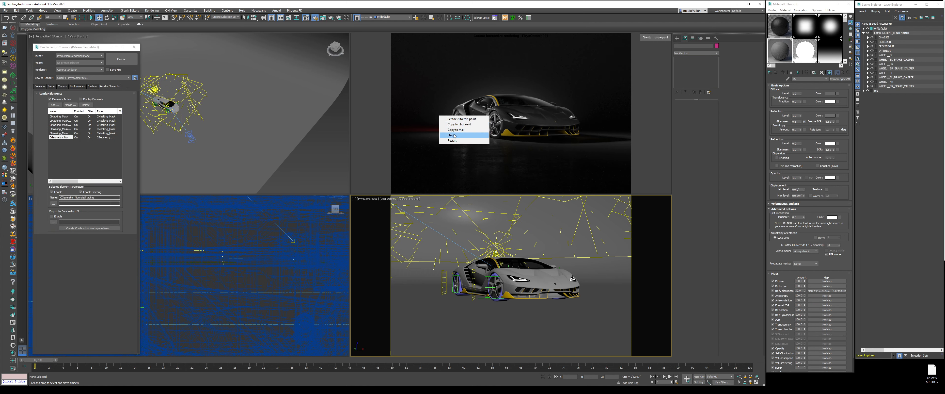
{"action": "left_click", "coordinate": [458, 135]}
{"action": "right_click", "coordinate": [466, 227]}
{"action": "left_click", "coordinate": [471, 230]}
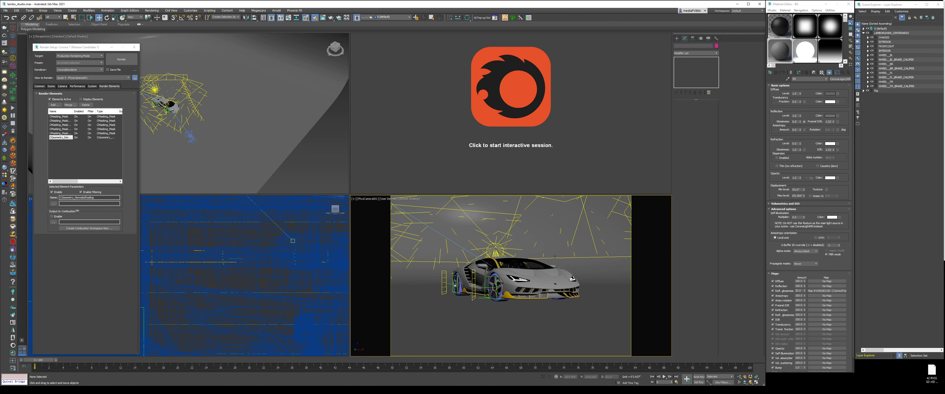
{"action": "key", "text": "shift+q"}
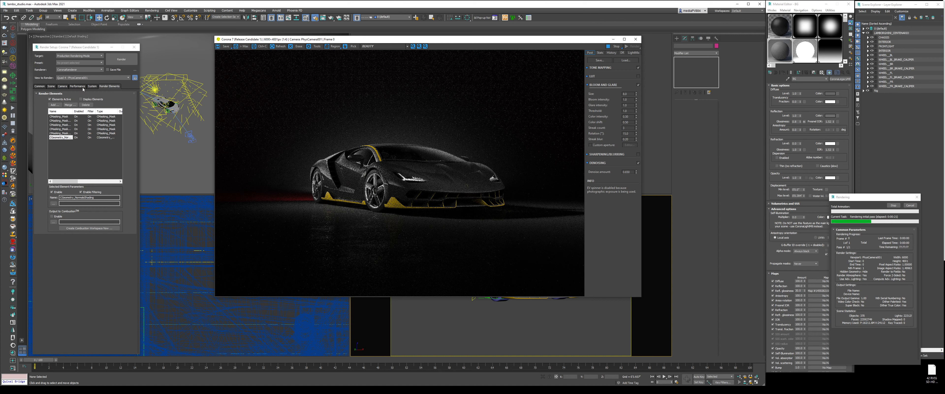
{"action": "left_click", "coordinate": [51, 87]}
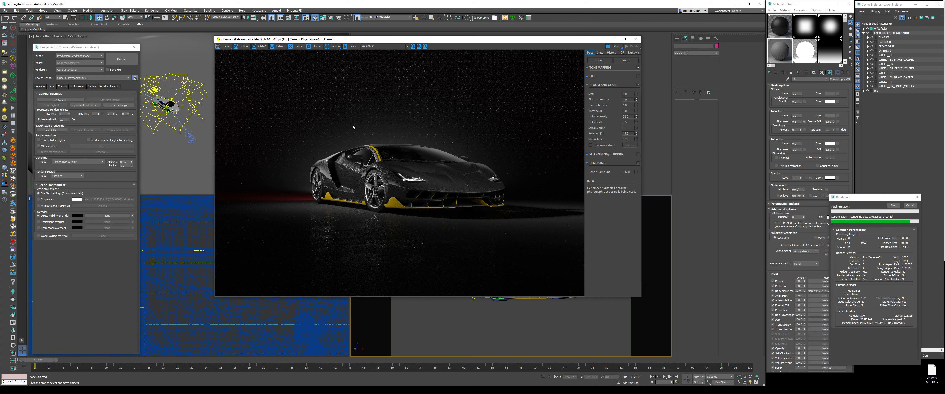
Inspect the Alpha channel of the running render up close around the car windows, and return to the beauty pass
{"action": "left_click", "coordinate": [378, 46]}
{"action": "left_click", "coordinate": [374, 57]}
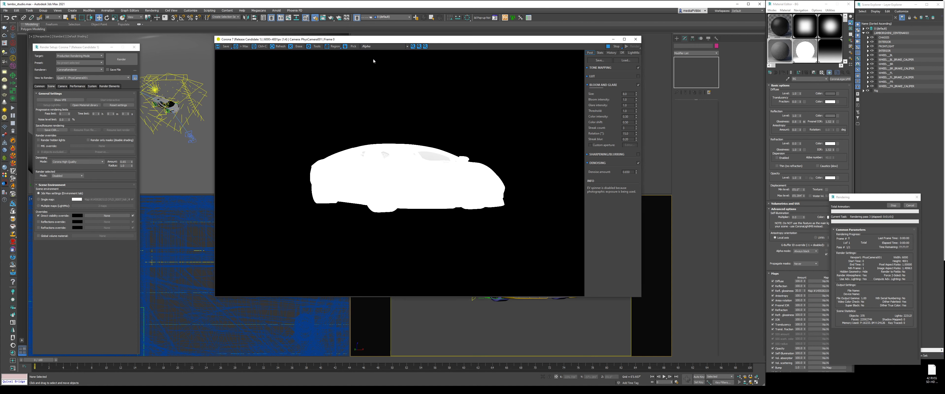
{"action": "double_click", "coordinate": [422, 160]}
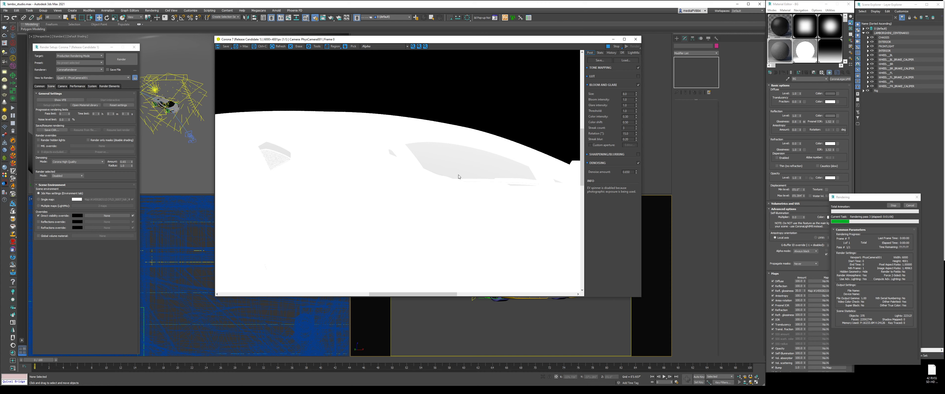
{"action": "scroll", "coordinate": [456, 173], "scroll_direction": "down", "scroll_amount": 2}
{"action": "scroll", "coordinate": [454, 173], "scroll_direction": "up", "scroll_amount": 1}
{"action": "scroll", "coordinate": [435, 120], "scroll_direction": "down", "scroll_amount": 1}
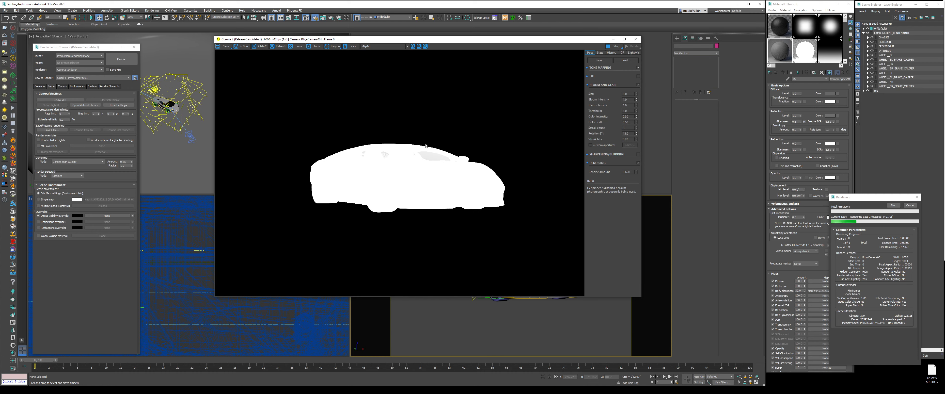
{"action": "left_click", "coordinate": [371, 54]}
{"action": "left_click", "coordinate": [371, 48]}
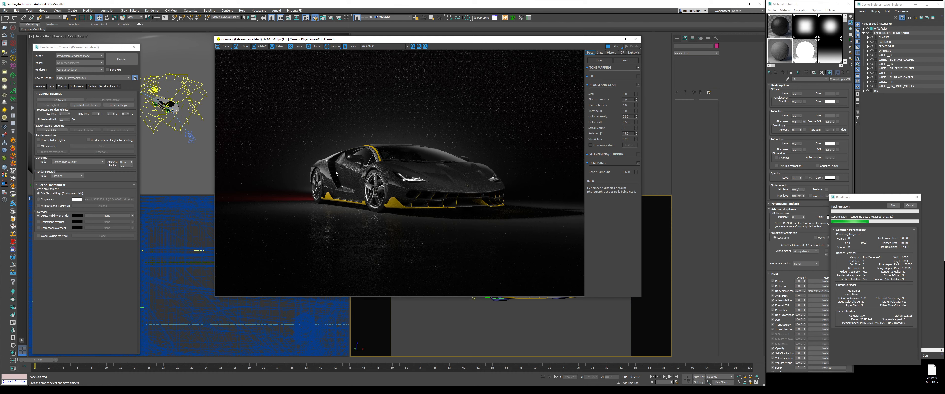
Examine the CMasking_Mask passes and the CGeometry_NormalsShading pass in the frame buffer, and return to the beauty pass
{"action": "left_click", "coordinate": [383, 46]}
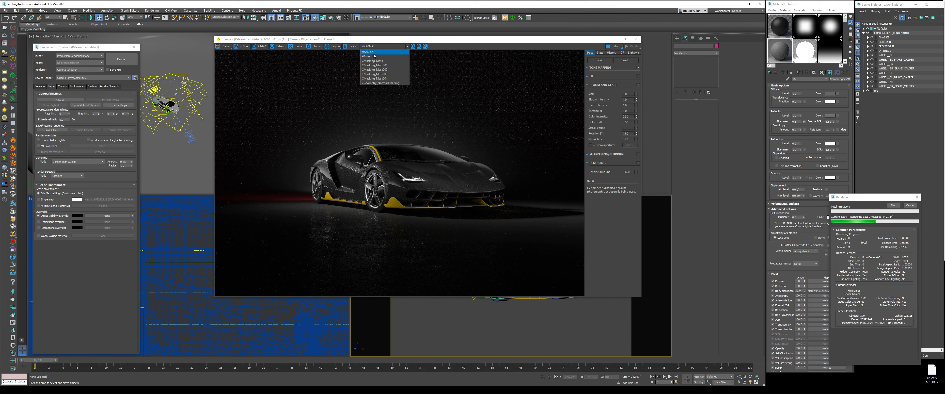
{"action": "left_click", "coordinate": [379, 51]}
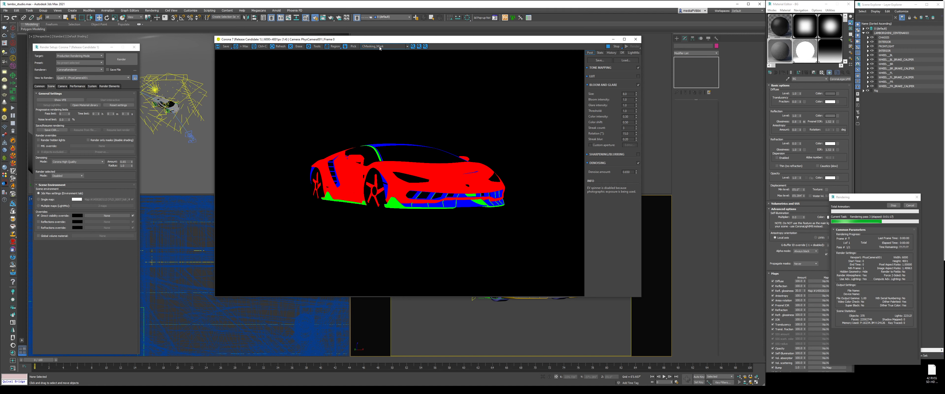
{"action": "scroll", "coordinate": [383, 47], "scroll_direction": "down", "scroll_amount": 2}
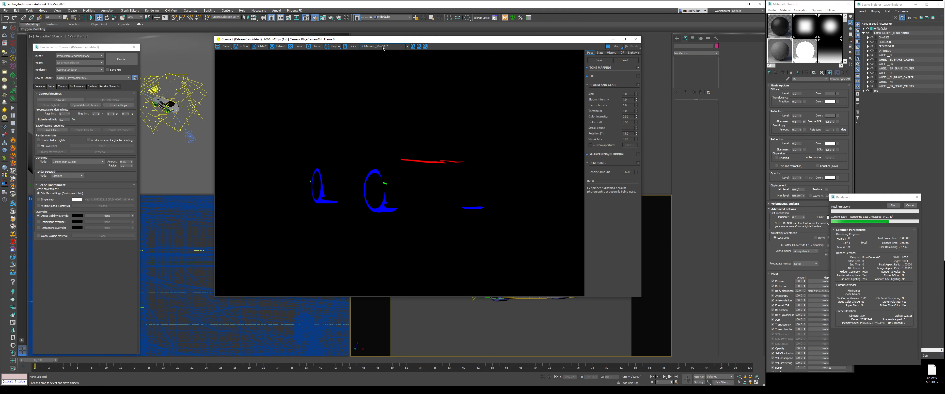
{"action": "scroll", "coordinate": [383, 47], "scroll_direction": "down", "scroll_amount": 1}
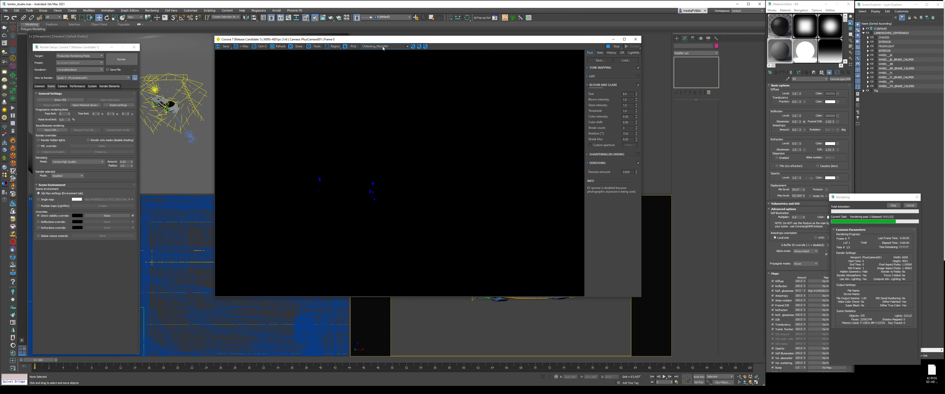
{"action": "scroll", "coordinate": [382, 47], "scroll_direction": "down", "scroll_amount": 2}
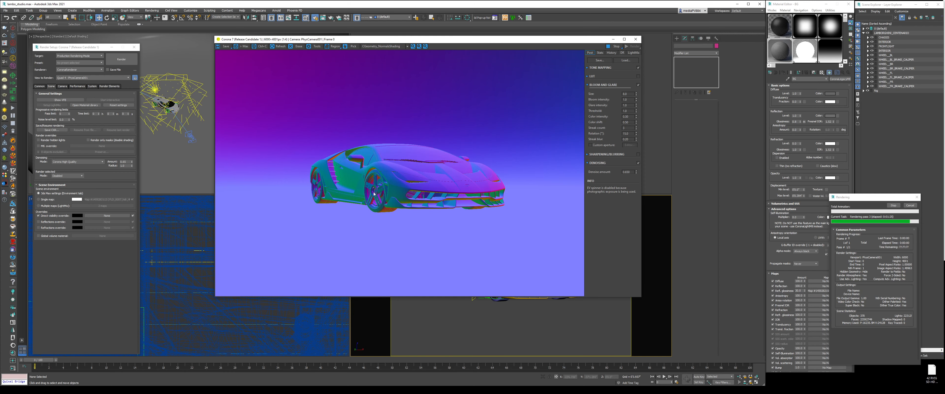
{"action": "scroll", "coordinate": [464, 183], "scroll_direction": "up", "scroll_amount": 1}
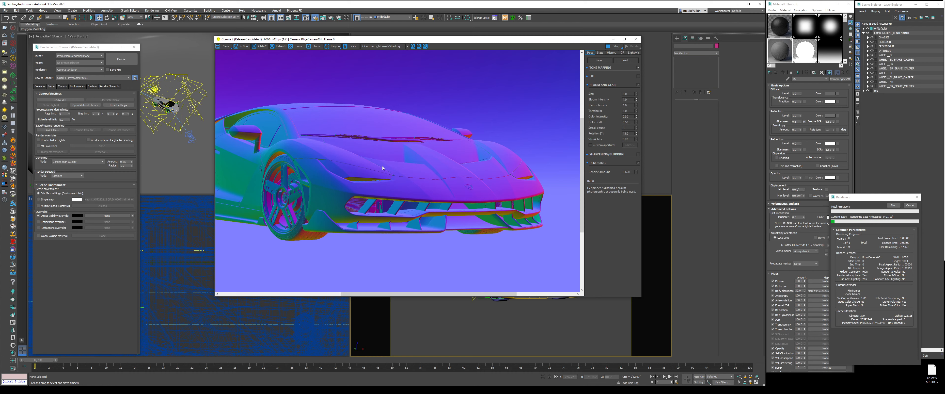
{"action": "scroll", "coordinate": [382, 166], "scroll_direction": "down", "scroll_amount": 1}
{"action": "left_click", "coordinate": [383, 46]}
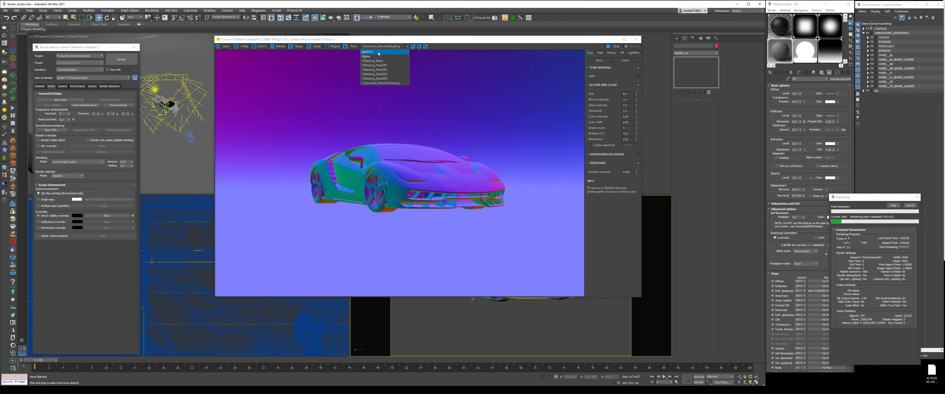
{"action": "left_click", "coordinate": [379, 53]}
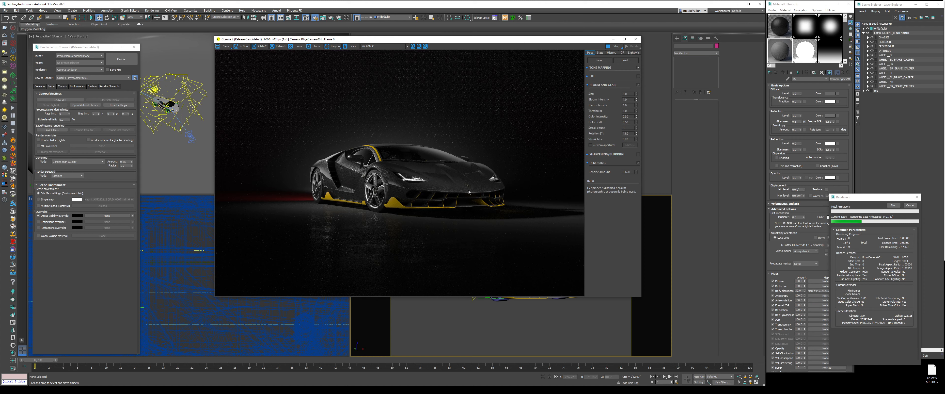
Examine the running render up close across the car's front, side and wheels, and the floor reflections beneath it
{"action": "scroll", "coordinate": [448, 179], "scroll_direction": "up", "scroll_amount": 1}
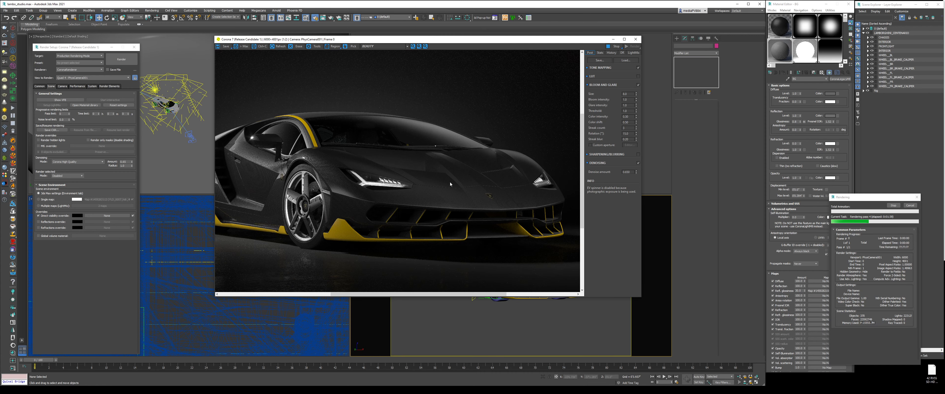
{"action": "middle_click_drag", "start_coordinate": [326, 169], "coordinate": [429, 181]}
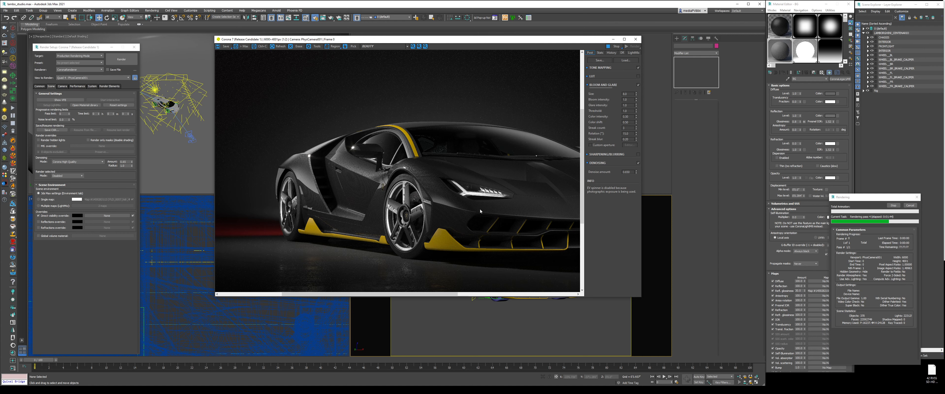
{"action": "middle_click_drag", "start_coordinate": [479, 209], "coordinate": [389, 213]}
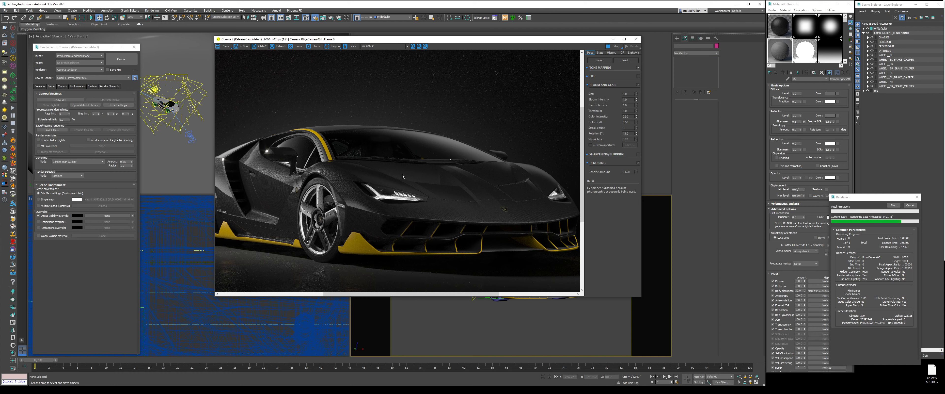
{"action": "scroll", "coordinate": [405, 176], "scroll_direction": "down", "scroll_amount": 1}
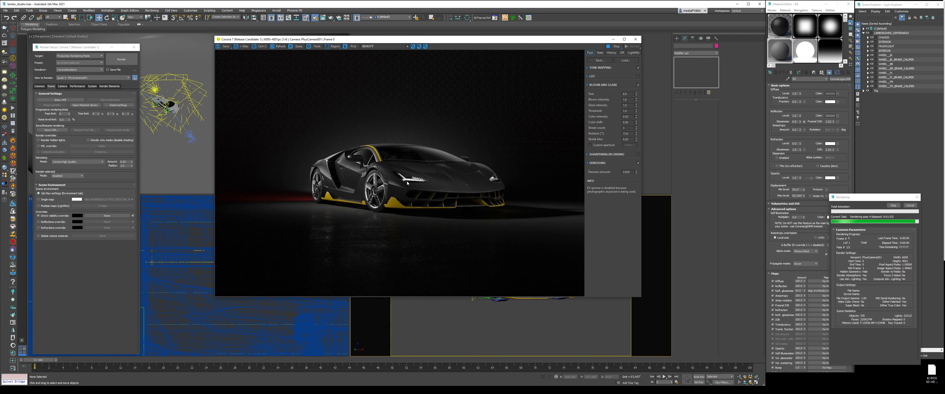
{"action": "scroll", "coordinate": [325, 191], "scroll_direction": "up", "scroll_amount": 2}
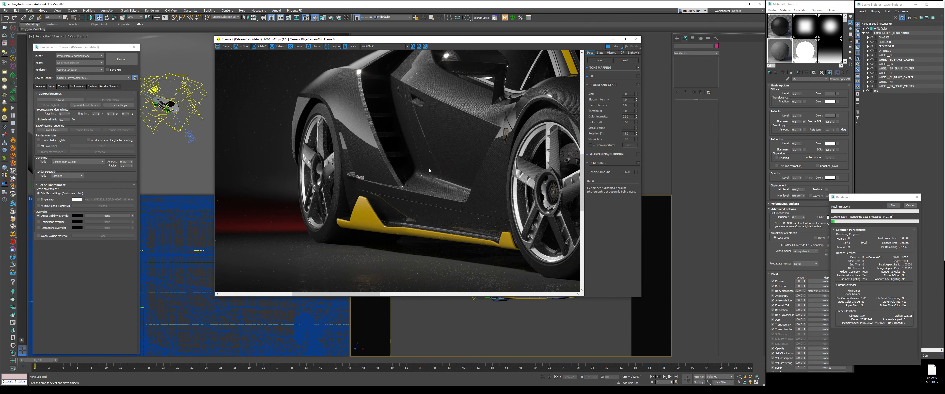
{"action": "left_click_drag", "start_coordinate": [430, 170], "coordinate": [343, 189]}
{"action": "left_click_drag", "start_coordinate": [504, 170], "coordinate": [456, 116]}
{"action": "left_click_drag", "start_coordinate": [453, 155], "coordinate": [481, 76]}
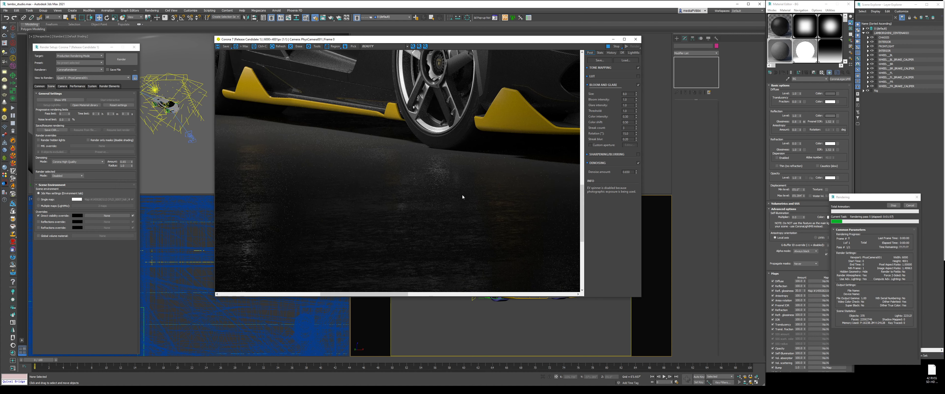
Limit rendering to a region over the floor reflections below the front wheel to refine them, and remove the region
{"action": "left_click", "coordinate": [330, 48]}
{"action": "left_click_drag", "start_coordinate": [431, 218], "coordinate": [355, 246]}
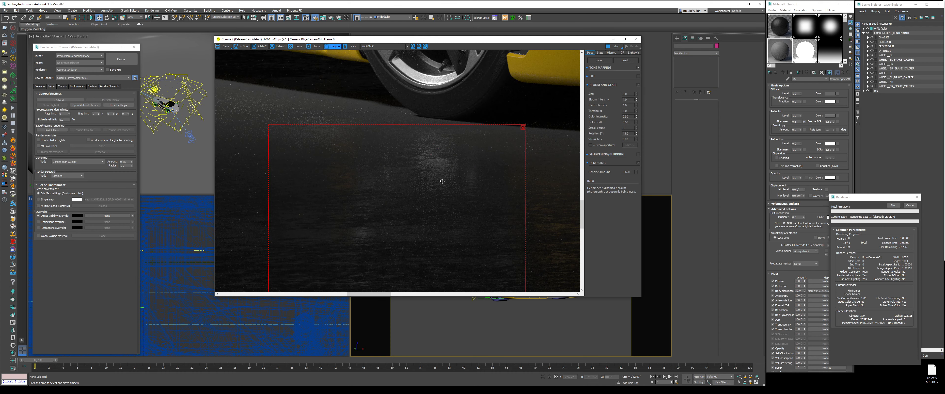
{"action": "left_click", "coordinate": [481, 155]}
{"action": "scroll", "coordinate": [516, 215], "scroll_direction": "down", "scroll_amount": 3}
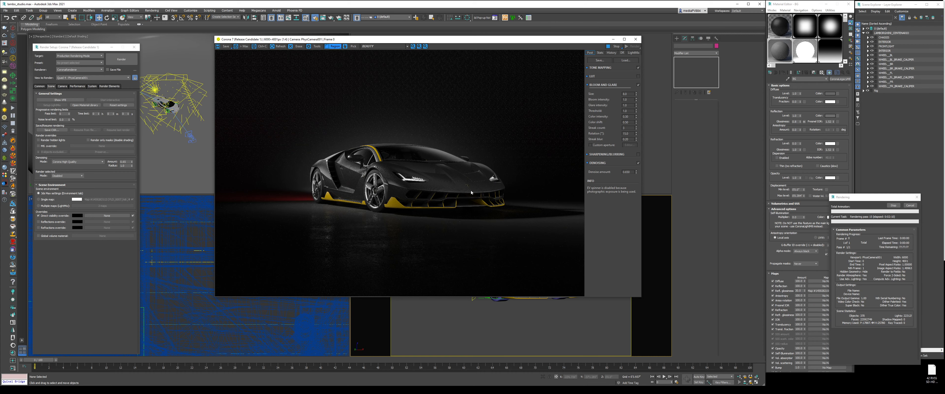
Refine the front headlight with a render region drawn around it, and remove the region
{"action": "scroll", "coordinate": [472, 192], "scroll_direction": "up", "scroll_amount": 3}
{"action": "middle_click_drag", "start_coordinate": [365, 187], "coordinate": [461, 235]}
{"action": "left_click_drag", "start_coordinate": [300, 144], "coordinate": [471, 215]}
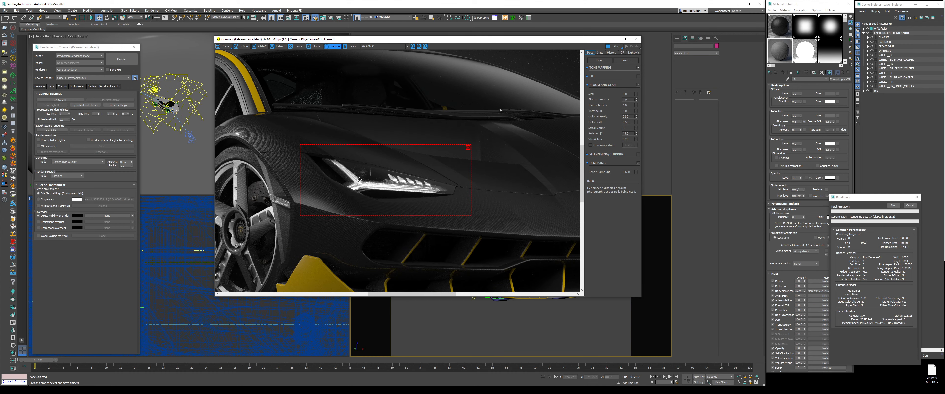
{"action": "left_click", "coordinate": [468, 148]}
{"action": "scroll", "coordinate": [412, 193], "scroll_direction": "down", "scroll_amount": 2}
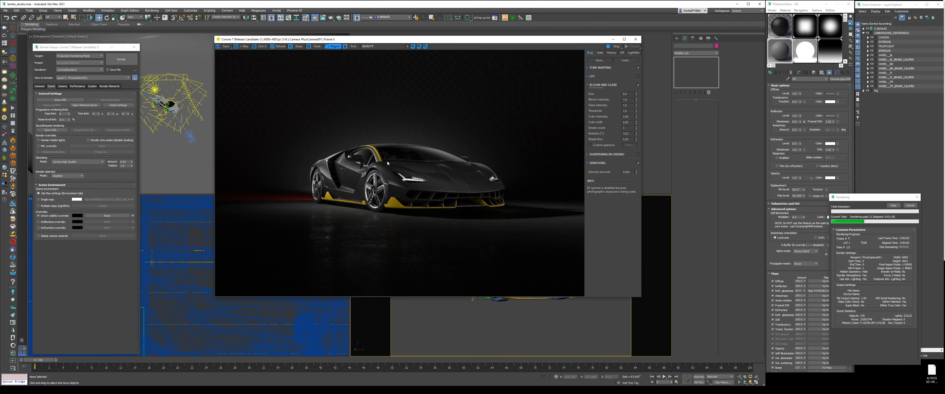
Refine the front wheel's upper rim and spokes with a render region, remove it and return to the full image
{"action": "scroll", "coordinate": [387, 162], "scroll_direction": "up", "scroll_amount": 2}
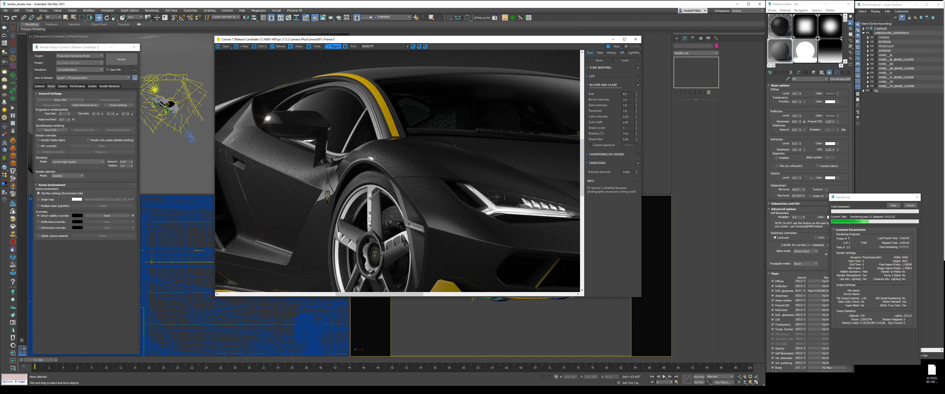
{"action": "middle_click_drag", "start_coordinate": [368, 217], "coordinate": [393, 165]}
{"action": "scroll", "coordinate": [374, 156], "scroll_direction": "up", "scroll_amount": 1}
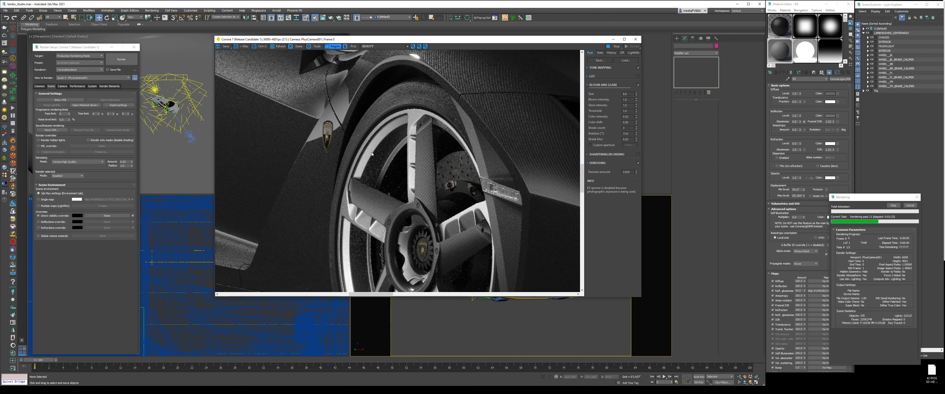
{"action": "left_click_drag", "start_coordinate": [342, 103], "coordinate": [442, 225]}
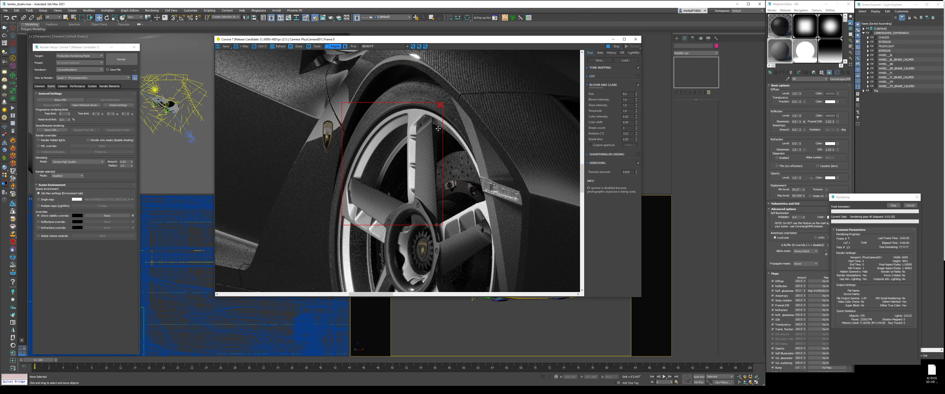
{"action": "left_click", "coordinate": [440, 105]}
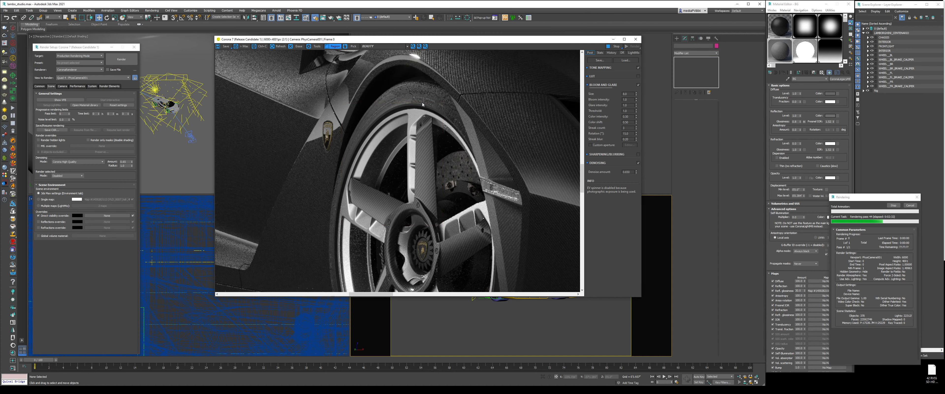
{"action": "scroll", "coordinate": [426, 126], "scroll_direction": "down", "scroll_amount": 3}
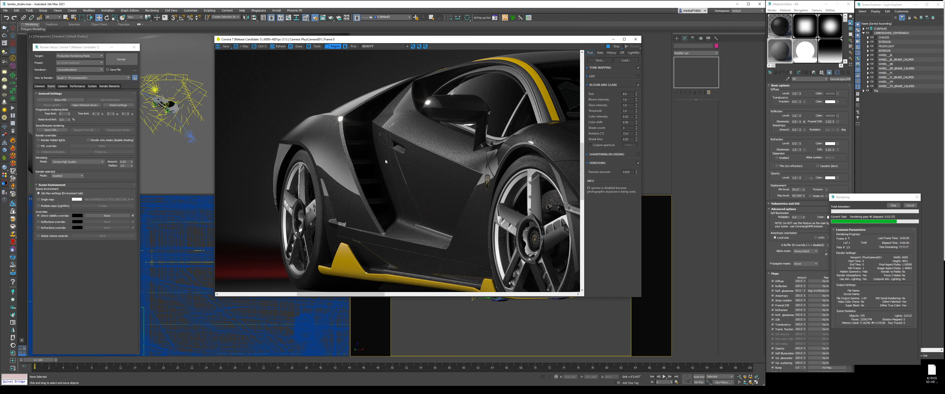
{"action": "scroll", "coordinate": [387, 159], "scroll_direction": "down", "scroll_amount": 2}
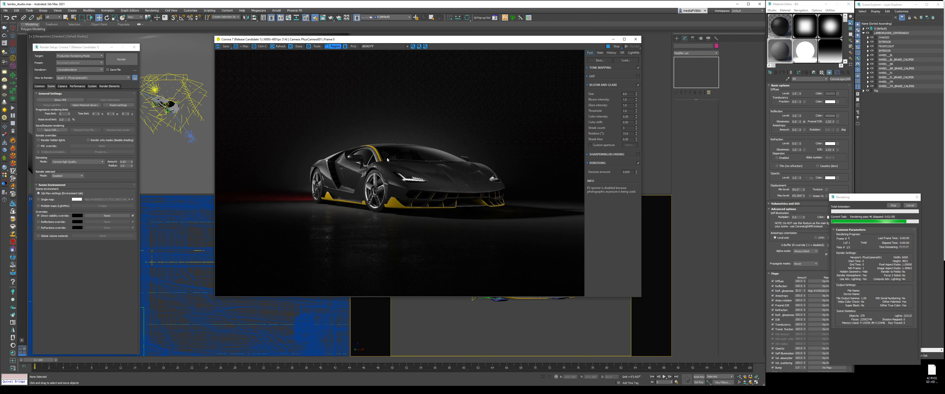